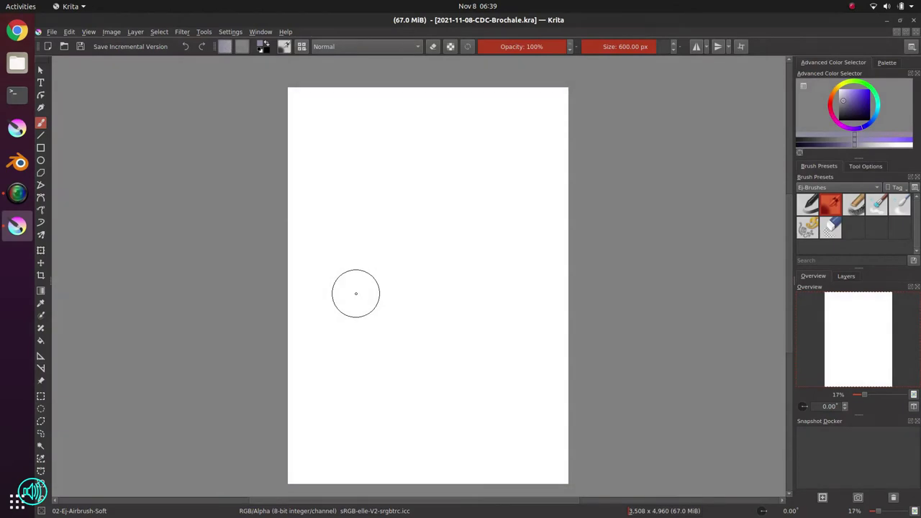
- Choose the 03-Ej-Chalk-Grainy brush and load the 02_CPC-6-Blue-06 palette
{"action": "left_click", "coordinate": [853, 210]}
{"action": "left_click_drag", "start_coordinate": [420, 191], "coordinate": [419, 208]}
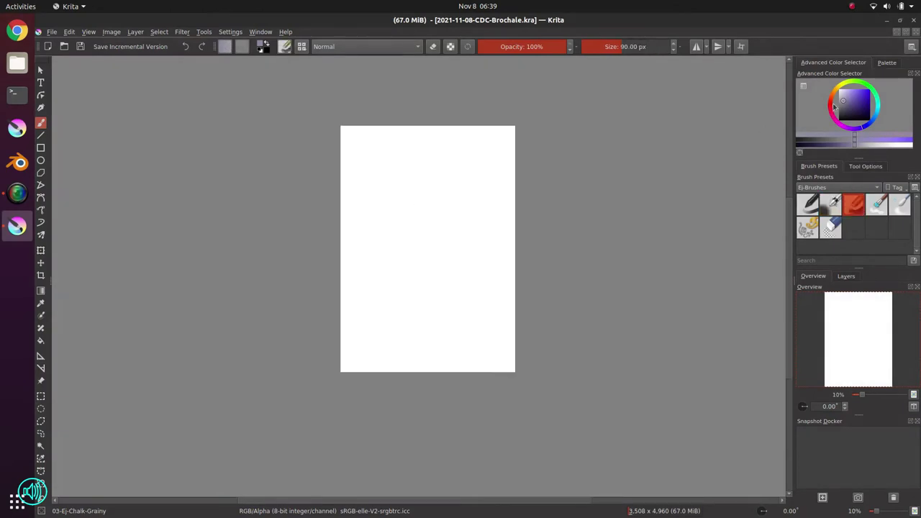
{"action": "left_click", "coordinate": [889, 63]}
{"action": "left_click", "coordinate": [804, 151]}
{"action": "left_click_drag", "start_coordinate": [909, 189], "coordinate": [912, 228]}
{"action": "left_click", "coordinate": [858, 245]}
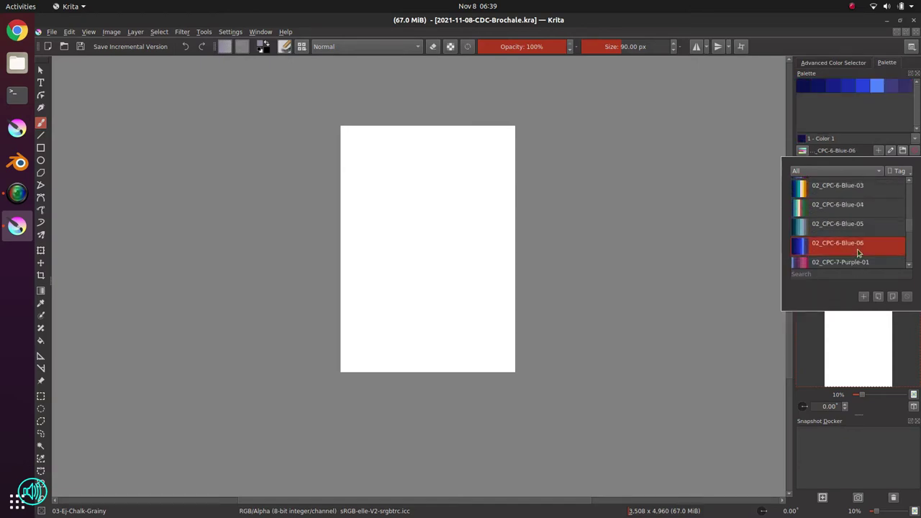
- Paint a broad light blue band across the middle of the canvas with the chalk brush at about 490 px
{"action": "left_click", "coordinate": [878, 89]}
{"action": "mouse_move", "coordinate": [390, 246]}
{"action": "left_mouse_down"}
{"action": "mouse_move", "coordinate": [368, 235]}
{"action": "mouse_move", "coordinate": [434, 236]}
{"action": "mouse_move", "coordinate": [356, 239]}
{"action": "mouse_move", "coordinate": [512, 239]}
{"action": "mouse_move", "coordinate": [406, 260]}
{"action": "mouse_move", "coordinate": [392, 231]}
{"action": "mouse_move", "coordinate": [370, 233]}
{"action": "mouse_move", "coordinate": [358, 260]}
{"action": "mouse_move", "coordinate": [374, 282]}
{"action": "mouse_move", "coordinate": [390, 246]}
{"action": "mouse_move", "coordinate": [390, 256]}
{"action": "mouse_move", "coordinate": [424, 264]}
{"action": "mouse_move", "coordinate": [441, 245]}
{"action": "mouse_move", "coordinate": [464, 257]}
{"action": "mouse_move", "coordinate": [451, 254]}
{"action": "mouse_move", "coordinate": [464, 295]}
{"action": "left_mouse_up"}
{"action": "mouse_move", "coordinate": [508, 276]}
{"action": "left_mouse_down"}
{"action": "mouse_move", "coordinate": [508, 263]}
{"action": "mouse_move", "coordinate": [345, 309]}
{"action": "mouse_move", "coordinate": [410, 243]}
{"action": "mouse_move", "coordinate": [504, 230]}
{"action": "left_mouse_up"}
- Paint a mid-blue ridge in palette Color 4 below the light blue band and fill the canvas bottom with the darkest navy
{"action": "left_click", "coordinate": [848, 86]}
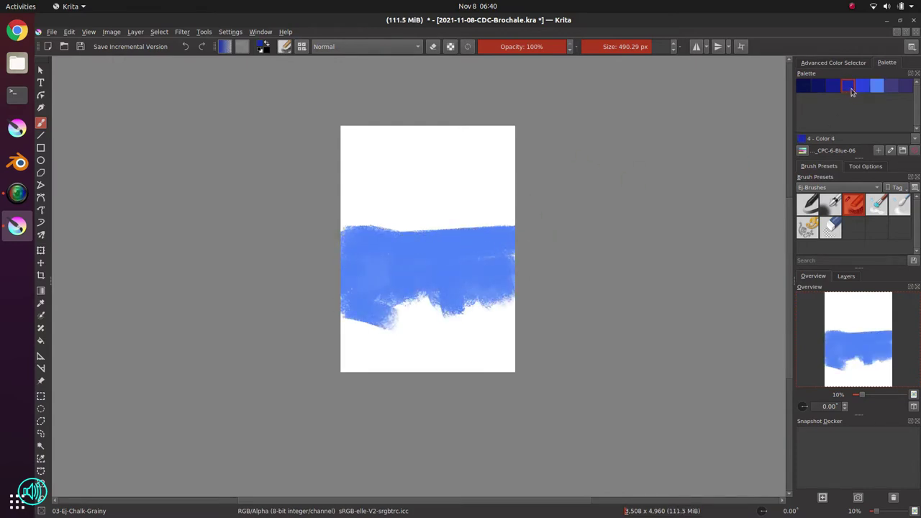
{"action": "mouse_move", "coordinate": [392, 293]}
{"action": "left_mouse_down"}
{"action": "mouse_move", "coordinate": [374, 309]}
{"action": "mouse_move", "coordinate": [400, 326]}
{"action": "mouse_move", "coordinate": [407, 307]}
{"action": "mouse_move", "coordinate": [415, 316]}
{"action": "mouse_move", "coordinate": [508, 304]}
{"action": "mouse_move", "coordinate": [372, 312]}
{"action": "mouse_move", "coordinate": [347, 295]}
{"action": "left_mouse_up"}
{"action": "left_click", "coordinate": [803, 86]}
{"action": "mouse_move", "coordinate": [381, 338]}
{"action": "left_mouse_down"}
{"action": "mouse_move", "coordinate": [353, 354]}
{"action": "mouse_move", "coordinate": [472, 343]}
{"action": "mouse_move", "coordinate": [497, 369]}
{"action": "mouse_move", "coordinate": [462, 329]}
{"action": "mouse_move", "coordinate": [508, 353]}
{"action": "mouse_move", "coordinate": [350, 327]}
{"action": "mouse_move", "coordinate": [347, 363]}
{"action": "left_mouse_up"}
- Cover the upper sky with palette purples Color 7 and Color 8, and extend the light blue band up to meet them
{"action": "left_click", "coordinate": [892, 87]}
{"action": "mouse_move", "coordinate": [348, 149]}
{"action": "left_mouse_down"}
{"action": "mouse_move", "coordinate": [382, 137]}
{"action": "mouse_move", "coordinate": [346, 199]}
{"action": "left_mouse_up"}
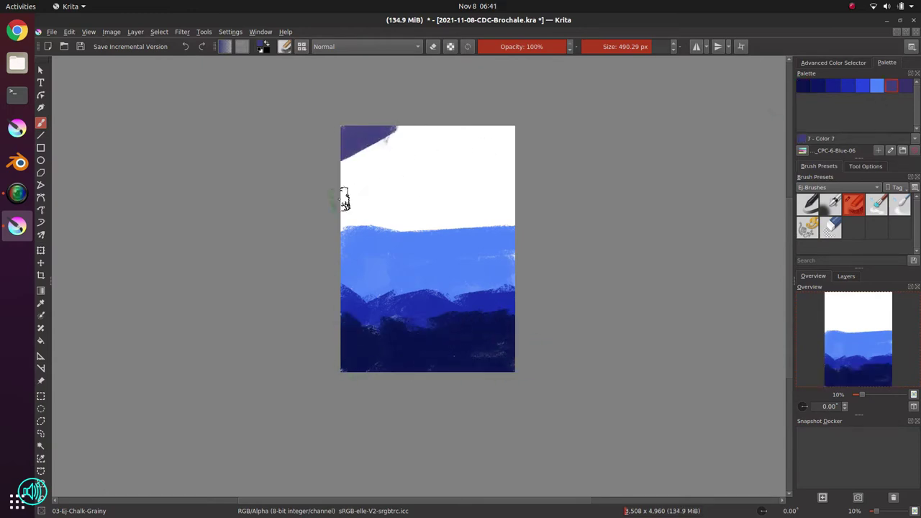
{"action": "left_click", "coordinate": [879, 88]}
{"action": "mouse_move", "coordinate": [343, 232]}
{"action": "left_mouse_down"}
{"action": "mouse_move", "coordinate": [528, 220]}
{"action": "mouse_move", "coordinate": [478, 297]}
{"action": "left_mouse_up"}
{"action": "left_click", "coordinate": [891, 86]}
{"action": "left_click_drag", "start_coordinate": [455, 180], "coordinate": [403, 205]}
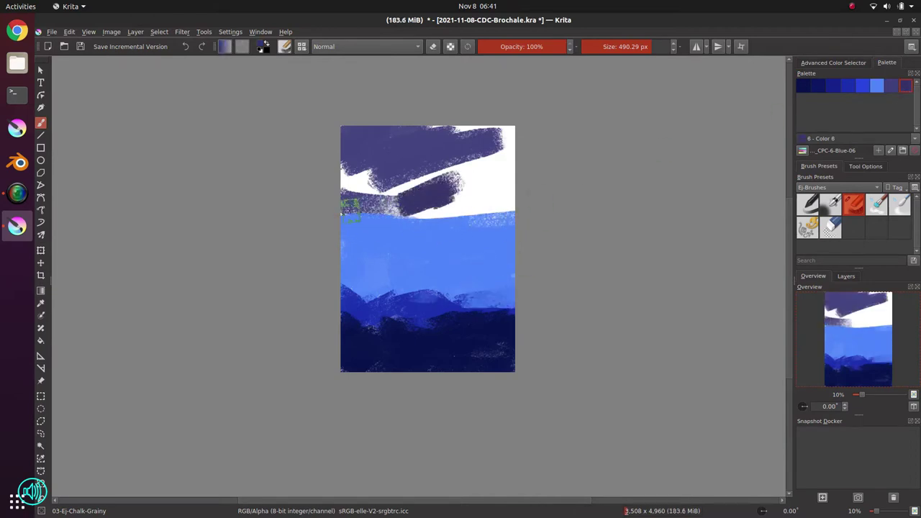
{"action": "mouse_move", "coordinate": [345, 208]}
{"action": "left_mouse_down"}
{"action": "mouse_move", "coordinate": [360, 187]}
{"action": "mouse_move", "coordinate": [402, 207]}
{"action": "mouse_move", "coordinate": [447, 205]}
{"action": "mouse_move", "coordinate": [491, 166]}
{"action": "mouse_move", "coordinate": [505, 177]}
{"action": "mouse_move", "coordinate": [485, 187]}
{"action": "mouse_move", "coordinate": [477, 178]}
{"action": "mouse_move", "coordinate": [505, 133]}
{"action": "mouse_move", "coordinate": [476, 129]}
{"action": "mouse_move", "coordinate": [364, 169]}
{"action": "mouse_move", "coordinate": [363, 134]}
{"action": "left_mouse_up"}
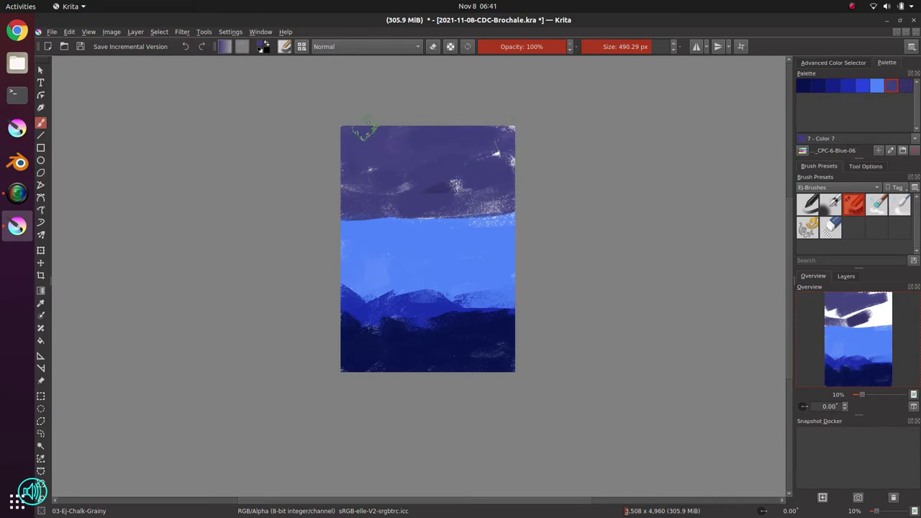
- Mix a paler blue from the sampled light blue and paint a bright horizon strip just below the purple sky
{"action": "left_click", "coordinate": [833, 66]}
{"action": "left_click", "coordinate": [463, 236], "text": "ctrl"}
{"action": "left_click_drag", "start_coordinate": [852, 96], "coordinate": [852, 92]}
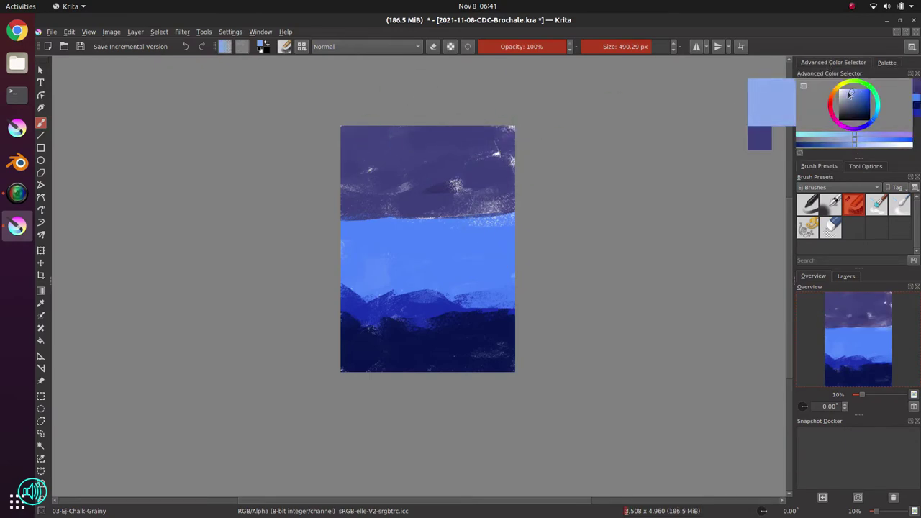
{"action": "mouse_move", "coordinate": [346, 227]}
{"action": "left_mouse_down"}
{"action": "mouse_move", "coordinate": [513, 226]}
{"action": "mouse_move", "coordinate": [451, 243]}
{"action": "left_mouse_up"}
{"action": "left_click_drag", "start_coordinate": [358, 242], "coordinate": [424, 261]}
{"action": "left_click_drag", "start_coordinate": [451, 220], "coordinate": [512, 214]}
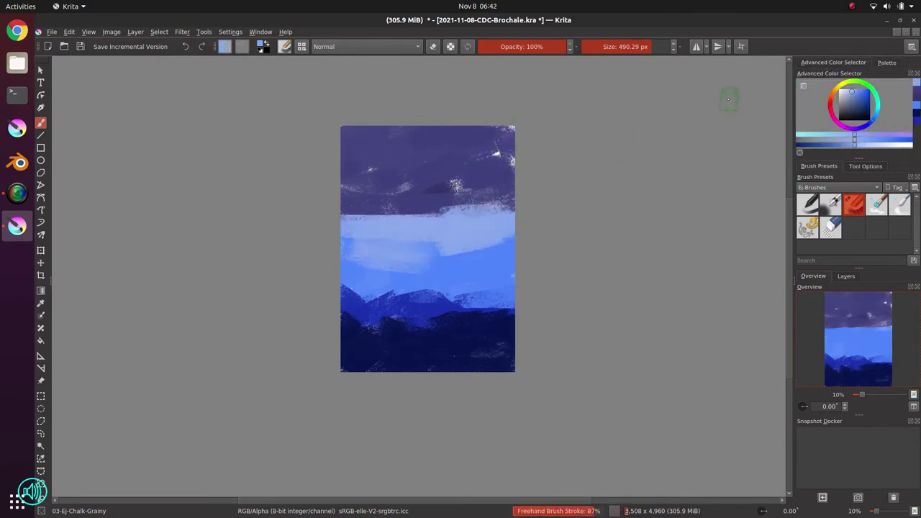
- Reduce the brush size to about 232 px and paint pale blue cloud strokes across the purple sky
{"action": "left_click", "coordinate": [635, 48]}
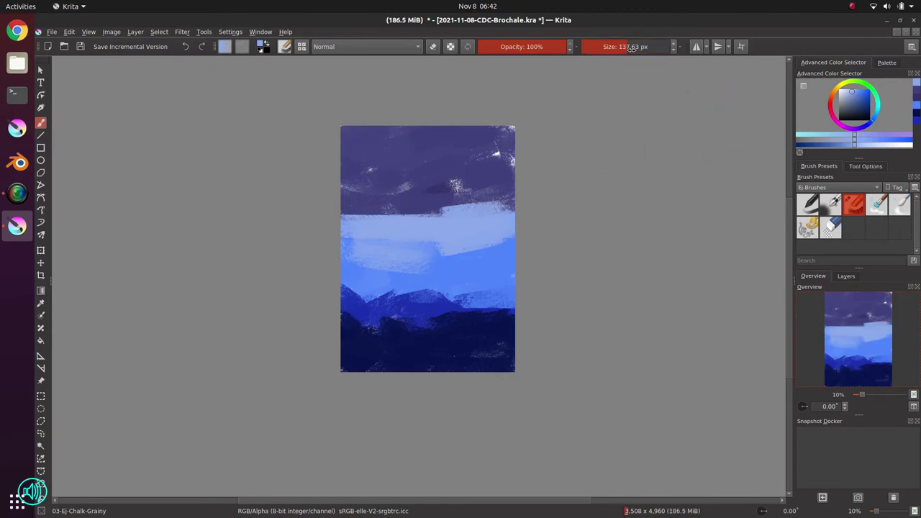
{"action": "mouse_move", "coordinate": [344, 192]}
{"action": "left_mouse_down"}
{"action": "mouse_move", "coordinate": [400, 192]}
{"action": "mouse_move", "coordinate": [424, 204]}
{"action": "left_mouse_up"}
{"action": "mouse_move", "coordinate": [381, 150]}
{"action": "left_mouse_down"}
{"action": "mouse_move", "coordinate": [426, 137]}
{"action": "mouse_move", "coordinate": [464, 164]}
{"action": "left_mouse_up"}
{"action": "left_click_drag", "start_coordinate": [395, 181], "coordinate": [471, 182]}
{"action": "left_click_drag", "start_coordinate": [435, 198], "coordinate": [457, 193]}
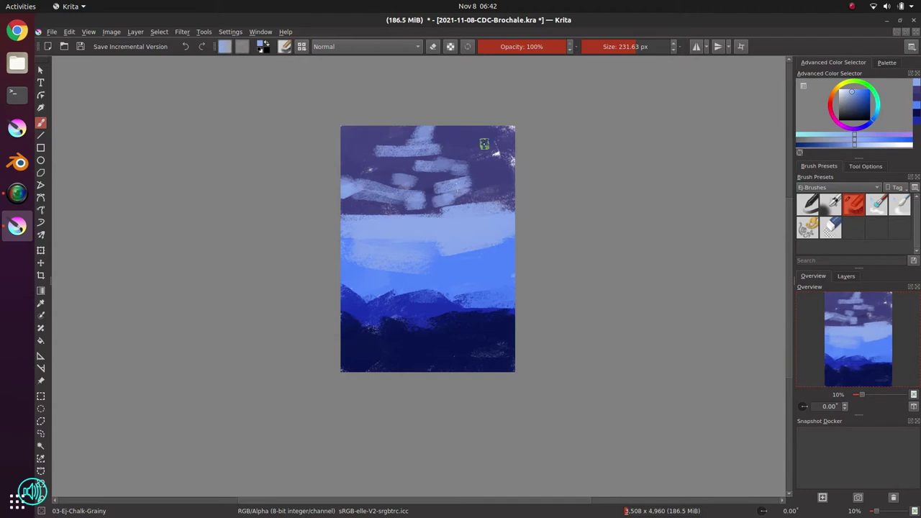
- Cover the sky's white gaps and trim the pale clouds with sampled purple, and add a dark navy stroke in the canvas's upper-left corner
{"action": "left_click", "coordinate": [512, 161], "text": "ctrl"}
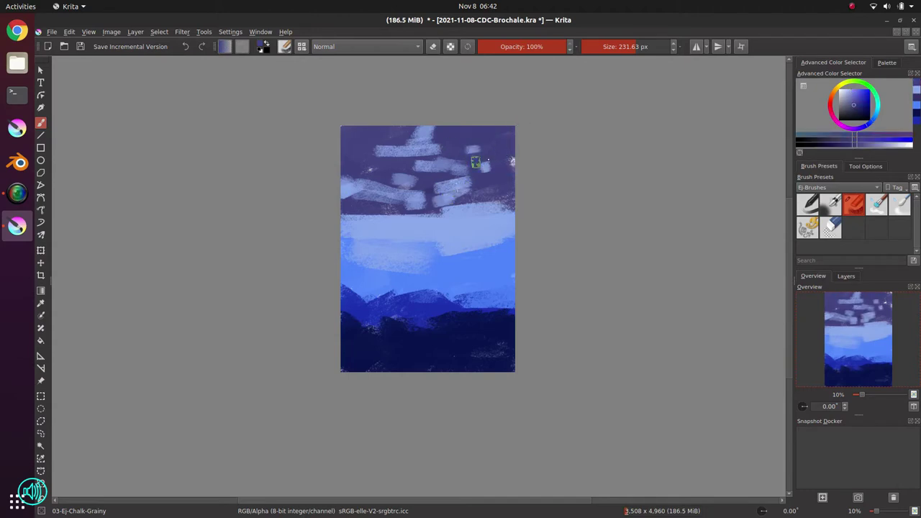
{"action": "left_click_drag", "start_coordinate": [377, 182], "coordinate": [422, 191]}
{"action": "mouse_move", "coordinate": [365, 203]}
{"action": "left_mouse_down"}
{"action": "mouse_move", "coordinate": [509, 208]}
{"action": "mouse_move", "coordinate": [436, 195]}
{"action": "left_mouse_up"}
{"action": "left_click", "coordinate": [410, 220], "text": "ctrl"}
{"action": "left_click", "coordinate": [512, 187], "text": "ctrl"}
{"action": "left_click", "coordinate": [398, 336], "text": "ctrl"}
{"action": "mouse_move", "coordinate": [348, 141]}
{"action": "left_mouse_down"}
{"action": "mouse_move", "coordinate": [371, 131]}
{"action": "mouse_move", "coordinate": [414, 136]}
{"action": "left_mouse_up"}
{"action": "left_click", "coordinate": [353, 149], "text": "ctrl"}
- Fill the Background layer with the sampled sky purple
{"action": "left_click", "coordinate": [848, 279]}
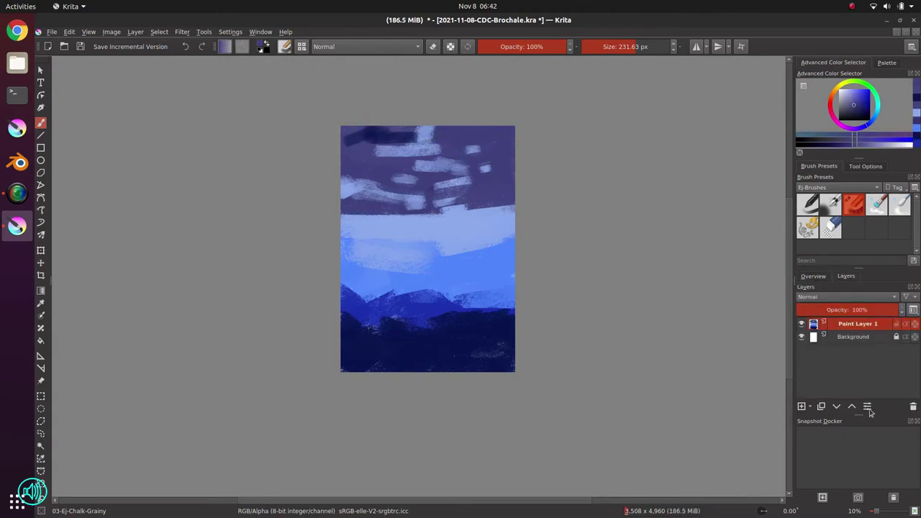
{"action": "left_click", "coordinate": [900, 339]}
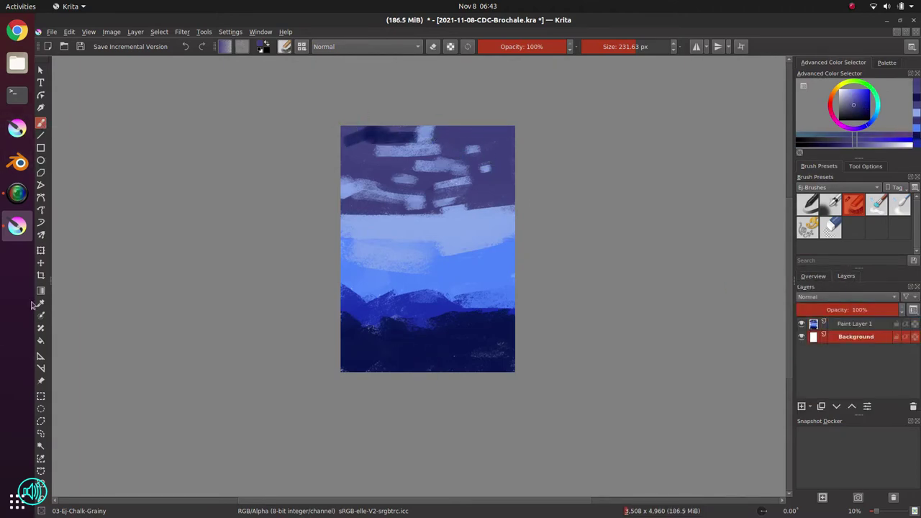
{"action": "left_click", "coordinate": [41, 340]}
{"action": "left_click", "coordinate": [459, 231]}
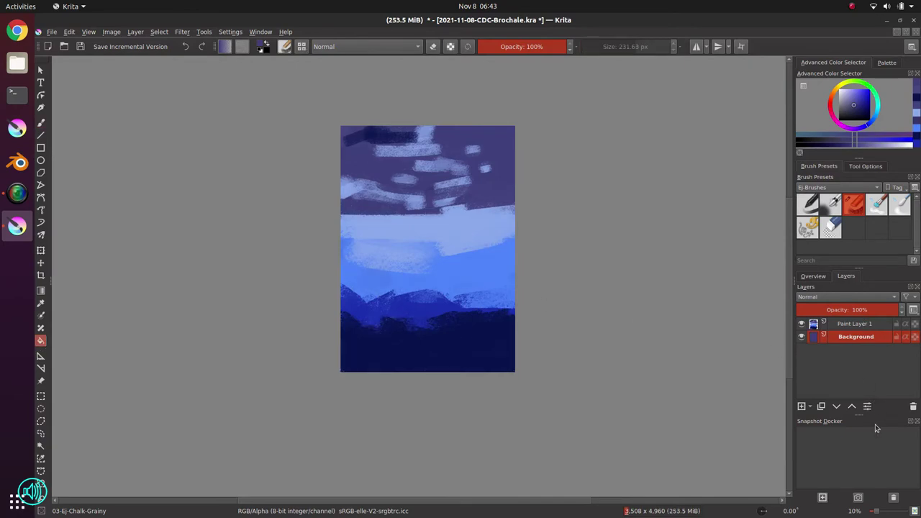
- Close the Snapshot Docker and return to freehand brush painting on Paint Layer 1
{"action": "left_click", "coordinate": [917, 422]}
{"action": "right_click", "coordinate": [858, 380]}
{"action": "left_click", "coordinate": [818, 242]}
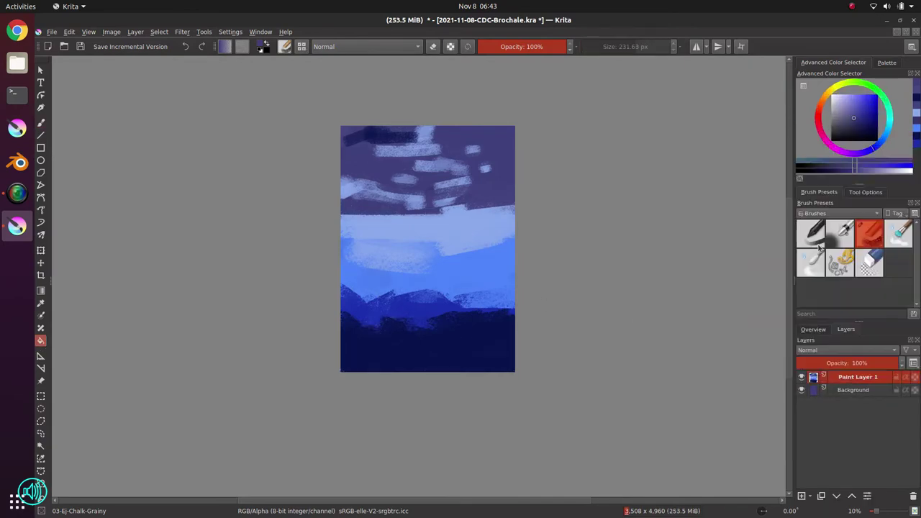
{"action": "left_click", "coordinate": [815, 329]}
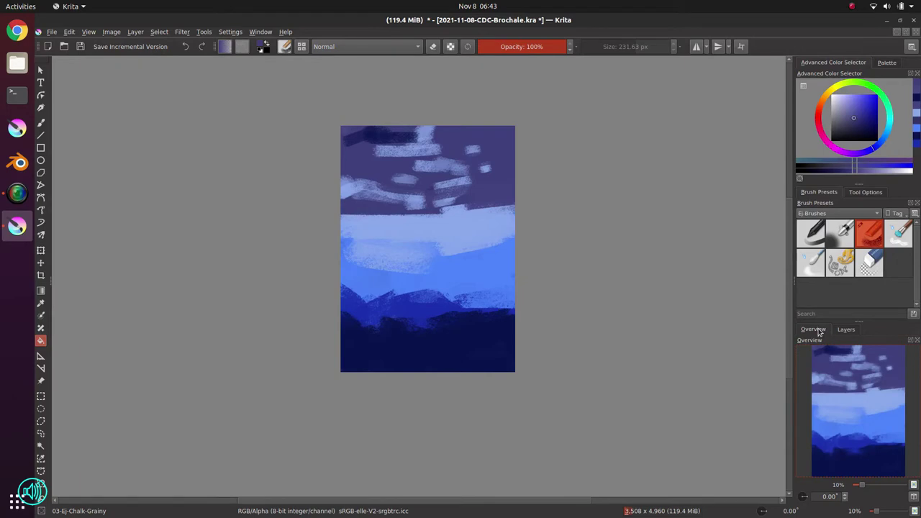
{"action": "key", "text": "b"}
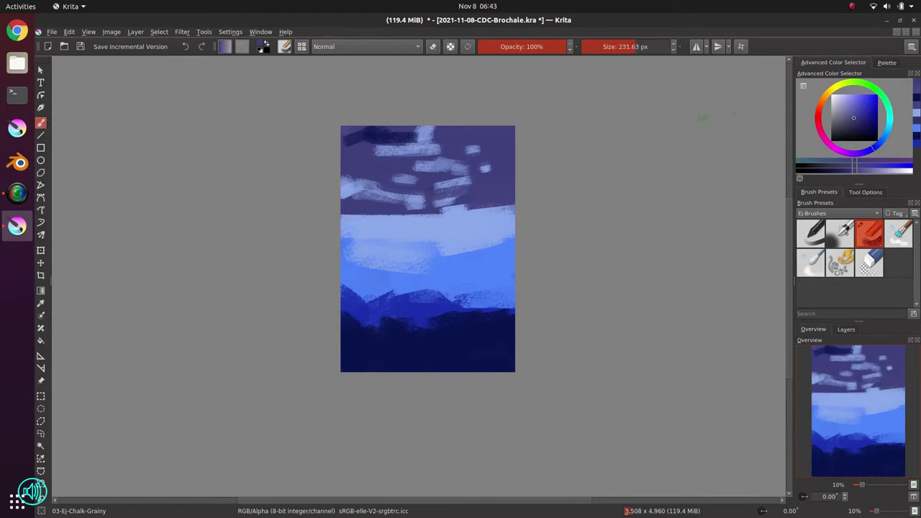
- Paint dark navy cloud strokes across the sky using palette Color 2
{"action": "left_click", "coordinate": [886, 63]}
{"action": "left_click", "coordinate": [818, 86]}
{"action": "mouse_move", "coordinate": [379, 152]}
{"action": "left_mouse_down"}
{"action": "mouse_move", "coordinate": [377, 174]}
{"action": "mouse_move", "coordinate": [391, 177]}
{"action": "mouse_move", "coordinate": [370, 165]}
{"action": "mouse_move", "coordinate": [428, 189]}
{"action": "left_mouse_up"}
{"action": "left_click_drag", "start_coordinate": [344, 198], "coordinate": [386, 197]}
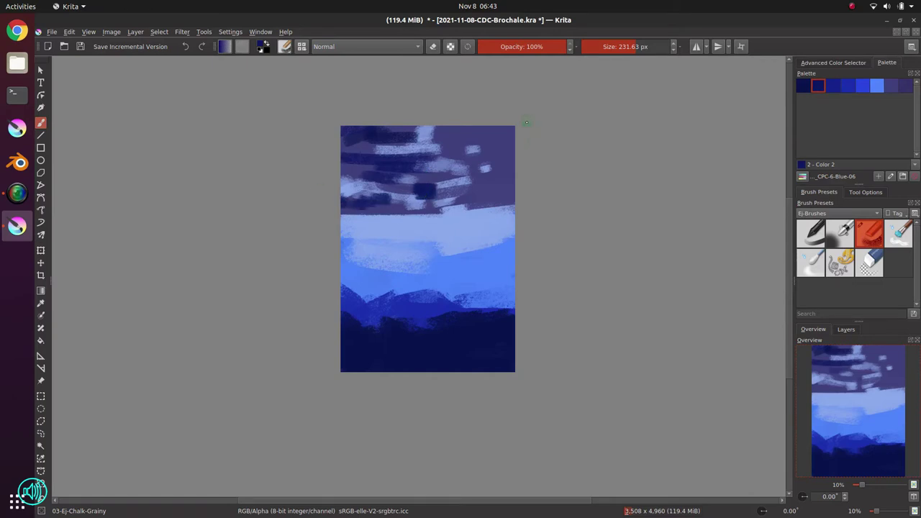
{"action": "mouse_move", "coordinate": [493, 174]}
{"action": "left_mouse_down"}
{"action": "mouse_move", "coordinate": [511, 157]}
{"action": "mouse_move", "coordinate": [486, 139]}
{"action": "mouse_move", "coordinate": [505, 129]}
{"action": "mouse_move", "coordinate": [456, 157]}
{"action": "mouse_move", "coordinate": [510, 140]}
{"action": "left_mouse_up"}
- Paint fine muted purple streaks through the clouds with the brush at about 102 px, and save the document
{"action": "left_click", "coordinate": [831, 64]}
{"action": "left_click", "coordinate": [849, 113]}
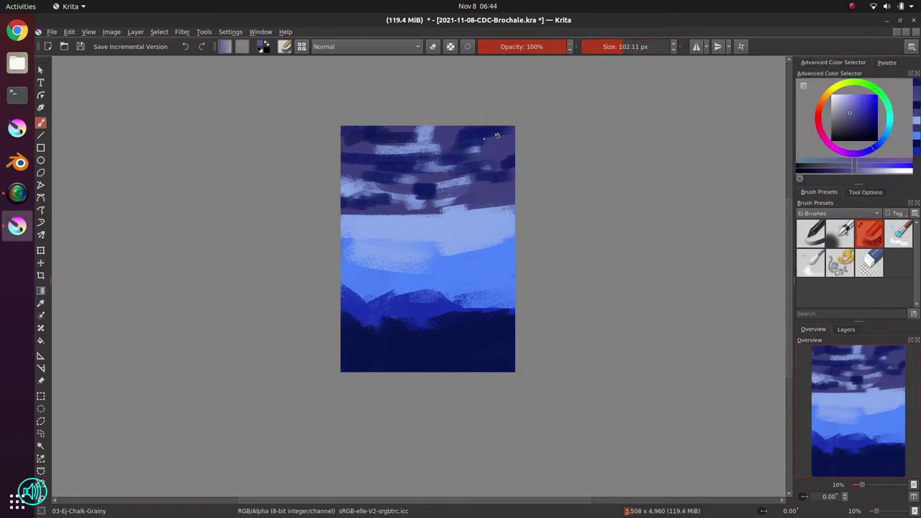
{"action": "mouse_move", "coordinate": [437, 185]}
{"action": "left_mouse_down"}
{"action": "mouse_move", "coordinate": [473, 163]}
{"action": "mouse_move", "coordinate": [363, 194]}
{"action": "left_mouse_up"}
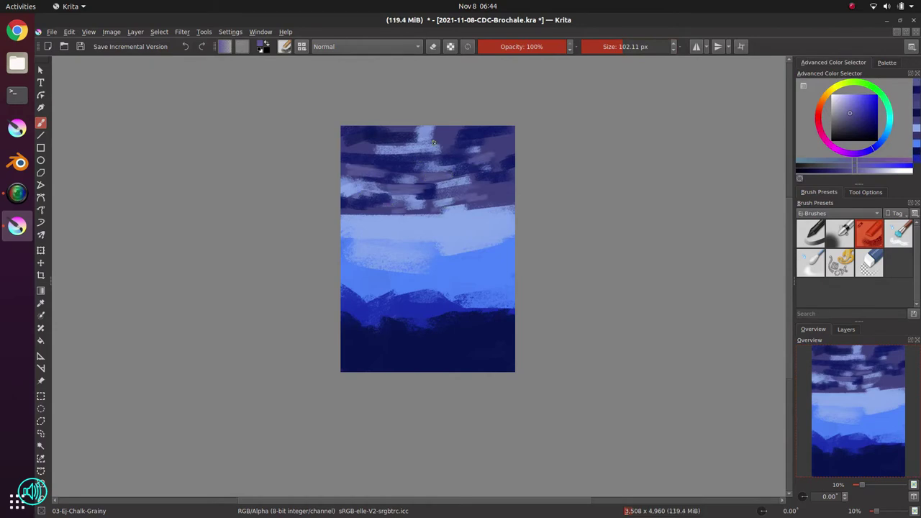
{"action": "left_click_drag", "start_coordinate": [434, 148], "coordinate": [400, 156]}
{"action": "mouse_move", "coordinate": [463, 134]}
{"action": "left_mouse_down"}
{"action": "mouse_move", "coordinate": [433, 140]}
{"action": "mouse_move", "coordinate": [471, 147]}
{"action": "left_mouse_up"}
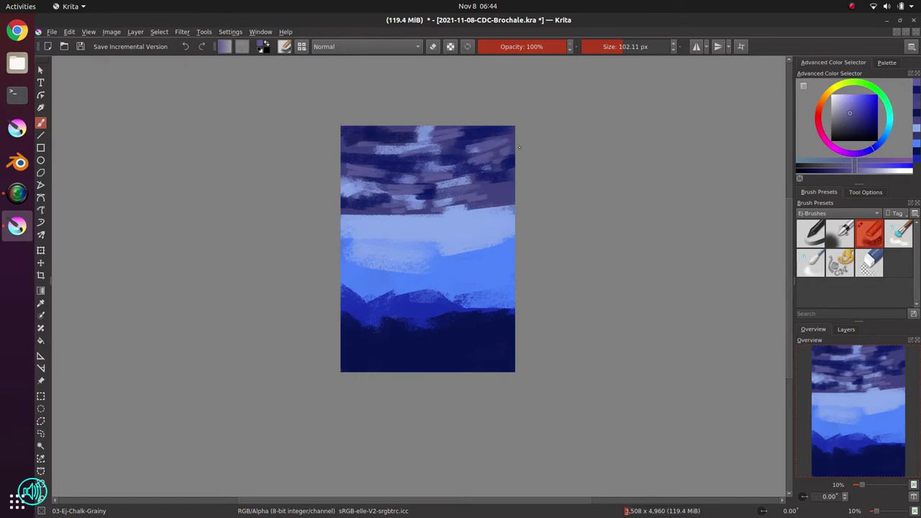
{"action": "key", "text": "ctrl+s"}
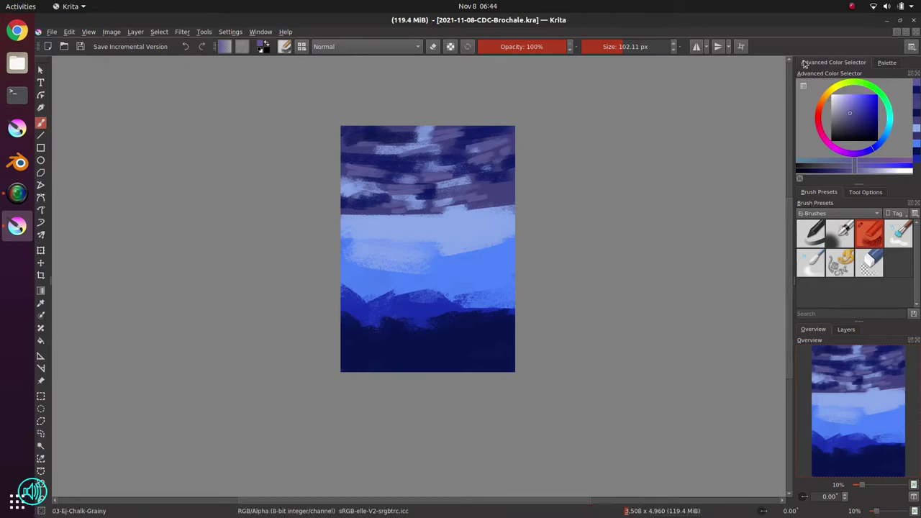
- Load the 02_CPC-6-Blue-04 palette and block in a four-legged creature over the horizon in green Color 7 at about 175 px
{"action": "left_click", "coordinate": [886, 62]}
{"action": "left_click", "coordinate": [802, 176]}
{"action": "left_click", "coordinate": [856, 241]}
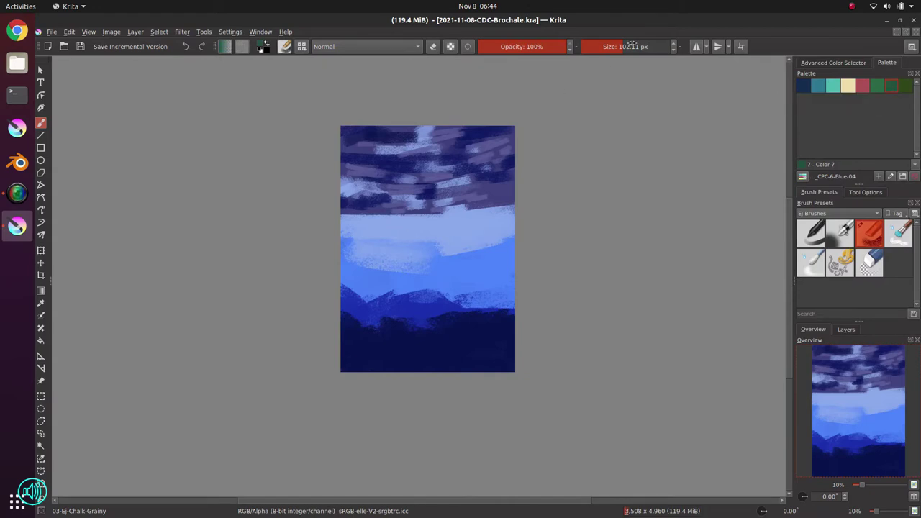
{"action": "mouse_move", "coordinate": [425, 224]}
{"action": "left_mouse_down"}
{"action": "mouse_move", "coordinate": [454, 223]}
{"action": "mouse_move", "coordinate": [459, 245]}
{"action": "mouse_move", "coordinate": [439, 251]}
{"action": "mouse_move", "coordinate": [448, 255]}
{"action": "mouse_move", "coordinate": [471, 233]}
{"action": "mouse_move", "coordinate": [442, 222]}
{"action": "mouse_move", "coordinate": [436, 236]}
{"action": "mouse_move", "coordinate": [457, 246]}
{"action": "mouse_move", "coordinate": [421, 226]}
{"action": "mouse_move", "coordinate": [401, 244]}
{"action": "mouse_move", "coordinate": [382, 231]}
{"action": "left_mouse_up"}
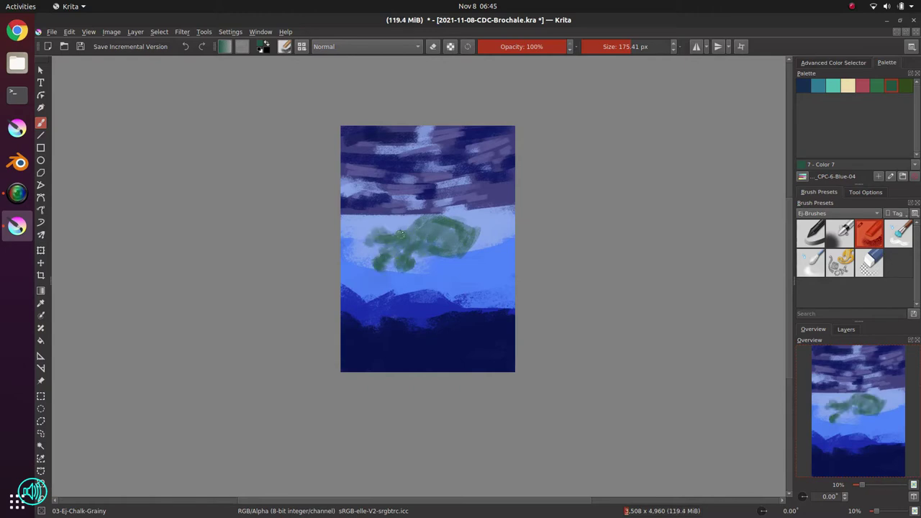
{"action": "mouse_move", "coordinate": [400, 234]}
{"action": "left_mouse_down"}
{"action": "mouse_move", "coordinate": [427, 221]}
{"action": "mouse_move", "coordinate": [436, 260]}
{"action": "mouse_move", "coordinate": [460, 267]}
{"action": "mouse_move", "coordinate": [475, 227]}
{"action": "mouse_move", "coordinate": [452, 246]}
{"action": "mouse_move", "coordinate": [454, 223]}
{"action": "mouse_move", "coordinate": [436, 207]}
{"action": "left_mouse_up"}
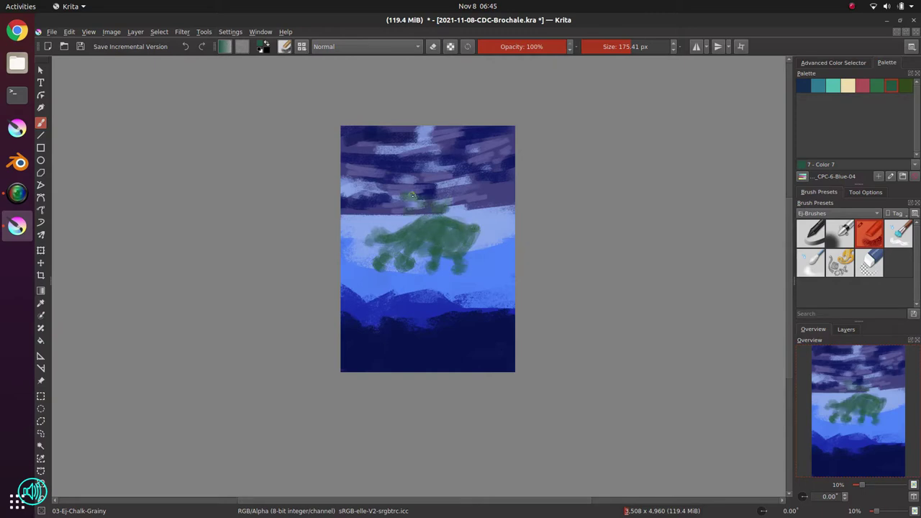
- Repaint the creature's rear half with sampled background blue and green, using a brush of about 251 px
{"action": "left_click", "coordinate": [379, 229], "text": "ctrl"}
{"action": "left_click_drag", "start_coordinate": [637, 46], "coordinate": [638, 47]}
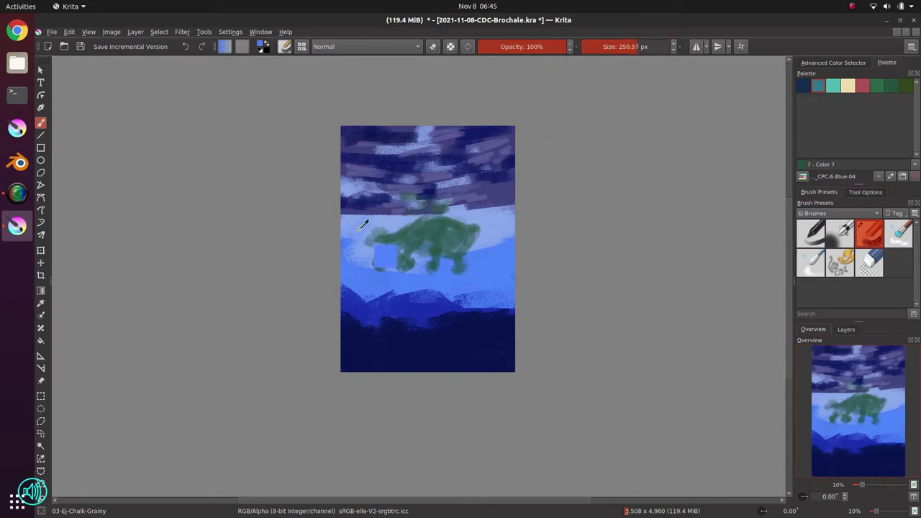
{"action": "left_click", "coordinate": [360, 229], "text": "ctrl"}
{"action": "mouse_move", "coordinate": [392, 221]}
{"action": "left_mouse_down"}
{"action": "mouse_move", "coordinate": [373, 239]}
{"action": "mouse_move", "coordinate": [392, 242]}
{"action": "left_mouse_up"}
{"action": "left_click_drag", "start_coordinate": [397, 257], "coordinate": [429, 256]}
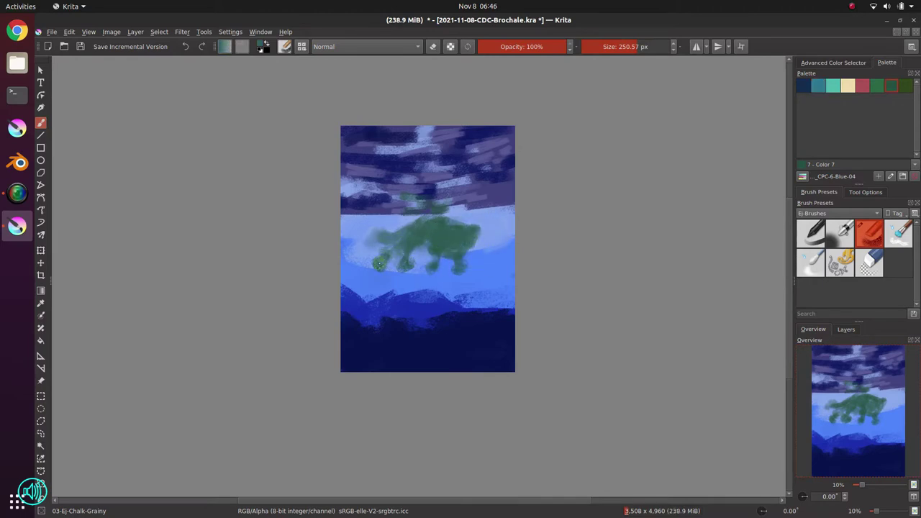
{"action": "left_click", "coordinate": [423, 254], "text": "ctrl"}
{"action": "mouse_move", "coordinate": [413, 266]}
{"action": "left_mouse_down"}
{"action": "mouse_move", "coordinate": [379, 251]}
{"action": "mouse_move", "coordinate": [380, 263]}
{"action": "mouse_move", "coordinate": [367, 256]}
{"action": "mouse_move", "coordinate": [394, 230]}
{"action": "left_mouse_up"}
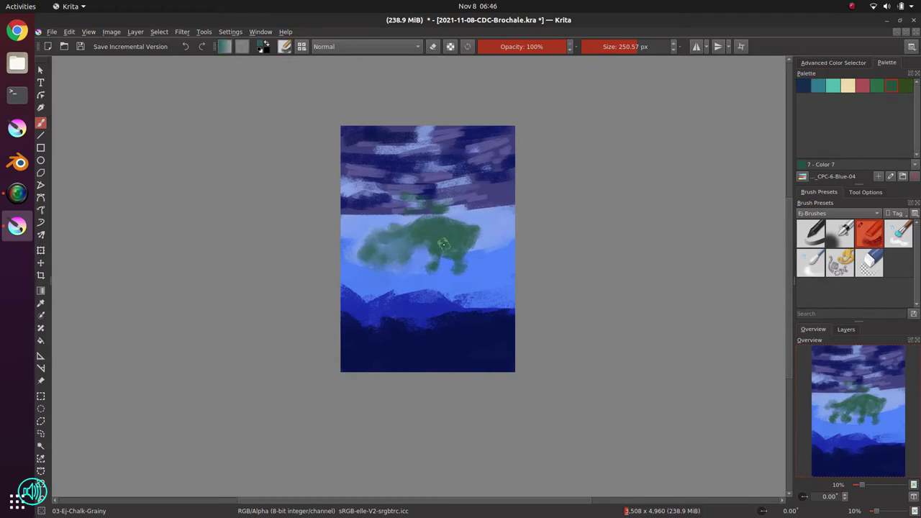
- Tone down the pale horizon around the creature's head with darker blues derived from the sampled background color
{"action": "left_click", "coordinate": [466, 203], "text": "ctrl"}
{"action": "left_click", "coordinate": [829, 63]}
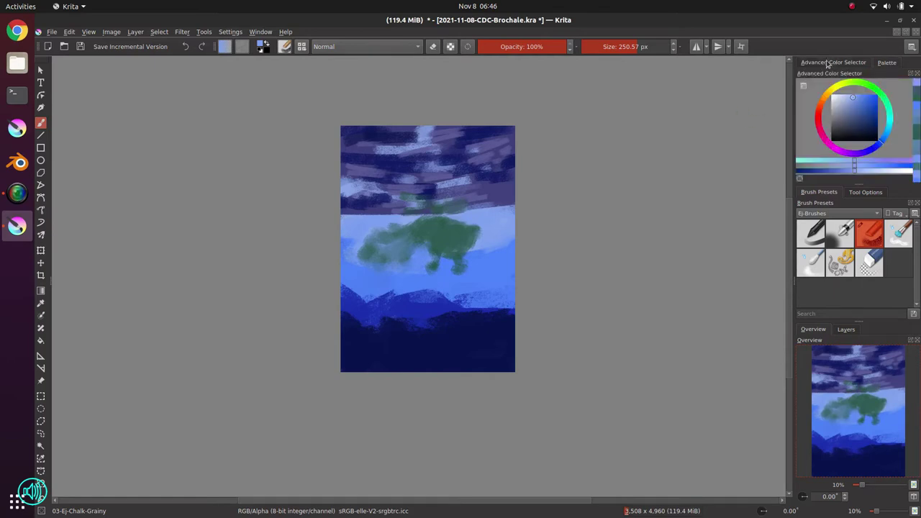
{"action": "left_click", "coordinate": [859, 106]}
{"action": "mouse_move", "coordinate": [472, 217]}
{"action": "left_mouse_down"}
{"action": "mouse_move", "coordinate": [532, 198]}
{"action": "mouse_move", "coordinate": [489, 232]}
{"action": "left_mouse_up"}
{"action": "left_click", "coordinate": [855, 106]}
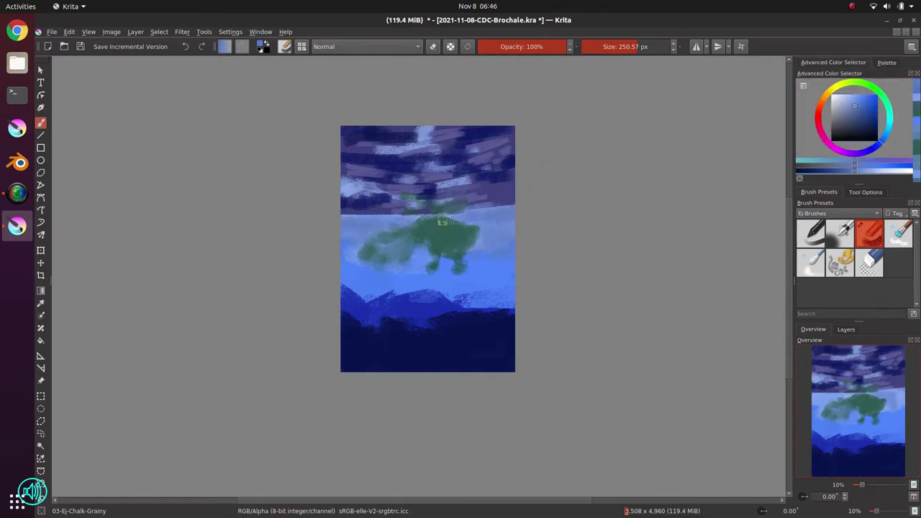
- Paint a dark green mouth and eye on the creature at about 62 px, and shade its belly and front legs at about 106 px
{"action": "left_click", "coordinate": [428, 256], "text": "ctrl"}
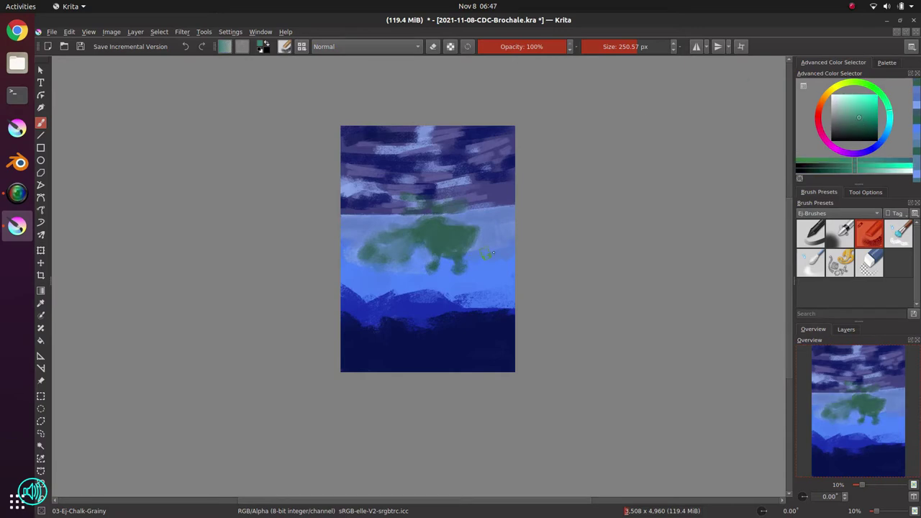
{"action": "left_click", "coordinate": [855, 137]}
{"action": "key", "text": "ctrl+s"}
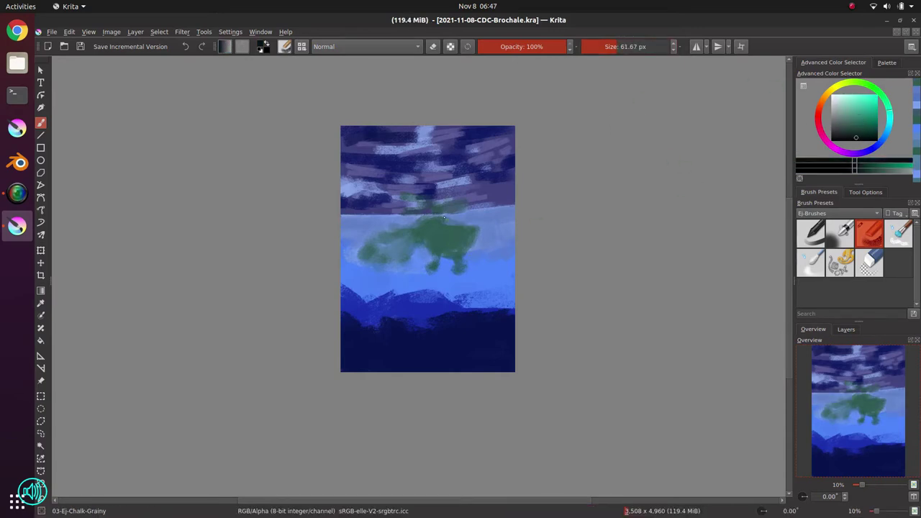
{"action": "left_click_drag", "start_coordinate": [450, 236], "coordinate": [466, 236]}
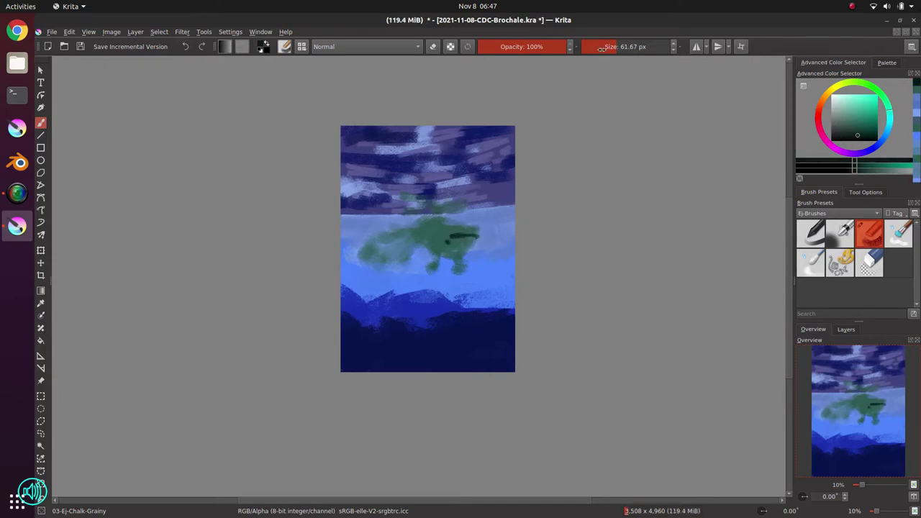
{"action": "left_click_drag", "start_coordinate": [467, 250], "coordinate": [436, 267]}
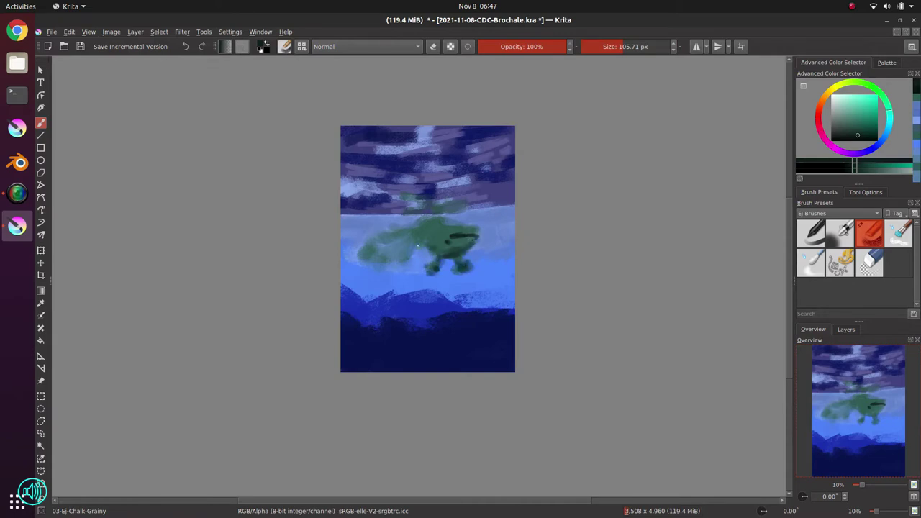
- Shade the creature's tail and back with sampled greens and the surrounding blue at about 106 px, and save the document
{"action": "left_click", "coordinate": [412, 246], "text": "ctrl"}
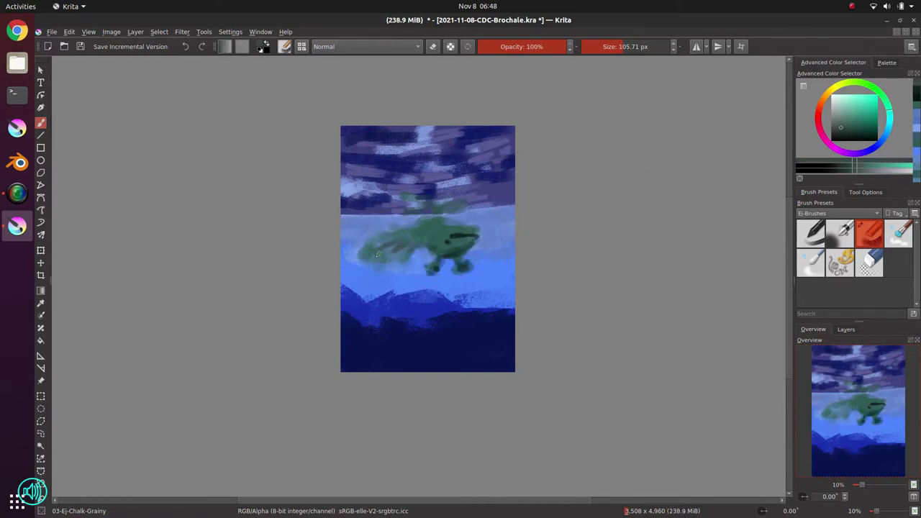
{"action": "left_click", "coordinate": [441, 229], "text": "ctrl"}
{"action": "left_click_drag", "start_coordinate": [439, 223], "coordinate": [385, 235]}
{"action": "left_click", "coordinate": [402, 236], "text": "ctrl"}
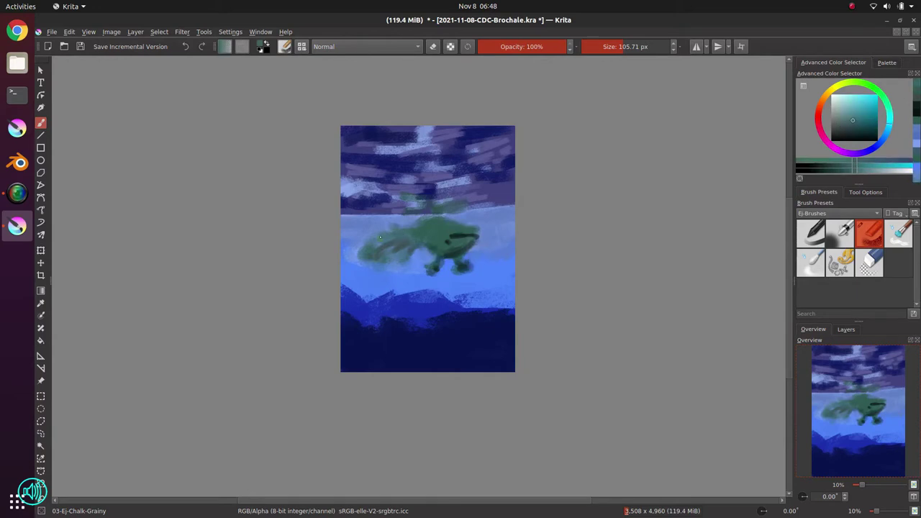
{"action": "left_click", "coordinate": [366, 241], "text": "ctrl"}
{"action": "key", "text": "ctrl+s"}
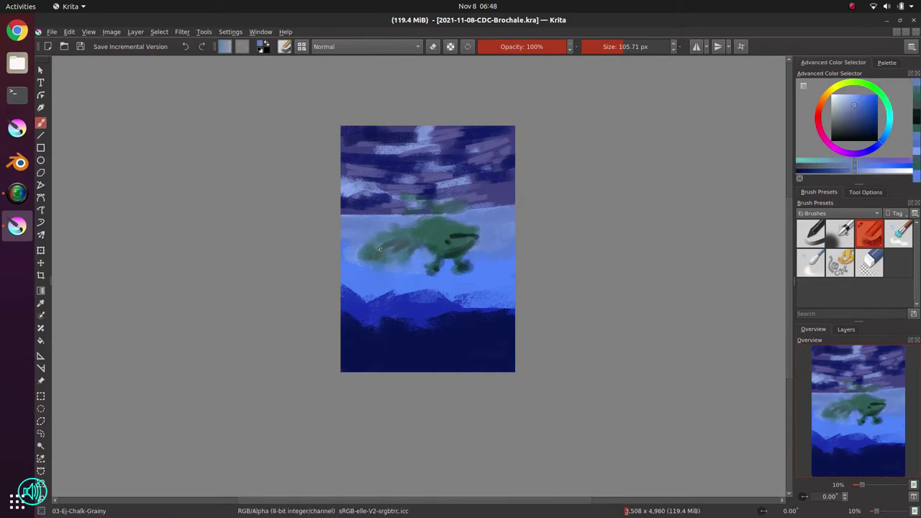
- Paint over the mountain ridge below the creature's tail with blues sampled from the hills and pale background
{"action": "left_click", "coordinate": [394, 292], "text": "ctrl"}
{"action": "mouse_move", "coordinate": [391, 302]}
{"action": "left_mouse_down"}
{"action": "mouse_move", "coordinate": [489, 302]}
{"action": "mouse_move", "coordinate": [380, 300]}
{"action": "left_mouse_up"}
{"action": "left_click", "coordinate": [377, 309], "text": "ctrl"}
{"action": "mouse_move", "coordinate": [381, 305]}
{"action": "left_mouse_down"}
{"action": "mouse_move", "coordinate": [368, 283]}
{"action": "mouse_move", "coordinate": [348, 279]}
{"action": "mouse_move", "coordinate": [357, 293]}
{"action": "mouse_move", "coordinate": [346, 256]}
{"action": "mouse_move", "coordinate": [365, 286]}
{"action": "mouse_move", "coordinate": [375, 270]}
{"action": "mouse_move", "coordinate": [350, 264]}
{"action": "mouse_move", "coordinate": [398, 274]}
{"action": "mouse_move", "coordinate": [370, 279]}
{"action": "left_mouse_up"}
{"action": "left_click", "coordinate": [369, 284], "text": "ctrl"}
{"action": "left_click", "coordinate": [359, 293], "text": "ctrl"}
{"action": "left_click", "coordinate": [360, 271], "text": "ctrl"}
{"action": "left_click", "coordinate": [403, 276], "text": "ctrl"}
{"action": "left_click", "coordinate": [388, 275], "text": "ctrl"}
{"action": "left_click", "coordinate": [392, 295], "text": "ctrl"}
- Blend the rest of the mountain ridge and the pale area below the creature's legs into soft sampled blues at about 319 px
{"action": "mouse_move", "coordinate": [429, 299]}
{"action": "left_mouse_down"}
{"action": "mouse_move", "coordinate": [393, 288]}
{"action": "mouse_move", "coordinate": [348, 320]}
{"action": "mouse_move", "coordinate": [376, 335]}
{"action": "mouse_move", "coordinate": [377, 314]}
{"action": "mouse_move", "coordinate": [428, 293]}
{"action": "mouse_move", "coordinate": [508, 299]}
{"action": "mouse_move", "coordinate": [418, 290]}
{"action": "mouse_move", "coordinate": [404, 273]}
{"action": "mouse_move", "coordinate": [471, 279]}
{"action": "mouse_move", "coordinate": [482, 261]}
{"action": "mouse_move", "coordinate": [506, 256]}
{"action": "mouse_move", "coordinate": [457, 288]}
{"action": "left_mouse_up"}
{"action": "left_click", "coordinate": [392, 303], "text": "ctrl"}
{"action": "left_click", "coordinate": [349, 322], "text": "ctrl"}
{"action": "left_click", "coordinate": [424, 302], "text": "ctrl"}
{"action": "left_click", "coordinate": [482, 298], "text": "ctrl"}
{"action": "left_click", "coordinate": [462, 296], "text": "ctrl"}
{"action": "left_click", "coordinate": [425, 285], "text": "ctrl"}
{"action": "left_click", "coordinate": [431, 279], "text": "ctrl"}
{"action": "left_click", "coordinate": [475, 275], "text": "ctrl"}
{"action": "left_click", "coordinate": [480, 287], "text": "ctrl"}
{"action": "left_click", "coordinate": [376, 295], "text": "ctrl"}
{"action": "left_click_drag", "start_coordinate": [348, 290], "coordinate": [350, 264]}
{"action": "left_click", "coordinate": [479, 279], "text": "ctrl"}
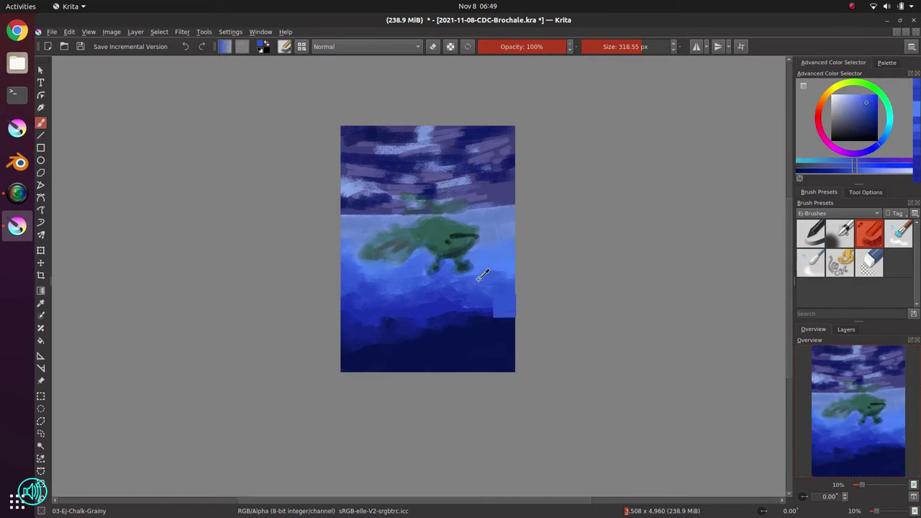
- Smooth the blue gradient beneath and around the creature's tail with sampled blues at about 319 px, and save the document
{"action": "left_click_drag", "start_coordinate": [408, 286], "coordinate": [393, 297]}
{"action": "left_click", "coordinate": [392, 276], "text": "ctrl"}
{"action": "left_click_drag", "start_coordinate": [402, 266], "coordinate": [356, 281]}
{"action": "left_click", "coordinate": [358, 270], "text": "ctrl"}
{"action": "mouse_move", "coordinate": [367, 249]}
{"action": "left_mouse_down"}
{"action": "mouse_move", "coordinate": [360, 262]}
{"action": "mouse_move", "coordinate": [409, 271]}
{"action": "mouse_move", "coordinate": [438, 255]}
{"action": "mouse_move", "coordinate": [363, 252]}
{"action": "left_mouse_up"}
{"action": "left_click", "coordinate": [360, 265], "text": "ctrl"}
{"action": "left_click", "coordinate": [430, 297], "text": "ctrl"}
{"action": "left_click", "coordinate": [400, 252], "text": "ctrl"}
{"action": "left_click", "coordinate": [377, 257], "text": "ctrl"}
{"action": "left_click", "coordinate": [372, 280], "text": "ctrl"}
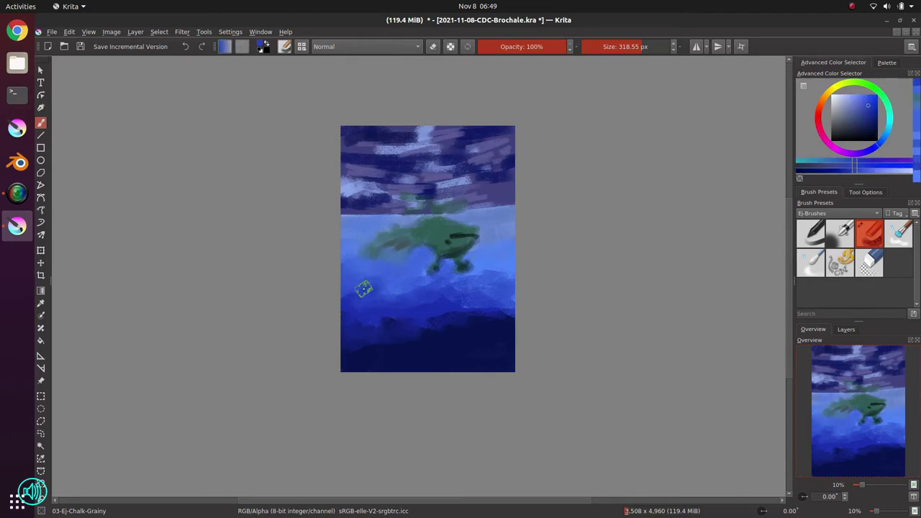
{"action": "key", "text": "ctrl+s"}
- Blend the blues below the creature's legs and in front of its head using sampled water colors at about 319 px
{"action": "left_click", "coordinate": [345, 297], "text": "ctrl"}
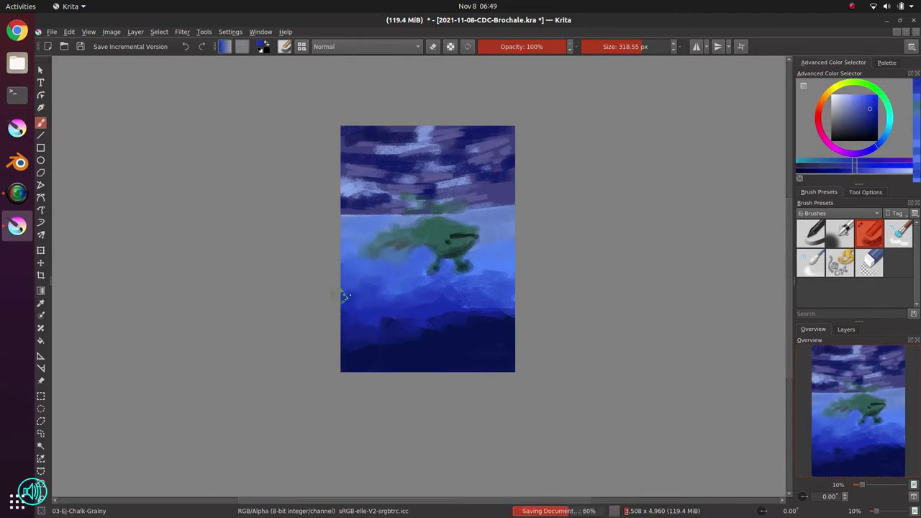
{"action": "left_click", "coordinate": [495, 283], "text": "ctrl"}
{"action": "left_click", "coordinate": [437, 284], "text": "ctrl"}
{"action": "left_click_drag", "start_coordinate": [433, 278], "coordinate": [455, 279]}
{"action": "mouse_move", "coordinate": [509, 301]}
{"action": "left_mouse_down"}
{"action": "mouse_move", "coordinate": [473, 260]}
{"action": "mouse_move", "coordinate": [489, 231]}
{"action": "left_mouse_up"}
{"action": "left_click", "coordinate": [486, 259], "text": "ctrl"}
{"action": "left_click", "coordinate": [489, 252], "text": "ctrl"}
{"action": "left_click", "coordinate": [492, 243], "text": "ctrl"}
{"action": "left_click", "coordinate": [495, 235], "text": "ctrl"}
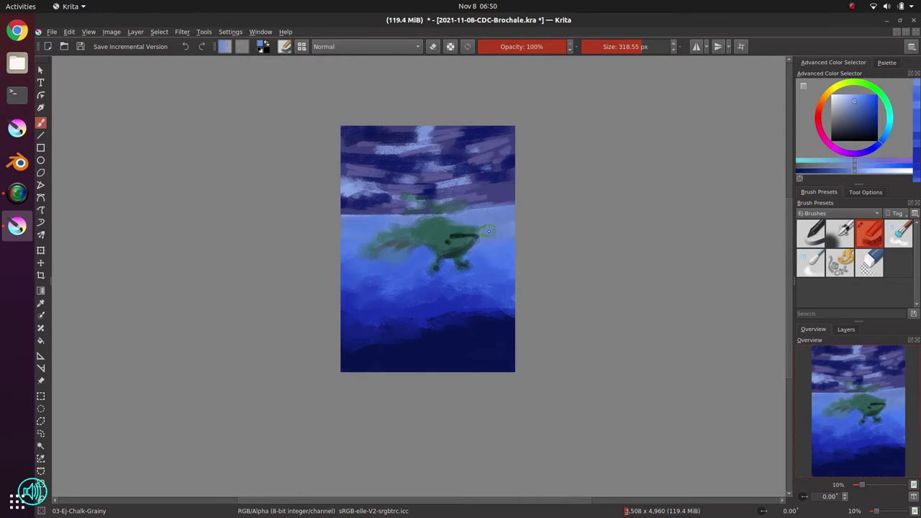
{"action": "left_click", "coordinate": [484, 230], "text": "ctrl"}
- Touch up the creature's snout with sampled green and rework the green patch above its back at about 177 px
{"action": "left_click", "coordinate": [474, 232], "text": "ctrl"}
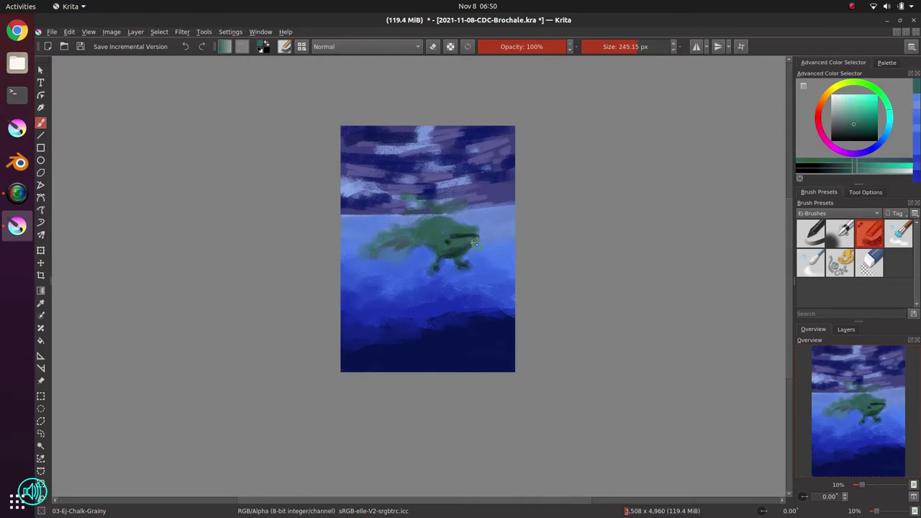
{"action": "left_click", "coordinate": [454, 209], "text": "ctrl"}
{"action": "left_click_drag", "start_coordinate": [454, 209], "coordinate": [421, 208]}
{"action": "left_click_drag", "start_coordinate": [458, 207], "coordinate": [442, 209]}
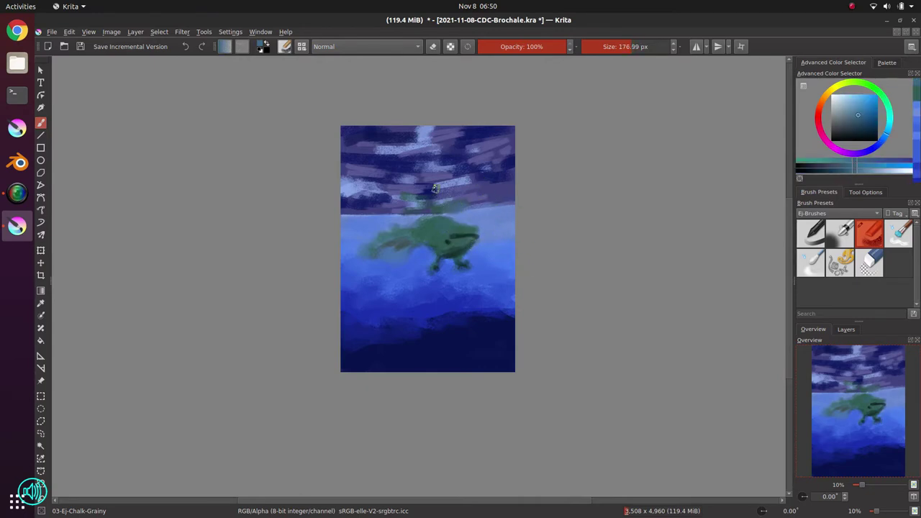
- Blend the dark band at the base of the painting upward with sampled deep blues at about 286 px
{"action": "left_click", "coordinate": [471, 308], "text": "ctrl"}
{"action": "left_click_drag", "start_coordinate": [448, 331], "coordinate": [457, 331]}
{"action": "mouse_move", "coordinate": [452, 331]}
{"action": "left_mouse_down"}
{"action": "mouse_move", "coordinate": [510, 326]}
{"action": "mouse_move", "coordinate": [396, 345]}
{"action": "mouse_move", "coordinate": [438, 320]}
{"action": "mouse_move", "coordinate": [366, 327]}
{"action": "mouse_move", "coordinate": [432, 304]}
{"action": "mouse_move", "coordinate": [477, 323]}
{"action": "mouse_move", "coordinate": [510, 318]}
{"action": "mouse_move", "coordinate": [379, 298]}
{"action": "mouse_move", "coordinate": [376, 285]}
{"action": "left_mouse_up"}
{"action": "left_click", "coordinate": [459, 334], "text": "ctrl"}
{"action": "left_click", "coordinate": [365, 318], "text": "ctrl"}
{"action": "left_click", "coordinate": [432, 305], "text": "ctrl"}
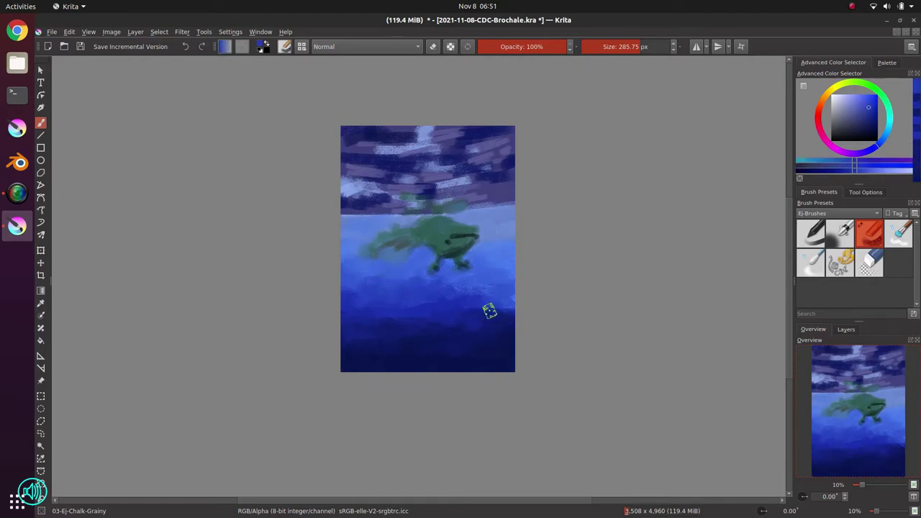
- Smooth the mid-blue water around the creature's legs and tail with sampled blues at about 286 px, and save the document
{"action": "left_click", "coordinate": [382, 274], "text": "ctrl"}
{"action": "mouse_move", "coordinate": [382, 274]}
{"action": "left_mouse_down"}
{"action": "mouse_move", "coordinate": [418, 269]}
{"action": "mouse_move", "coordinate": [409, 261]}
{"action": "mouse_move", "coordinate": [436, 290]}
{"action": "mouse_move", "coordinate": [468, 261]}
{"action": "mouse_move", "coordinate": [456, 296]}
{"action": "mouse_move", "coordinate": [456, 277]}
{"action": "mouse_move", "coordinate": [480, 260]}
{"action": "left_mouse_up"}
{"action": "left_click", "coordinate": [440, 287], "text": "ctrl"}
{"action": "left_click", "coordinate": [464, 287], "text": "ctrl"}
{"action": "left_click", "coordinate": [481, 267], "text": "ctrl"}
{"action": "left_click", "coordinate": [500, 251], "text": "ctrl"}
{"action": "left_click", "coordinate": [370, 262], "text": "ctrl"}
{"action": "left_click_drag", "start_coordinate": [368, 260], "coordinate": [371, 266]}
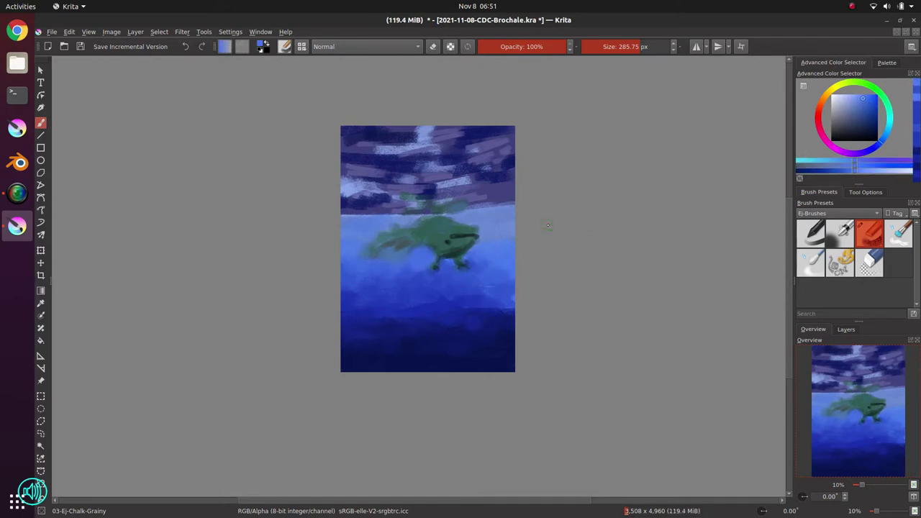
{"action": "key", "text": "ctrl+s"}
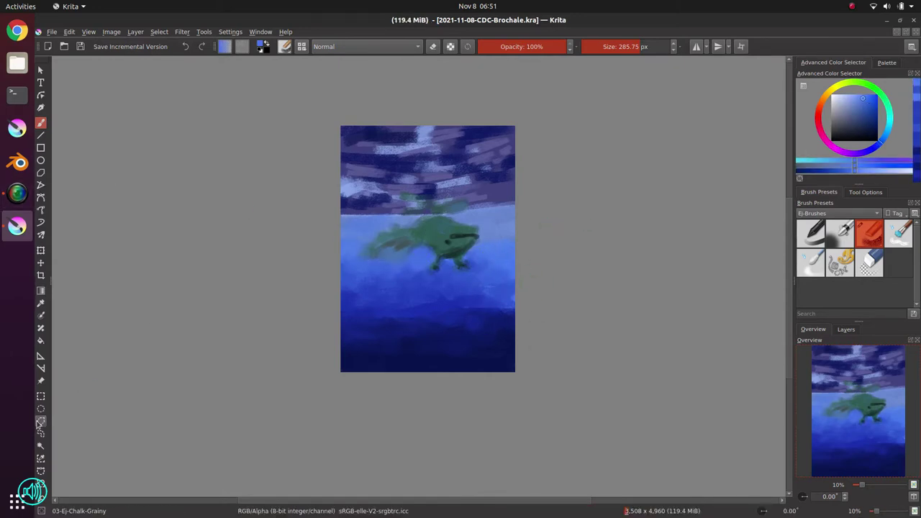
- Outline the whole water area below the horizon with a polygonal selection that excludes the creature, and save the document
{"action": "left_click", "coordinate": [41, 421]}
{"action": "mouse_move", "coordinate": [581, 432]}
{"action": "left_mouse_down"}
{"action": "mouse_move", "coordinate": [247, 288]}
{"action": "mouse_move", "coordinate": [270, 215]}
{"action": "left_mouse_up"}
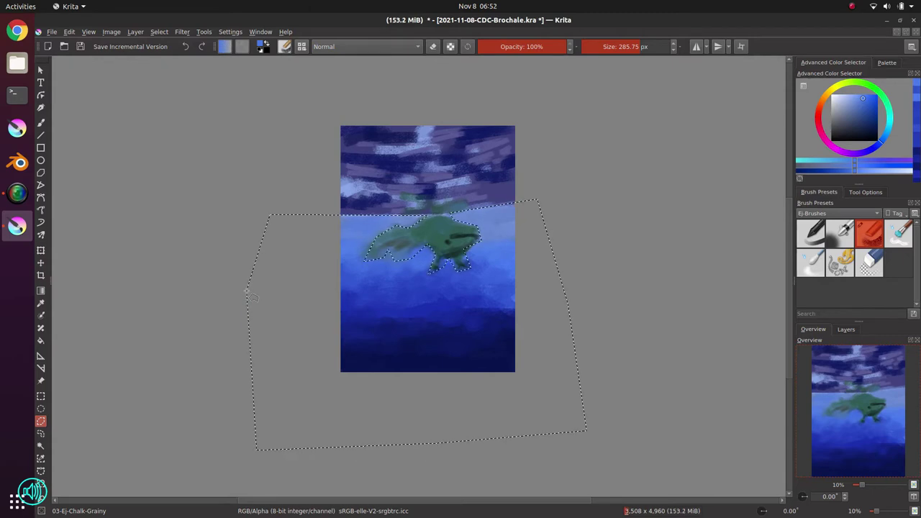
{"action": "key", "text": "ctrl+s"}
- Darken the selected water with an RGBA color adjustment curve, lowering the white end to about 195 and input 77 to 52, and deselect
{"action": "left_click", "coordinate": [183, 32]}
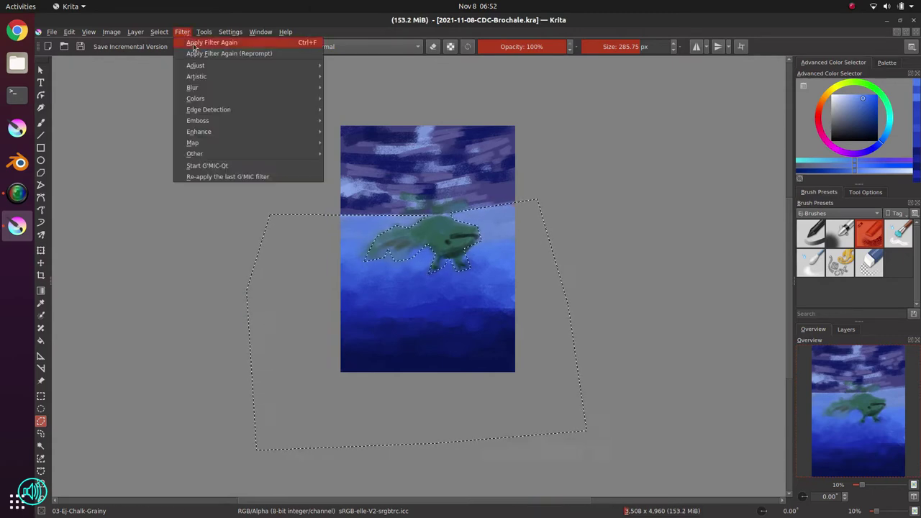
{"action": "mouse_move", "coordinate": [216, 66]}
{"action": "left_click", "coordinate": [397, 177]}
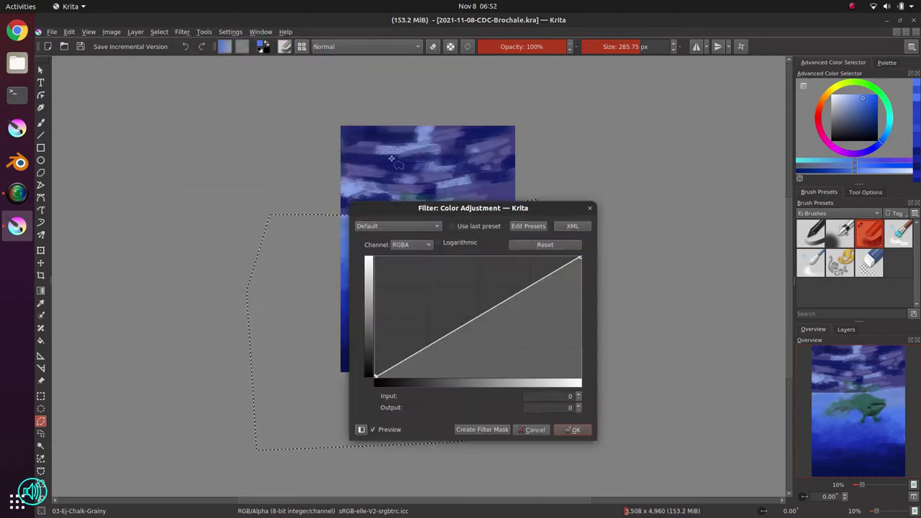
{"action": "left_click_drag", "start_coordinate": [581, 257], "coordinate": [580, 284]}
{"action": "left_click_drag", "start_coordinate": [501, 213], "coordinate": [727, 143]}
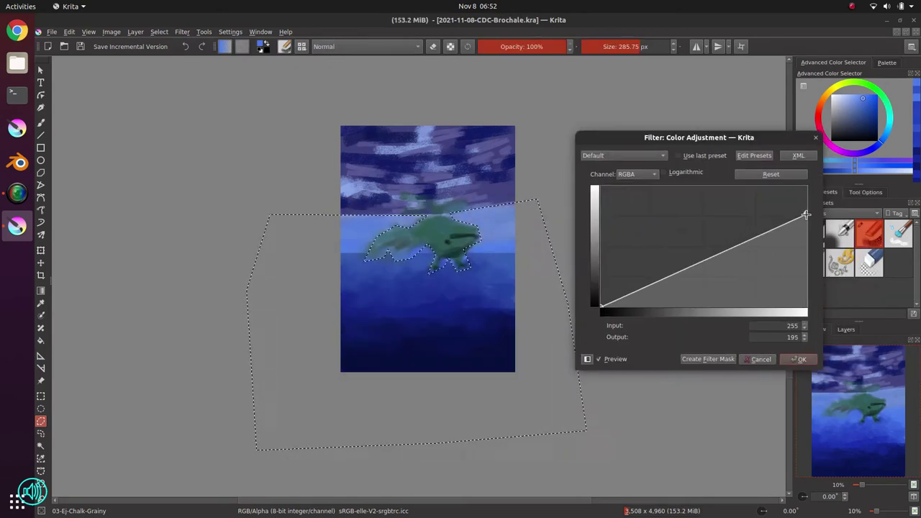
{"action": "left_click_drag", "start_coordinate": [805, 214], "coordinate": [779, 223]}
{"action": "left_click", "coordinate": [662, 282]}
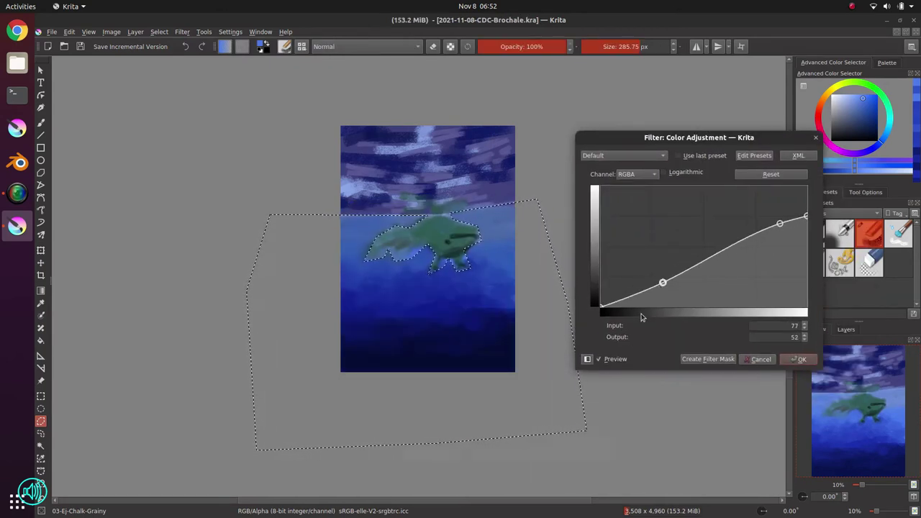
{"action": "left_click", "coordinate": [799, 359]}
{"action": "left_click", "coordinate": [159, 32]}
{"action": "left_click", "coordinate": [172, 53]}
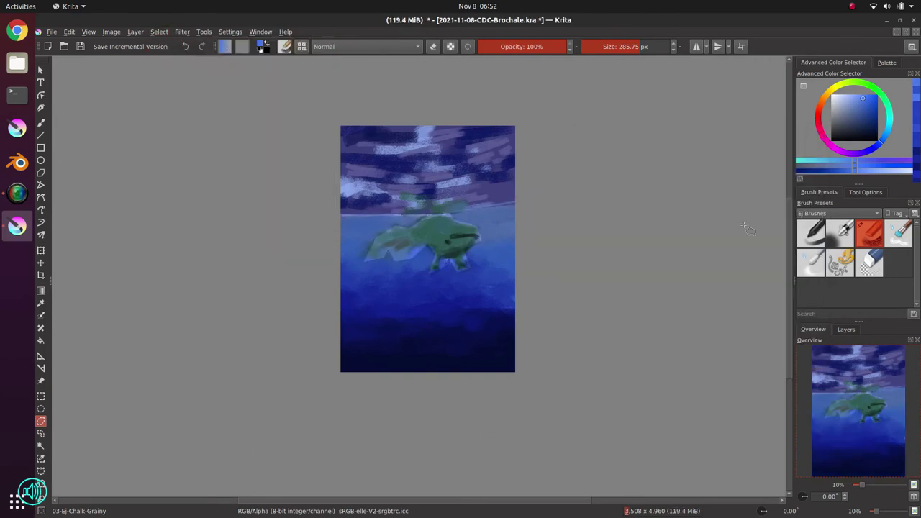
- Repaint the hard edges around the creature's head, belly and front legs with sampled greens and blues at about 286 px
{"action": "left_click", "coordinate": [41, 123]}
{"action": "left_click", "coordinate": [430, 240], "text": "ctrl"}
{"action": "mouse_move", "coordinate": [430, 240]}
{"action": "left_mouse_down"}
{"action": "mouse_move", "coordinate": [375, 253]}
{"action": "mouse_move", "coordinate": [441, 250]}
{"action": "mouse_move", "coordinate": [438, 273]}
{"action": "mouse_move", "coordinate": [444, 255]}
{"action": "mouse_move", "coordinate": [427, 270]}
{"action": "mouse_move", "coordinate": [478, 249]}
{"action": "left_mouse_up"}
{"action": "left_click", "coordinate": [416, 252], "text": "ctrl"}
{"action": "left_click", "coordinate": [449, 264], "text": "ctrl"}
{"action": "left_click", "coordinate": [447, 261], "text": "ctrl"}
{"action": "left_click", "coordinate": [444, 265], "text": "ctrl"}
{"action": "left_click", "coordinate": [500, 286], "text": "ctrl"}
{"action": "left_click", "coordinate": [453, 259], "text": "ctrl"}
{"action": "left_click", "coordinate": [475, 259], "text": "ctrl"}
{"action": "left_click", "coordinate": [489, 245], "text": "ctrl"}
{"action": "left_click_drag", "start_coordinate": [482, 236], "coordinate": [480, 248]}
- Rework the green patch above the creature, blend the tail's hard edges into the water with sampled colors, and save the document
{"action": "left_click", "coordinate": [432, 209], "text": "ctrl"}
{"action": "left_click_drag", "start_coordinate": [432, 209], "coordinate": [439, 201]}
{"action": "left_click", "coordinate": [411, 234], "text": "ctrl"}
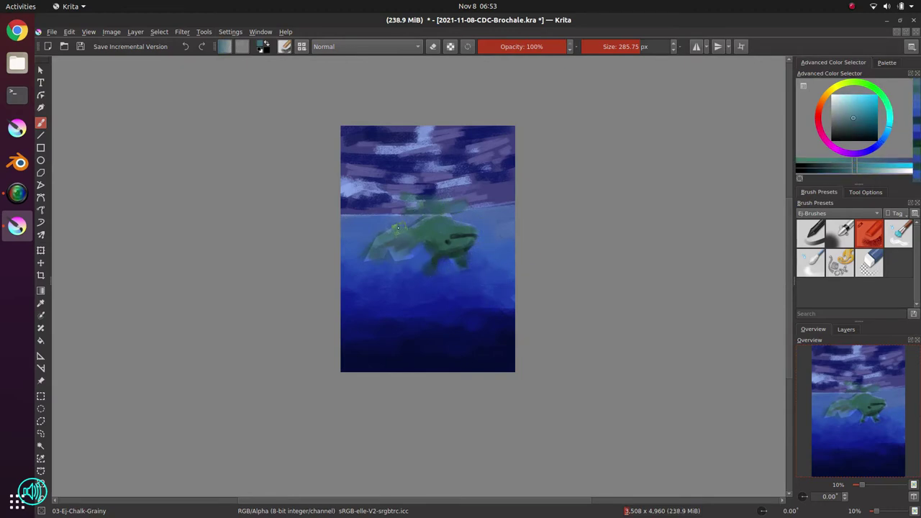
{"action": "left_click", "coordinate": [383, 269], "text": "ctrl"}
{"action": "mouse_move", "coordinate": [394, 229]}
{"action": "left_mouse_down"}
{"action": "mouse_move", "coordinate": [386, 256]}
{"action": "mouse_move", "coordinate": [412, 254]}
{"action": "mouse_move", "coordinate": [374, 248]}
{"action": "left_mouse_up"}
{"action": "left_click", "coordinate": [402, 249], "text": "ctrl"}
{"action": "left_click", "coordinate": [366, 262], "text": "ctrl"}
{"action": "left_click", "coordinate": [368, 250], "text": "ctrl"}
{"action": "key", "text": "ctrl+s"}
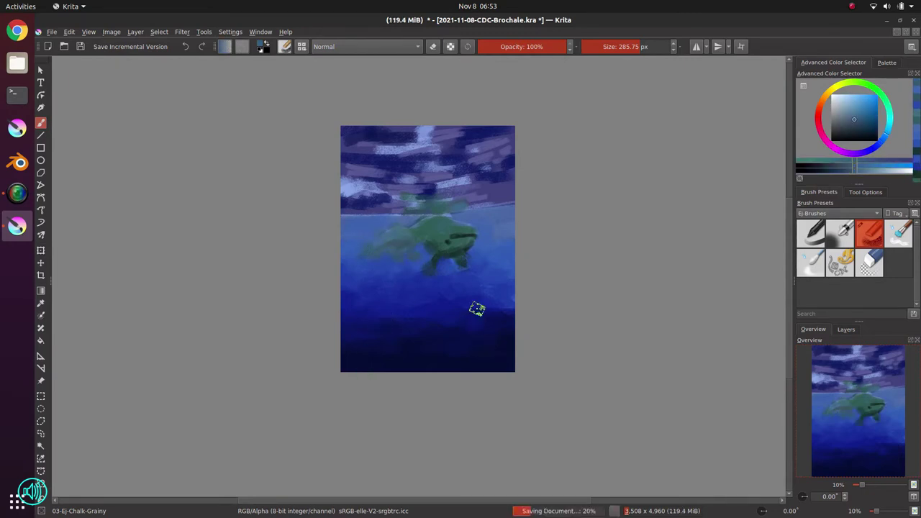
- Deepen and even out the blue water below the creature and toward the canvas edges with sampled blues at about 254 px
{"action": "left_click", "coordinate": [460, 275], "text": "ctrl"}
{"action": "left_click_drag", "start_coordinate": [461, 273], "coordinate": [451, 276]}
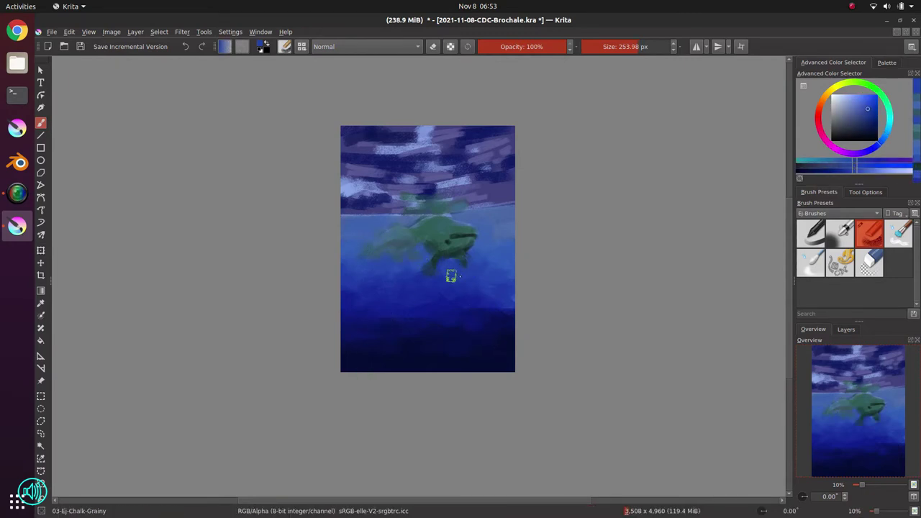
{"action": "left_click", "coordinate": [375, 278], "text": "ctrl"}
{"action": "left_click", "coordinate": [362, 294], "text": "ctrl"}
{"action": "mouse_move", "coordinate": [372, 278]}
{"action": "left_mouse_down"}
{"action": "mouse_move", "coordinate": [365, 285]}
{"action": "mouse_move", "coordinate": [395, 296]}
{"action": "left_mouse_up"}
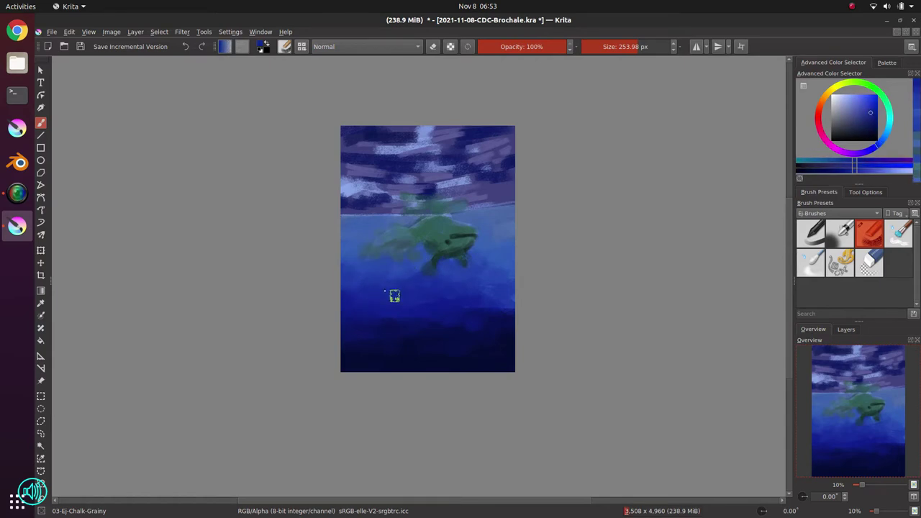
{"action": "left_click", "coordinate": [504, 286], "text": "ctrl"}
{"action": "left_click", "coordinate": [487, 287], "text": "ctrl"}
{"action": "left_click", "coordinate": [511, 325], "text": "ctrl"}
{"action": "left_click", "coordinate": [493, 279], "text": "ctrl"}
{"action": "left_click_drag", "start_coordinate": [492, 271], "coordinate": [487, 262]}
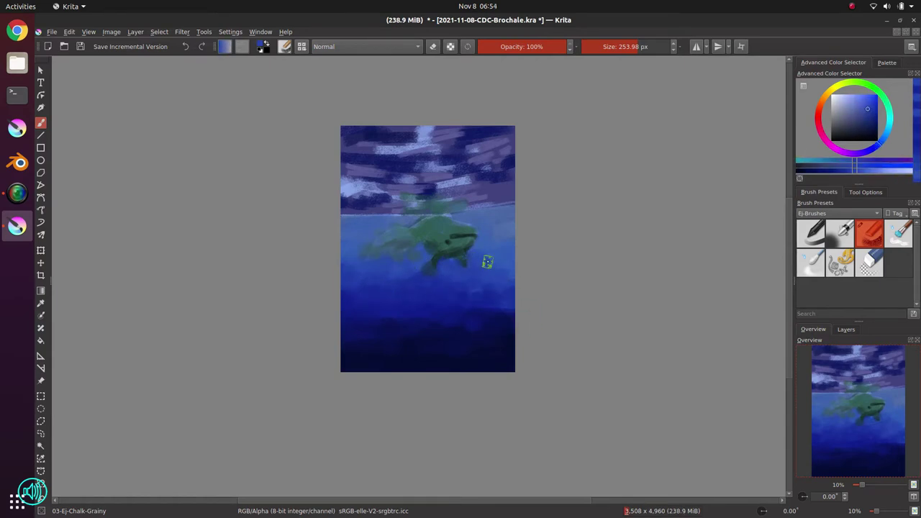
- Tone down the pale water along the horizon with sampled blues at about 132 to 180 px, and save the document
{"action": "left_click", "coordinate": [503, 238], "text": "ctrl"}
{"action": "mouse_move", "coordinate": [464, 219]}
{"action": "left_mouse_down"}
{"action": "mouse_move", "coordinate": [403, 219]}
{"action": "mouse_move", "coordinate": [473, 220]}
{"action": "left_mouse_up"}
{"action": "left_click_drag", "start_coordinate": [464, 219], "coordinate": [454, 218]}
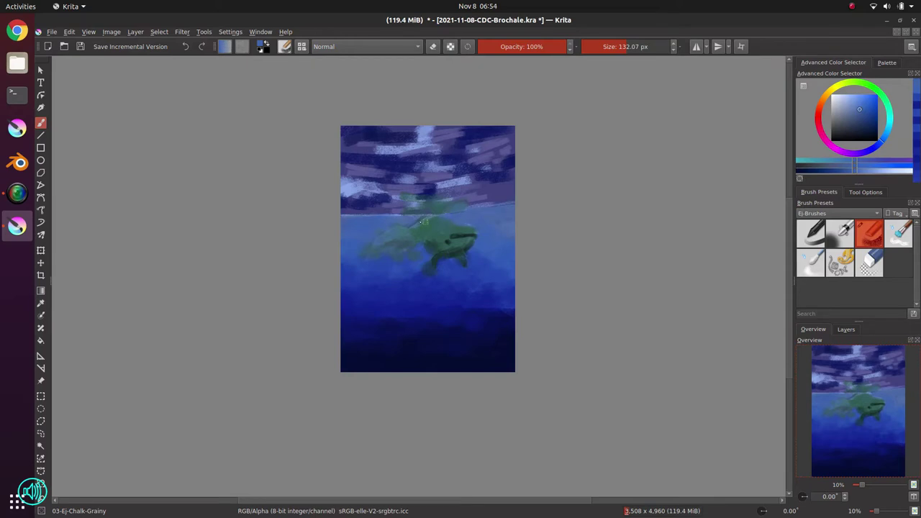
{"action": "left_click", "coordinate": [385, 219], "text": "ctrl"}
{"action": "left_click_drag", "start_coordinate": [384, 219], "coordinate": [365, 214]}
{"action": "left_click_drag", "start_coordinate": [503, 234], "coordinate": [497, 225]}
{"action": "left_click_drag", "start_coordinate": [493, 221], "coordinate": [511, 222]}
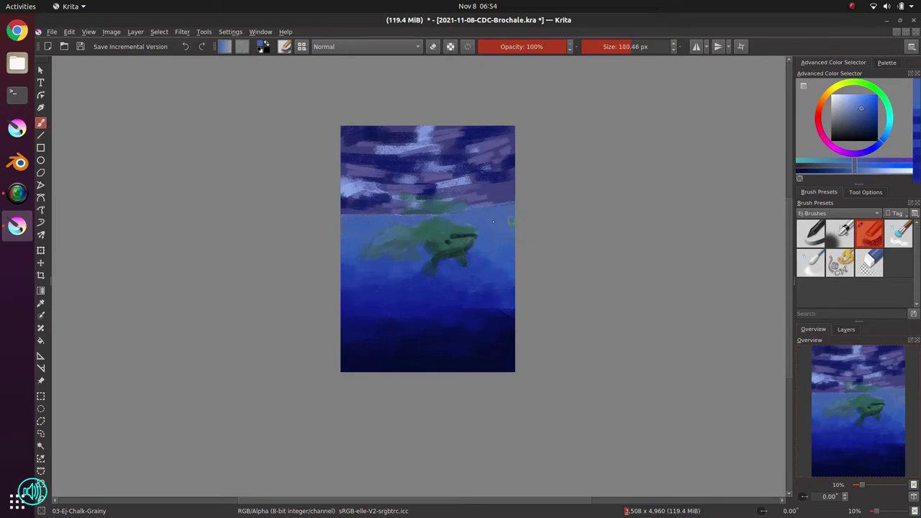
{"action": "left_click", "coordinate": [427, 351], "text": "ctrl"}
{"action": "key", "text": "ctrl+s"}
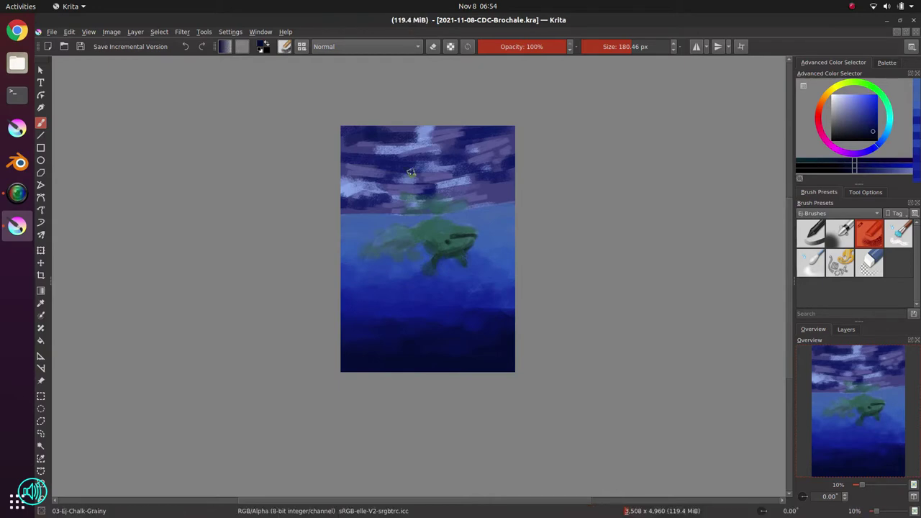
- Soften the pale horizon line behind the creature's tail with purple sampled from the sky at about 95 px
{"action": "left_click", "coordinate": [390, 200], "text": "ctrl"}
{"action": "left_click_drag", "start_coordinate": [370, 212], "coordinate": [337, 211]}
{"action": "left_click_drag", "start_coordinate": [380, 213], "coordinate": [352, 214]}
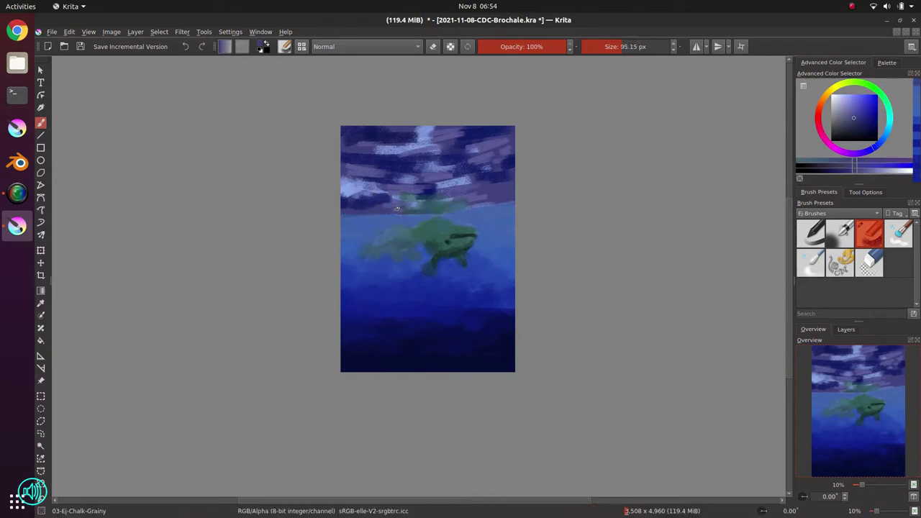
{"action": "left_click", "coordinate": [407, 216], "text": "ctrl"}
- Paint light teal highlights on the creature's back and head at about 116 px, undoing the first strokes and redoing them in slightly darker teal
{"action": "left_click", "coordinate": [441, 225], "text": "ctrl"}
{"action": "left_click", "coordinate": [854, 103]}
{"action": "left_click_drag", "start_coordinate": [429, 222], "coordinate": [436, 222]}
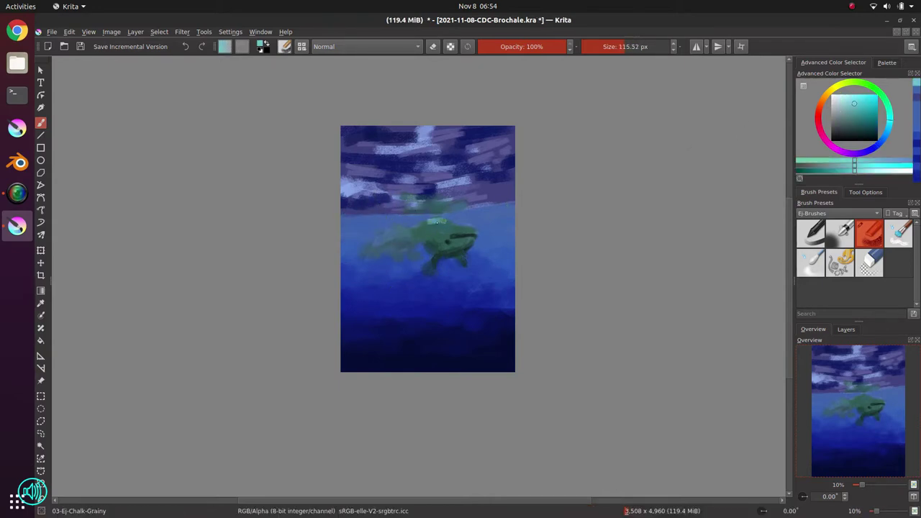
{"action": "left_click", "coordinate": [855, 107]}
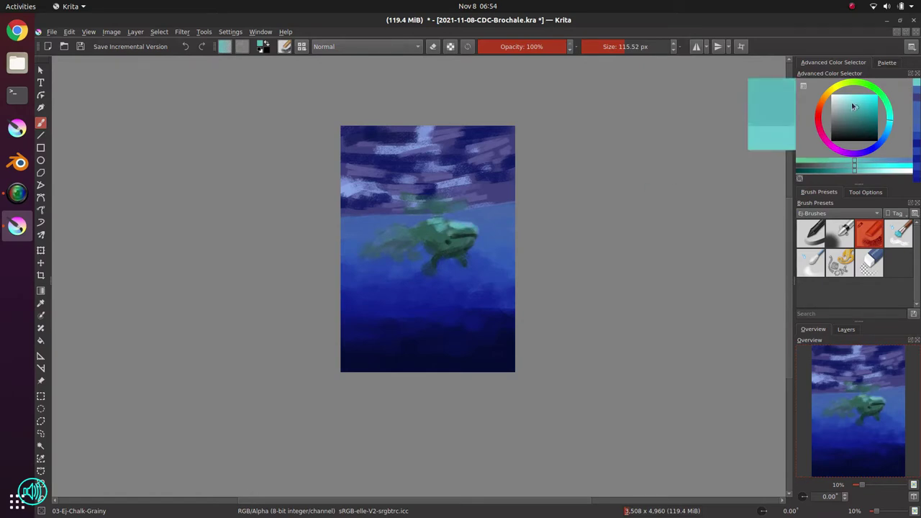
{"action": "key", "text": "ctrl+z"}
{"action": "key", "text": "ctrl+z"}
{"action": "key", "text": "ctrl+z"}
{"action": "mouse_move", "coordinate": [445, 221]}
{"action": "left_mouse_down"}
{"action": "mouse_move", "coordinate": [374, 238]}
{"action": "mouse_move", "coordinate": [395, 228]}
{"action": "mouse_move", "coordinate": [366, 244]}
{"action": "mouse_move", "coordinate": [477, 230]}
{"action": "left_mouse_up"}
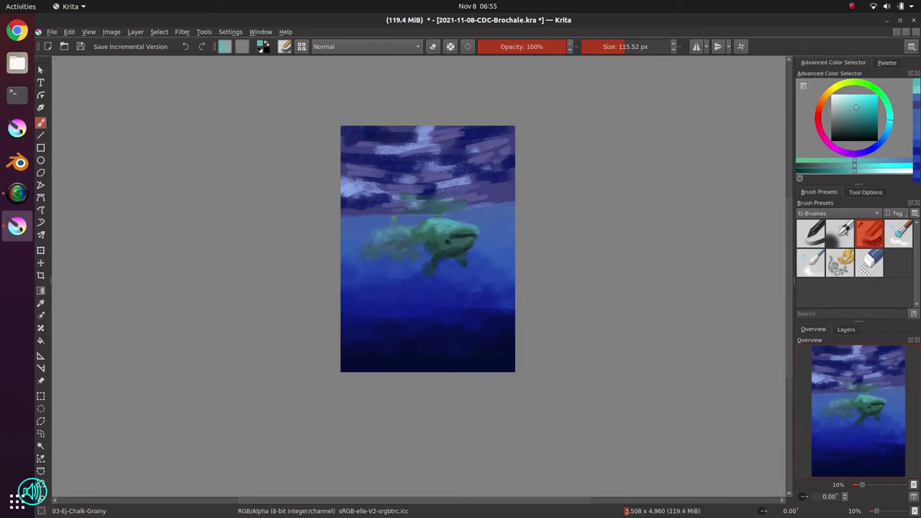
- Add light teal highlights to the green patch above the creature, and sample the dark blue of the deep water
{"action": "mouse_move", "coordinate": [445, 209]}
{"action": "left_mouse_down"}
{"action": "mouse_move", "coordinate": [423, 208]}
{"action": "mouse_move", "coordinate": [469, 207]}
{"action": "left_mouse_up"}
{"action": "left_click", "coordinate": [481, 214], "text": "ctrl"}
{"action": "left_click", "coordinate": [471, 307], "text": "ctrl"}
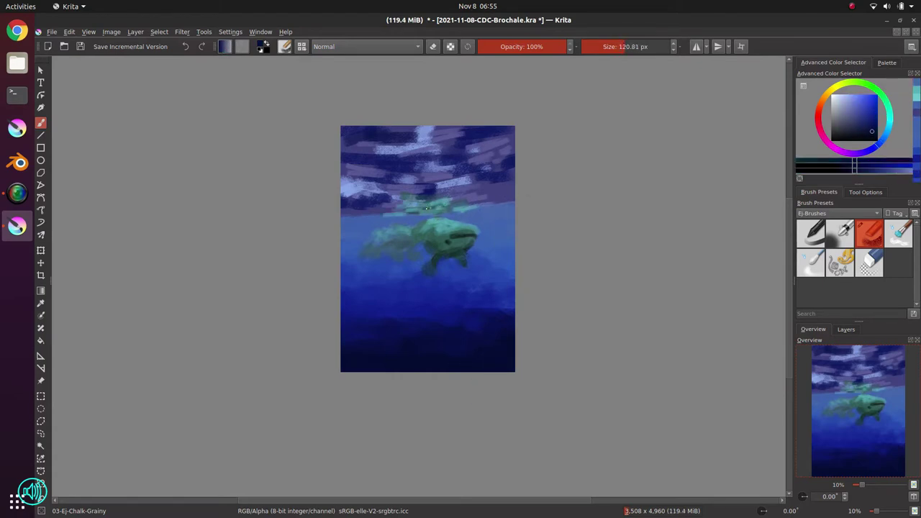
- Paint dark blue strokes above the green patch and across the upper-left surface at about 95 to 153 px, and save the document
{"action": "left_click_drag", "start_coordinate": [402, 200], "coordinate": [406, 189]}
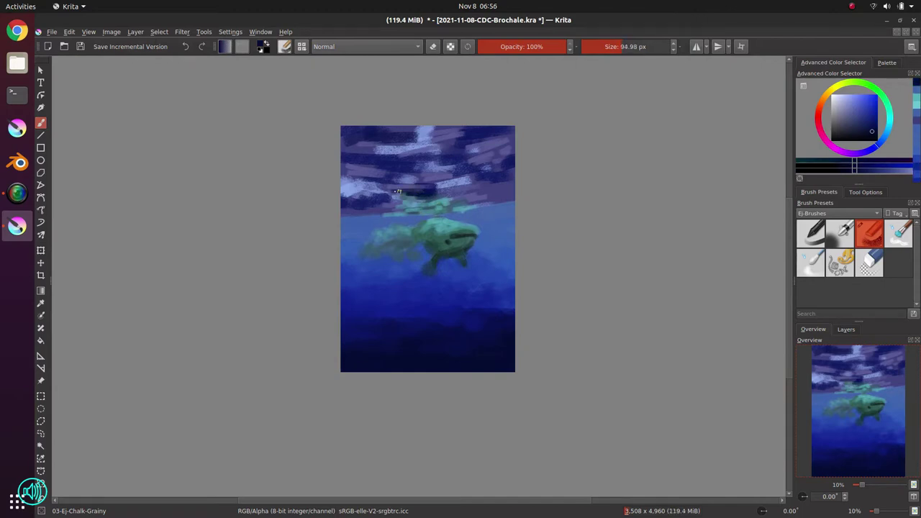
{"action": "left_click_drag", "start_coordinate": [374, 144], "coordinate": [401, 144], "text": "shift"}
{"action": "left_click_drag", "start_coordinate": [347, 130], "coordinate": [361, 125]}
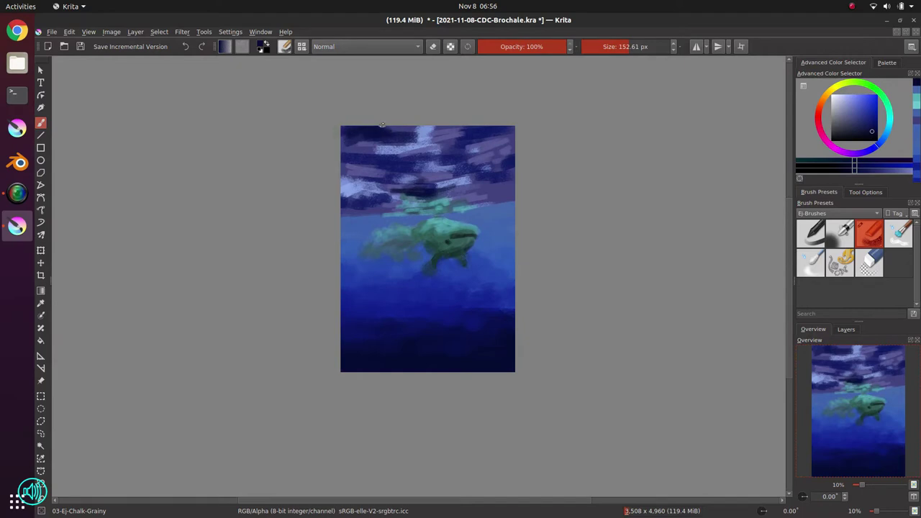
{"action": "key", "text": "bracketleft"}
{"action": "key", "text": "bracketleft"}
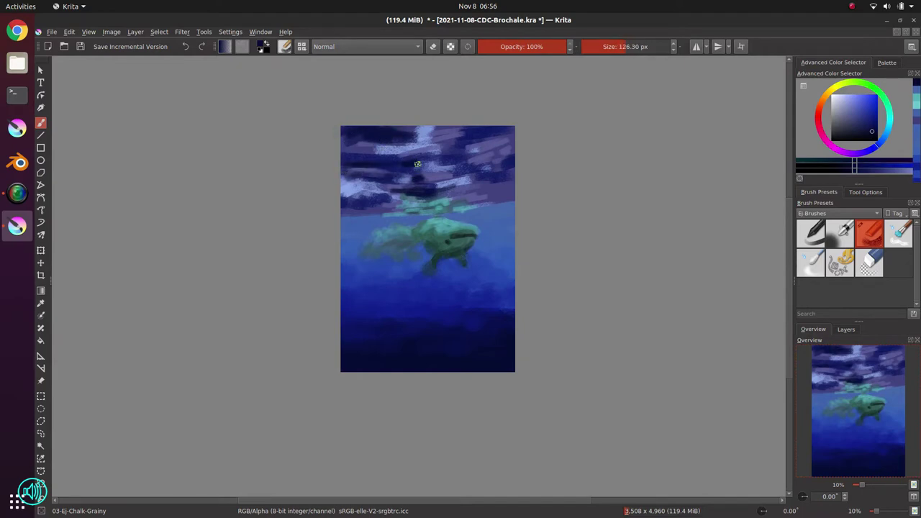
{"action": "key", "text": "ctrl+s"}
{"action": "left_click", "coordinate": [17, 193]}
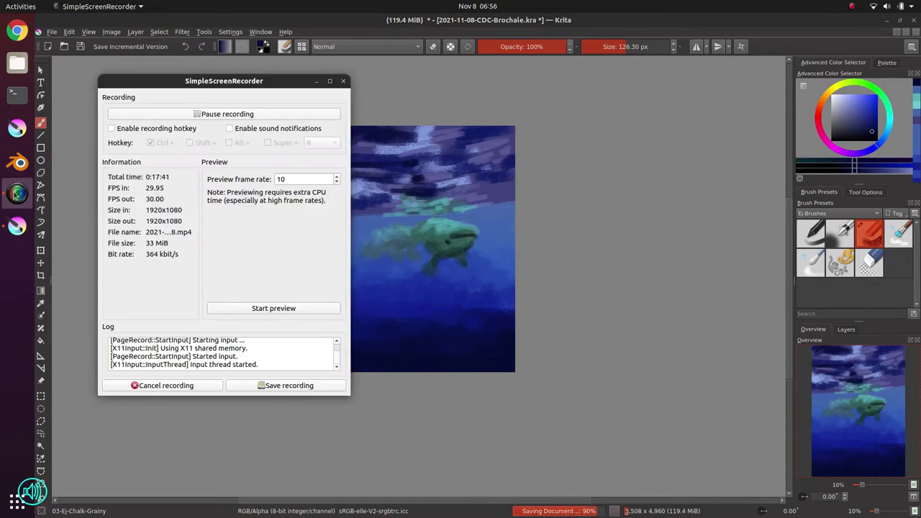
{"action": "left_click", "coordinate": [17, 227]}
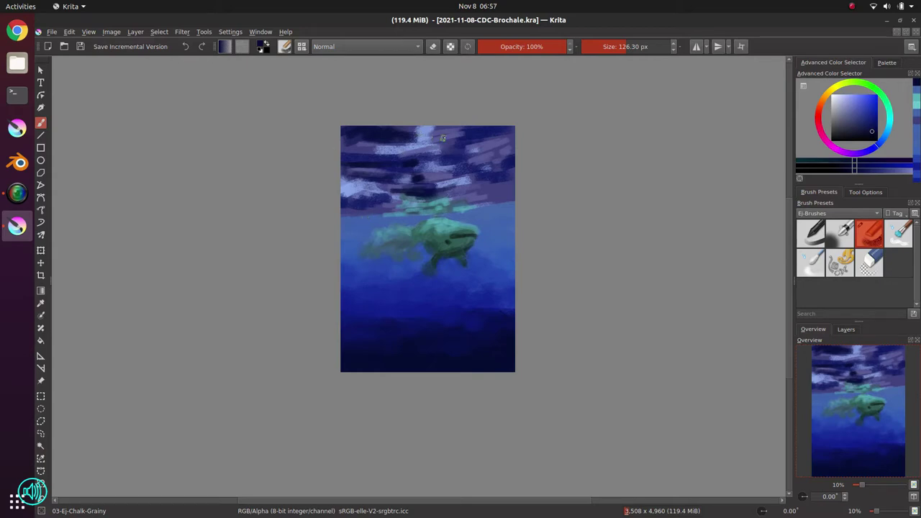
- Darken the pale streak near the top edge, then paint light teal ripples there at about 113 px with colour sampled above the creature
{"action": "mouse_move", "coordinate": [442, 138]}
{"action": "left_mouse_down"}
{"action": "mouse_move", "coordinate": [432, 136]}
{"action": "mouse_move", "coordinate": [457, 136]}
{"action": "left_mouse_up"}
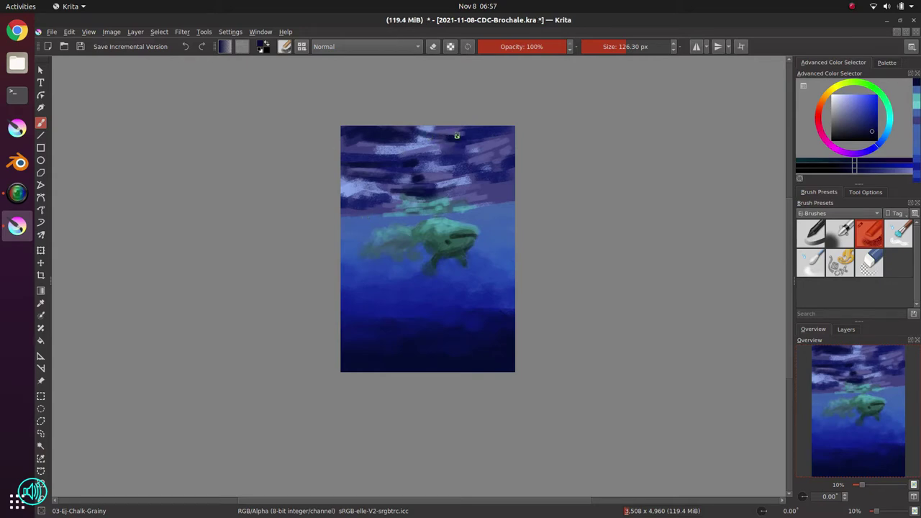
{"action": "left_click", "coordinate": [442, 207], "text": "ctrl"}
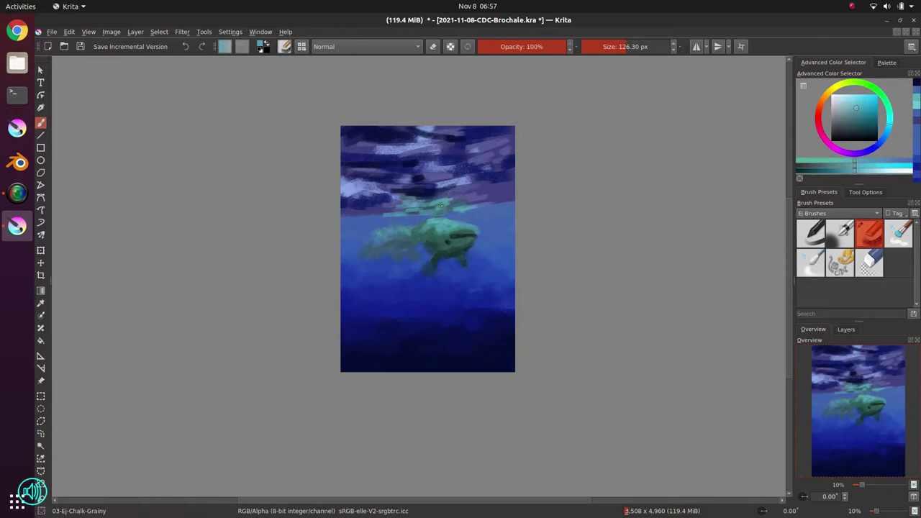
{"action": "key", "text": "bracketleft"}
{"action": "key", "text": "bracketright"}
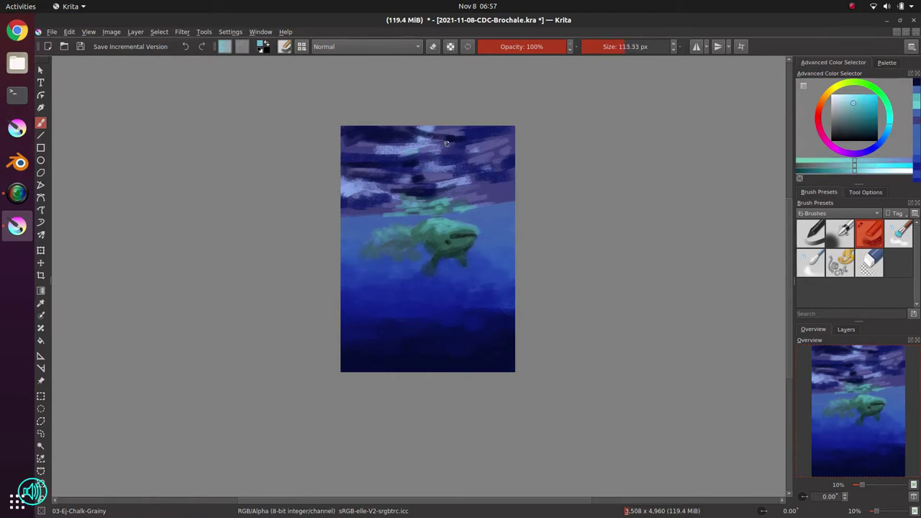
{"action": "left_click_drag", "start_coordinate": [412, 152], "coordinate": [461, 133]}
- Add dark blue streaks near the surface's right edge above the horizon with sampled colour at about 113 px
{"action": "left_click", "coordinate": [458, 157], "text": "ctrl"}
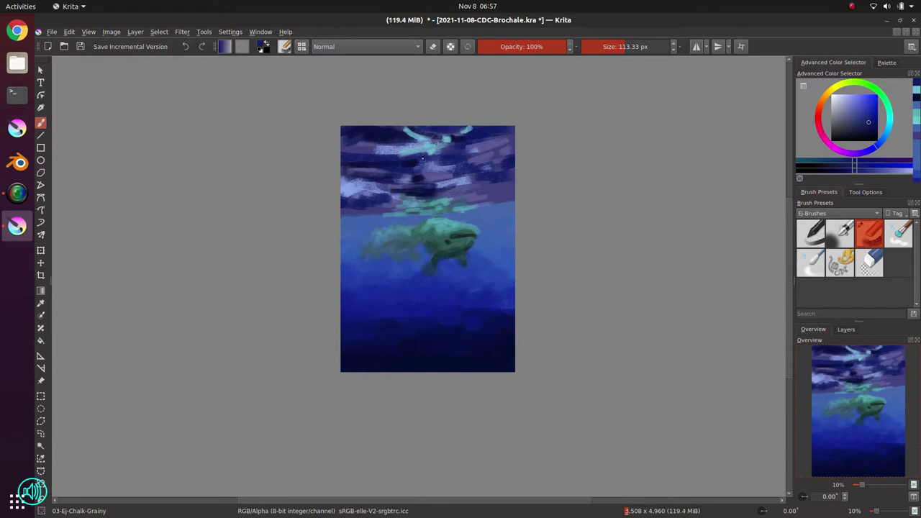
{"action": "left_click_drag", "start_coordinate": [501, 190], "coordinate": [513, 187]}
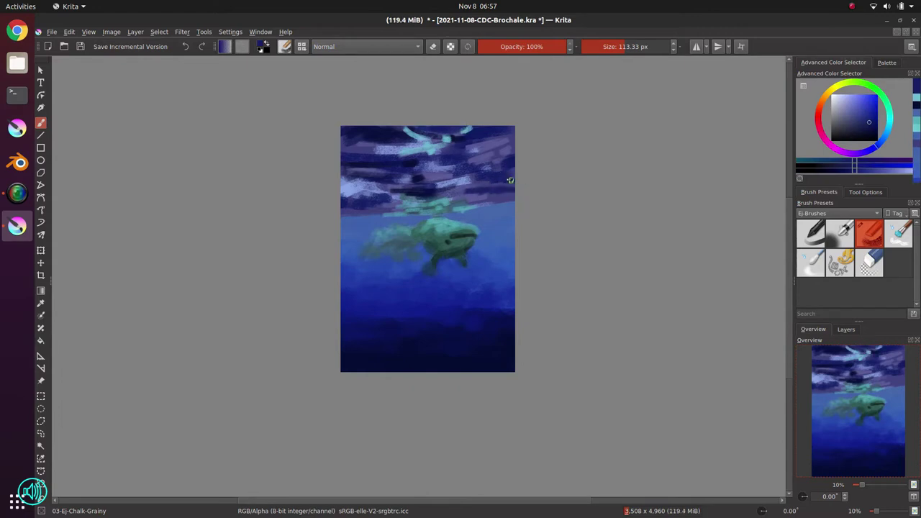
{"action": "left_click", "coordinate": [498, 183], "text": "ctrl"}
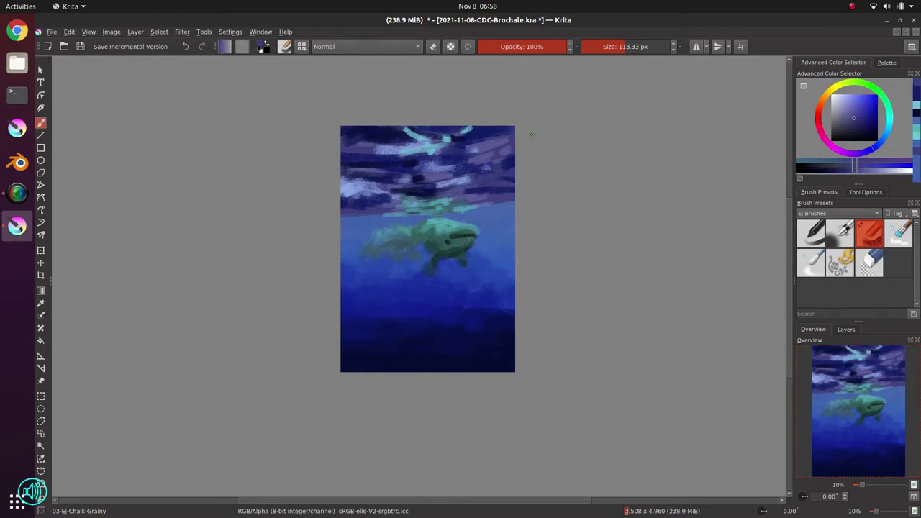
{"action": "key", "text": "ctrl+s"}
- Add muted green sampled from the creature to the upper ripples, and paint sampled light purple streaks on the surface's right side
{"action": "left_click", "coordinate": [426, 254], "text": "ctrl"}
{"action": "left_click_drag", "start_coordinate": [433, 141], "coordinate": [397, 149]}
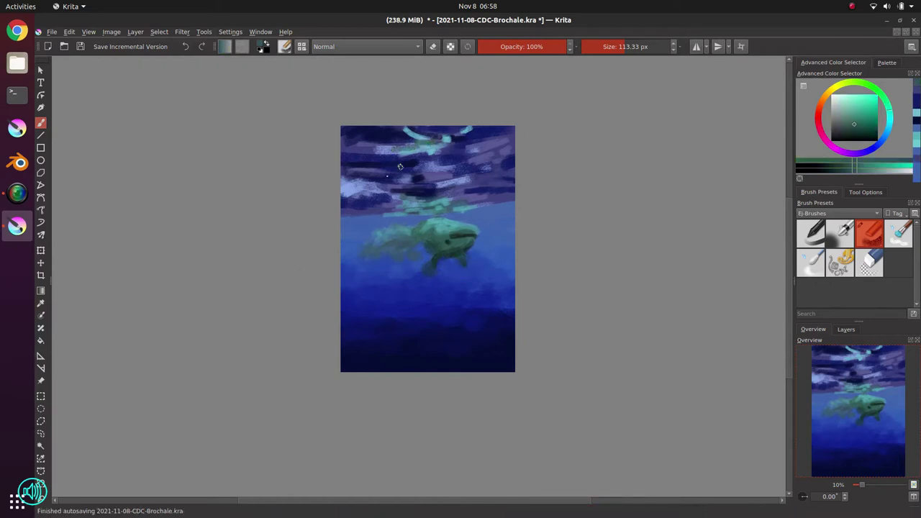
{"action": "left_click", "coordinate": [469, 180], "text": "ctrl"}
{"action": "left_click", "coordinate": [499, 195], "text": "ctrl"}
{"action": "left_click", "coordinate": [372, 191], "text": "ctrl"}
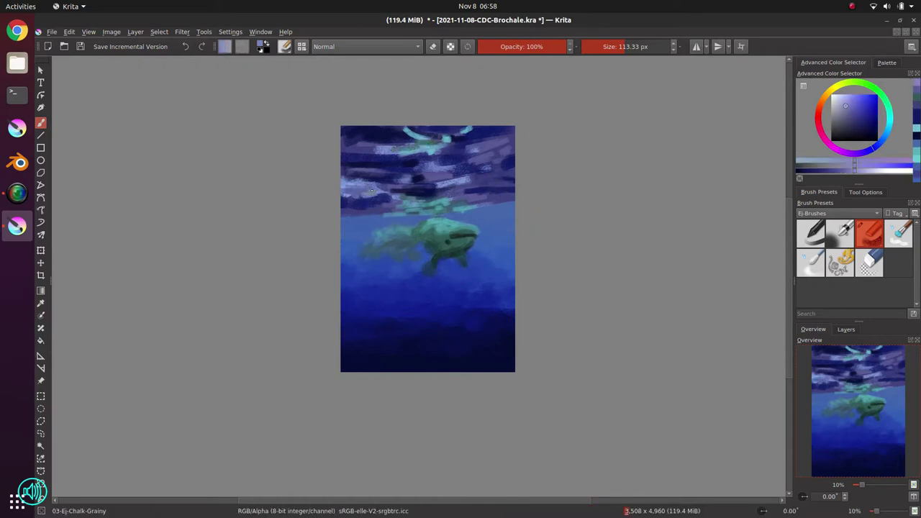
{"action": "left_click_drag", "start_coordinate": [490, 170], "coordinate": [515, 160]}
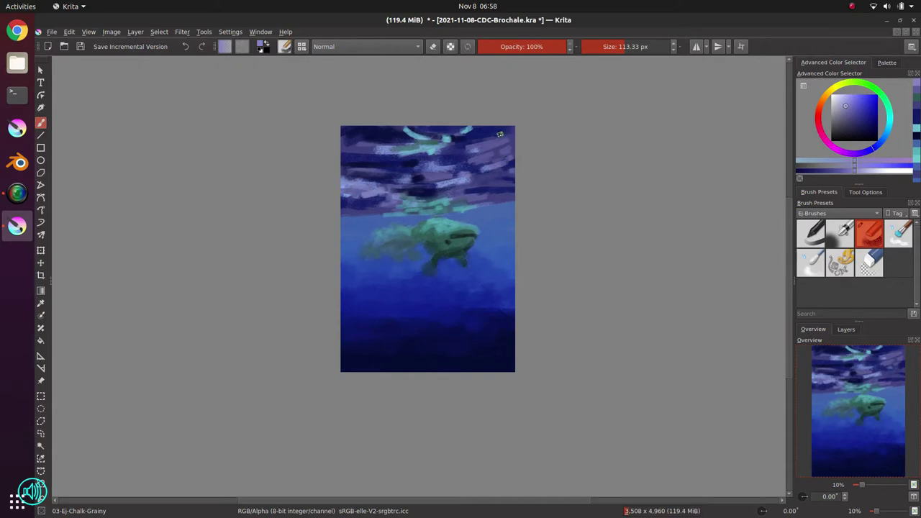
- Paint a teal-green streak on the surface above the creature's head, sample purples around it, and save the document
{"action": "left_click", "coordinate": [467, 211], "text": "ctrl"}
{"action": "mouse_move", "coordinate": [470, 178]}
{"action": "left_mouse_down"}
{"action": "mouse_move", "coordinate": [446, 187]}
{"action": "mouse_move", "coordinate": [488, 186]}
{"action": "left_mouse_up"}
{"action": "left_click", "coordinate": [481, 189], "text": "ctrl"}
{"action": "left_click", "coordinate": [492, 180], "text": "ctrl"}
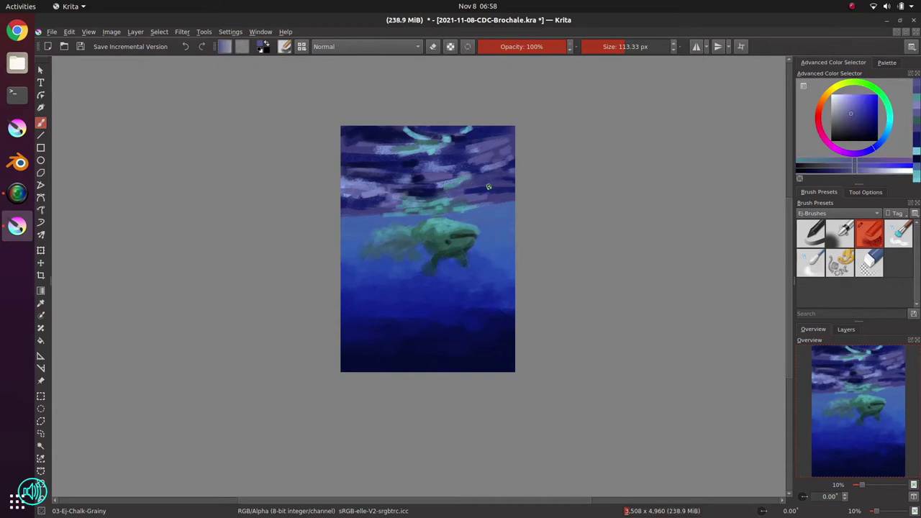
{"action": "key", "text": "ctrl+s"}
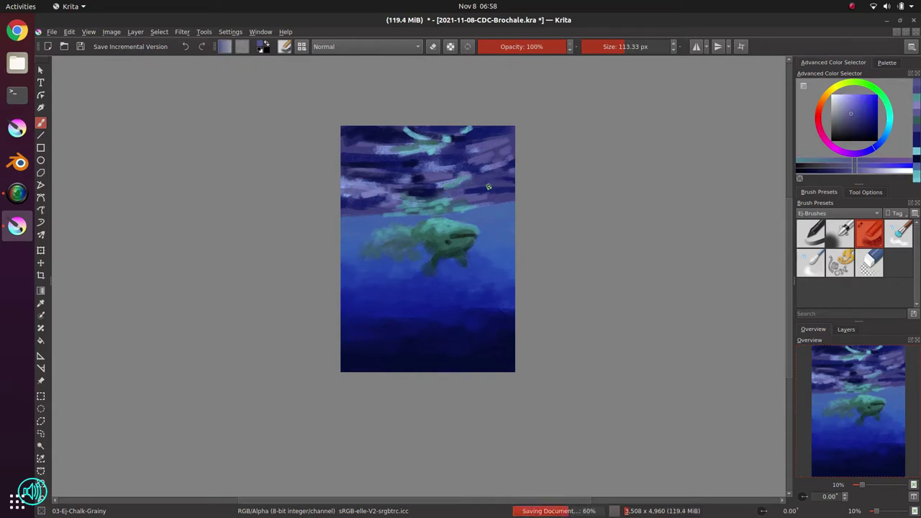
- Blend the deep water below the creature on the right with sampled blues at about 156 px, and save the document
{"action": "left_click", "coordinate": [475, 317], "text": "ctrl"}
{"action": "left_click_drag", "start_coordinate": [475, 316], "coordinate": [494, 317]}
{"action": "left_click_drag", "start_coordinate": [472, 317], "coordinate": [482, 301]}
{"action": "left_click", "coordinate": [483, 304], "text": "ctrl"}
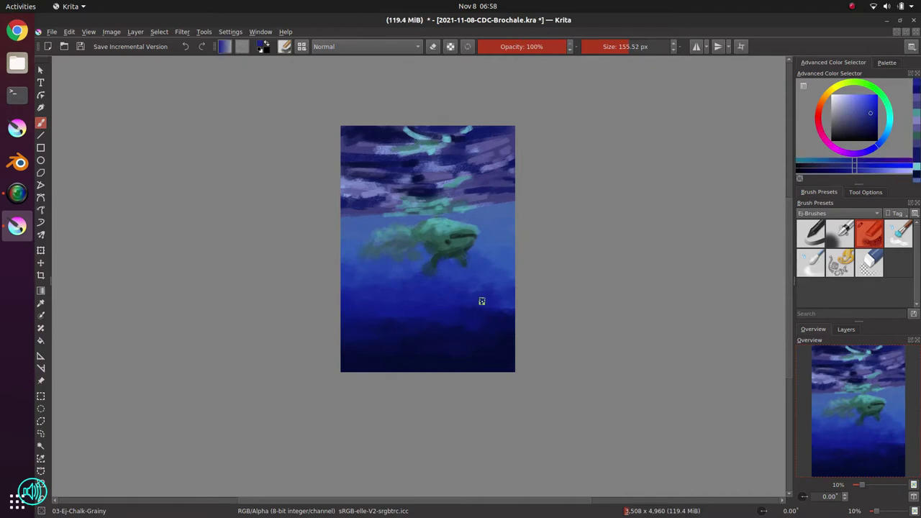
{"action": "key", "text": "ctrl+s"}
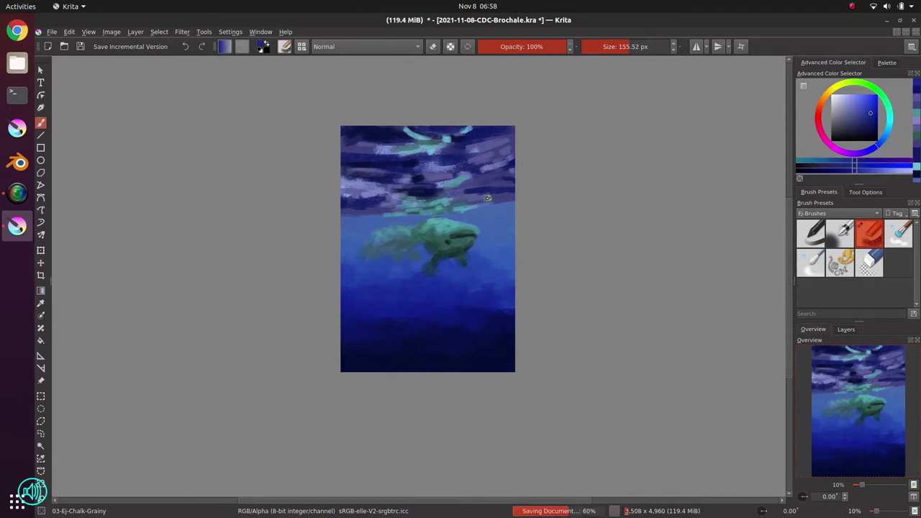
- Try shifting the painting's shadows and midtones between yellow and blue with the Color Balance filter
{"action": "left_click", "coordinate": [182, 32]}
{"action": "mouse_move", "coordinate": [209, 63]}
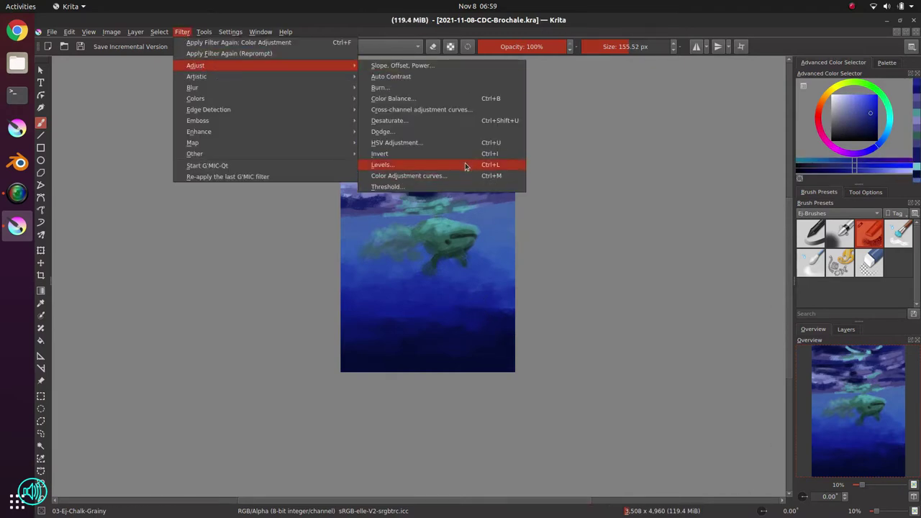
{"action": "left_click", "coordinate": [432, 108]}
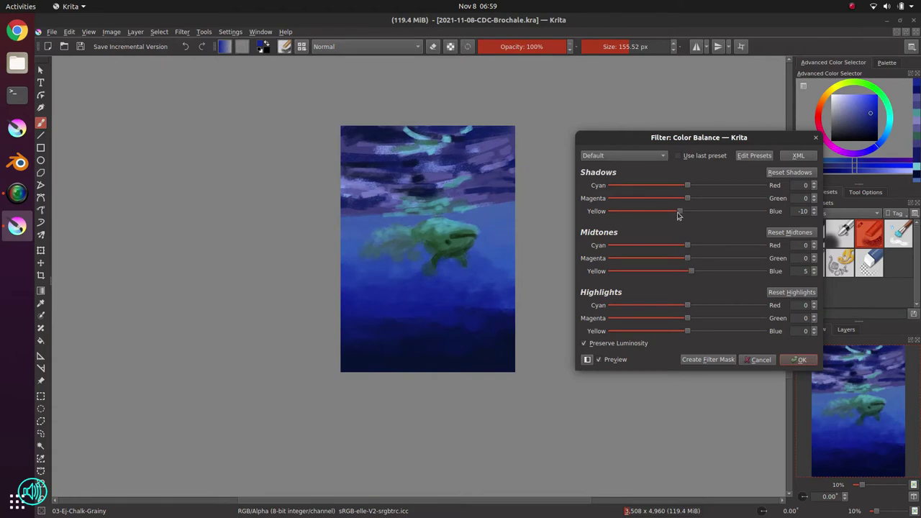
{"action": "left_click_drag", "start_coordinate": [694, 220], "coordinate": [696, 222]}
{"action": "left_click", "coordinate": [758, 360]}
- Try brightening the red channel with the Color Adjustment curves filter, raising input 206 to output 224
{"action": "left_click", "coordinate": [182, 33]}
{"action": "mouse_move", "coordinate": [195, 65]}
{"action": "left_click", "coordinate": [400, 88]}
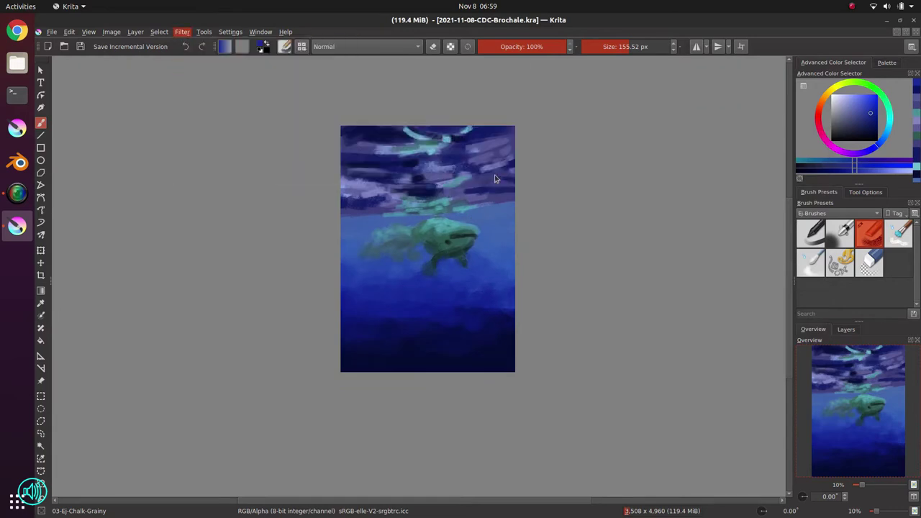
{"action": "left_click", "coordinate": [638, 176]}
{"action": "left_click", "coordinate": [625, 185]}
{"action": "left_click_drag", "start_coordinate": [767, 211], "coordinate": [767, 199]}
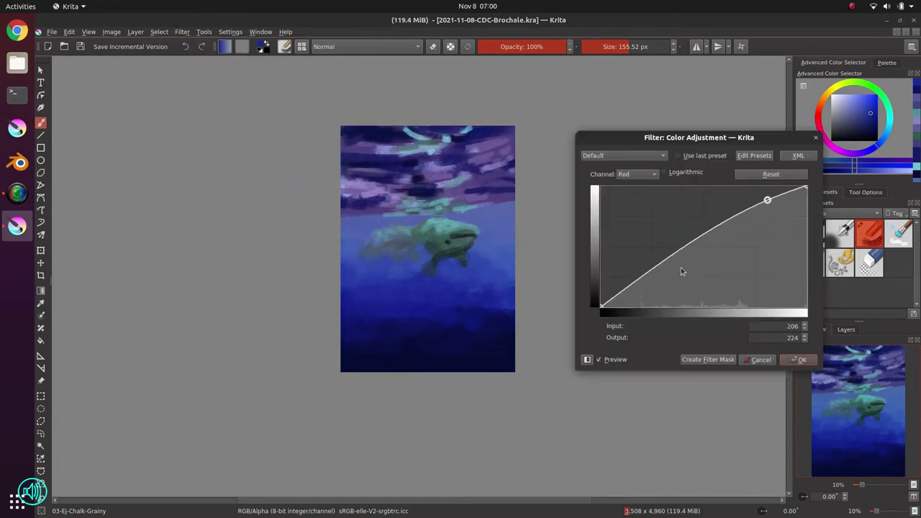
{"action": "left_click_drag", "start_coordinate": [681, 254], "coordinate": [679, 257]}
{"action": "left_click", "coordinate": [758, 359]}
- Switch to the 02-Ej-Airbrush-Soft brush at 600 px and pick a bright saturated red
{"action": "left_click", "coordinate": [837, 241]}
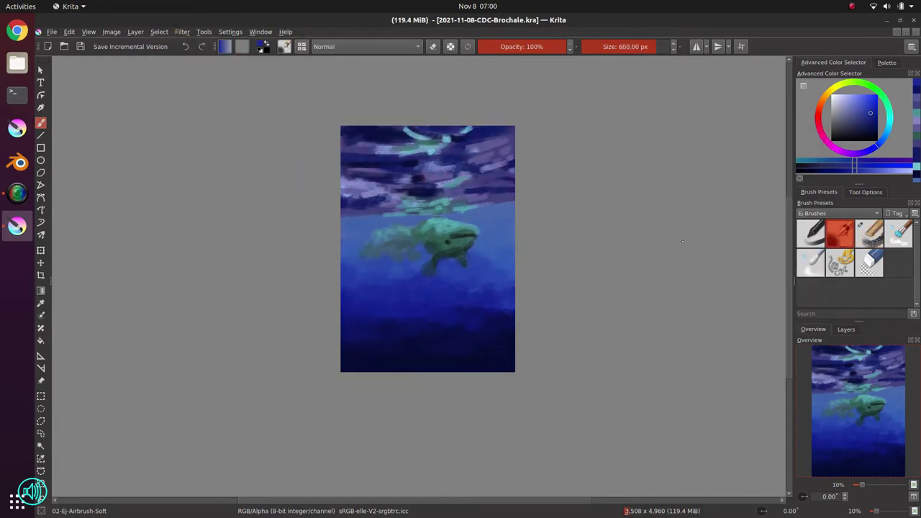
{"action": "left_click", "coordinate": [818, 113]}
{"action": "left_click", "coordinate": [876, 96]}
- Remove the Arithmetic modes Addition and Divide from the favorite blending modes
{"action": "left_click", "coordinate": [372, 46]}
{"action": "left_click", "coordinate": [372, 62]}
{"action": "left_click", "coordinate": [397, 47]}
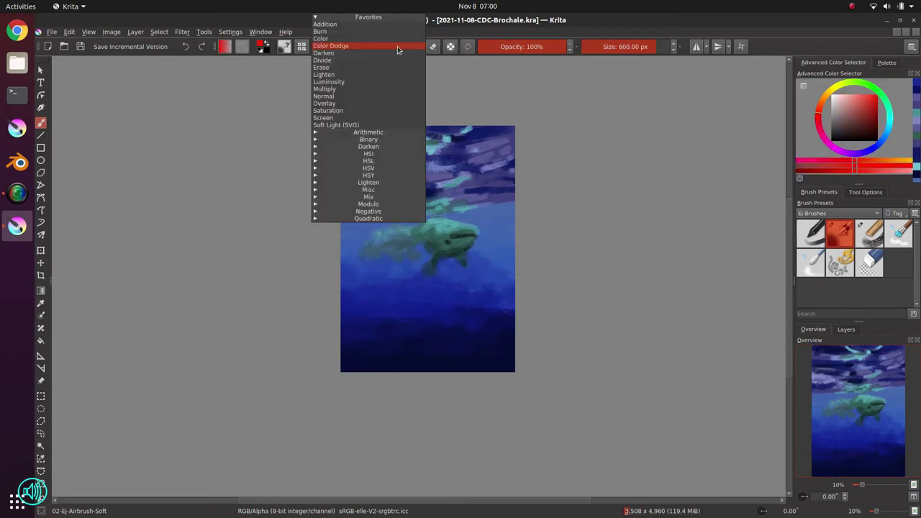
{"action": "left_click", "coordinate": [353, 131]}
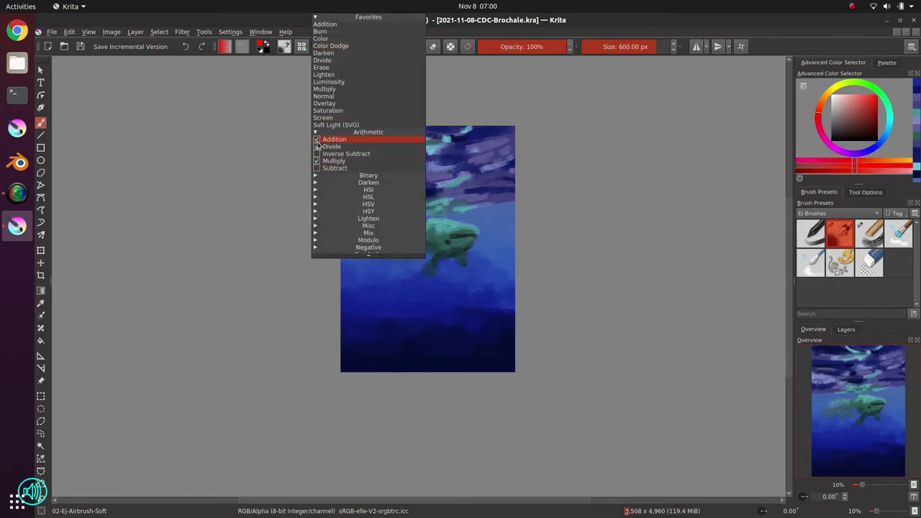
{"action": "left_click", "coordinate": [317, 139]}
{"action": "left_click", "coordinate": [316, 145]}
{"action": "left_click", "coordinate": [317, 124]}
- Remove Burn and Darken from the favorite blending modes
{"action": "left_click", "coordinate": [317, 130]}
{"action": "left_click", "coordinate": [317, 130]}
{"action": "left_click", "coordinate": [316, 138]}
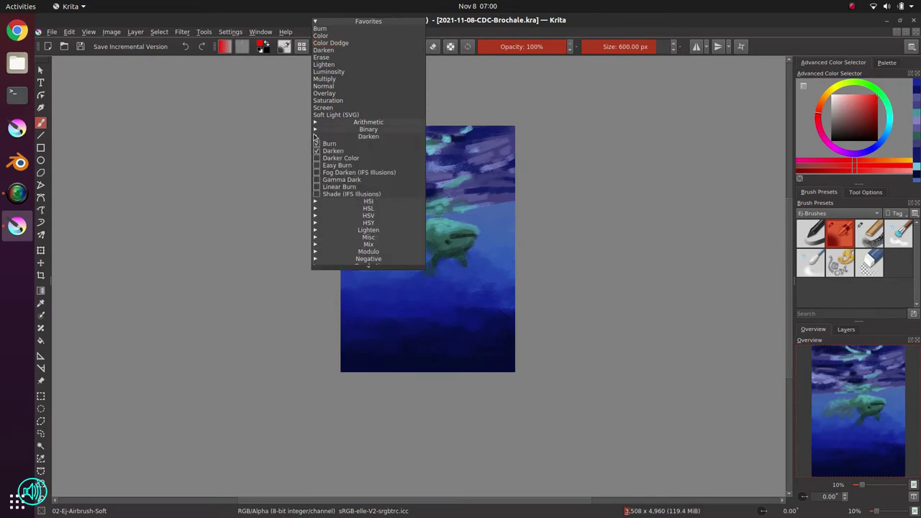
{"action": "left_click", "coordinate": [317, 145]}
{"action": "left_click", "coordinate": [318, 150]}
{"action": "left_click", "coordinate": [317, 136]}
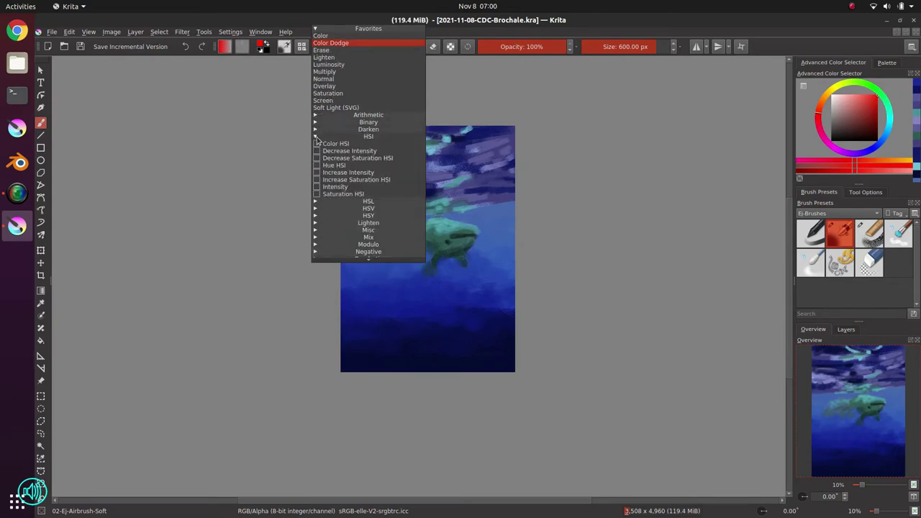
- Add Increase Saturation HSV and Decrease Saturation HSV to the favorite blending modes
{"action": "left_click", "coordinate": [318, 136]}
{"action": "left_click", "coordinate": [317, 144]}
{"action": "left_click", "coordinate": [317, 144]}
{"action": "left_click", "coordinate": [318, 151]}
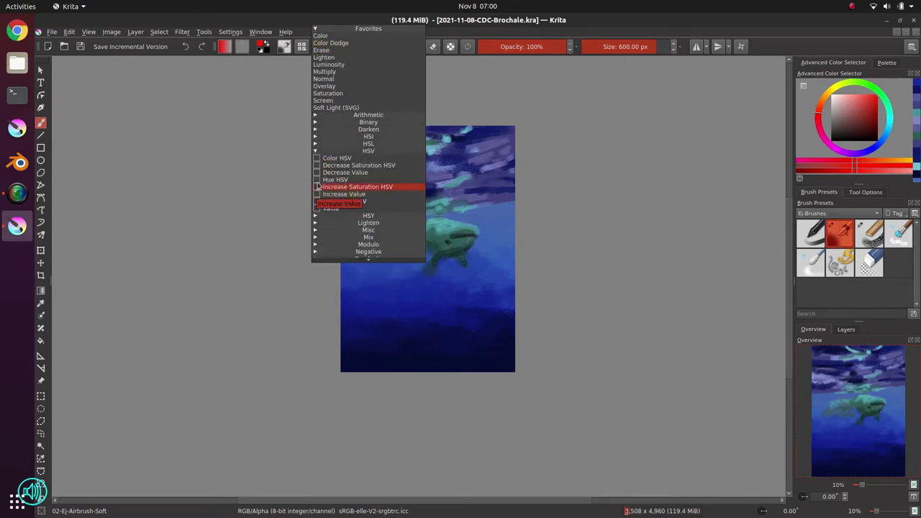
{"action": "left_click", "coordinate": [316, 186]}
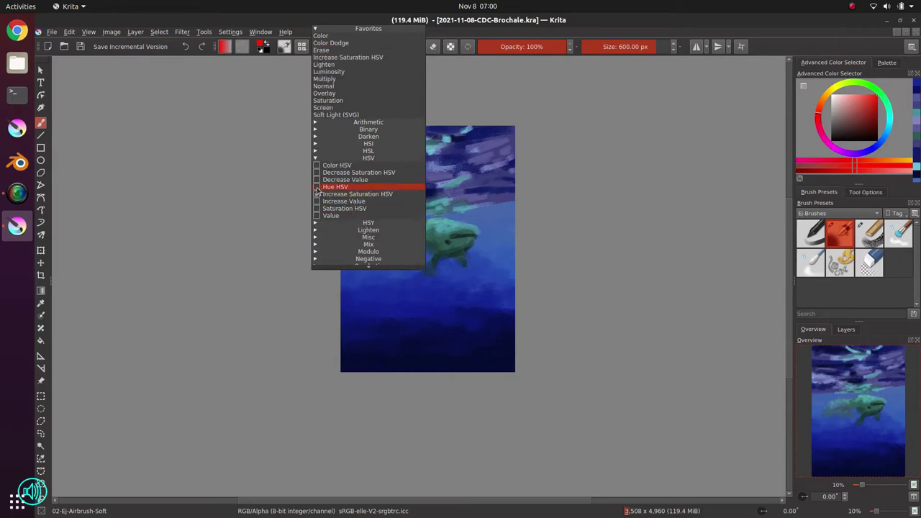
{"action": "left_click", "coordinate": [317, 174]}
{"action": "left_click", "coordinate": [317, 165]}
{"action": "left_click", "coordinate": [317, 173]}
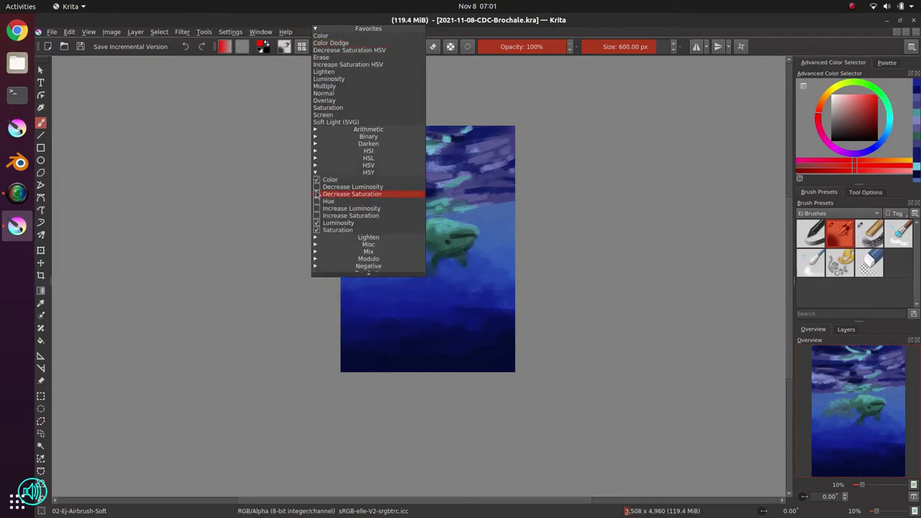
- Replace the two favorite HSV saturation modes with Increase Saturation and Decrease Saturation from the HSY group
{"action": "left_click", "coordinate": [318, 165]}
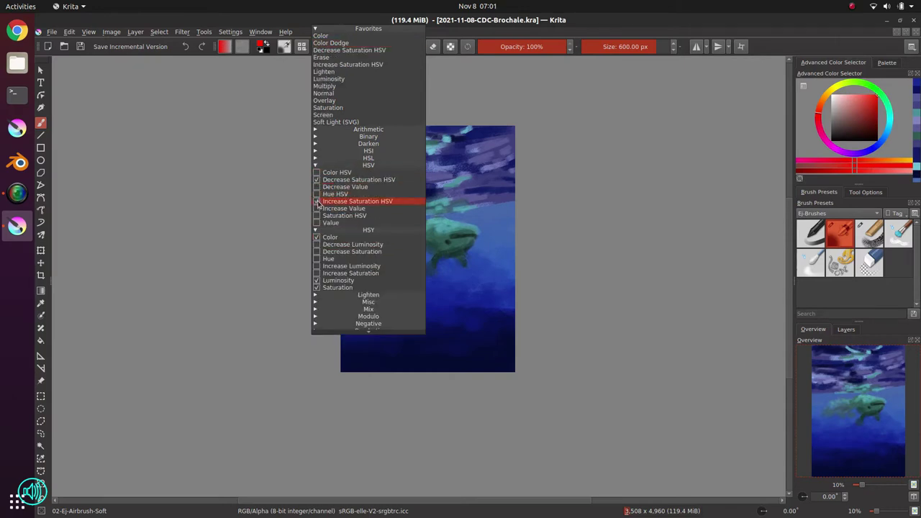
{"action": "left_click", "coordinate": [316, 201]}
{"action": "left_click", "coordinate": [316, 172]}
{"action": "left_click", "coordinate": [317, 151]}
{"action": "left_click", "coordinate": [317, 200]}
{"action": "left_click", "coordinate": [316, 186]}
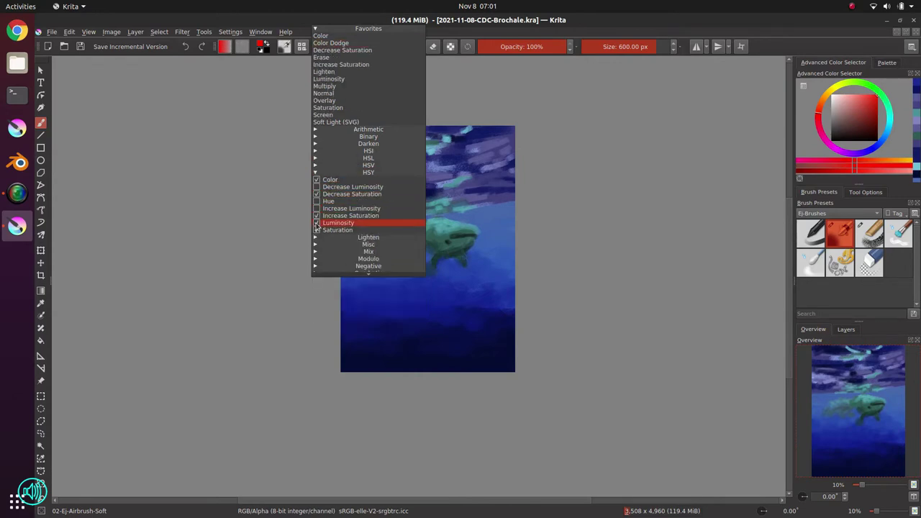
- Remove Luminosity, Saturation, Lighten and Soft Light (SVG) from the favorite blending modes
{"action": "left_click", "coordinate": [317, 222]}
{"action": "left_click", "coordinate": [316, 222]}
{"action": "left_click", "coordinate": [315, 157]}
{"action": "left_click", "coordinate": [317, 164]}
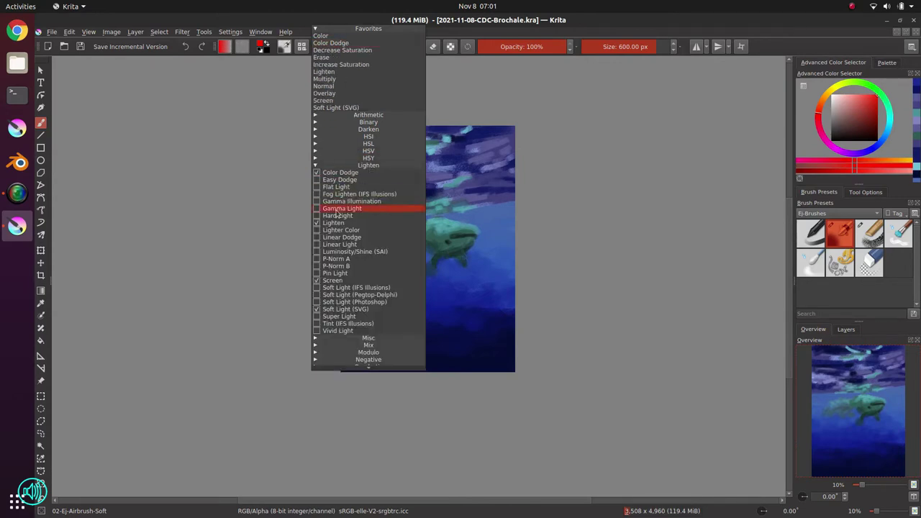
{"action": "left_click", "coordinate": [316, 222]}
{"action": "left_click", "coordinate": [317, 302]}
{"action": "left_click", "coordinate": [315, 150]}
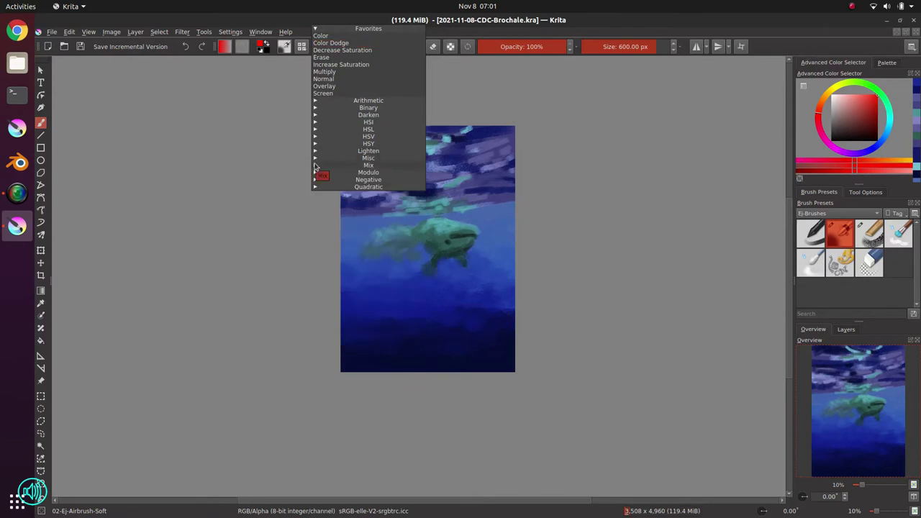
- Look through the Mix, Modulo, Negative and Quadratic groups of blending modes
{"action": "left_click", "coordinate": [315, 165]}
{"action": "left_click", "coordinate": [315, 164]}
{"action": "left_click", "coordinate": [315, 172]}
{"action": "left_click", "coordinate": [315, 172]}
{"action": "left_click", "coordinate": [315, 179]}
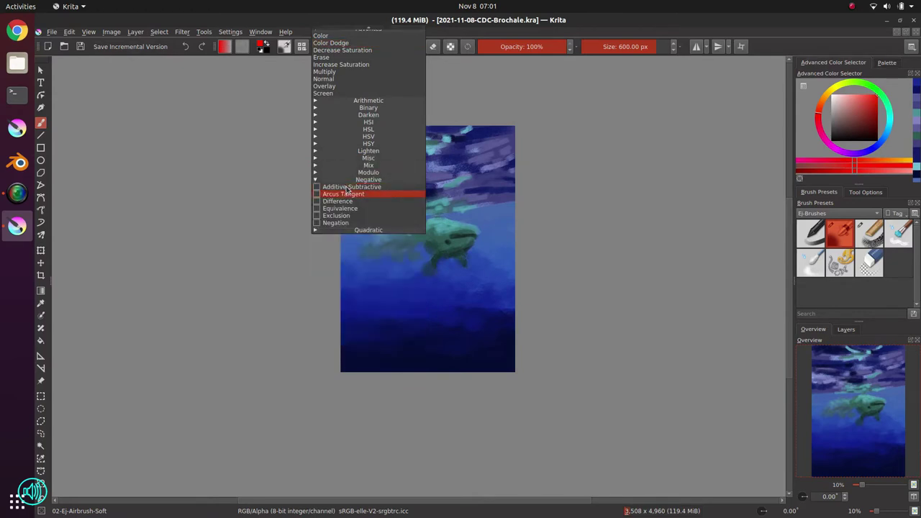
{"action": "left_click", "coordinate": [315, 179]}
{"action": "left_click", "coordinate": [315, 187]}
{"action": "left_click", "coordinate": [315, 187]}
- Airbrush a red Color Dodge glow over the creature's head and the water surface just above it, and save the file
{"action": "left_click", "coordinate": [372, 43]}
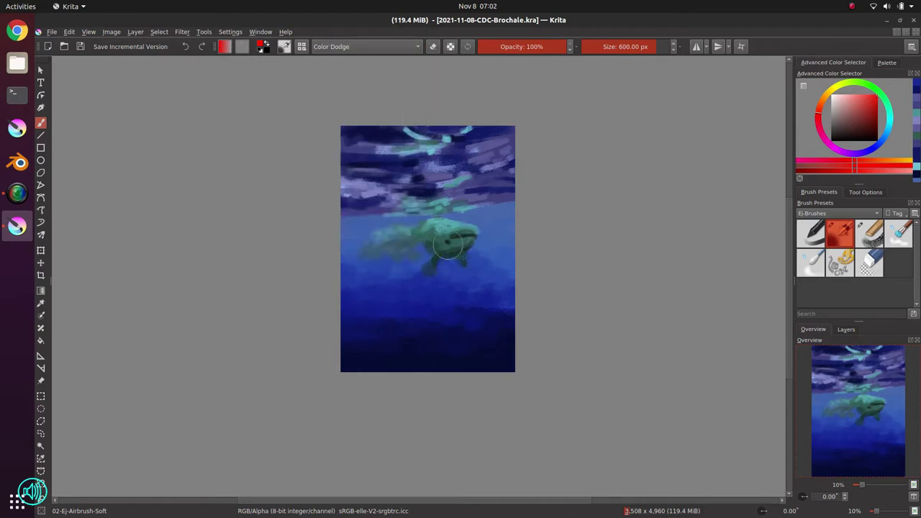
{"action": "left_click_drag", "start_coordinate": [428, 232], "coordinate": [447, 229]}
{"action": "left_click_drag", "start_coordinate": [426, 196], "coordinate": [454, 208]}
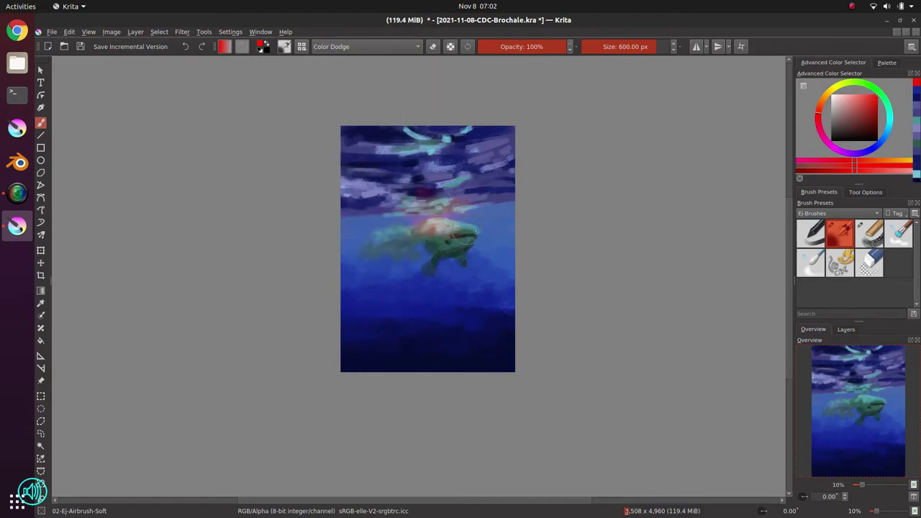
{"action": "left_click_drag", "start_coordinate": [449, 240], "coordinate": [468, 235]}
{"action": "key", "text": "ctrl+s"}
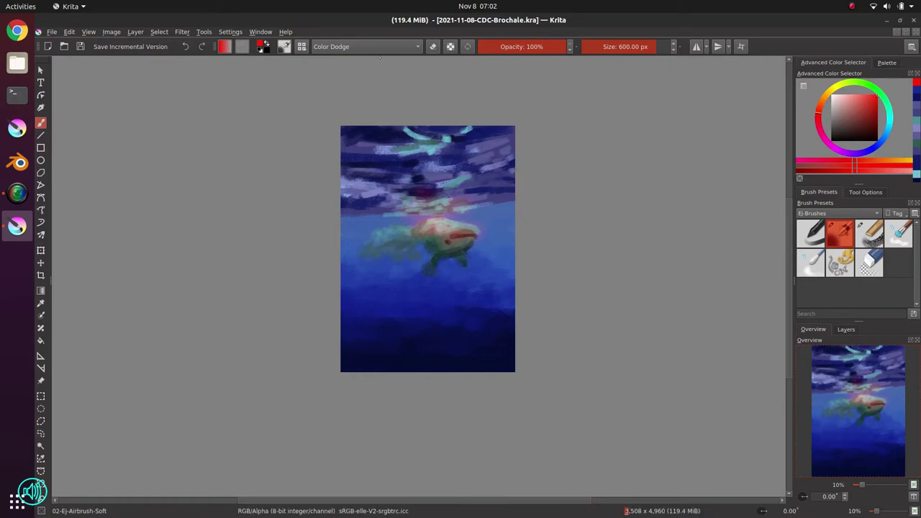
- Return the brush to Normal blending and raise the Red curve in a Color Adjustment filter, with input 201 mapped to output 217
{"action": "left_click", "coordinate": [367, 46]}
{"action": "left_click", "coordinate": [380, 77]}
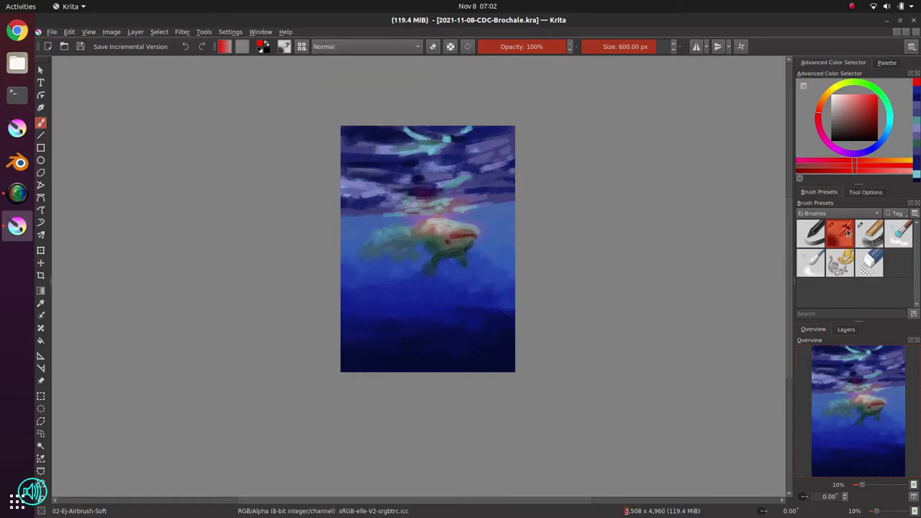
{"action": "left_click", "coordinate": [182, 32]}
{"action": "mouse_move", "coordinate": [288, 66]}
{"action": "left_click", "coordinate": [504, 94]}
{"action": "left_click_drag", "start_coordinate": [763, 211], "coordinate": [763, 205]}
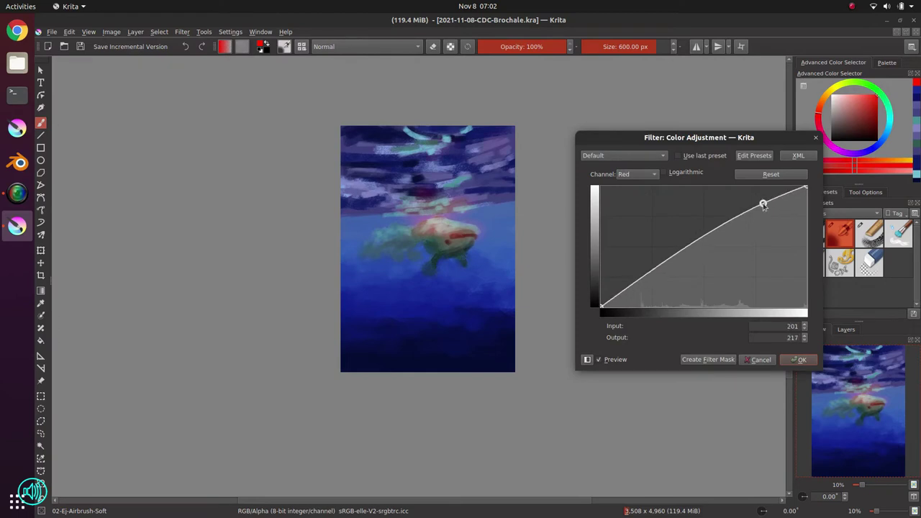
{"action": "left_click", "coordinate": [655, 273]}
- Lift the Blue curve's shadows to output 51 at input 41, add a highlight point, and apply the color adjustment
{"action": "left_click", "coordinate": [638, 174]}
{"action": "left_click", "coordinate": [647, 197]}
{"action": "left_click", "coordinate": [633, 282]}
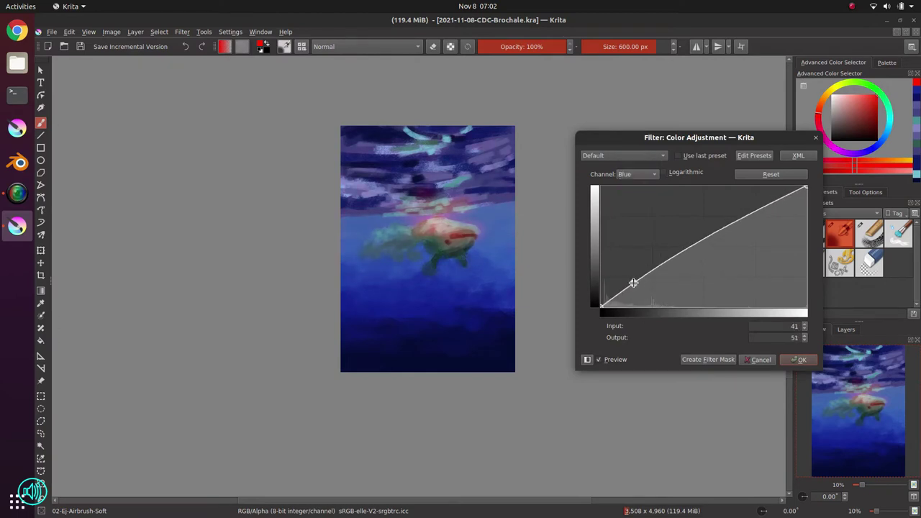
{"action": "left_click", "coordinate": [761, 213]}
{"action": "left_click", "coordinate": [800, 359]}
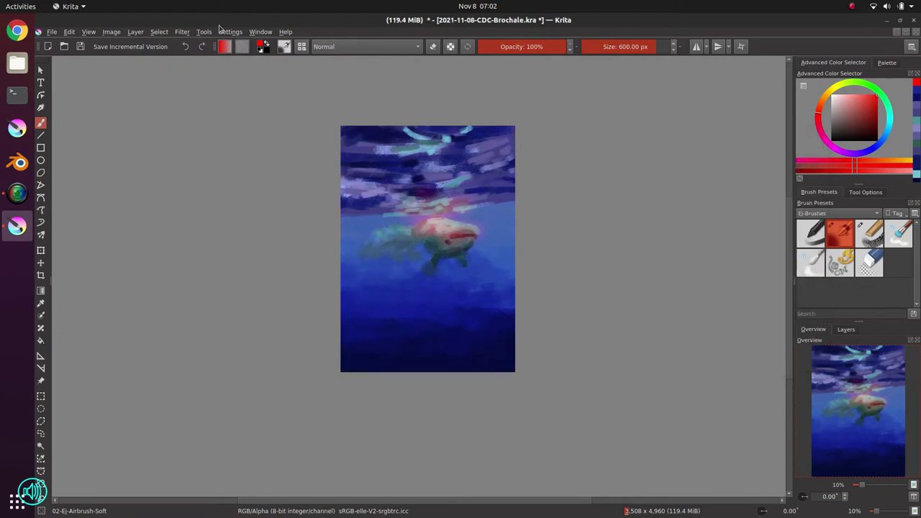
- Lower the painting's saturation with the HSV/HSL Adjustment filter and save the file
{"action": "left_click", "coordinate": [182, 32]}
{"action": "mouse_move", "coordinate": [201, 65]}
{"action": "left_click", "coordinate": [438, 143]}
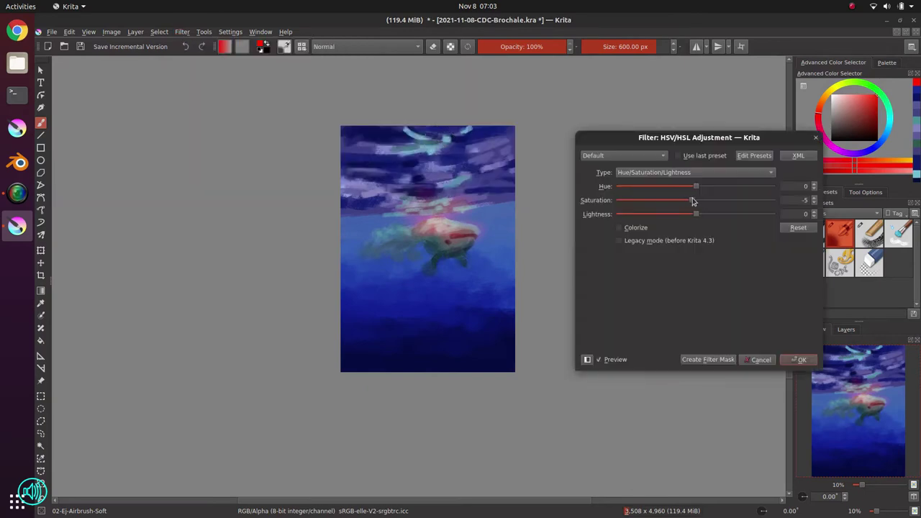
{"action": "key", "text": "Return"}
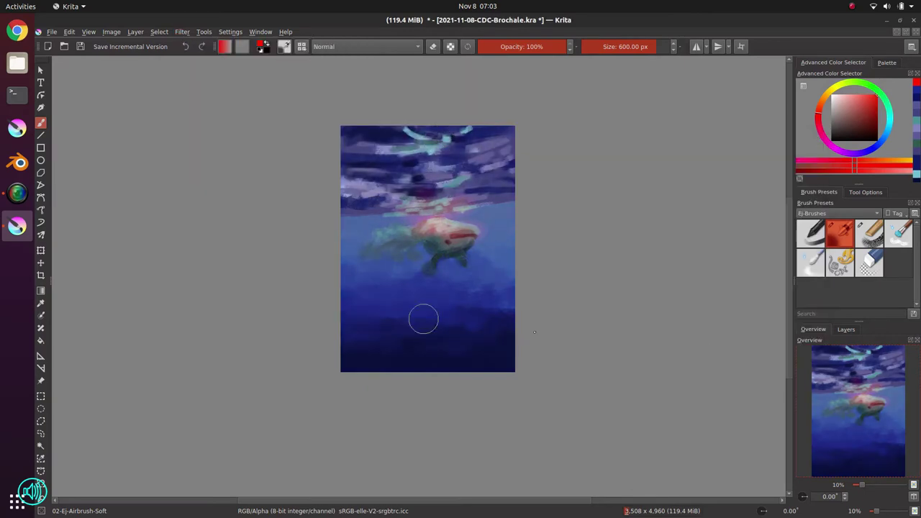
{"action": "key", "text": "ctrl+s"}
- Repaint the creature's head and cheek with the 03-Ej-Chalk-Grainy brush, using a green palette color and tones sampled from the head
{"action": "left_click", "coordinate": [869, 233]}
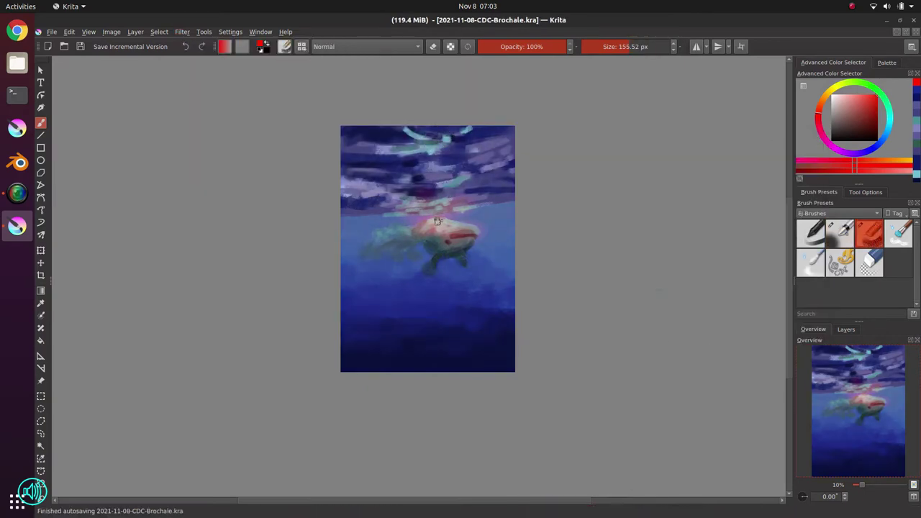
{"action": "left_click", "coordinate": [887, 63]}
{"action": "left_click", "coordinate": [876, 85]}
{"action": "mouse_move", "coordinate": [446, 229]}
{"action": "left_mouse_down"}
{"action": "mouse_move", "coordinate": [439, 232]}
{"action": "mouse_move", "coordinate": [467, 230]}
{"action": "left_mouse_up"}
{"action": "left_click", "coordinate": [437, 226], "text": "ctrl"}
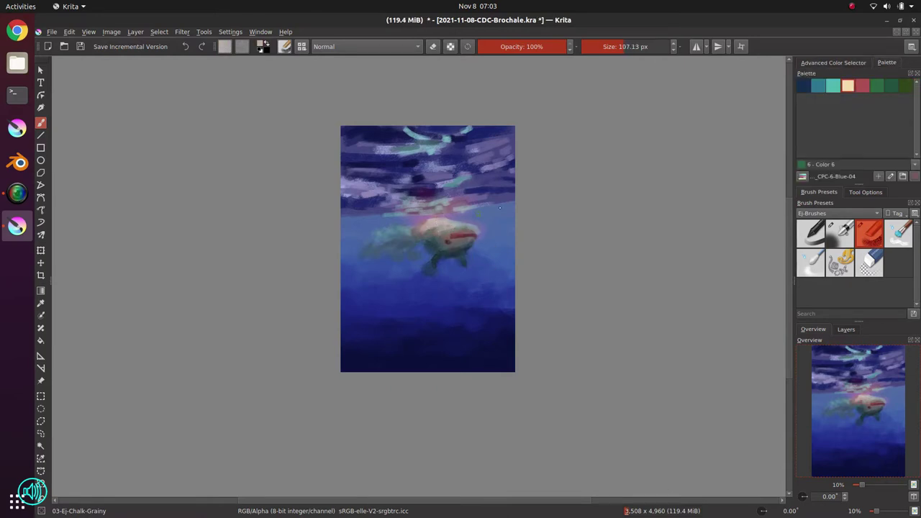
{"action": "left_click", "coordinate": [455, 246], "text": "ctrl"}
{"action": "left_click_drag", "start_coordinate": [453, 243], "coordinate": [458, 246]}
- Paint small pale strokes in sampled colors on the water surface above the creature's head, starting with a brush of about 65 px
{"action": "left_click", "coordinate": [840, 63]}
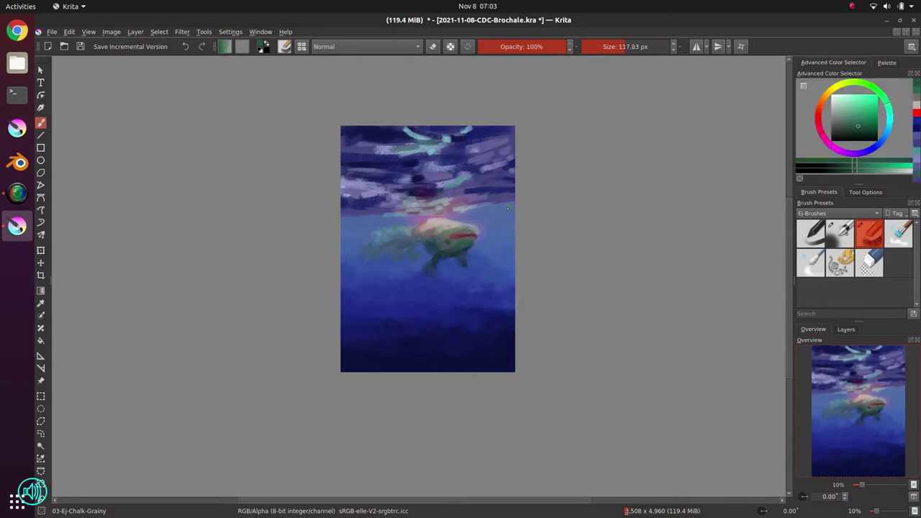
{"action": "left_click", "coordinate": [453, 224], "text": "ctrl"}
{"action": "left_click", "coordinate": [444, 224], "text": "ctrl"}
{"action": "key", "text": "bracketleft"}
{"action": "key", "text": "bracketleft"}
{"action": "key", "text": "bracketleft"}
{"action": "key", "text": "bracketleft"}
{"action": "key", "text": "bracketleft"}
{"action": "key", "text": "bracketleft"}
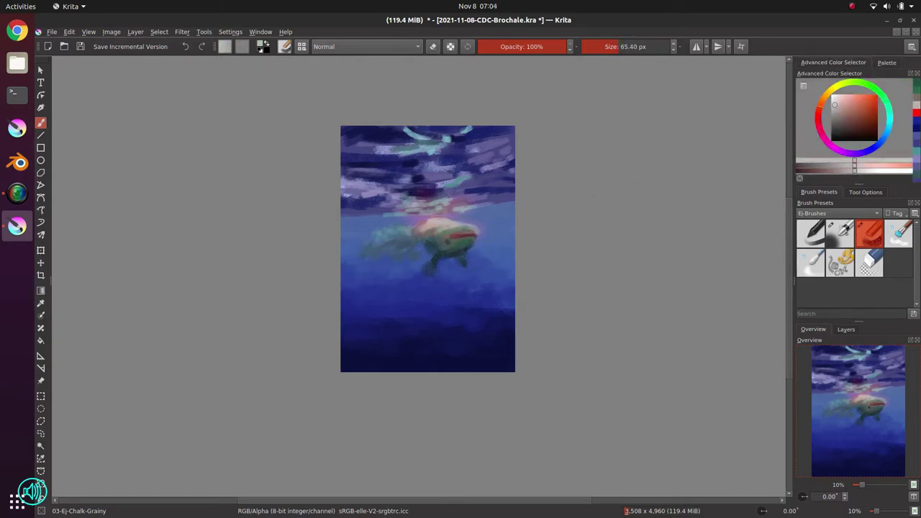
{"action": "left_click_drag", "start_coordinate": [418, 213], "coordinate": [452, 210]}
{"action": "mouse_move", "coordinate": [445, 213]}
{"action": "left_mouse_down"}
{"action": "mouse_move", "coordinate": [479, 206]}
{"action": "mouse_move", "coordinate": [468, 189]}
{"action": "left_mouse_up"}
{"action": "left_click", "coordinate": [460, 188], "text": "ctrl"}
{"action": "left_click", "coordinate": [459, 184], "text": "ctrl"}
{"action": "left_click_drag", "start_coordinate": [452, 199], "coordinate": [456, 198]}
- Blend the creature's back and upper head with sampled muted red and pale pink strokes
{"action": "left_click", "coordinate": [424, 231], "text": "ctrl"}
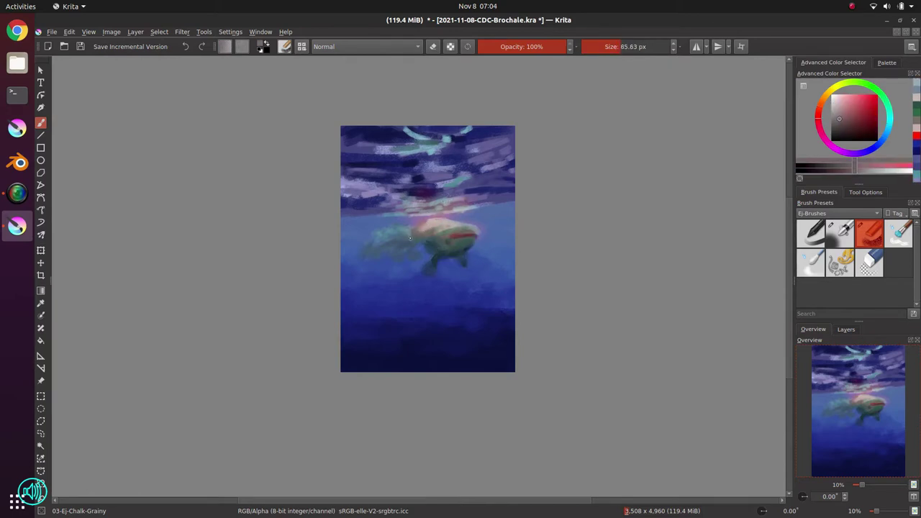
{"action": "mouse_move", "coordinate": [419, 229]}
{"action": "left_mouse_down"}
{"action": "mouse_move", "coordinate": [436, 225]}
{"action": "mouse_move", "coordinate": [429, 229]}
{"action": "left_mouse_up"}
{"action": "left_click", "coordinate": [415, 220], "text": "ctrl"}
{"action": "left_click_drag", "start_coordinate": [426, 226], "coordinate": [447, 225]}
{"action": "left_click", "coordinate": [443, 223], "text": "ctrl"}
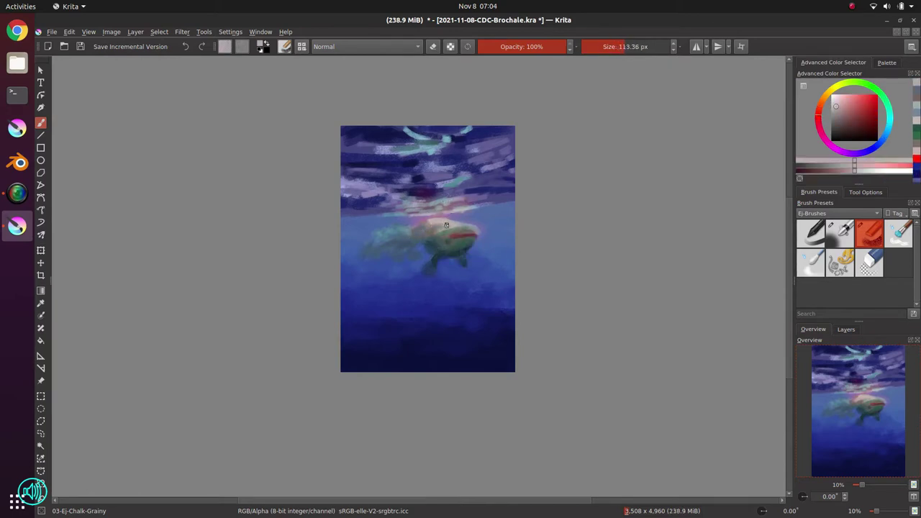
{"action": "key", "text": "bracketleft"}
- Refine the mouth and the side of the head with sampled dark green and teal, using a brush of about 83 px
{"action": "left_click", "coordinate": [468, 238], "text": "ctrl"}
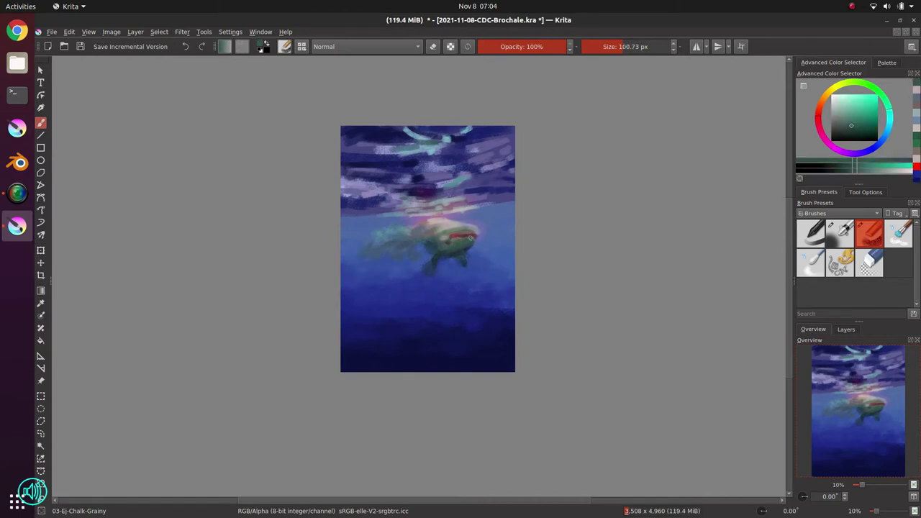
{"action": "key", "text": "bracketleft"}
{"action": "key", "text": "bracketleft"}
{"action": "left_click", "coordinate": [463, 222], "text": "ctrl"}
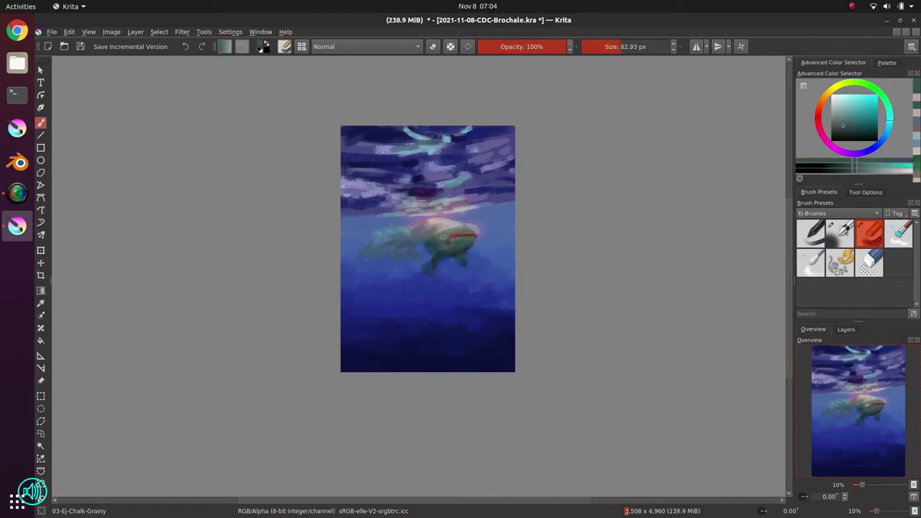
{"action": "left_click", "coordinate": [467, 224], "text": "ctrl"}
- Soften the pink glow along the creature's back and the top of its head with sampled blue, grey-green and pale yellow tones
{"action": "key", "text": "bracketright"}
{"action": "key", "text": "bracketright"}
{"action": "key", "text": "bracketright"}
{"action": "key", "text": "bracketright"}
{"action": "left_click", "coordinate": [423, 222], "text": "ctrl"}
{"action": "left_click_drag", "start_coordinate": [423, 220], "coordinate": [460, 218], "text": "shift"}
{"action": "left_click", "coordinate": [453, 218], "text": "ctrl"}
{"action": "left_click", "coordinate": [451, 226], "text": "ctrl"}
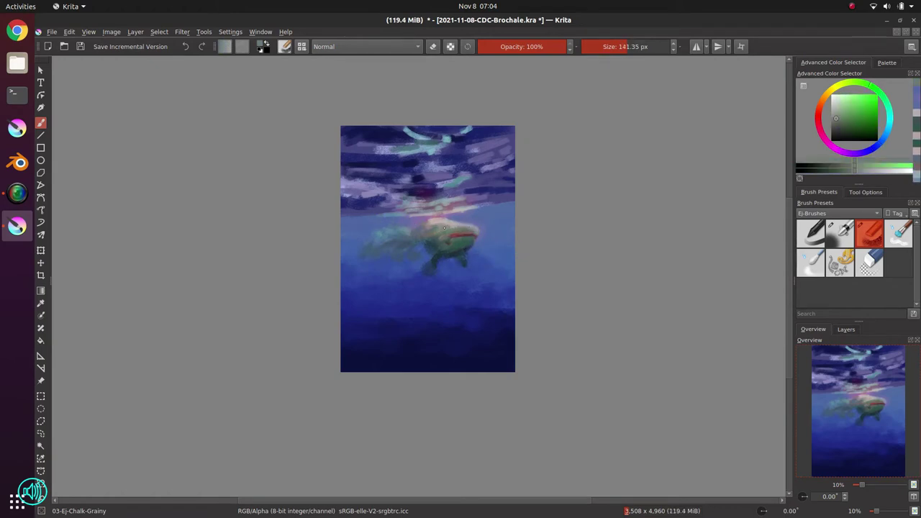
{"action": "left_click", "coordinate": [451, 227], "text": "ctrl"}
{"action": "key", "text": "bracketleft"}
{"action": "key", "text": "bracketleft"}
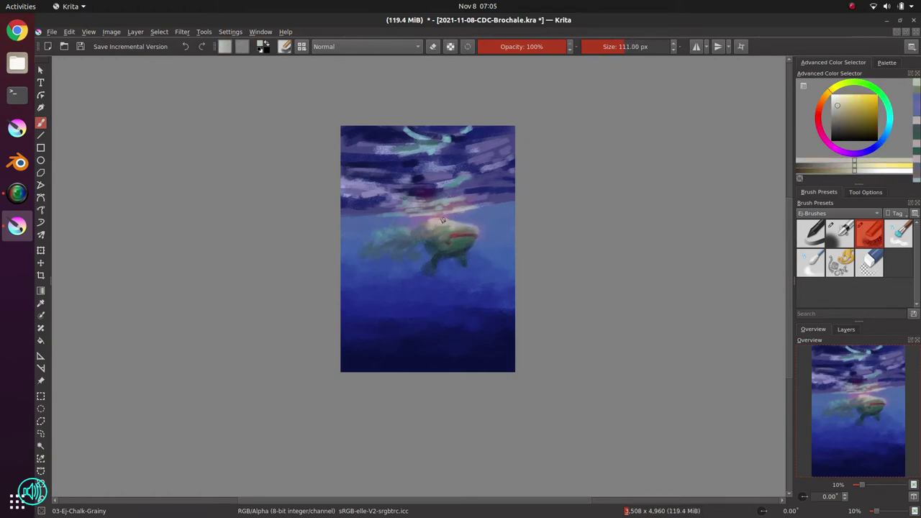
- Work pale warm highlights and dark purple strokes into the surface reflections above the creature, and save the file
{"action": "left_click", "coordinate": [511, 183], "text": "ctrl"}
{"action": "key", "text": "bracketleft"}
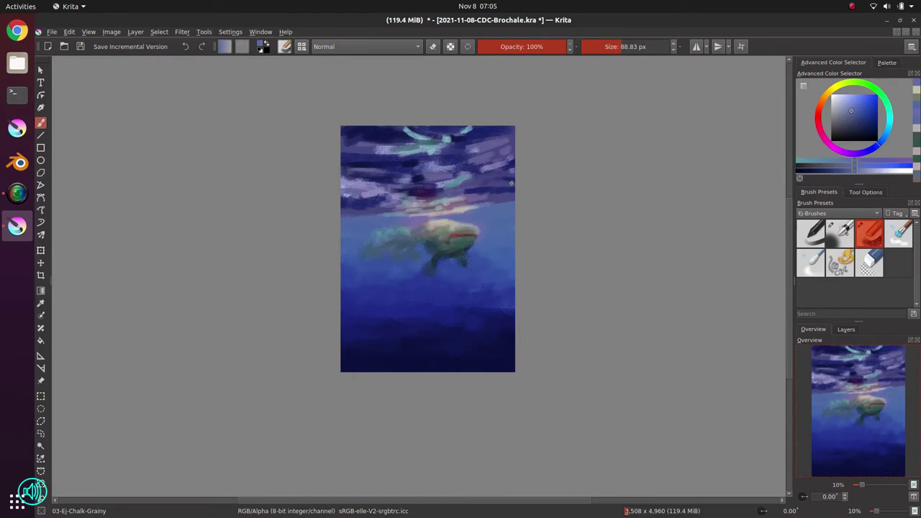
{"action": "left_click", "coordinate": [453, 222], "text": "ctrl"}
{"action": "mouse_move", "coordinate": [420, 140]}
{"action": "left_mouse_down"}
{"action": "mouse_move", "coordinate": [445, 142]}
{"action": "mouse_move", "coordinate": [416, 148]}
{"action": "mouse_move", "coordinate": [453, 146]}
{"action": "mouse_move", "coordinate": [436, 151]}
{"action": "left_mouse_up"}
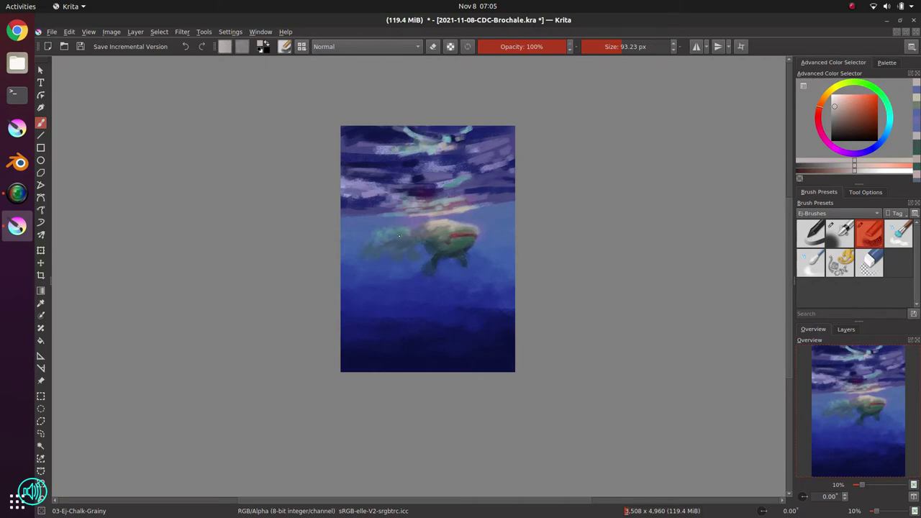
{"action": "left_click_drag", "start_coordinate": [413, 196], "coordinate": [457, 197]}
{"action": "left_click", "coordinate": [411, 187], "text": "ctrl"}
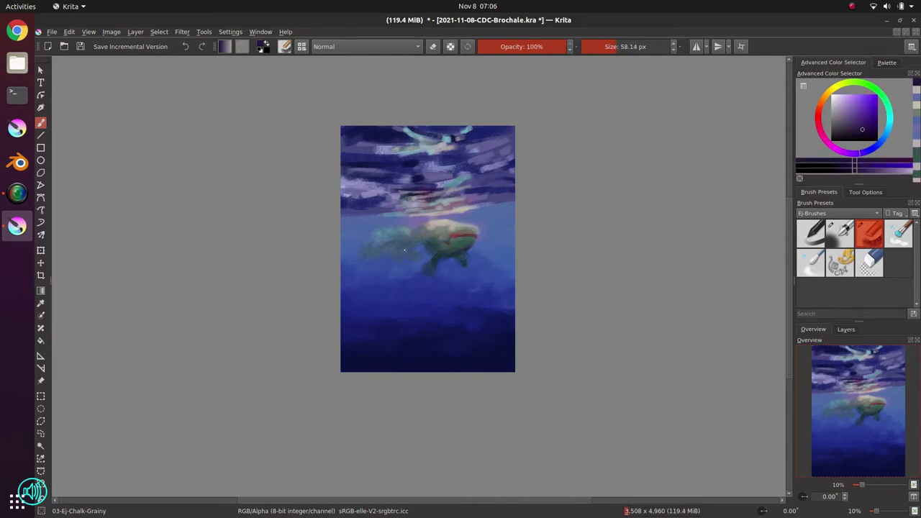
{"action": "key", "text": "ctrl+s"}
- Refine the creature's belly and the area around its front legs with sampled dark and blue tones
{"action": "left_click", "coordinate": [436, 245], "text": "ctrl"}
{"action": "mouse_move", "coordinate": [439, 252]}
{"action": "left_mouse_down"}
{"action": "mouse_move", "coordinate": [433, 263]}
{"action": "mouse_move", "coordinate": [457, 254]}
{"action": "left_mouse_up"}
{"action": "left_click", "coordinate": [448, 264], "text": "ctrl"}
{"action": "left_click", "coordinate": [450, 263], "text": "ctrl"}
{"action": "left_click", "coordinate": [452, 253], "text": "ctrl"}
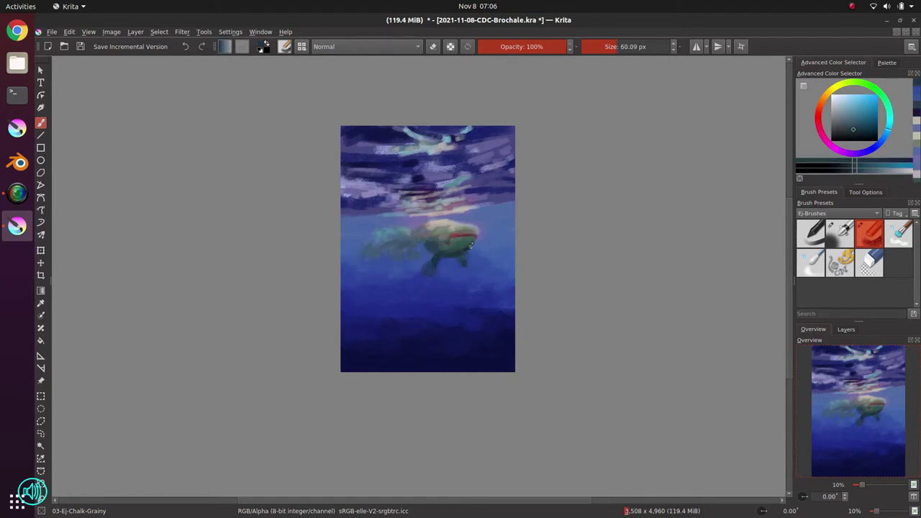
- Mix a dark muted green and shade the creature's chin and underside with it
{"action": "left_click", "coordinate": [869, 85]}
{"action": "left_click", "coordinate": [853, 132]}
{"action": "left_click", "coordinate": [890, 115]}
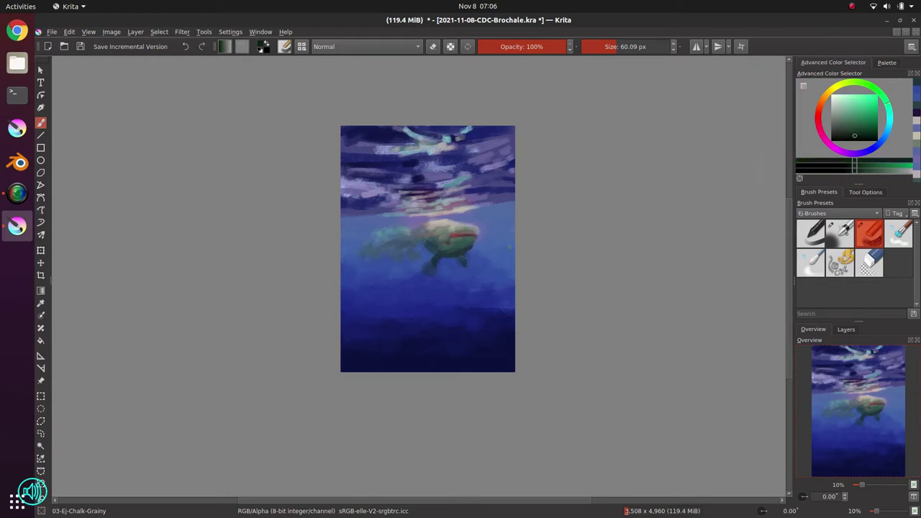
{"action": "left_click", "coordinate": [838, 133]}
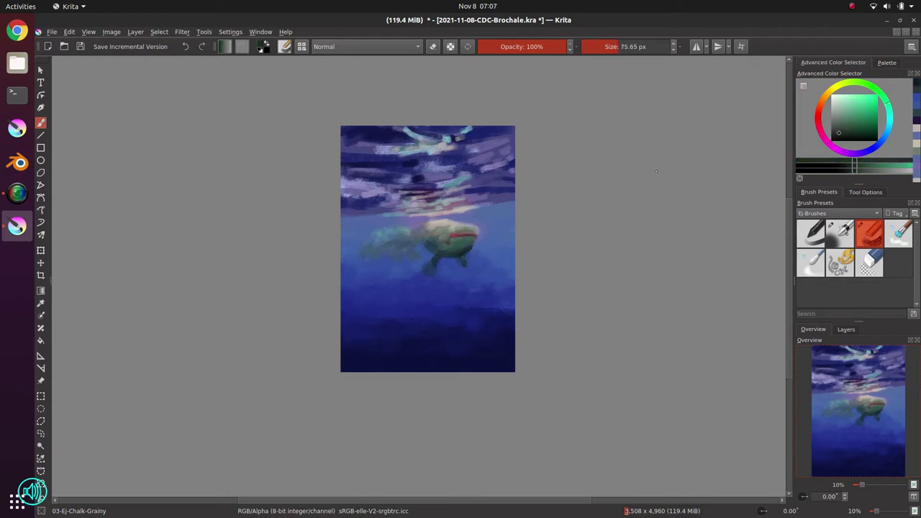
- Define the creature's rear body with dark green and sampled blue-grey strokes
{"action": "key", "text": "bracketleft"}
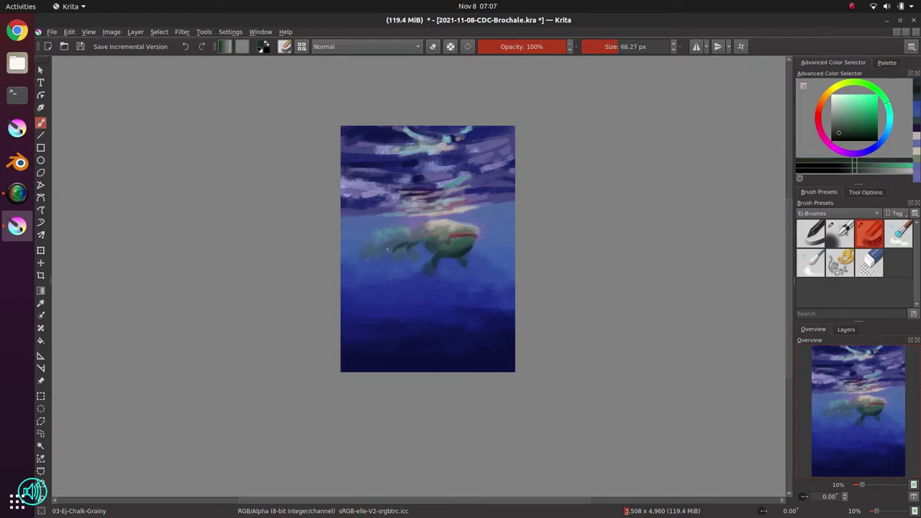
{"action": "mouse_move", "coordinate": [413, 236]}
{"action": "left_mouse_down"}
{"action": "mouse_move", "coordinate": [375, 238]}
{"action": "mouse_move", "coordinate": [417, 239]}
{"action": "mouse_move", "coordinate": [395, 246]}
{"action": "left_mouse_up"}
{"action": "left_click", "coordinate": [377, 241], "text": "ctrl"}
{"action": "left_click", "coordinate": [396, 240], "text": "ctrl"}
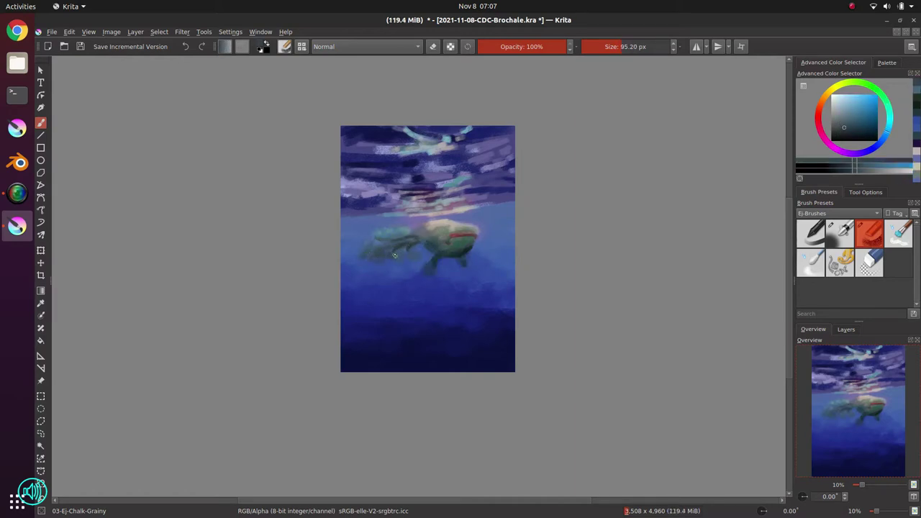
{"action": "left_click", "coordinate": [404, 256], "text": "ctrl"}
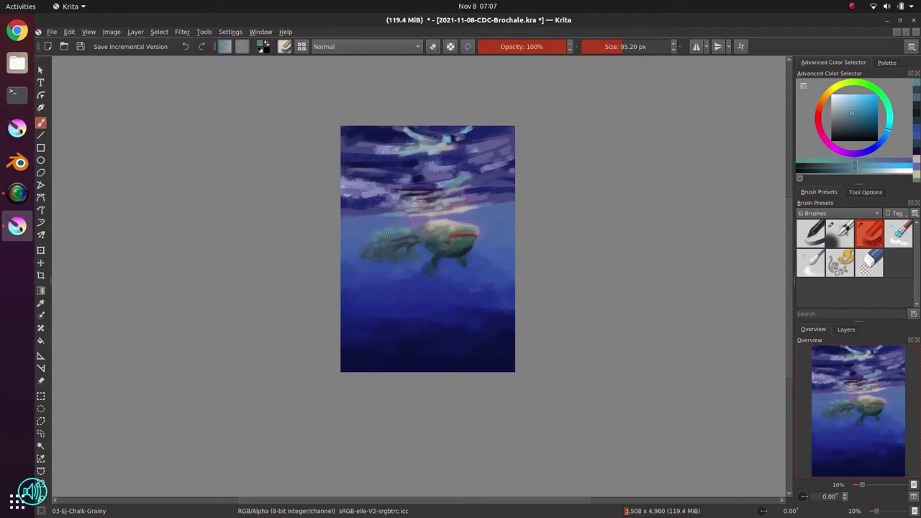
- Add pale highlights along the upper edge of the rear body and trim its outline with sampled water blue
{"action": "left_click", "coordinate": [385, 230], "text": "ctrl"}
{"action": "left_click", "coordinate": [421, 224], "text": "ctrl"}
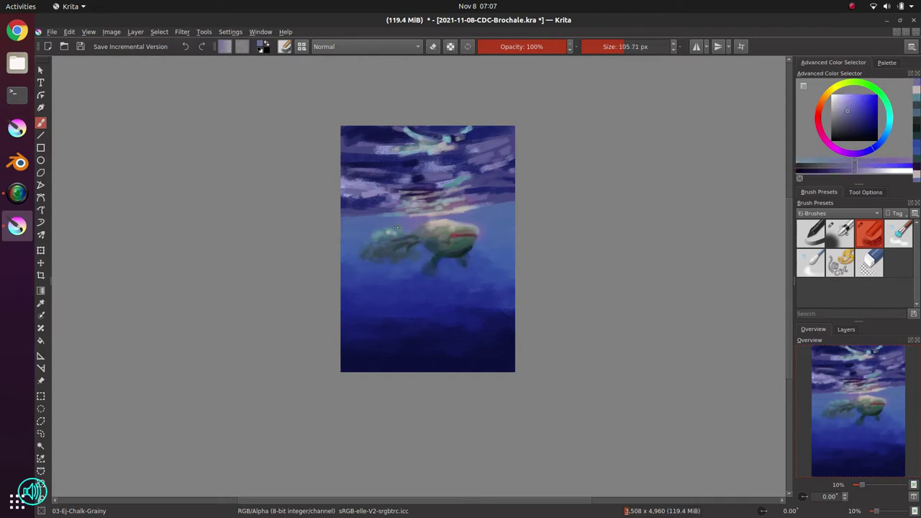
{"action": "left_click", "coordinate": [410, 224], "text": "ctrl"}
{"action": "key", "text": "bracketleft"}
{"action": "key", "text": "bracketleft"}
- Rework the upper edge of the creature's back and the join to its rear body with sampled colors and a smaller brush
{"action": "left_click_drag", "start_coordinate": [411, 225], "coordinate": [470, 224]}
{"action": "left_click", "coordinate": [430, 226], "text": "ctrl"}
{"action": "key", "text": "bracketleft"}
{"action": "key", "text": "bracketleft"}
{"action": "key", "text": "bracketleft"}
{"action": "left_click", "coordinate": [417, 231], "text": "ctrl"}
{"action": "key", "text": "bracketright"}
{"action": "key", "text": "bracketright"}
- Clean up the outline of the top of the head with colors sampled from the water and head around it
{"action": "left_click", "coordinate": [426, 221], "text": "ctrl"}
{"action": "left_click", "coordinate": [443, 218], "text": "ctrl"}
{"action": "left_click", "coordinate": [455, 220], "text": "ctrl"}
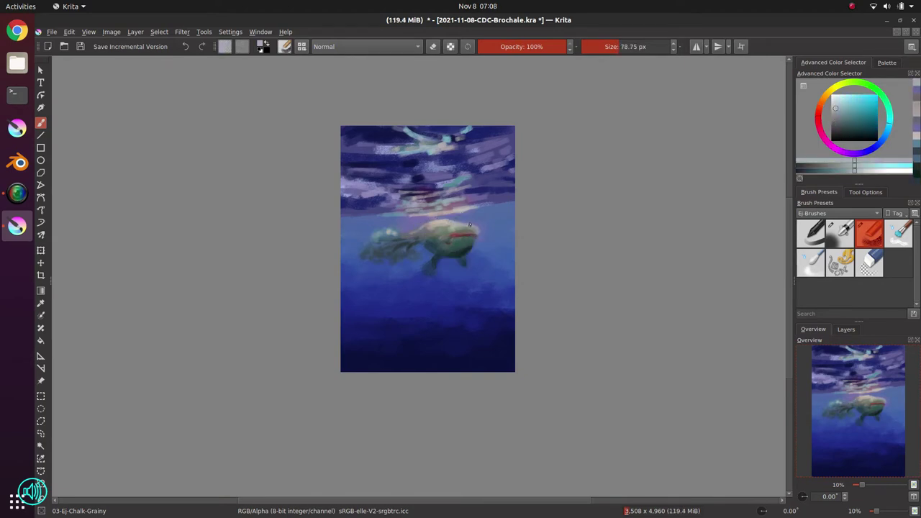
{"action": "left_click", "coordinate": [478, 226], "text": "ctrl"}
- Paint a dark eye on the creature's head and muted purple-grey strokes where the body meets the rear
{"action": "left_click", "coordinate": [446, 243], "text": "ctrl"}
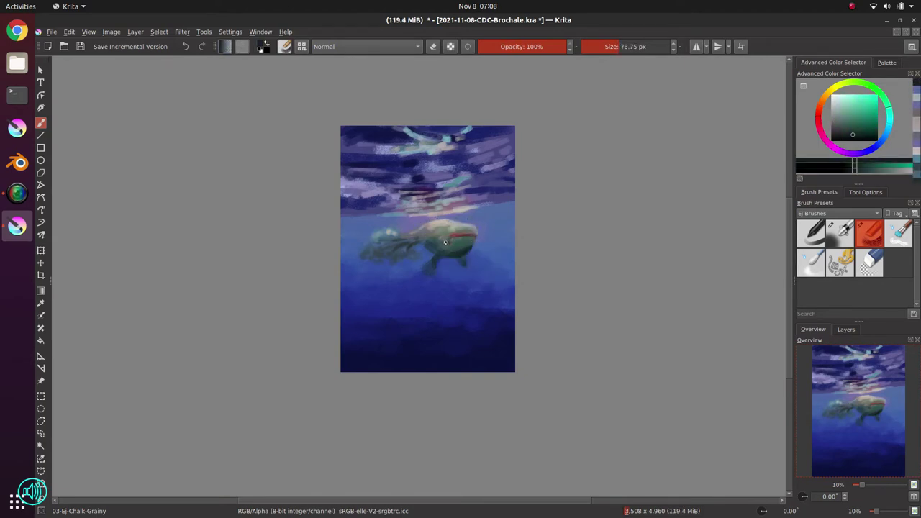
{"action": "left_click", "coordinate": [409, 238], "text": "ctrl"}
{"action": "left_click", "coordinate": [412, 228], "text": "ctrl"}
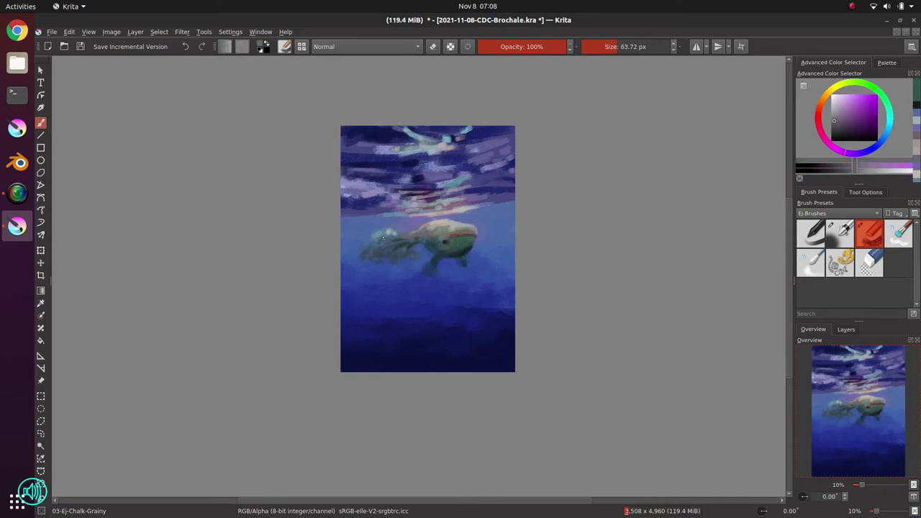
- Strengthen the dark eye and add fine dark blue and purple-grey detail strokes to the rear body
{"action": "left_click", "coordinate": [392, 232], "text": "ctrl"}
{"action": "left_click", "coordinate": [432, 241], "text": "ctrl"}
{"action": "left_click", "coordinate": [447, 242]}
{"action": "left_click", "coordinate": [392, 246], "text": "ctrl"}
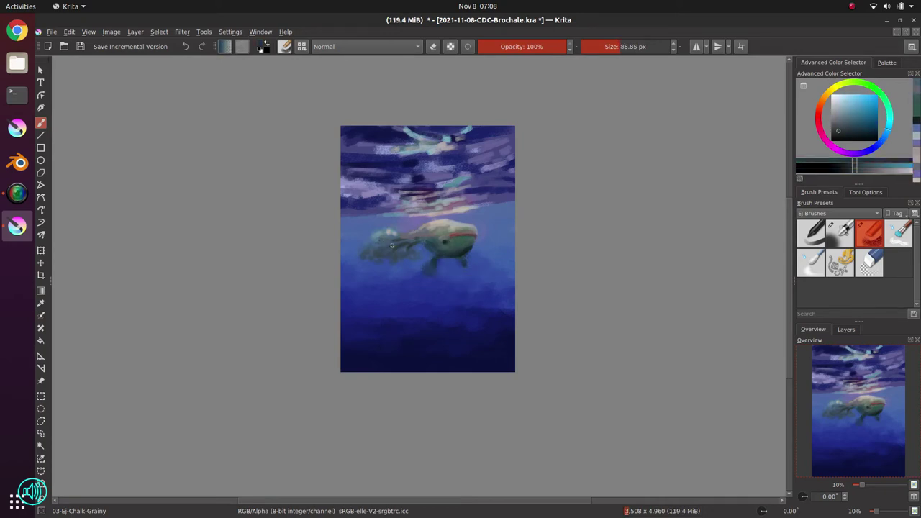
{"action": "left_click", "coordinate": [386, 250], "text": "ctrl"}
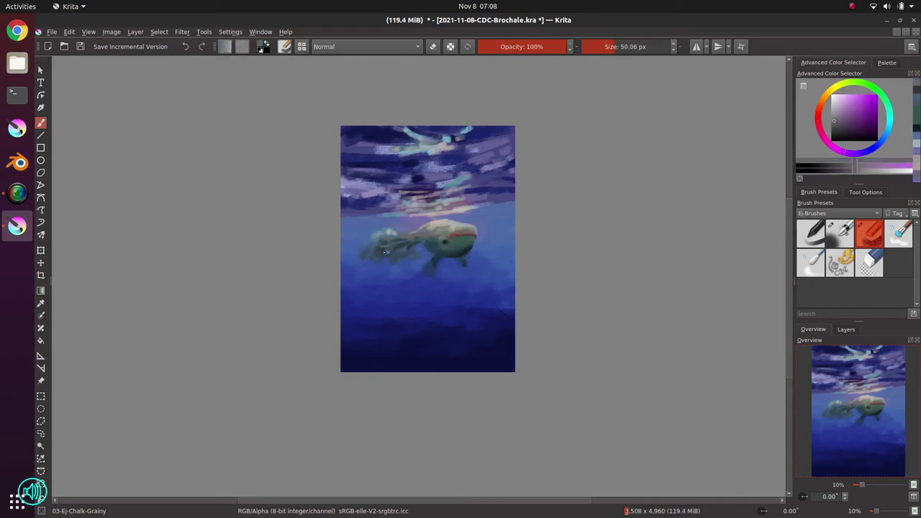
- Add pale grey-blue strokes to the tail frill, rework the near front leg and foot in dark green, and save
{"action": "left_click", "coordinate": [379, 242], "text": "ctrl"}
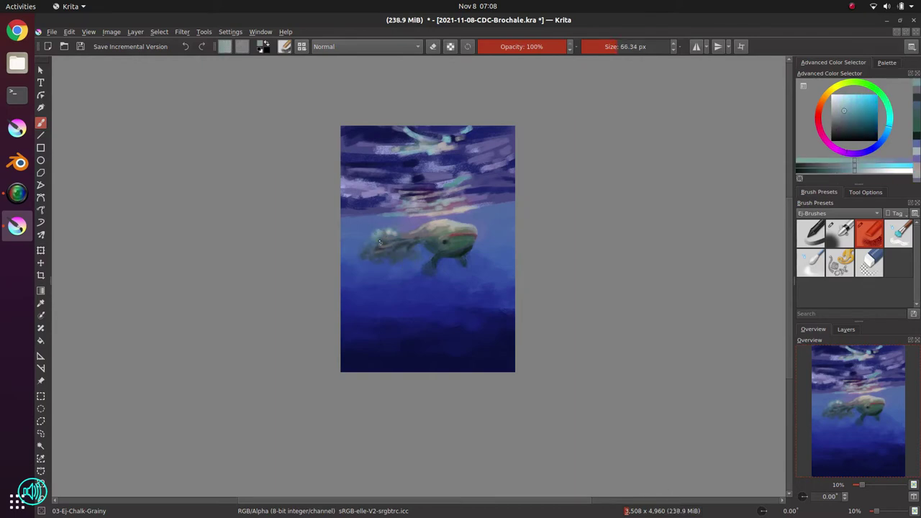
{"action": "left_click", "coordinate": [429, 264], "text": "ctrl"}
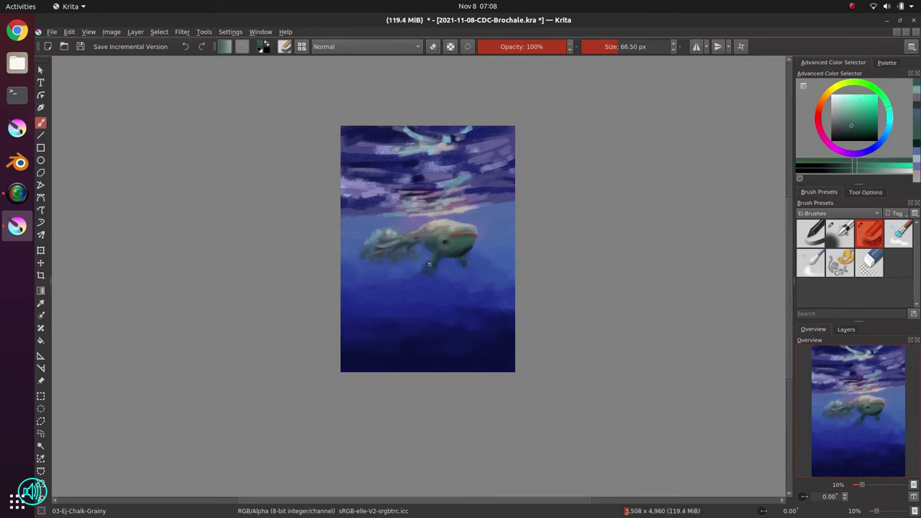
{"action": "left_click", "coordinate": [426, 276], "text": "ctrl"}
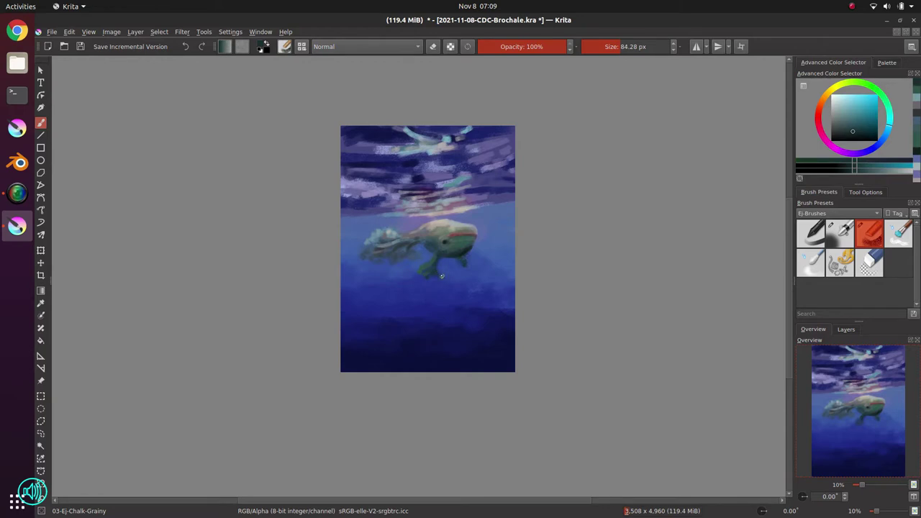
{"action": "key", "text": "ctrl+s"}
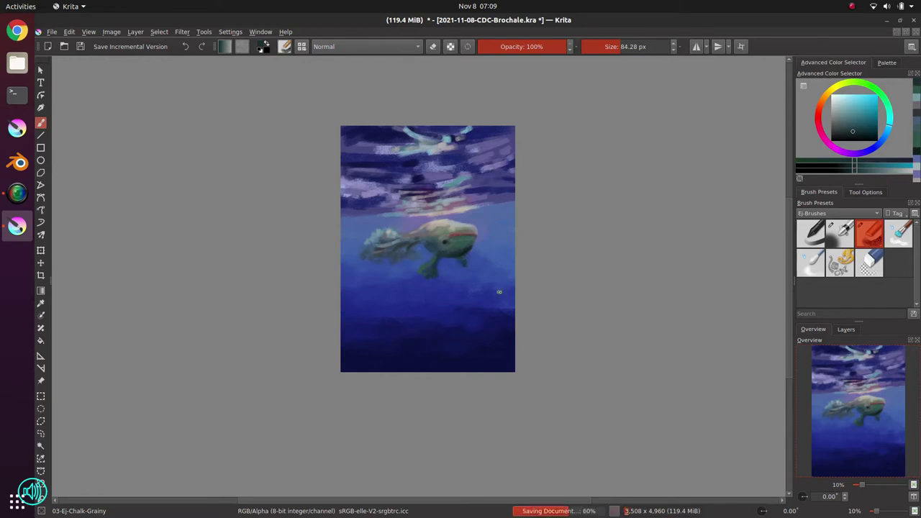
- Paint the far front foot in dark green, dab pale toe tips on both feet, and save the document
{"action": "left_click", "coordinate": [462, 264], "text": "ctrl"}
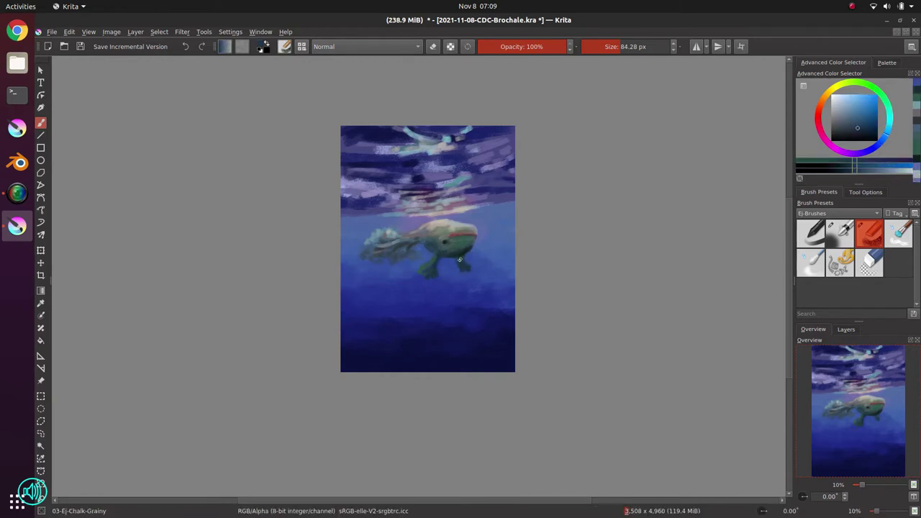
{"action": "left_click", "coordinate": [464, 266], "text": "ctrl"}
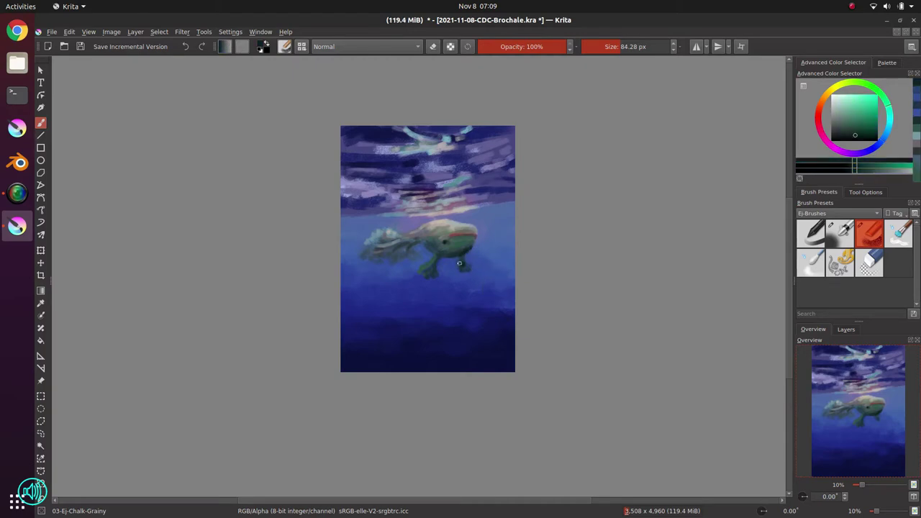
{"action": "left_click", "coordinate": [432, 267], "text": "ctrl"}
{"action": "left_click", "coordinate": [438, 230], "text": "ctrl"}
{"action": "left_click_drag", "start_coordinate": [435, 259], "coordinate": [427, 262]}
{"action": "left_click_drag", "start_coordinate": [427, 267], "coordinate": [423, 268]}
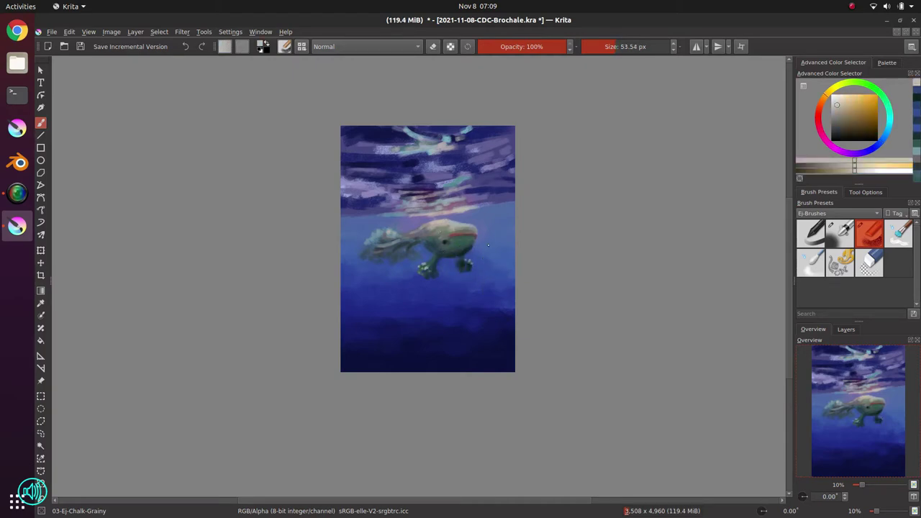
{"action": "key", "text": "ctrl+s"}
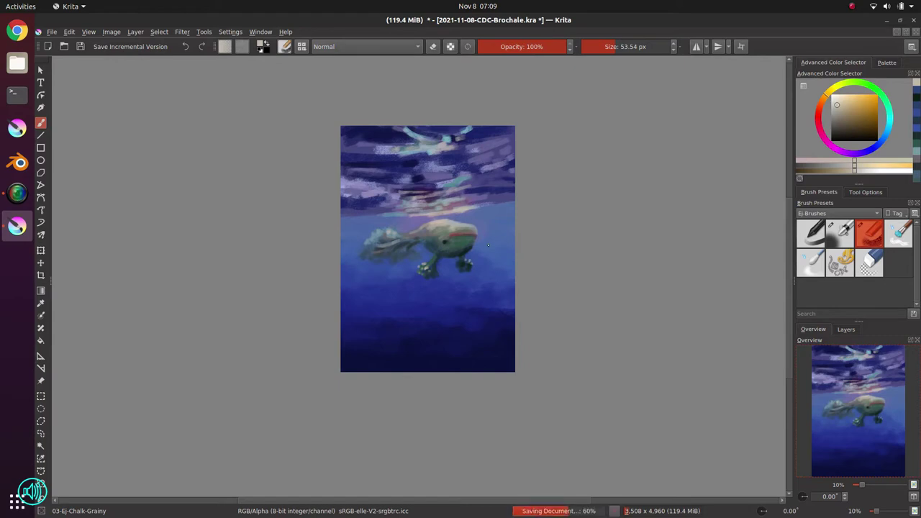
- Deepen the shading under the creature's belly and along the underside of its tail with sampled dark teal and a larger brush
{"action": "left_click", "coordinate": [469, 251], "text": "ctrl"}
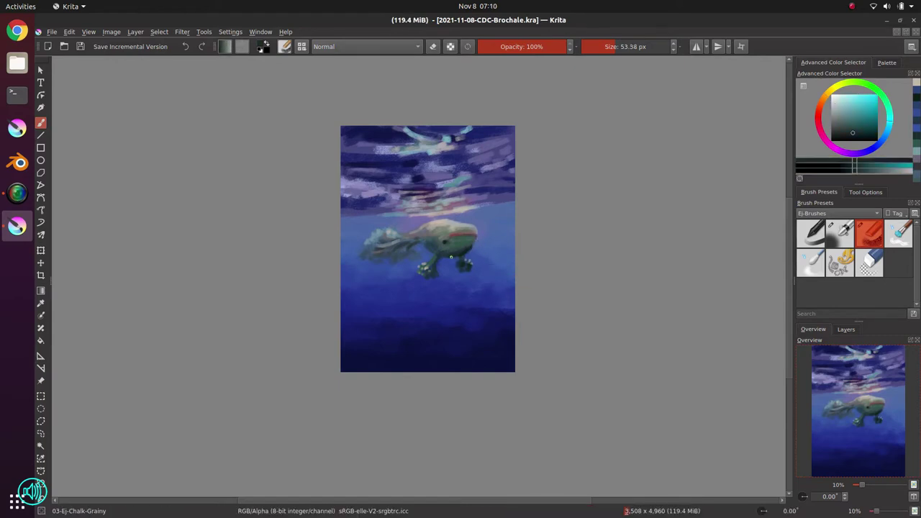
{"action": "key", "text": "]"}
{"action": "mouse_move", "coordinate": [459, 255]}
{"action": "left_mouse_down"}
{"action": "mouse_move", "coordinate": [414, 245]}
{"action": "mouse_move", "coordinate": [436, 249]}
{"action": "mouse_move", "coordinate": [418, 244]}
{"action": "mouse_move", "coordinate": [393, 267]}
{"action": "mouse_move", "coordinate": [411, 253]}
{"action": "mouse_move", "coordinate": [376, 308]}
{"action": "mouse_move", "coordinate": [397, 262]}
{"action": "left_mouse_up"}
{"action": "left_click", "coordinate": [457, 262], "text": "ctrl"}
{"action": "left_click", "coordinate": [460, 254], "text": "ctrl"}
{"action": "left_click", "coordinate": [477, 252], "text": "ctrl"}
{"action": "key", "text": "]"}
{"action": "key", "text": "]"}
{"action": "left_click", "coordinate": [414, 262], "text": "ctrl"}
{"action": "left_click", "coordinate": [472, 245], "text": "ctrl"}
{"action": "left_click_drag", "start_coordinate": [401, 252], "coordinate": [379, 255]}
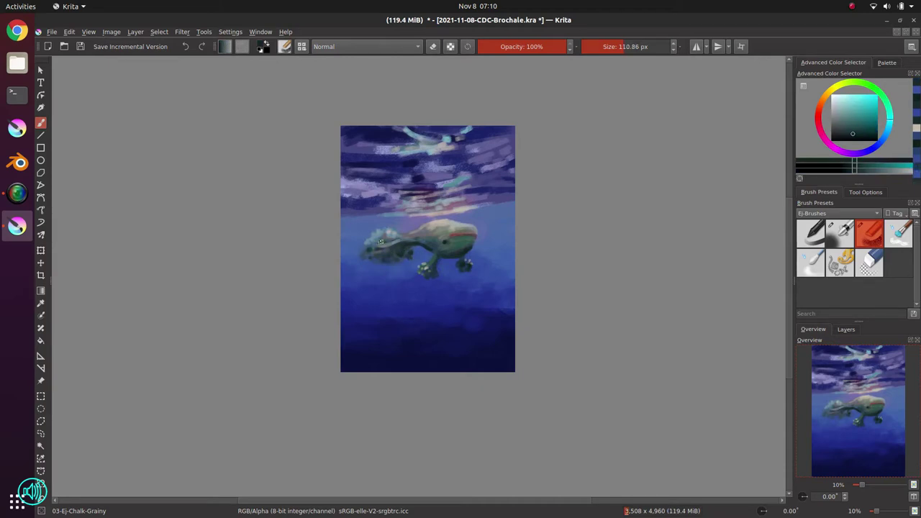
- Trim the tail frill's outline with sampled water blue and refine its inner strokes with grey-teal tones and a smaller brush
{"action": "left_click", "coordinate": [379, 241], "text": "ctrl"}
{"action": "key", "text": "bracketleft"}
{"action": "key", "text": "bracketleft"}
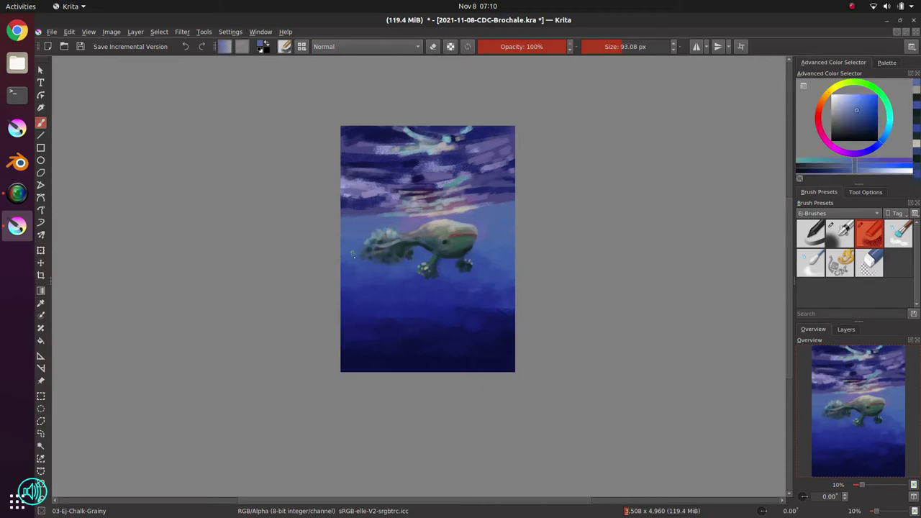
{"action": "left_click", "coordinate": [384, 263]}
{"action": "left_click", "coordinate": [389, 256], "text": "ctrl"}
{"action": "left_click", "coordinate": [390, 251], "text": "ctrl"}
{"action": "mouse_move", "coordinate": [388, 249]}
{"action": "left_mouse_down"}
{"action": "mouse_move", "coordinate": [400, 250]}
{"action": "mouse_move", "coordinate": [380, 250]}
{"action": "left_mouse_up"}
{"action": "left_click", "coordinate": [408, 253], "text": "ctrl"}
{"action": "left_click", "coordinate": [429, 274], "text": "ctrl"}
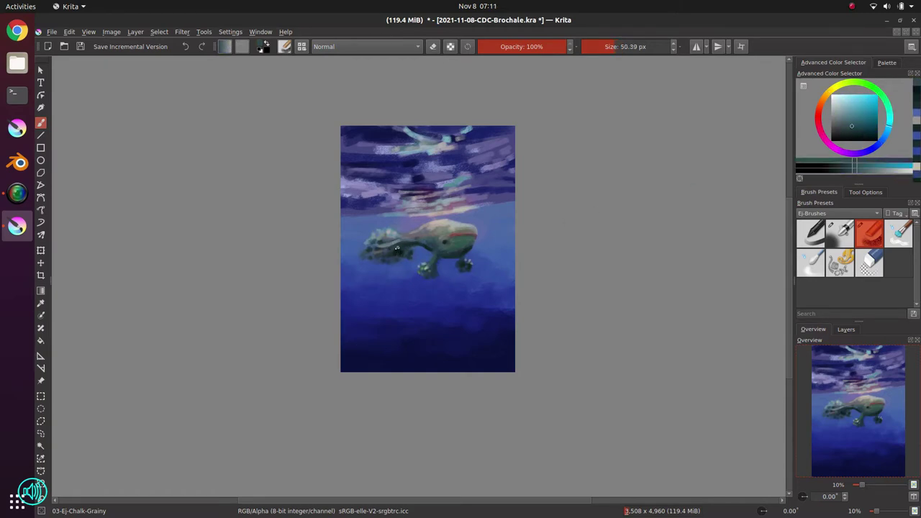
- Add dark teal gaps between the tail frill's strokes, touch up its edge with water blue, and dab the near foot with a sampled tone
{"action": "left_click", "coordinate": [407, 247], "text": "ctrl"}
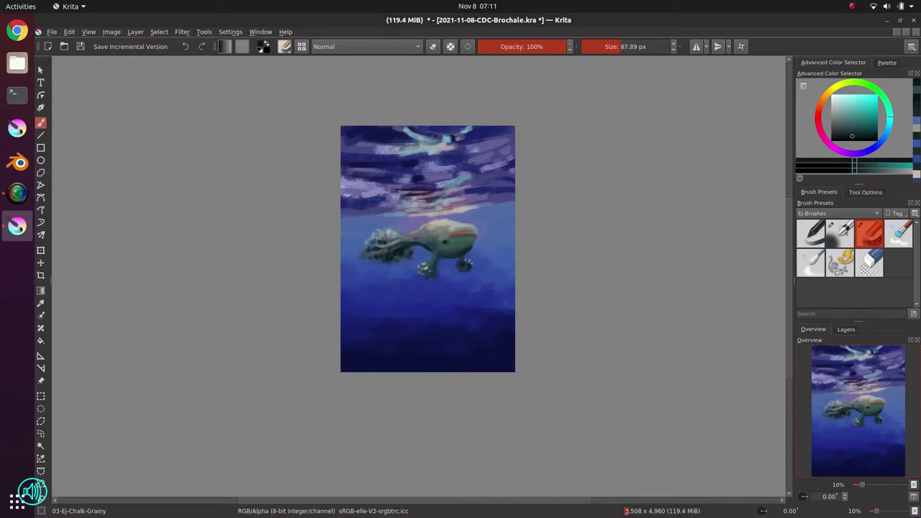
{"action": "left_click", "coordinate": [394, 243], "text": "ctrl"}
{"action": "left_click", "coordinate": [381, 247]}
{"action": "left_click", "coordinate": [375, 246], "text": "ctrl"}
{"action": "left_click", "coordinate": [378, 249]}
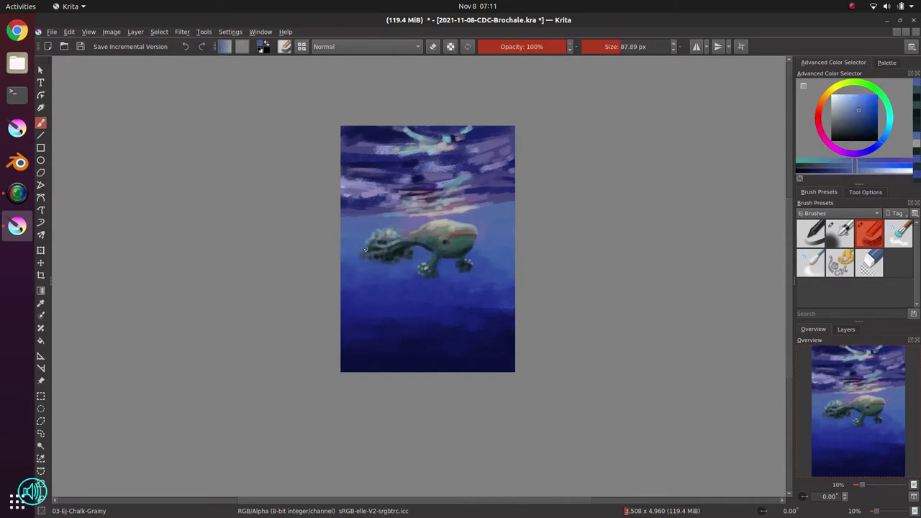
{"action": "left_click", "coordinate": [424, 268], "text": "ctrl"}
{"action": "left_click", "coordinate": [423, 269]}
- Fade the tail frill's upper edge with sampled water blue, using a 264.56 px brush at 44% opacity
{"action": "left_click", "coordinate": [504, 236], "text": "ctrl"}
{"action": "left_click", "coordinate": [632, 47]}
{"action": "left_click", "coordinate": [517, 48]}
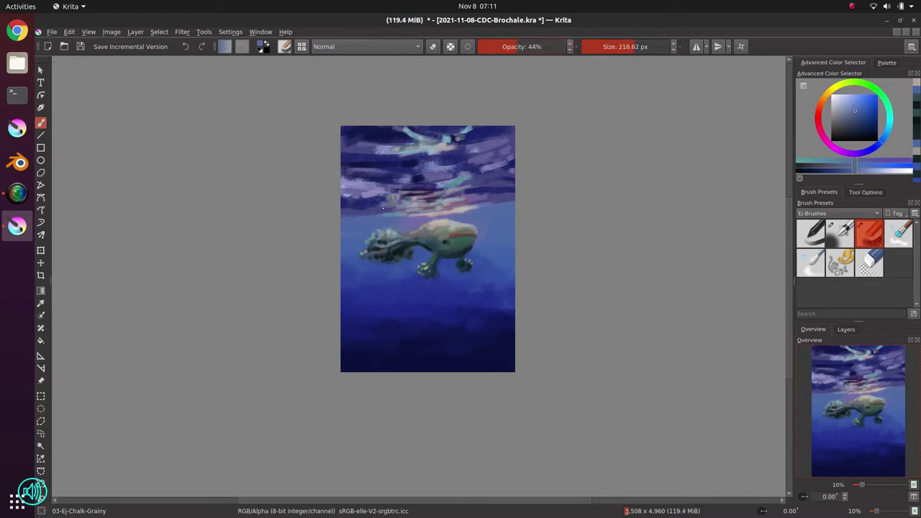
{"action": "left_click", "coordinate": [638, 47]}
{"action": "left_click_drag", "start_coordinate": [375, 234], "coordinate": [369, 238]}
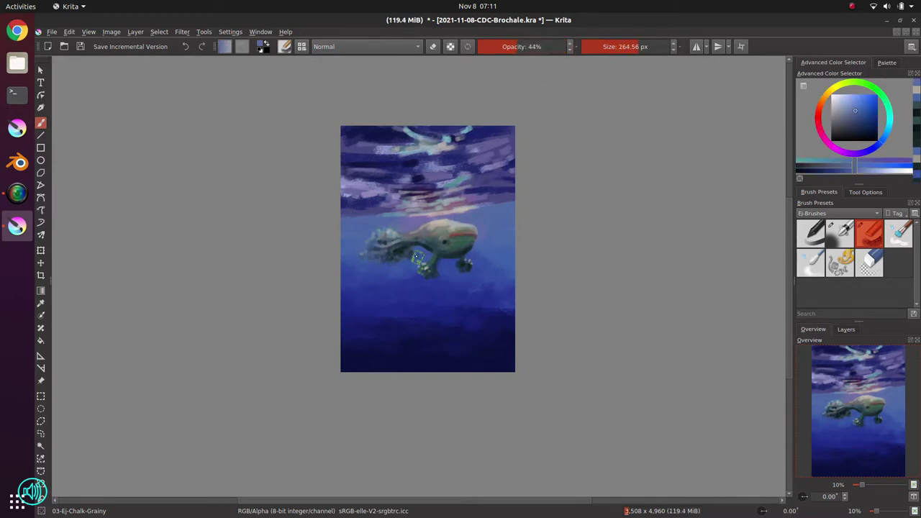
- Soften the outer and lower edges of the tail frill into the surrounding water with sampled blues, and save the document
{"action": "left_click", "coordinate": [401, 266], "text": "ctrl"}
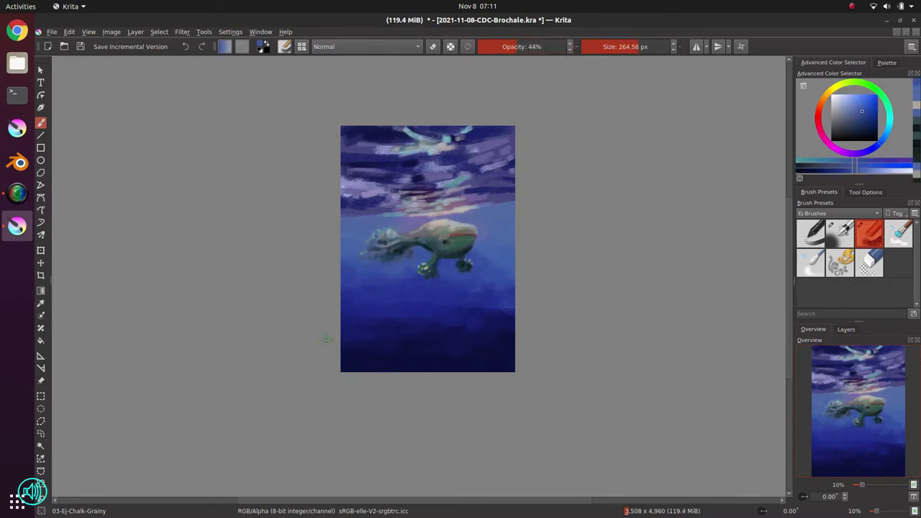
{"action": "left_click", "coordinate": [356, 253], "text": "ctrl"}
{"action": "left_click_drag", "start_coordinate": [359, 253], "coordinate": [363, 275]}
{"action": "left_click", "coordinate": [382, 232], "text": "ctrl"}
{"action": "left_click_drag", "start_coordinate": [381, 239], "coordinate": [389, 240]}
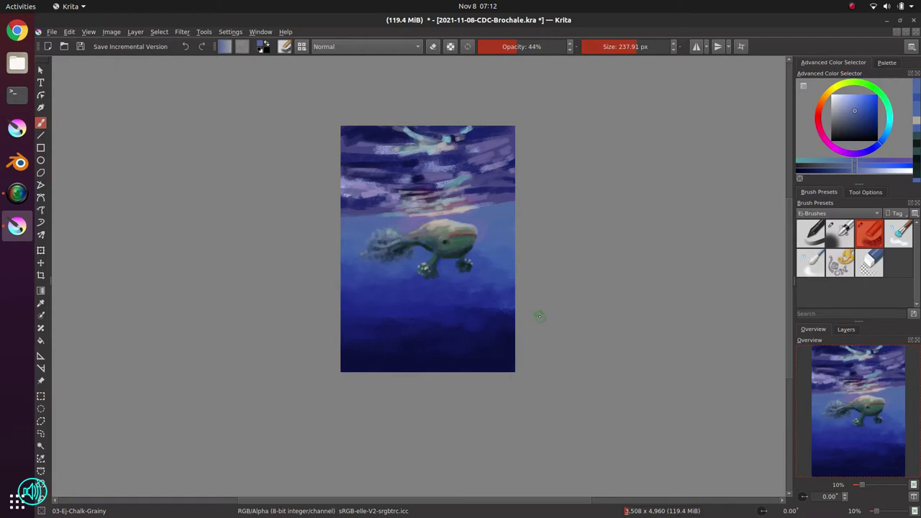
{"action": "key", "text": "ctrl+s"}
- Set the brush opacity to 100% and paint broad strokes of sampled dark blue across the deep water below the creature
{"action": "left_click", "coordinate": [497, 318], "text": "ctrl"}
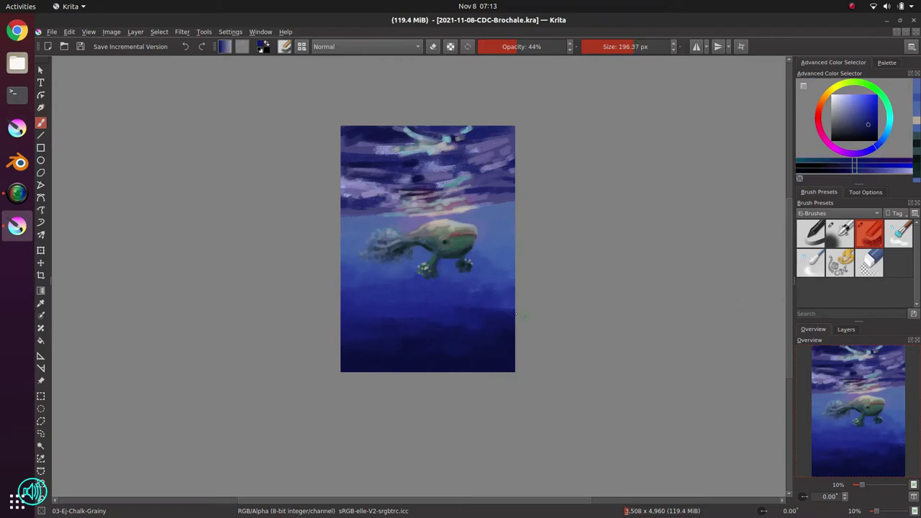
{"action": "left_click_drag", "start_coordinate": [519, 317], "coordinate": [497, 314]}
{"action": "left_click_drag", "start_coordinate": [511, 48], "coordinate": [568, 48]}
{"action": "left_click", "coordinate": [481, 316], "text": "ctrl"}
{"action": "left_click_drag", "start_coordinate": [480, 320], "coordinate": [413, 358]}
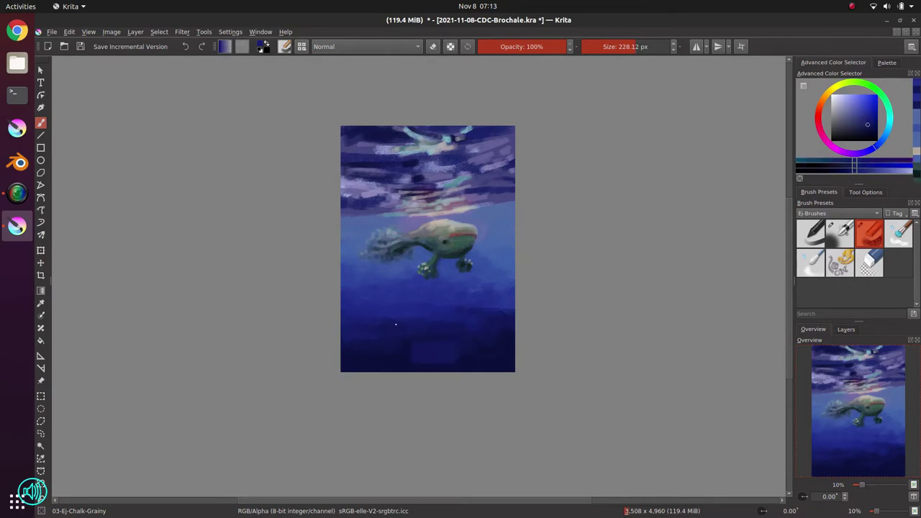
{"action": "left_click", "coordinate": [397, 323], "text": "ctrl"}
{"action": "mouse_move", "coordinate": [396, 327]}
{"action": "left_mouse_down"}
{"action": "mouse_move", "coordinate": [410, 347]}
{"action": "mouse_move", "coordinate": [375, 370]}
{"action": "left_mouse_up"}
- Blend the deep water into a smooth gradient from blue to near-black with sampled blues, and save the document
{"action": "left_click", "coordinate": [410, 348], "text": "ctrl"}
{"action": "left_click", "coordinate": [450, 355], "text": "ctrl"}
{"action": "mouse_move", "coordinate": [450, 354]}
{"action": "left_mouse_down"}
{"action": "mouse_move", "coordinate": [453, 331]}
{"action": "mouse_move", "coordinate": [417, 370]}
{"action": "left_mouse_up"}
{"action": "left_click", "coordinate": [453, 331], "text": "ctrl"}
{"action": "left_click", "coordinate": [460, 312], "text": "ctrl"}
{"action": "mouse_move", "coordinate": [461, 314]}
{"action": "left_mouse_down"}
{"action": "mouse_move", "coordinate": [402, 314]}
{"action": "mouse_move", "coordinate": [380, 286]}
{"action": "mouse_move", "coordinate": [475, 288]}
{"action": "mouse_move", "coordinate": [473, 307]}
{"action": "mouse_move", "coordinate": [508, 273]}
{"action": "mouse_move", "coordinate": [491, 267]}
{"action": "mouse_move", "coordinate": [421, 287]}
{"action": "mouse_move", "coordinate": [465, 302]}
{"action": "mouse_move", "coordinate": [382, 339]}
{"action": "mouse_move", "coordinate": [351, 325]}
{"action": "mouse_move", "coordinate": [490, 333]}
{"action": "mouse_move", "coordinate": [479, 351]}
{"action": "mouse_move", "coordinate": [471, 335]}
{"action": "mouse_move", "coordinate": [349, 355]}
{"action": "mouse_move", "coordinate": [500, 320]}
{"action": "mouse_move", "coordinate": [467, 289]}
{"action": "mouse_move", "coordinate": [402, 286]}
{"action": "mouse_move", "coordinate": [384, 267]}
{"action": "mouse_move", "coordinate": [345, 273]}
{"action": "mouse_move", "coordinate": [444, 281]}
{"action": "mouse_move", "coordinate": [504, 302]}
{"action": "mouse_move", "coordinate": [439, 294]}
{"action": "mouse_move", "coordinate": [393, 309]}
{"action": "mouse_move", "coordinate": [361, 304]}
{"action": "mouse_move", "coordinate": [397, 330]}
{"action": "mouse_move", "coordinate": [494, 294]}
{"action": "mouse_move", "coordinate": [402, 294]}
{"action": "mouse_move", "coordinate": [417, 366]}
{"action": "mouse_move", "coordinate": [367, 345]}
{"action": "mouse_move", "coordinate": [385, 355]}
{"action": "mouse_move", "coordinate": [527, 305]}
{"action": "left_mouse_up"}
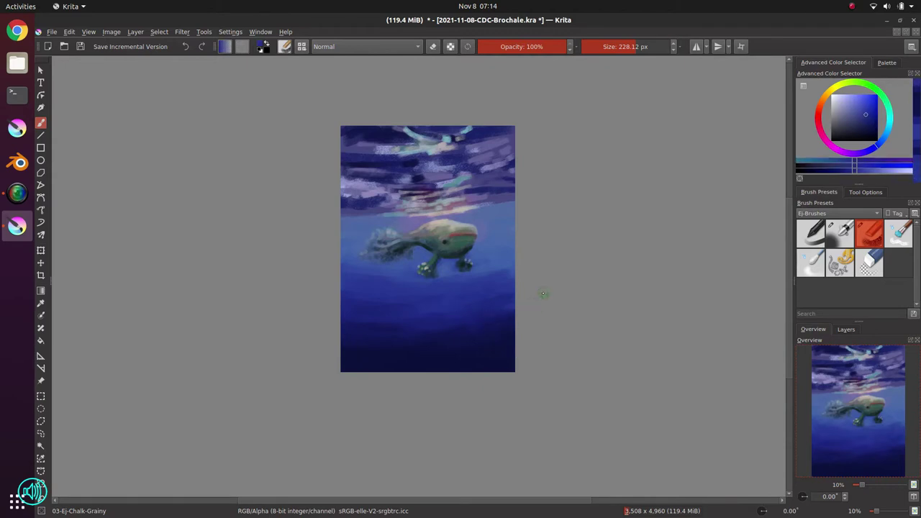
{"action": "key", "text": "ctrl+s"}
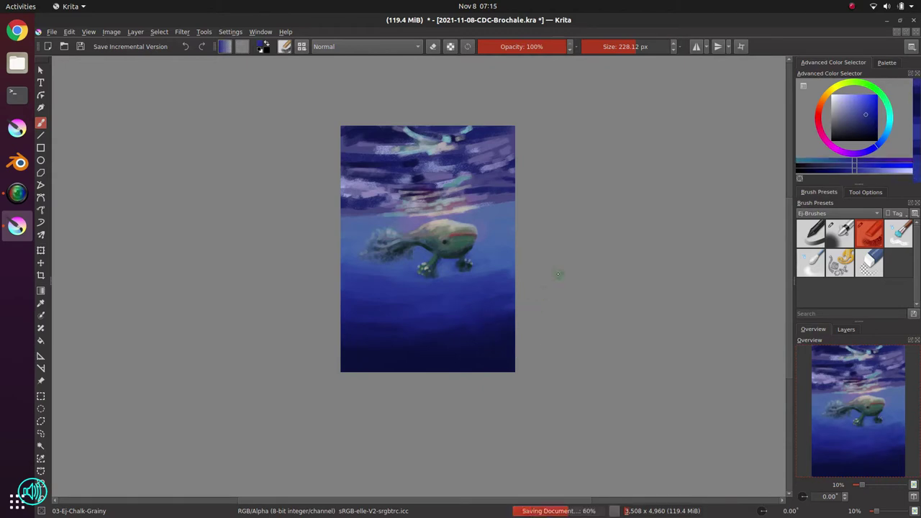
{"action": "left_click", "coordinate": [18, 193]}
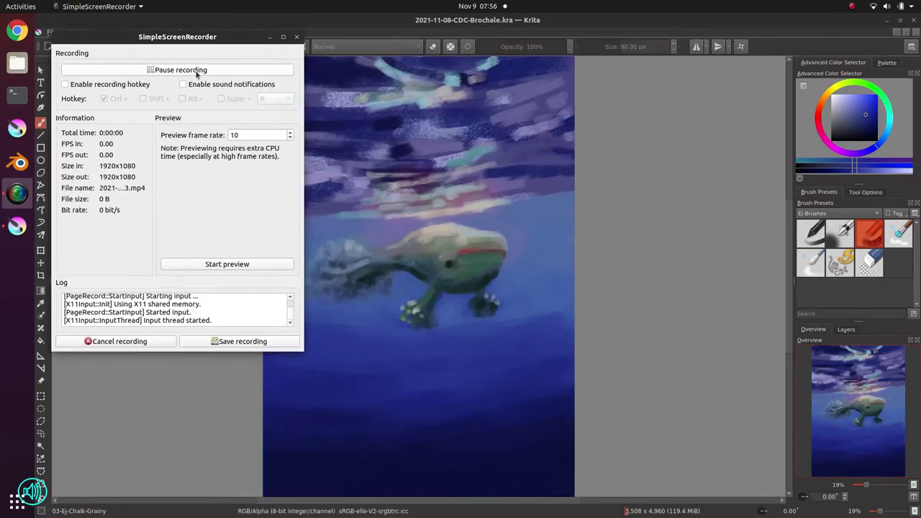
{"action": "left_click", "coordinate": [849, 26]}
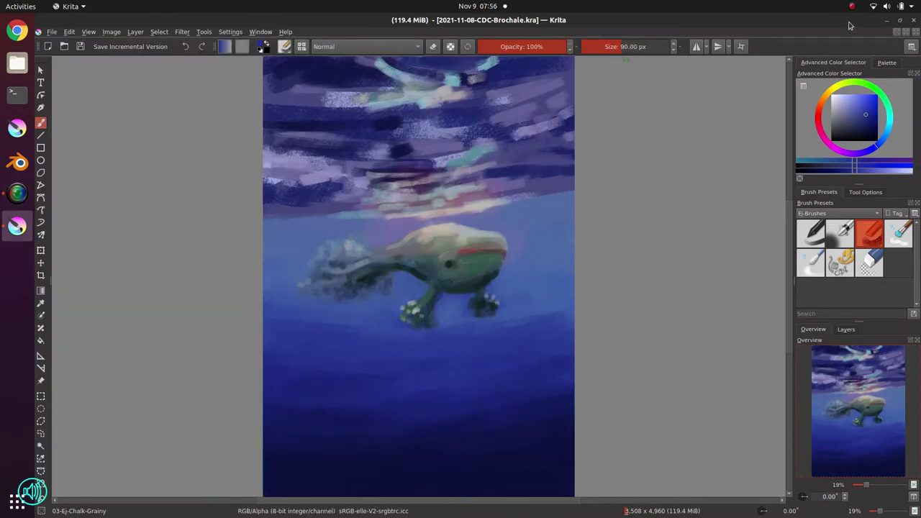
- Add a new paint layer above the Background layer and set its blending mode to Color Dodge
{"action": "left_click", "coordinate": [846, 329]}
{"action": "left_click", "coordinate": [801, 496]}
{"action": "left_click", "coordinate": [845, 350]}
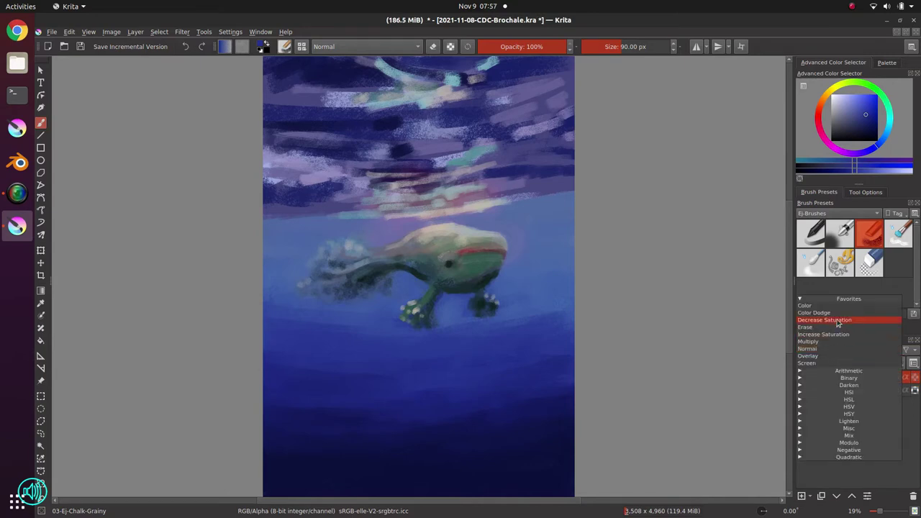
{"action": "left_click", "coordinate": [844, 302]}
- Airbrush an orange-red glow over the creature's back and the surface light with 02-Ej-Airbrush-Soft, and soften it with 05-Ej-Blender-Blur
{"action": "left_click", "coordinate": [823, 113]}
{"action": "left_click", "coordinate": [840, 234]}
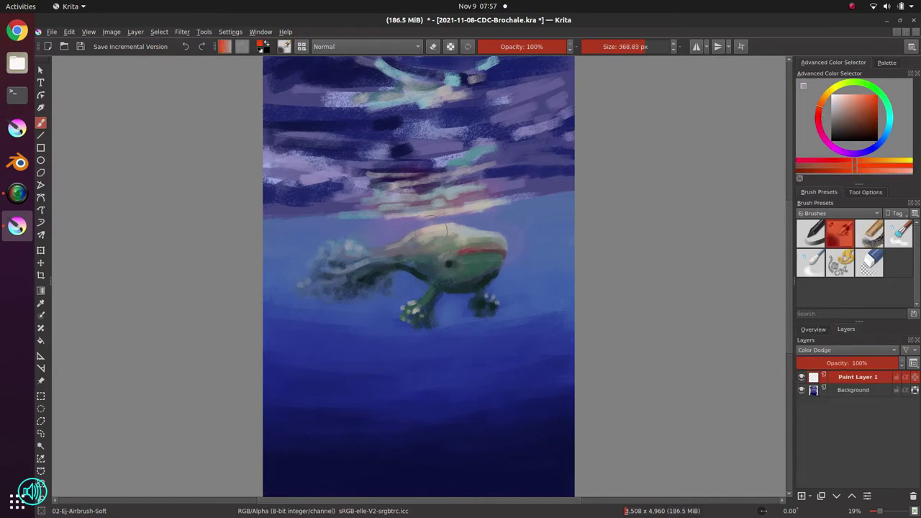
{"action": "left_click_drag", "start_coordinate": [437, 232], "coordinate": [492, 234]}
{"action": "left_click_drag", "start_coordinate": [413, 237], "coordinate": [468, 208]}
{"action": "left_click_drag", "start_coordinate": [438, 205], "coordinate": [394, 214]}
{"action": "left_click_drag", "start_coordinate": [487, 234], "coordinate": [504, 237]}
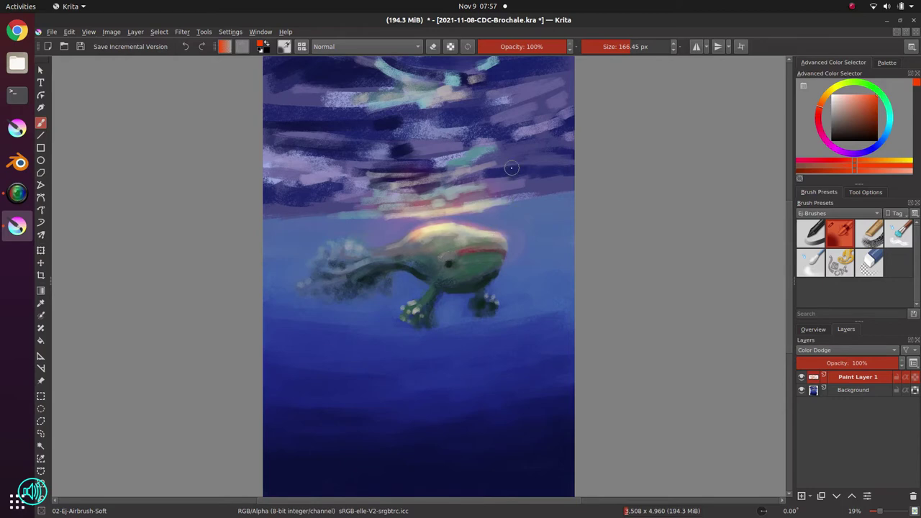
{"action": "left_click", "coordinate": [812, 264]}
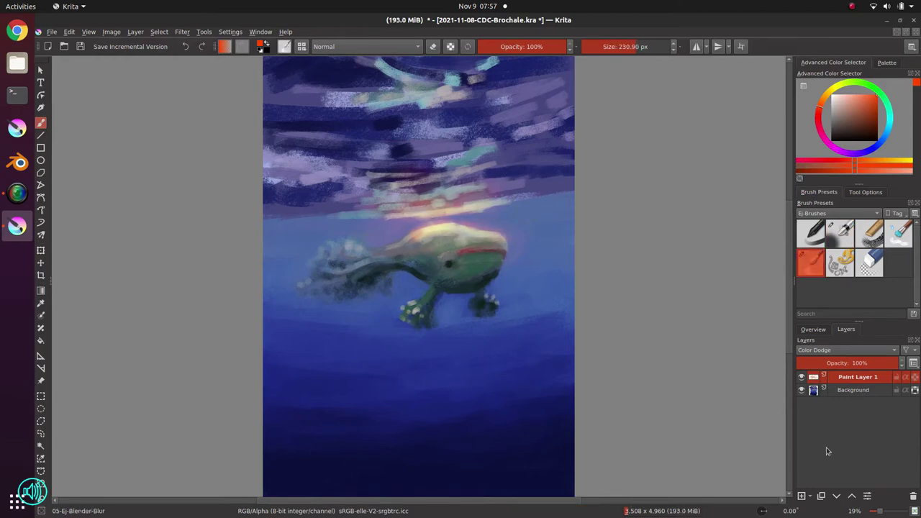
- Toggle the visibility of the Color Dodge layer and bring back the image overview
{"action": "left_click", "coordinate": [813, 329]}
{"action": "left_click", "coordinate": [846, 330]}
{"action": "left_click", "coordinate": [802, 380]}
{"action": "left_click", "coordinate": [813, 330]}
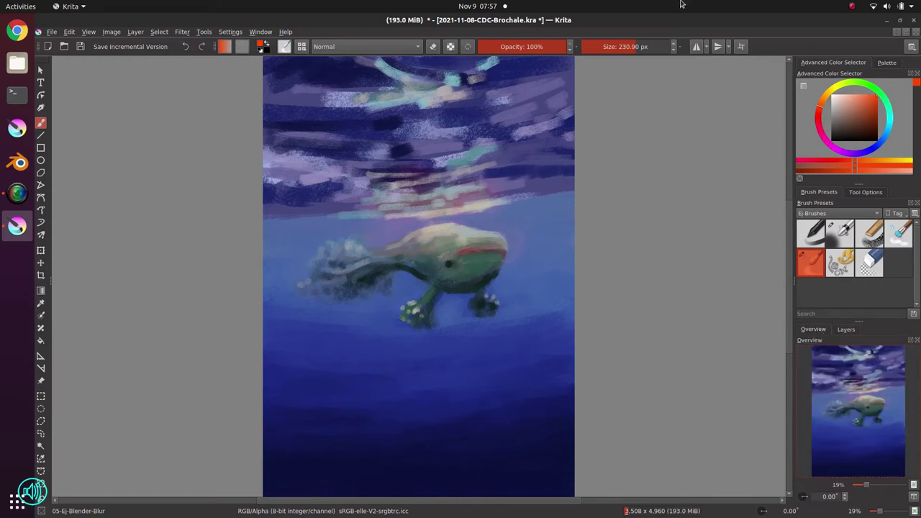
- Refine the dark and grey-teal strokes along the tail and its frill with the 03-Ej-Chalk-Grainy brush and sampled colors
{"action": "key", "text": "slash"}
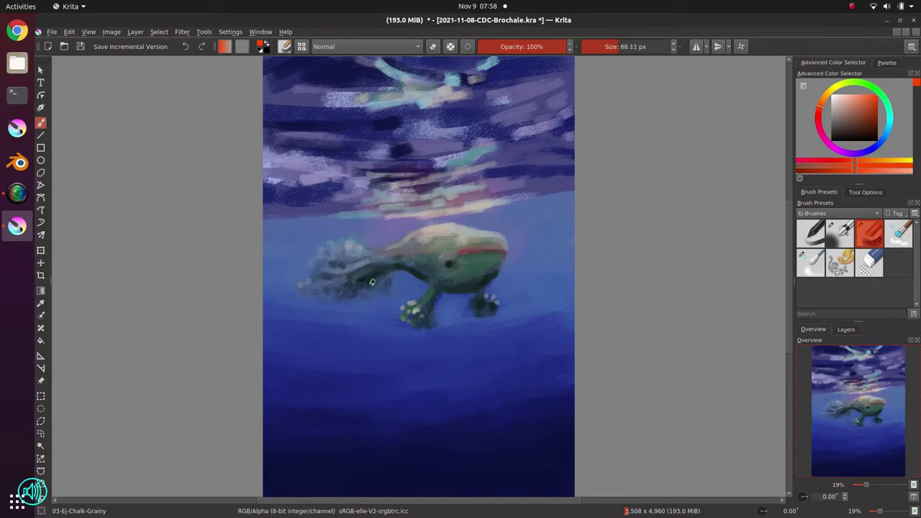
{"action": "left_click", "coordinate": [368, 278], "text": "ctrl"}
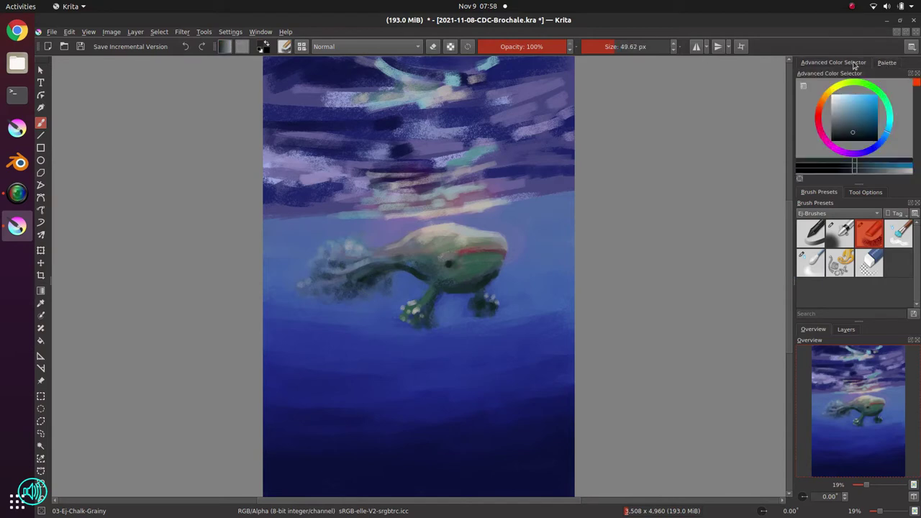
{"action": "left_click", "coordinate": [360, 281], "text": "ctrl"}
{"action": "left_click_drag", "start_coordinate": [374, 274], "coordinate": [318, 282]}
{"action": "left_click", "coordinate": [339, 283], "text": "ctrl"}
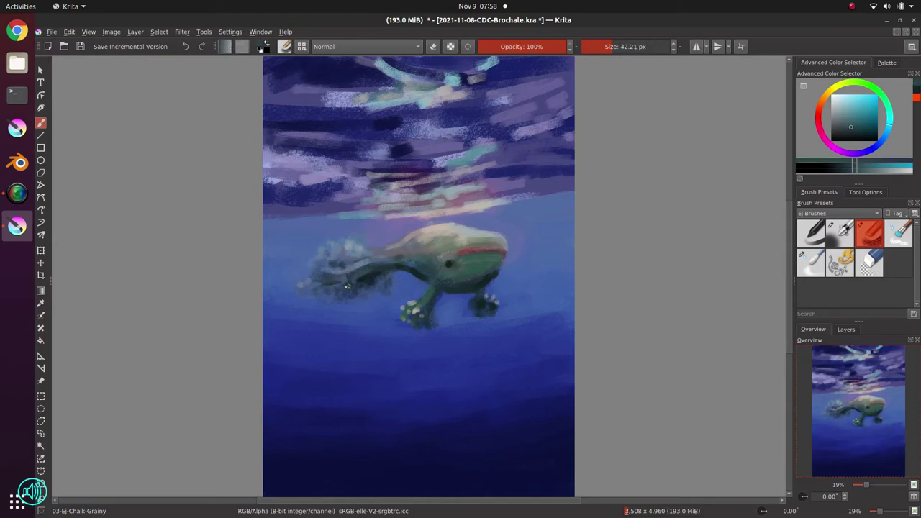
{"action": "left_click", "coordinate": [388, 263], "text": "ctrl"}
{"action": "mouse_move", "coordinate": [368, 266]}
{"action": "left_mouse_down"}
{"action": "mouse_move", "coordinate": [403, 273]}
{"action": "mouse_move", "coordinate": [370, 276]}
{"action": "left_mouse_up"}
- Extend the lower tail frill downward with muted dark blue strokes, using a larger brush and sampled colors
{"action": "left_click", "coordinate": [372, 274], "text": "ctrl"}
{"action": "left_click_drag", "start_coordinate": [335, 277], "coordinate": [404, 293]}
{"action": "left_click", "coordinate": [369, 294], "text": "ctrl"}
{"action": "left_click", "coordinate": [353, 299], "text": "ctrl"}
{"action": "mouse_move", "coordinate": [365, 291]}
{"action": "left_mouse_down"}
{"action": "mouse_move", "coordinate": [348, 299]}
{"action": "mouse_move", "coordinate": [353, 314]}
{"action": "left_mouse_up"}
{"action": "left_click", "coordinate": [381, 313], "text": "ctrl"}
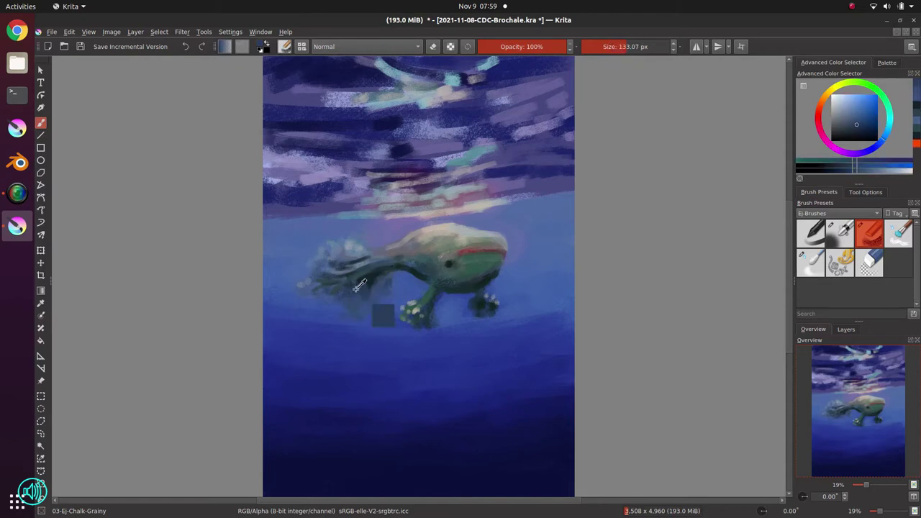
- Darken and define the lower tail frill with sampled dark blue, using a brush size of 49.62 px
{"action": "left_click", "coordinate": [363, 290], "text": "ctrl"}
{"action": "key", "text": "bracketleft"}
{"action": "key", "text": "bracketleft"}
{"action": "key", "text": "bracketleft"}
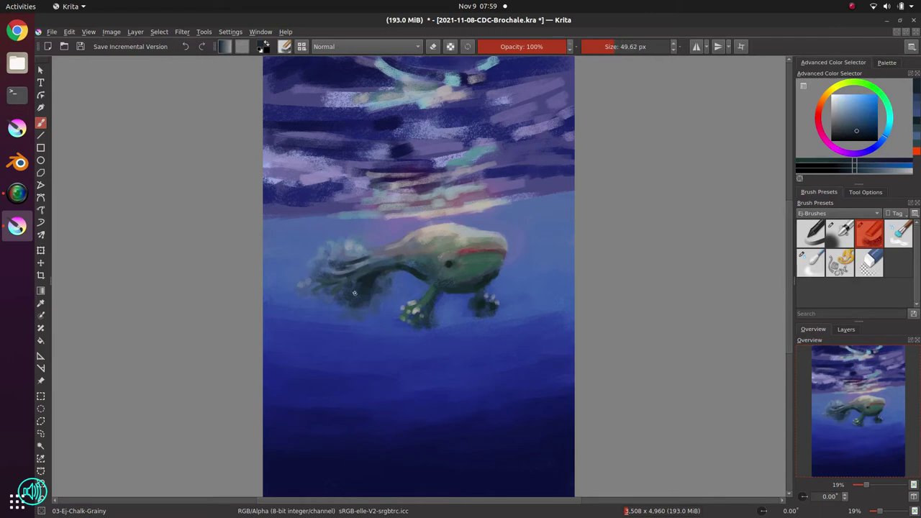
{"action": "left_click", "coordinate": [370, 283], "text": "ctrl"}
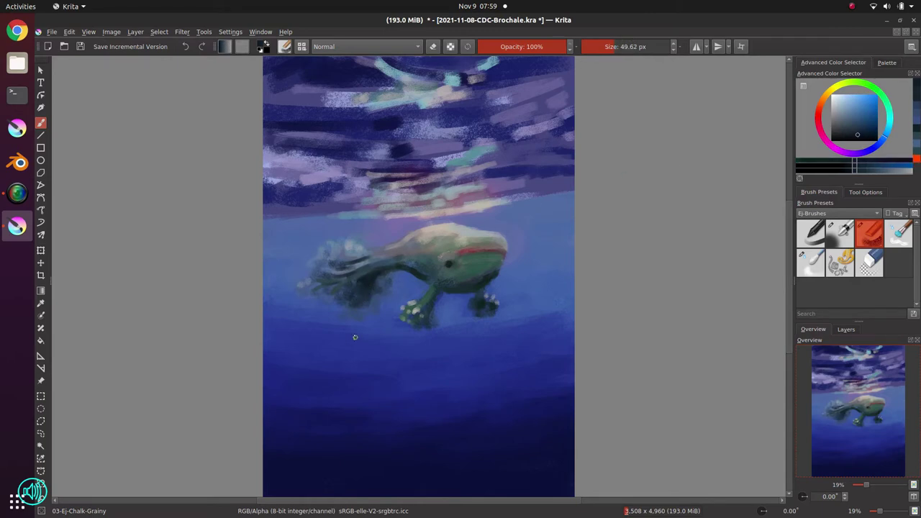
- Paint sampled grey-green and dark teal strokes over the tail base and frill with a larger brush
{"action": "key", "text": "bracketright"}
{"action": "left_click", "coordinate": [423, 263], "text": "ctrl"}
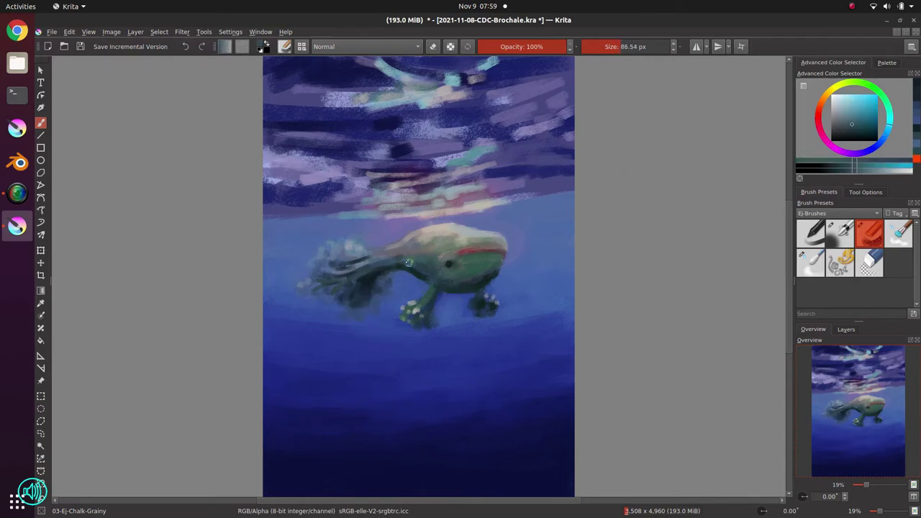
{"action": "mouse_move", "coordinate": [421, 261]}
{"action": "left_mouse_down"}
{"action": "mouse_move", "coordinate": [390, 261]}
{"action": "mouse_move", "coordinate": [438, 261]}
{"action": "mouse_move", "coordinate": [484, 280]}
{"action": "mouse_move", "coordinate": [363, 272]}
{"action": "left_mouse_up"}
{"action": "left_click", "coordinate": [437, 267], "text": "ctrl"}
{"action": "left_click", "coordinate": [420, 259], "text": "ctrl"}
{"action": "left_click", "coordinate": [430, 298], "text": "ctrl"}
{"action": "left_click", "coordinate": [487, 311], "text": "ctrl"}
{"action": "left_click", "coordinate": [376, 271], "text": "ctrl"}
{"action": "left_click_drag", "start_coordinate": [362, 272], "coordinate": [350, 279]}
{"action": "mouse_move", "coordinate": [388, 302]}
{"action": "left_mouse_down"}
{"action": "mouse_move", "coordinate": [413, 259]}
{"action": "mouse_move", "coordinate": [401, 284]}
{"action": "left_mouse_up"}
- Blend sampled purple and blue water tones into the area above the creature's back and tail
{"action": "left_click", "coordinate": [404, 200], "text": "ctrl"}
{"action": "mouse_move", "coordinate": [422, 200]}
{"action": "left_mouse_down"}
{"action": "mouse_move", "coordinate": [407, 210]}
{"action": "mouse_move", "coordinate": [412, 202]}
{"action": "mouse_move", "coordinate": [345, 198]}
{"action": "mouse_move", "coordinate": [367, 194]}
{"action": "left_mouse_up"}
{"action": "left_click", "coordinate": [403, 201], "text": "ctrl"}
{"action": "left_click", "coordinate": [317, 185], "text": "ctrl"}
{"action": "left_click", "coordinate": [417, 189], "text": "ctrl"}
{"action": "key", "text": "bracketleft"}
{"action": "key", "text": "bracketleft"}
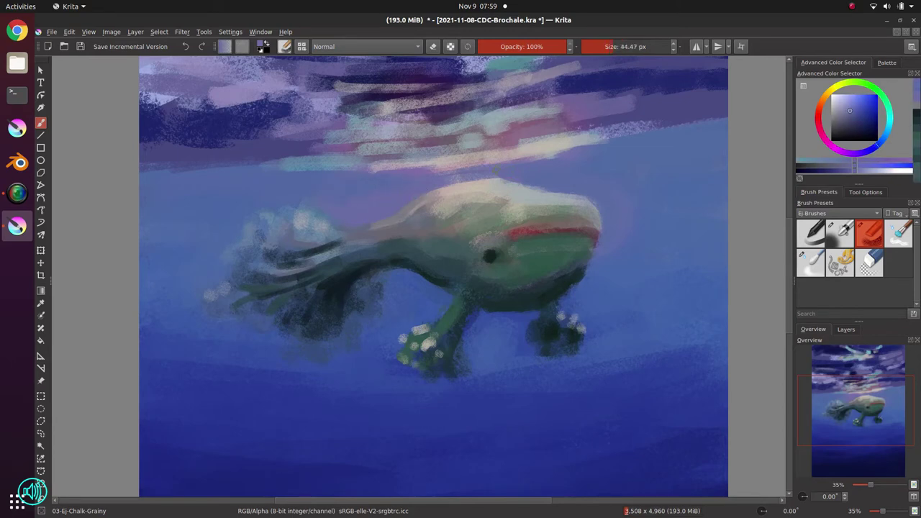
- Rework the tail strands and lower frill with sampled grey-green, dark teal and blue, using a smaller brush
{"action": "left_click", "coordinate": [412, 248], "text": "ctrl"}
{"action": "left_click", "coordinate": [413, 248], "text": "ctrl"}
{"action": "mouse_move", "coordinate": [289, 251]}
{"action": "left_mouse_down"}
{"action": "mouse_move", "coordinate": [286, 261]}
{"action": "mouse_move", "coordinate": [264, 261]}
{"action": "left_mouse_up"}
{"action": "mouse_move", "coordinate": [361, 298]}
{"action": "left_mouse_down"}
{"action": "mouse_move", "coordinate": [366, 286]}
{"action": "mouse_move", "coordinate": [355, 282]}
{"action": "mouse_move", "coordinate": [314, 291]}
{"action": "left_mouse_up"}
{"action": "left_click", "coordinate": [353, 304], "text": "ctrl"}
{"action": "left_click", "coordinate": [353, 318], "text": "ctrl"}
{"action": "mouse_move", "coordinate": [310, 291]}
{"action": "left_mouse_down"}
{"action": "mouse_move", "coordinate": [349, 264]}
{"action": "mouse_move", "coordinate": [328, 274]}
{"action": "mouse_move", "coordinate": [302, 316]}
{"action": "left_mouse_up"}
{"action": "left_click", "coordinate": [328, 276], "text": "ctrl"}
{"action": "left_click", "coordinate": [386, 298], "text": "ctrl"}
- Lower the brush opacity to 39% and soften the lower tail frill with sampled blue and teal strokes
{"action": "left_click", "coordinate": [512, 47]}
{"action": "left_click", "coordinate": [642, 47]}
{"action": "left_click_drag", "start_coordinate": [376, 321], "coordinate": [357, 315]}
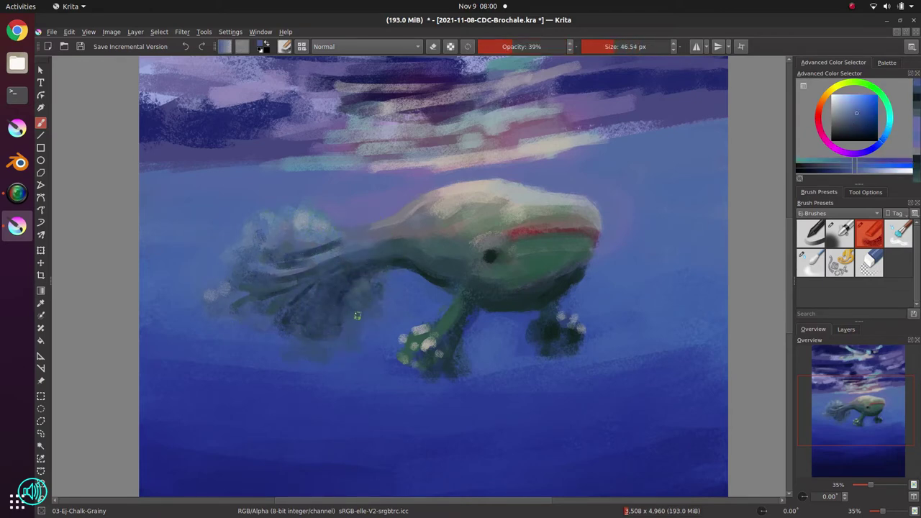
{"action": "left_click", "coordinate": [405, 261], "text": "ctrl"}
{"action": "left_click_drag", "start_coordinate": [347, 261], "coordinate": [354, 262]}
{"action": "mouse_move", "coordinate": [348, 260]}
{"action": "left_mouse_down"}
{"action": "mouse_move", "coordinate": [360, 241]}
{"action": "mouse_move", "coordinate": [381, 251]}
{"action": "mouse_move", "coordinate": [347, 296]}
{"action": "left_mouse_up"}
{"action": "left_click", "coordinate": [368, 238], "text": "ctrl"}
{"action": "left_click", "coordinate": [374, 250], "text": "ctrl"}
{"action": "left_click", "coordinate": [423, 276], "text": "ctrl"}
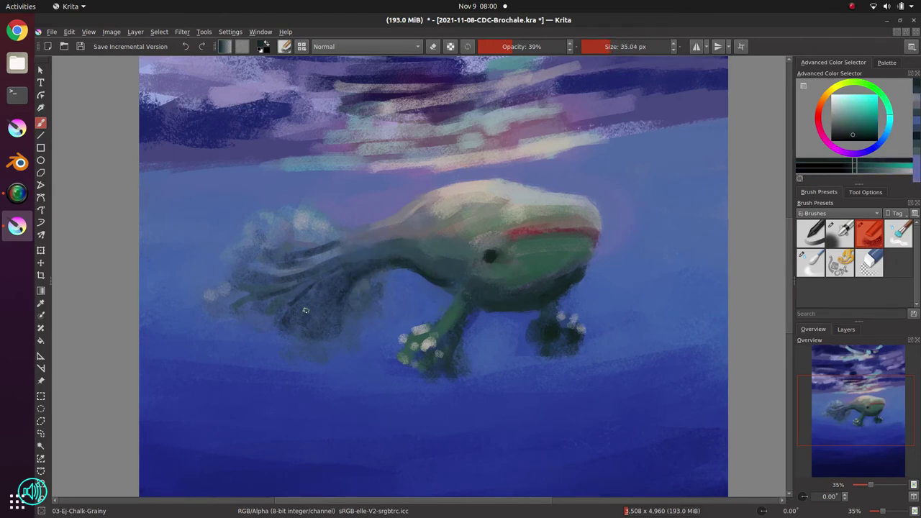
- Shade the tail strands and underside at 39% opacity with sampled colors and a dark green
{"action": "left_click", "coordinate": [311, 254], "text": "ctrl"}
{"action": "left_click_drag", "start_coordinate": [311, 253], "coordinate": [279, 243]}
{"action": "left_click", "coordinate": [310, 287], "text": "ctrl"}
{"action": "left_click", "coordinate": [444, 286], "text": "ctrl"}
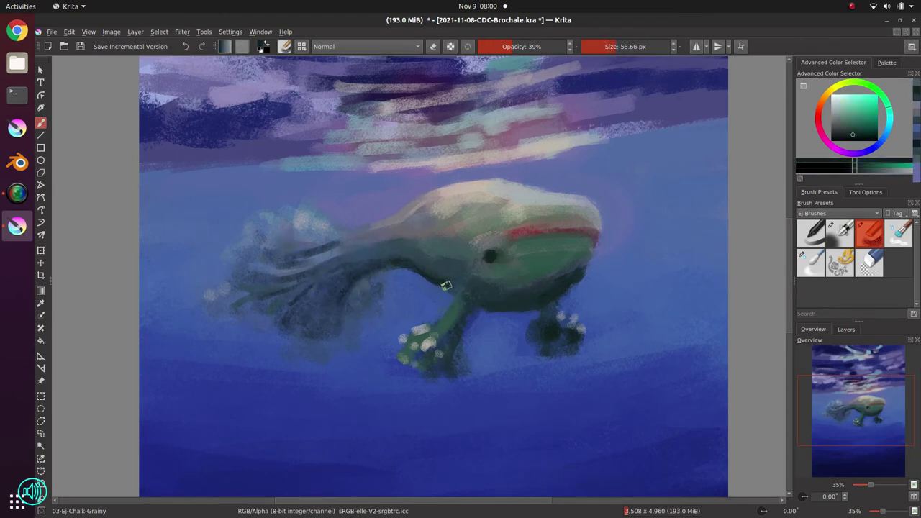
{"action": "left_click_drag", "start_coordinate": [449, 284], "coordinate": [434, 289]}
{"action": "left_click", "coordinate": [347, 289], "text": "ctrl"}
{"action": "left_click_drag", "start_coordinate": [350, 269], "coordinate": [320, 287]}
{"action": "left_click", "coordinate": [856, 137]}
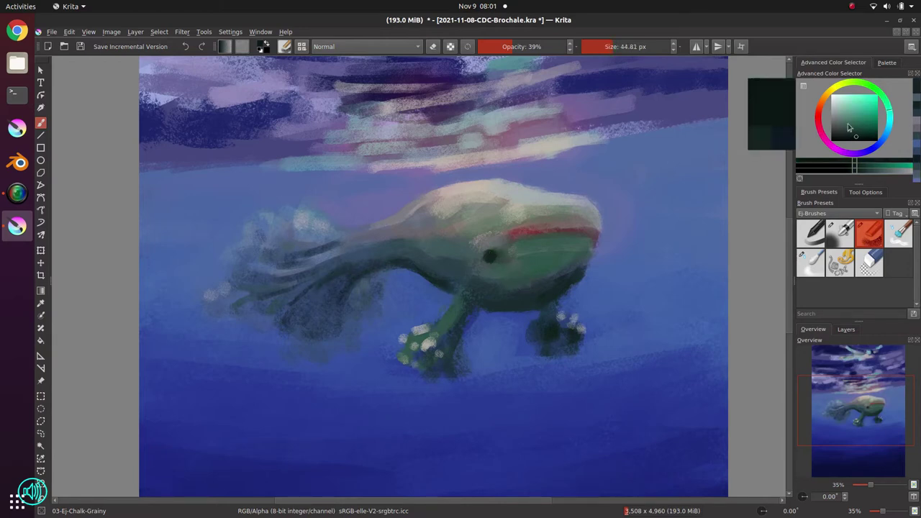
{"action": "left_click_drag", "start_coordinate": [370, 262], "coordinate": [352, 271]}
- Save the painting and mirror the canvas view horizontally
{"action": "key", "text": "ctrl+s"}
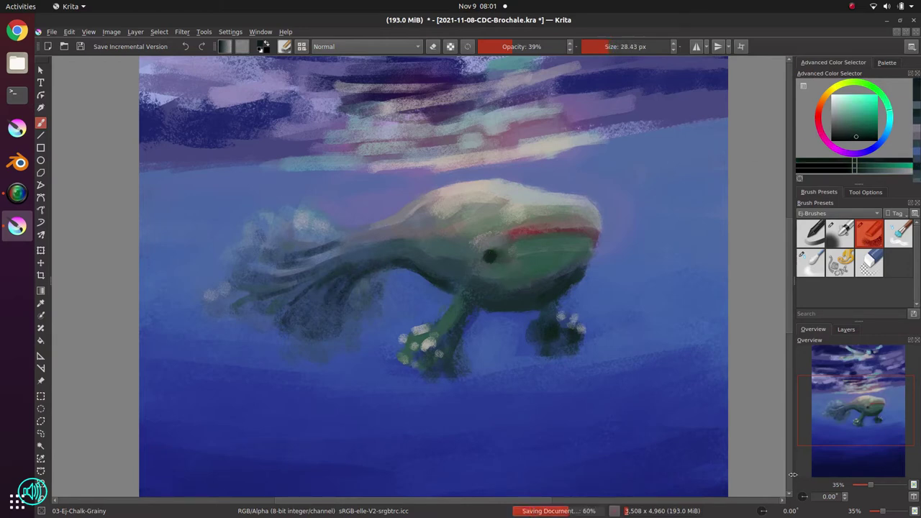
{"action": "left_click", "coordinate": [912, 496]}
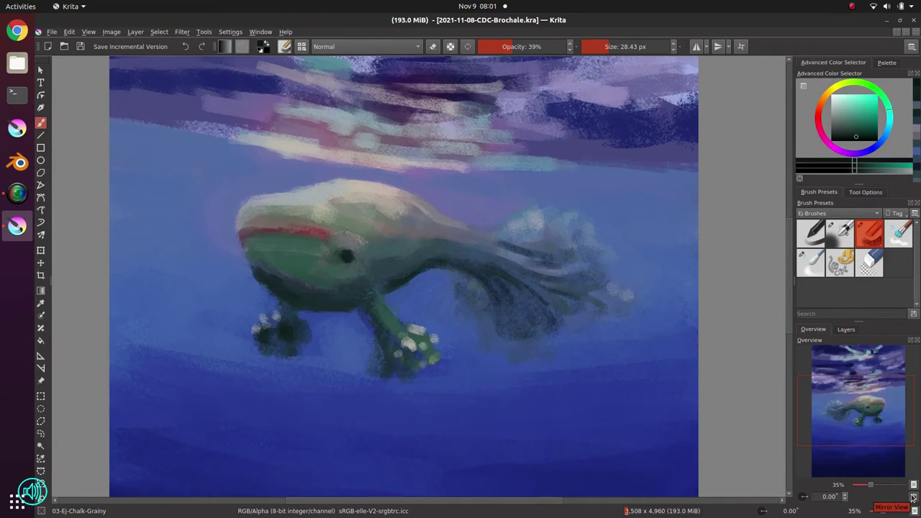
- Deepen the shadows under the belly and tail with sampled dark green, varying the brush size
{"action": "left_click", "coordinate": [408, 280], "text": "ctrl"}
{"action": "left_click_drag", "start_coordinate": [408, 279], "coordinate": [392, 290]}
{"action": "mouse_move", "coordinate": [330, 313]}
{"action": "left_mouse_down", "text": "shift"}
{"action": "mouse_move", "coordinate": [340, 313]}
{"action": "mouse_move", "coordinate": [314, 301]}
{"action": "left_mouse_up", "text": "shift"}
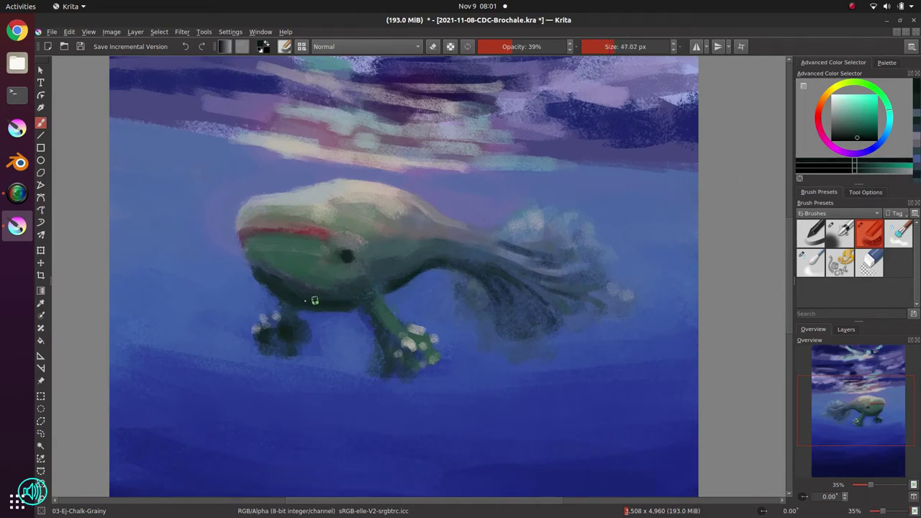
{"action": "left_click_drag", "start_coordinate": [497, 291], "coordinate": [468, 282], "text": "shift"}
{"action": "left_click", "coordinate": [579, 258], "text": "ctrl"}
{"action": "left_click_drag", "start_coordinate": [407, 281], "coordinate": [441, 279], "text": "shift"}
- Smooth the water around the head and legs with sampled blues, using a 145.65 px brush and 100% opacity
{"action": "left_click", "coordinate": [224, 263], "text": "ctrl"}
{"action": "left_click_drag", "start_coordinate": [212, 253], "coordinate": [245, 252], "text": "shift"}
{"action": "mouse_move", "coordinate": [234, 244]}
{"action": "left_mouse_down"}
{"action": "mouse_move", "coordinate": [212, 197]}
{"action": "mouse_move", "coordinate": [227, 262]}
{"action": "left_mouse_up"}
{"action": "left_click", "coordinate": [217, 238], "text": "ctrl"}
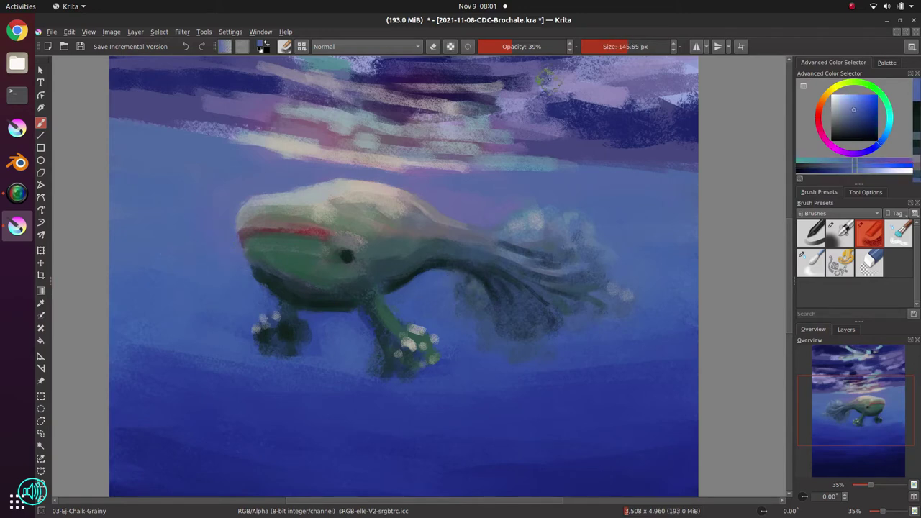
{"action": "left_click", "coordinate": [565, 47]}
{"action": "left_click", "coordinate": [337, 317], "text": "ctrl"}
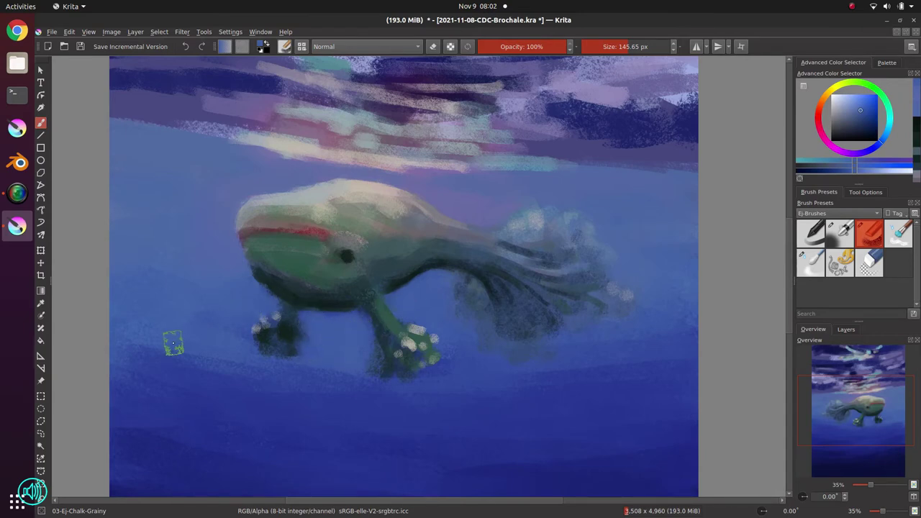
- Reduce the brush to about 63 px and paint sampled dark teal along the underside of the tail base
{"action": "left_click", "coordinate": [385, 247], "text": "ctrl"}
{"action": "key", "text": "bracketleft"}
{"action": "key", "text": "bracketleft"}
{"action": "key", "text": "bracketleft"}
{"action": "key", "text": "bracketleft"}
{"action": "key", "text": "bracketleft"}
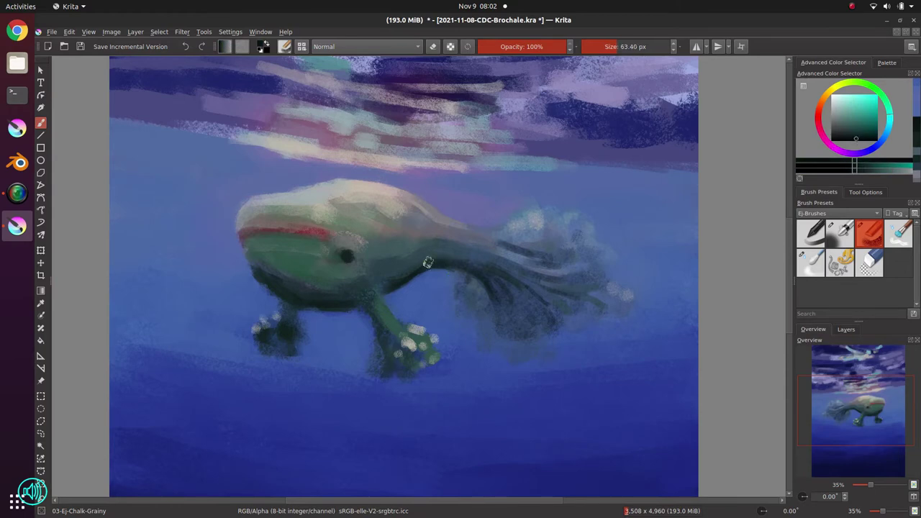
{"action": "mouse_move", "coordinate": [459, 254]}
{"action": "left_mouse_down"}
{"action": "mouse_move", "coordinate": [433, 254]}
{"action": "mouse_move", "coordinate": [496, 252]}
{"action": "mouse_move", "coordinate": [497, 260]}
{"action": "mouse_move", "coordinate": [430, 257]}
{"action": "mouse_move", "coordinate": [429, 279]}
{"action": "mouse_move", "coordinate": [388, 305]}
{"action": "mouse_move", "coordinate": [428, 270]}
{"action": "left_mouse_up"}
- Define dark strands between the body and tail with alternating sampled teal and green tones
{"action": "left_click", "coordinate": [462, 253], "text": "ctrl"}
{"action": "left_click", "coordinate": [455, 257], "text": "ctrl"}
{"action": "left_click", "coordinate": [473, 252], "text": "ctrl"}
{"action": "left_click", "coordinate": [459, 262], "text": "ctrl"}
{"action": "left_click", "coordinate": [465, 254], "text": "ctrl"}
{"action": "left_click", "coordinate": [394, 265], "text": "ctrl"}
{"action": "left_click", "coordinate": [447, 282], "text": "ctrl"}
{"action": "left_click", "coordinate": [405, 281], "text": "ctrl"}
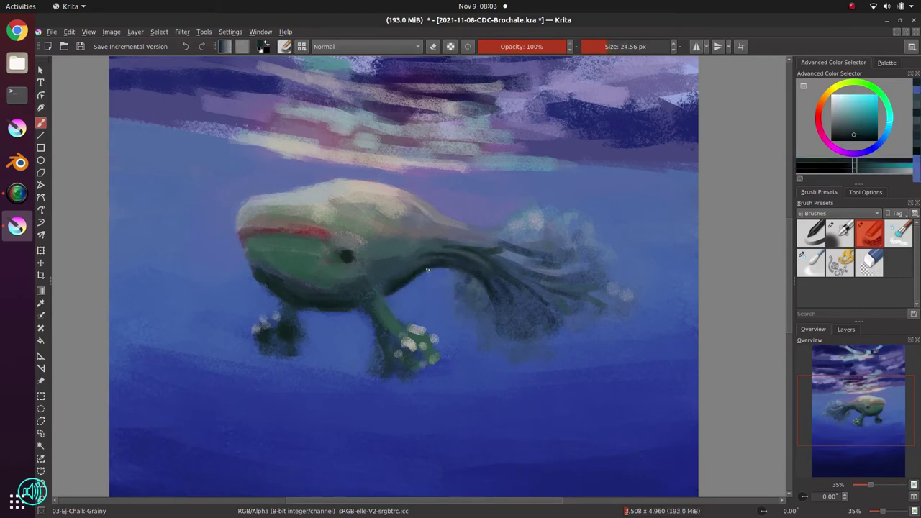
- Extend thin dark strands from the tail base through the frill, using sampled teal and grey-green
{"action": "left_click_drag", "start_coordinate": [503, 296], "coordinate": [504, 296]}
{"action": "mouse_move", "coordinate": [476, 280]}
{"action": "left_mouse_down"}
{"action": "mouse_move", "coordinate": [516, 310]}
{"action": "mouse_move", "coordinate": [540, 291]}
{"action": "left_mouse_up"}
{"action": "left_click", "coordinate": [513, 283], "text": "ctrl"}
{"action": "left_click_drag", "start_coordinate": [426, 263], "coordinate": [407, 281]}
{"action": "left_click", "coordinate": [443, 241], "text": "ctrl"}
{"action": "left_click_drag", "start_coordinate": [449, 242], "coordinate": [539, 254]}
{"action": "left_click", "coordinate": [488, 242], "text": "ctrl"}
- Soften the water above the frill with sampled blue-violet, and touch up the tail base with dark teal
{"action": "left_click", "coordinate": [512, 216], "text": "ctrl"}
{"action": "left_click", "coordinate": [509, 206], "text": "ctrl"}
{"action": "left_click_drag", "start_coordinate": [508, 205], "coordinate": [518, 204]}
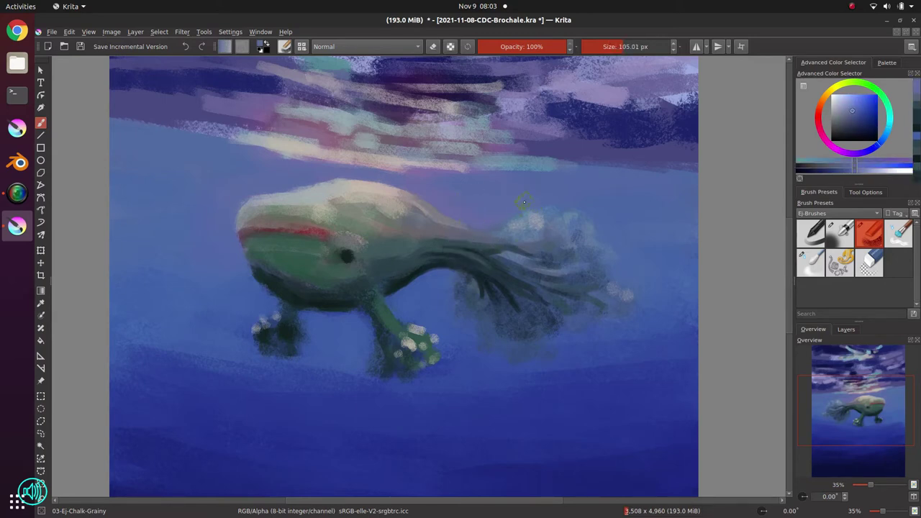
{"action": "left_click", "coordinate": [441, 253], "text": "ctrl"}
{"action": "left_click_drag", "start_coordinate": [442, 256], "coordinate": [433, 259]}
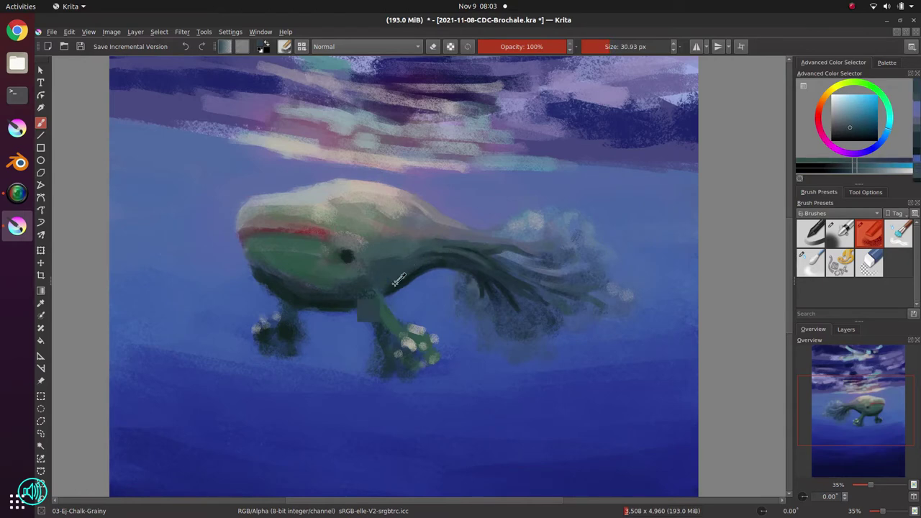
- Reshape the near leg with sampled dark shadow strokes and lighter grey-green on its upper side
{"action": "left_click", "coordinate": [364, 293], "text": "ctrl"}
{"action": "left_click", "coordinate": [372, 280], "text": "ctrl"}
{"action": "mouse_move", "coordinate": [371, 285]}
{"action": "left_mouse_down"}
{"action": "mouse_move", "coordinate": [372, 324]}
{"action": "mouse_move", "coordinate": [398, 319]}
{"action": "left_mouse_up"}
{"action": "left_click", "coordinate": [367, 304], "text": "ctrl"}
{"action": "left_click", "coordinate": [379, 301], "text": "ctrl"}
{"action": "mouse_move", "coordinate": [377, 303]}
{"action": "left_mouse_down"}
{"action": "mouse_move", "coordinate": [371, 292]}
{"action": "mouse_move", "coordinate": [395, 317]}
{"action": "left_mouse_up"}
{"action": "left_click", "coordinate": [371, 291], "text": "ctrl"}
{"action": "left_click", "coordinate": [392, 232], "text": "ctrl"}
{"action": "left_click", "coordinate": [393, 314], "text": "ctrl"}
{"action": "left_click", "coordinate": [392, 313], "text": "ctrl"}
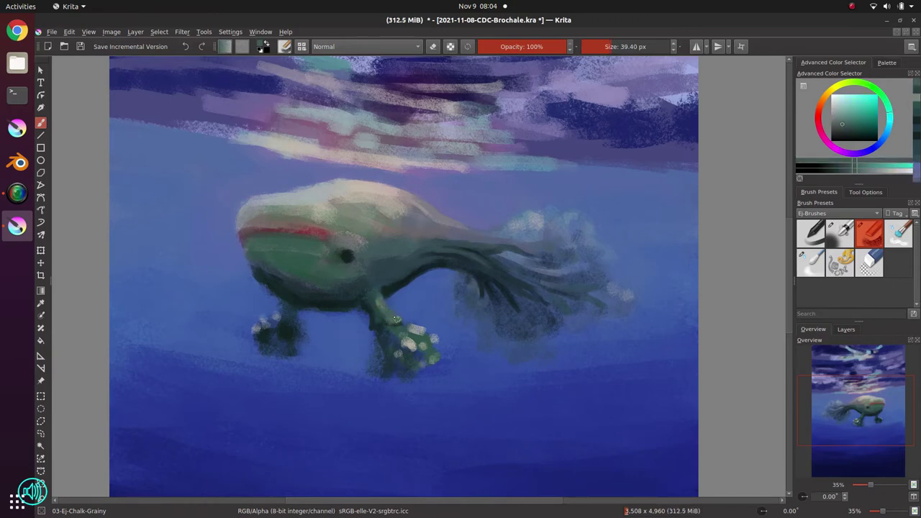
- Clean up the front and lower contour of the jaw with sampled water blue and green, enlarging the brush
{"action": "left_click", "coordinate": [265, 293], "text": "ctrl"}
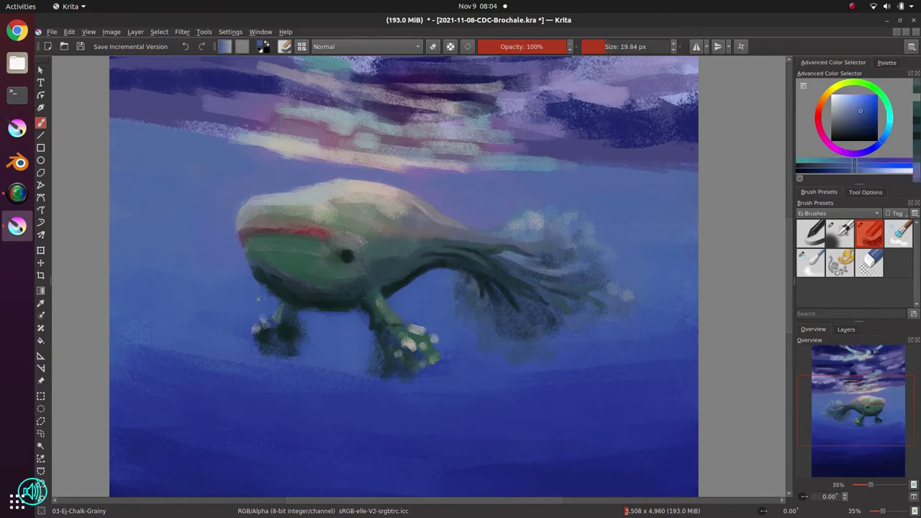
{"action": "key", "text": "bracketright"}
{"action": "key", "text": "bracketright"}
{"action": "key", "text": "bracketright"}
{"action": "left_click", "coordinate": [253, 284], "text": "ctrl"}
{"action": "left_click", "coordinate": [256, 251], "text": "ctrl"}
- Refine the far leg where it meets the belly with sampled dark green and teal strokes
{"action": "left_click", "coordinate": [287, 314], "text": "ctrl"}
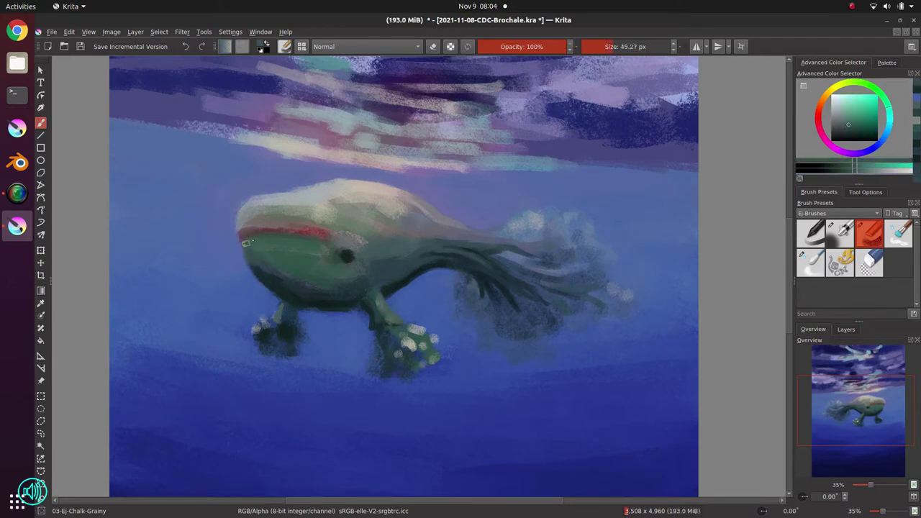
{"action": "left_click", "coordinate": [301, 320], "text": "ctrl"}
{"action": "mouse_move", "coordinate": [288, 314]}
{"action": "left_mouse_down"}
{"action": "mouse_move", "coordinate": [295, 325]}
{"action": "mouse_move", "coordinate": [305, 307]}
{"action": "left_mouse_up"}
{"action": "left_click", "coordinate": [293, 321], "text": "ctrl"}
{"action": "left_click", "coordinate": [294, 325], "text": "ctrl"}
{"action": "left_click", "coordinate": [303, 308], "text": "ctrl"}
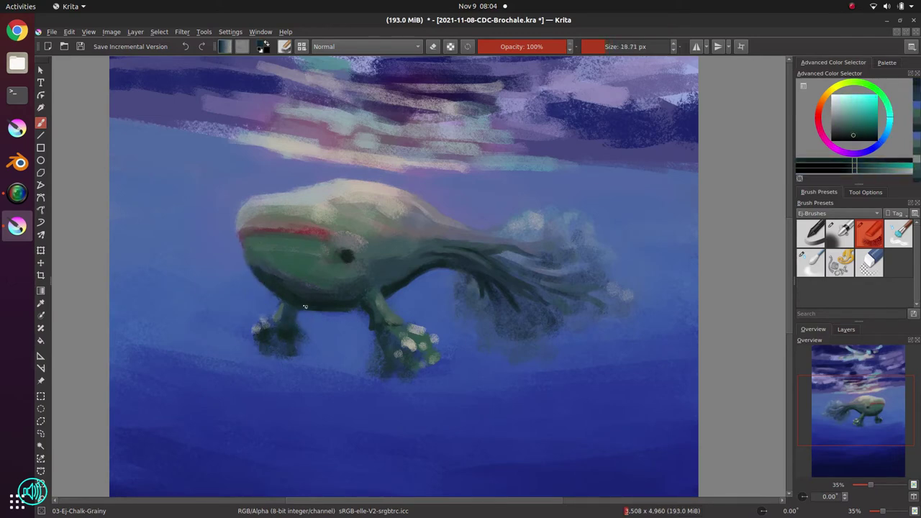
- Dab dark teal bumps over both feet with a sampled shadow color, adjusting the brush size
{"action": "key", "text": "bracketright"}
{"action": "key", "text": "bracketright"}
{"action": "left_click", "coordinate": [244, 396], "text": "ctrl"}
{"action": "left_click", "coordinate": [321, 303], "text": "ctrl"}
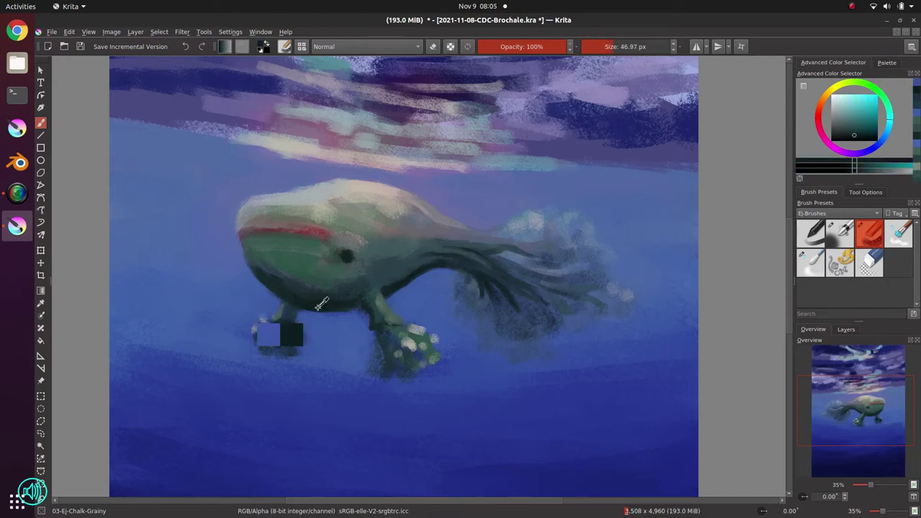
{"action": "left_click", "coordinate": [377, 345]}
{"action": "left_click", "coordinate": [397, 342]}
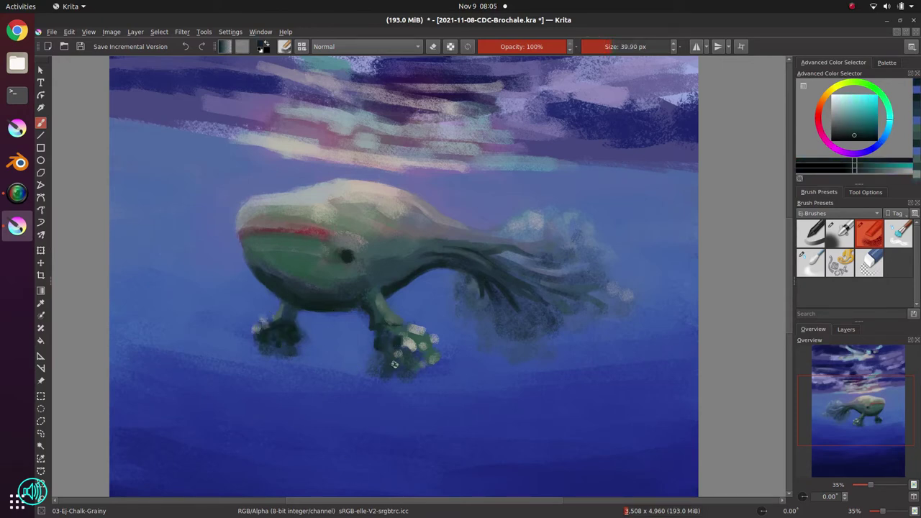
{"action": "mouse_move", "coordinate": [381, 359]}
{"action": "left_mouse_down"}
{"action": "mouse_move", "coordinate": [419, 381]}
{"action": "mouse_move", "coordinate": [391, 362]}
{"action": "left_mouse_up"}
{"action": "left_click", "coordinate": [375, 361]}
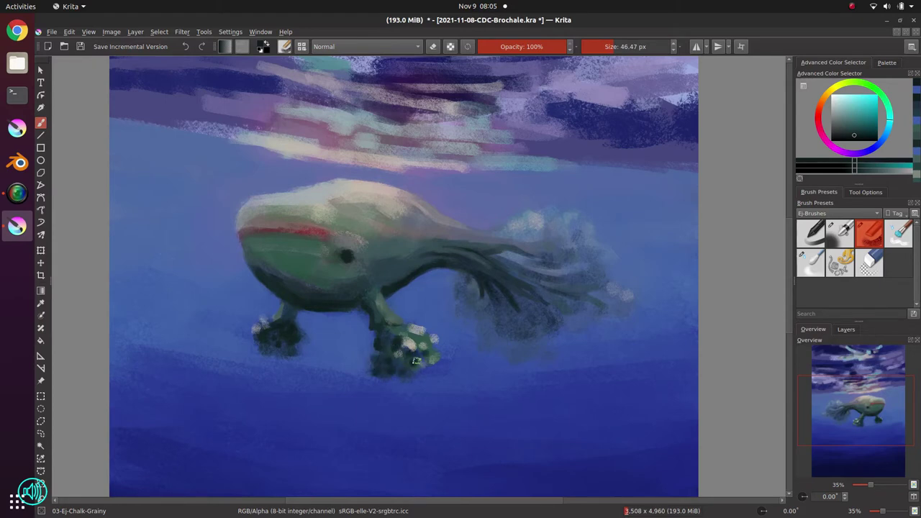
{"action": "left_click_drag", "start_coordinate": [390, 346], "coordinate": [383, 346], "text": "shift"}
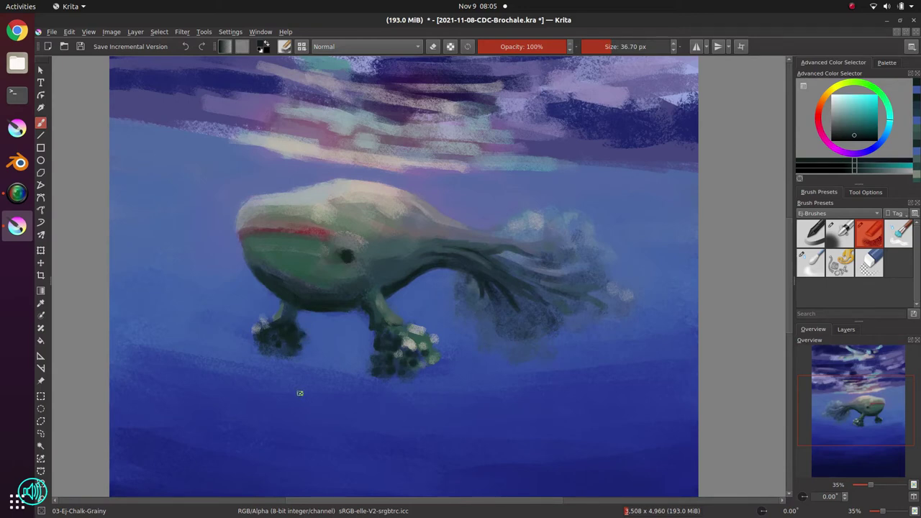
- Add pale warm highlights to the feet and near ankle, refining them with sampled teal, blue and green
{"action": "left_click", "coordinate": [290, 337], "text": "ctrl"}
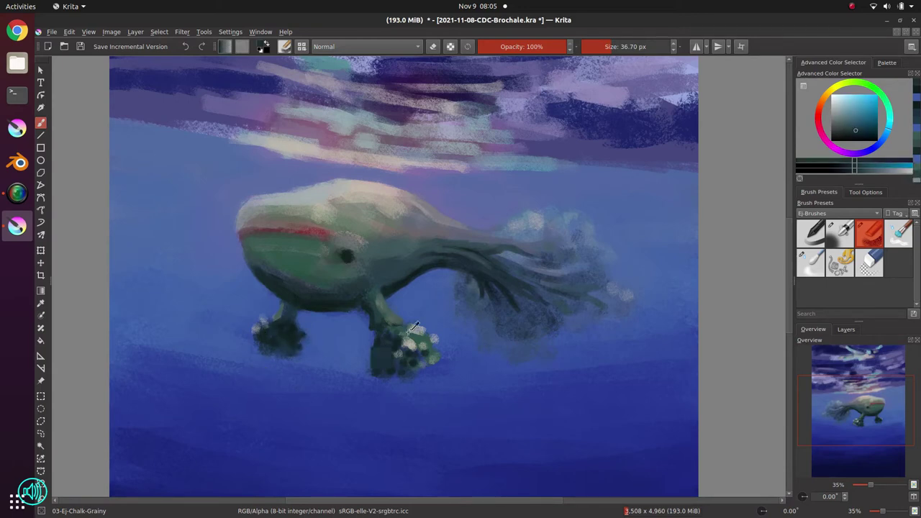
{"action": "key", "text": "bracketleft"}
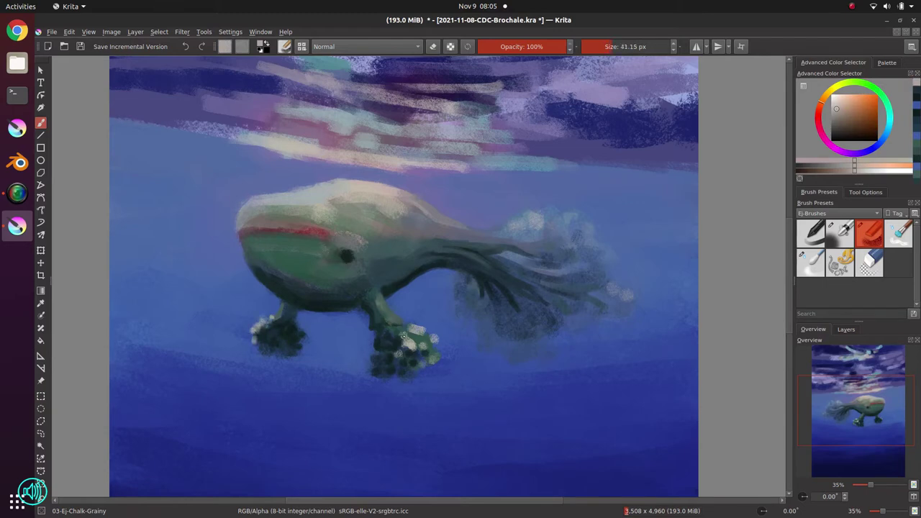
{"action": "left_click", "coordinate": [404, 332]}
{"action": "left_click_drag", "start_coordinate": [393, 318], "coordinate": [402, 323]}
{"action": "left_click", "coordinate": [392, 313]}
{"action": "left_click", "coordinate": [400, 318], "text": "ctrl"}
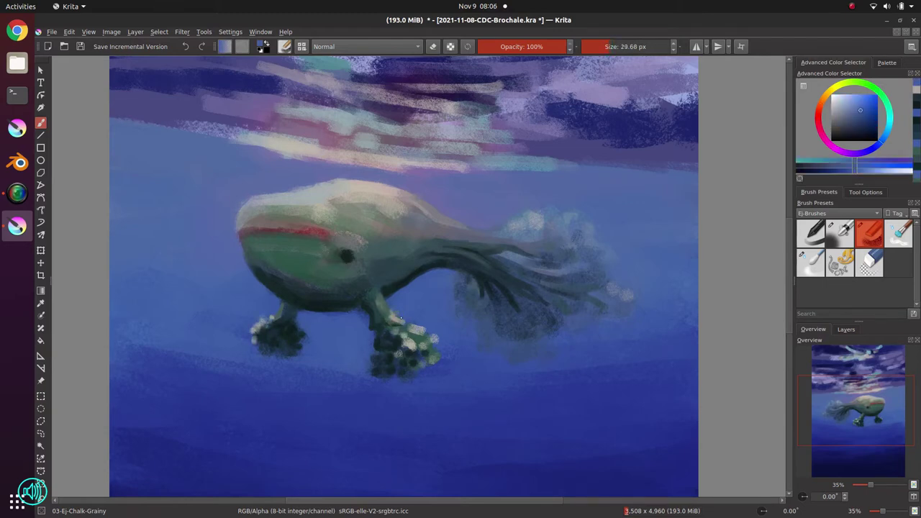
{"action": "left_click", "coordinate": [458, 250], "text": "ctrl"}
{"action": "key", "text": "bracketright"}
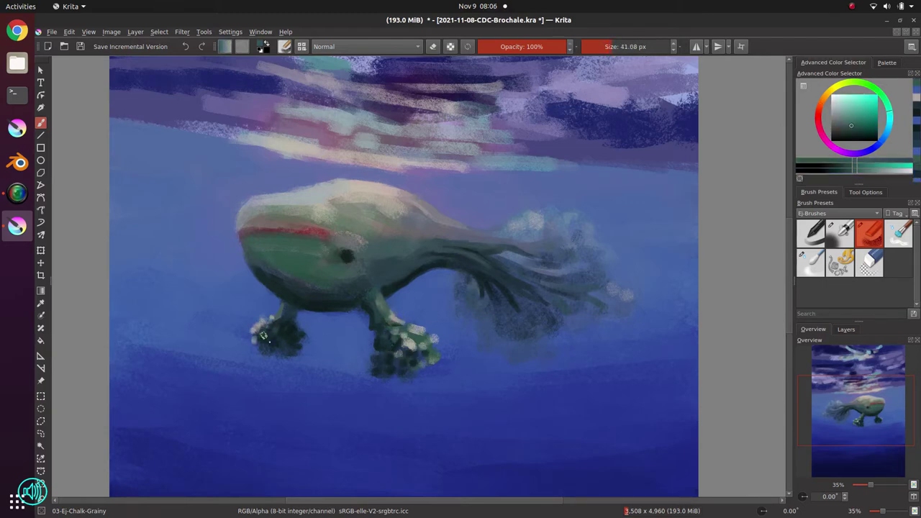
- Clean up the belly's lower edge between the legs with sampled dark teal and water blue
{"action": "left_click", "coordinate": [328, 386], "text": "ctrl"}
{"action": "left_click", "coordinate": [327, 308], "text": "ctrl"}
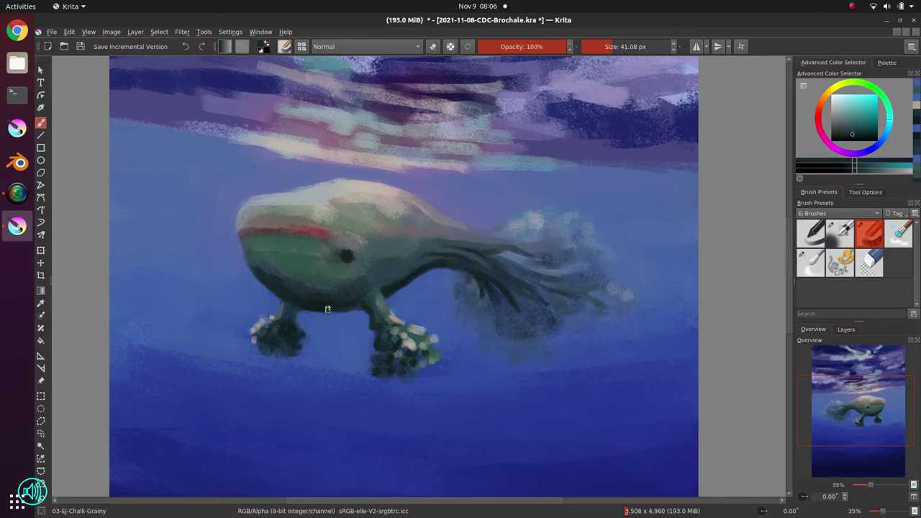
{"action": "left_click_drag", "start_coordinate": [327, 309], "coordinate": [367, 313]}
{"action": "left_click", "coordinate": [363, 318], "text": "ctrl"}
{"action": "left_click_drag", "start_coordinate": [364, 317], "coordinate": [357, 315]}
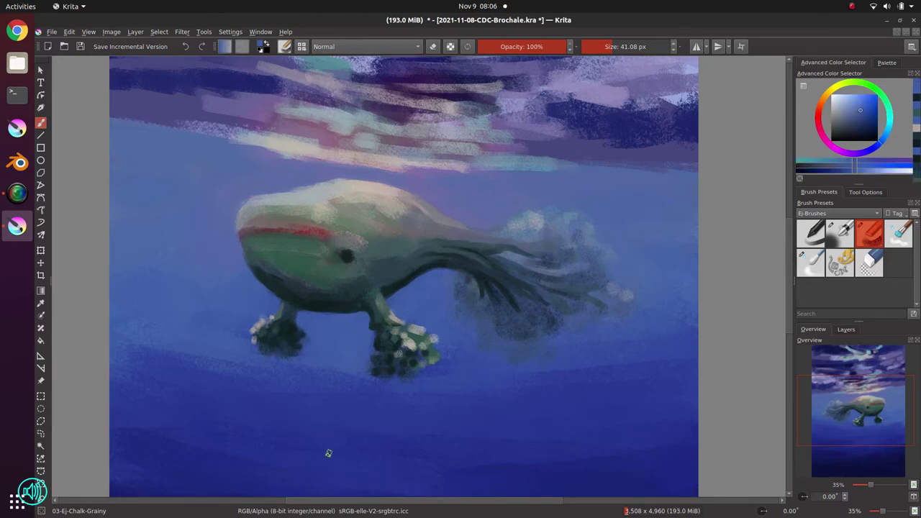
- Reshape the red mouth corner near the eye with sampled red and green strokes
{"action": "left_click", "coordinate": [307, 247], "text": "ctrl"}
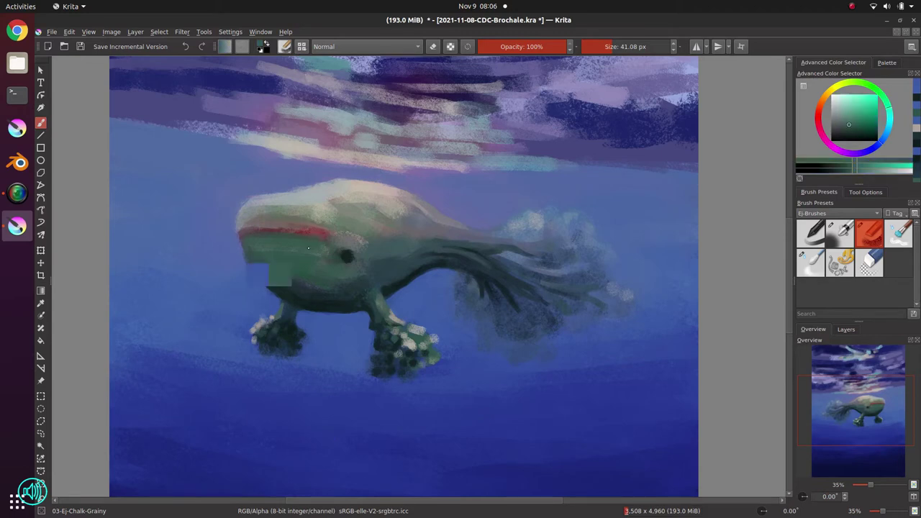
{"action": "left_click", "coordinate": [318, 234], "text": "ctrl"}
{"action": "left_click_drag", "start_coordinate": [323, 232], "coordinate": [343, 238]}
{"action": "left_click", "coordinate": [320, 242], "text": "ctrl"}
{"action": "left_click", "coordinate": [343, 230], "text": "ctrl"}
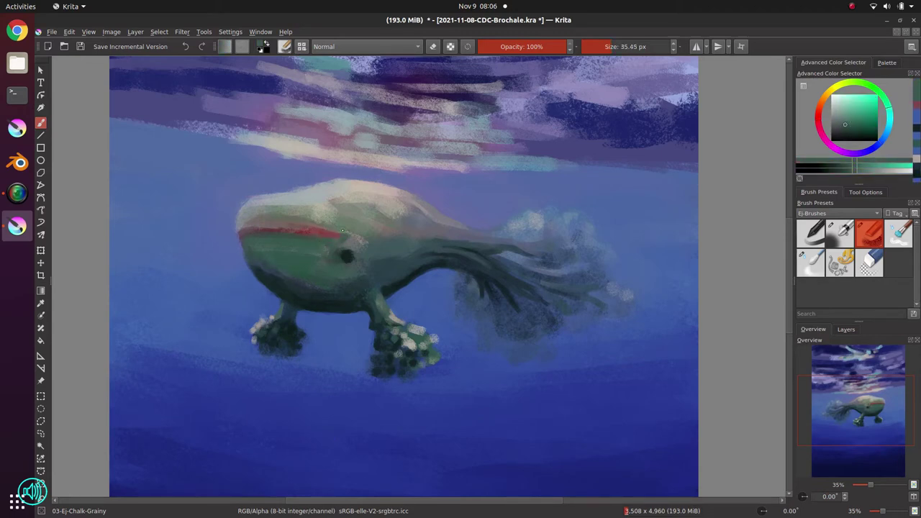
{"action": "left_click", "coordinate": [317, 232], "text": "ctrl"}
{"action": "left_click_drag", "start_coordinate": [331, 233], "coordinate": [323, 234]}
- Paint a dark line along the mouth and move the eye higher, covering its old position with sampled green
{"action": "left_click", "coordinate": [347, 256], "text": "ctrl"}
{"action": "mouse_move", "coordinate": [240, 231]}
{"action": "left_mouse_down"}
{"action": "mouse_move", "coordinate": [261, 244]}
{"action": "mouse_move", "coordinate": [261, 225]}
{"action": "mouse_move", "coordinate": [253, 228]}
{"action": "mouse_move", "coordinate": [321, 232]}
{"action": "mouse_move", "coordinate": [337, 267]}
{"action": "mouse_move", "coordinate": [344, 250]}
{"action": "mouse_move", "coordinate": [336, 303]}
{"action": "mouse_move", "coordinate": [319, 304]}
{"action": "mouse_move", "coordinate": [338, 257]}
{"action": "left_mouse_up"}
{"action": "left_click", "coordinate": [333, 261], "text": "ctrl"}
{"action": "left_click", "coordinate": [284, 306], "text": "ctrl"}
{"action": "left_click", "coordinate": [353, 243], "text": "ctrl"}
{"action": "left_click", "coordinate": [346, 245]}
{"action": "left_click", "coordinate": [346, 264], "text": "ctrl"}
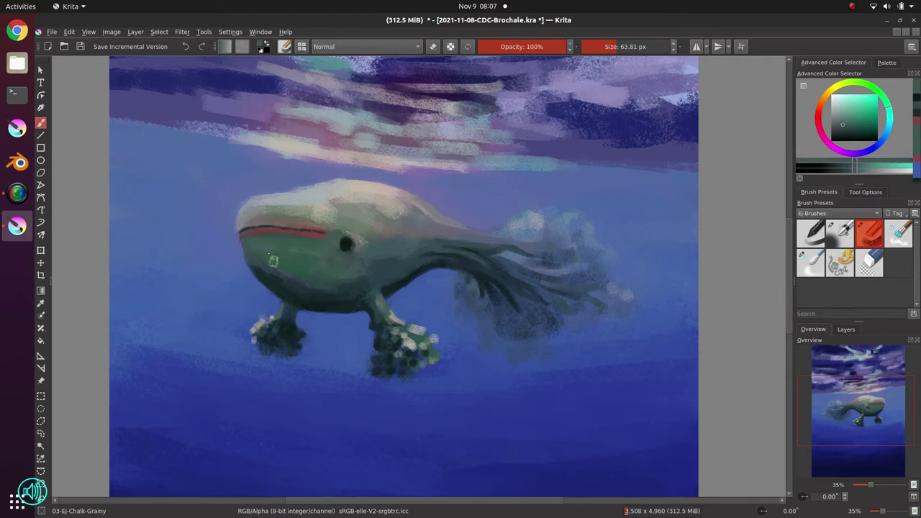
- Smooth the top of the head with sampled light greens and beige, and clean its outline with water blue
{"action": "left_click", "coordinate": [295, 215], "text": "ctrl"}
{"action": "left_click", "coordinate": [297, 213], "text": "ctrl"}
{"action": "mouse_move", "coordinate": [264, 211]}
{"action": "left_mouse_down"}
{"action": "mouse_move", "coordinate": [337, 216]}
{"action": "mouse_move", "coordinate": [319, 177]}
{"action": "left_mouse_up"}
{"action": "left_click", "coordinate": [326, 210], "text": "ctrl"}
{"action": "left_click", "coordinate": [351, 215], "text": "ctrl"}
{"action": "left_click", "coordinate": [337, 202], "text": "ctrl"}
{"action": "left_click", "coordinate": [319, 175], "text": "ctrl"}
{"action": "left_click", "coordinate": [359, 186], "text": "ctrl"}
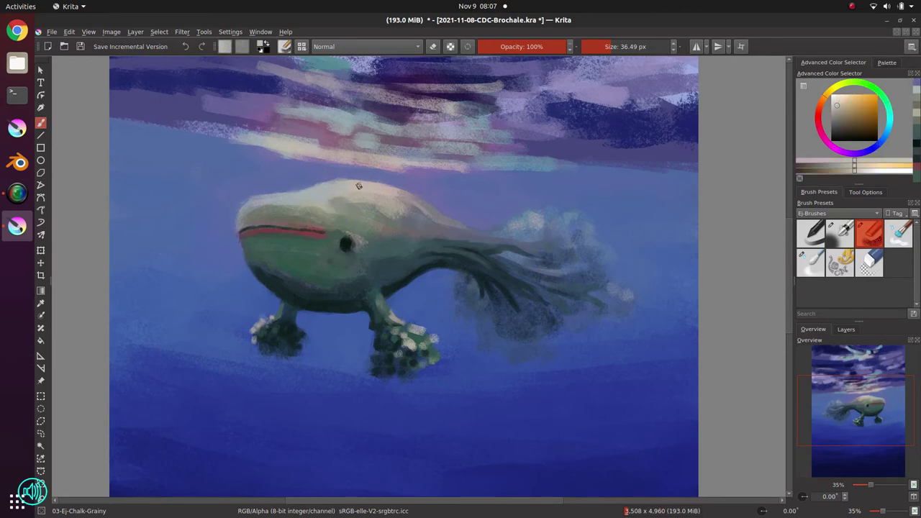
- Cover the pale patch beside the eye with sampled green, blend the upper back with sampled light tones, and save the painting
{"action": "left_click", "coordinate": [361, 247], "text": "ctrl"}
{"action": "left_click", "coordinate": [355, 245], "text": "ctrl"}
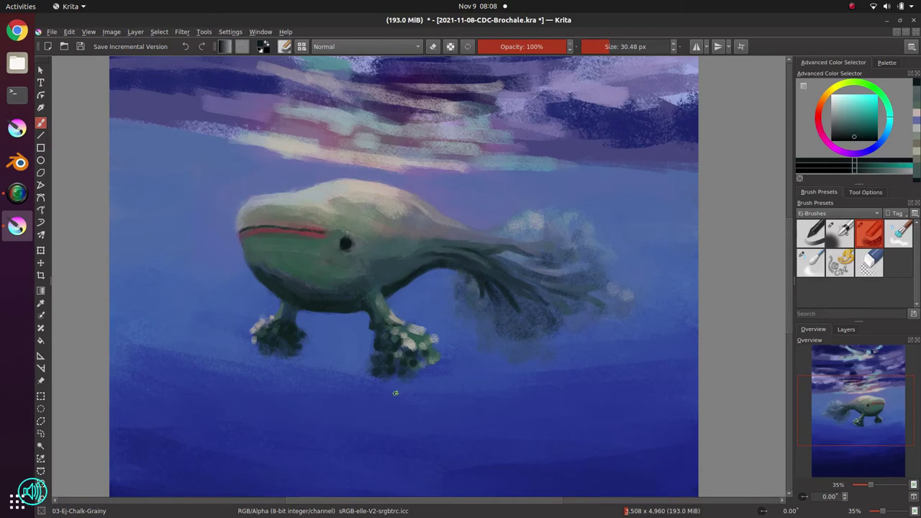
{"action": "left_click", "coordinate": [385, 216], "text": "ctrl"}
{"action": "left_click_drag", "start_coordinate": [384, 215], "coordinate": [397, 216], "text": "shift"}
{"action": "left_click", "coordinate": [402, 209], "text": "ctrl"}
{"action": "left_click", "coordinate": [418, 204], "text": "ctrl"}
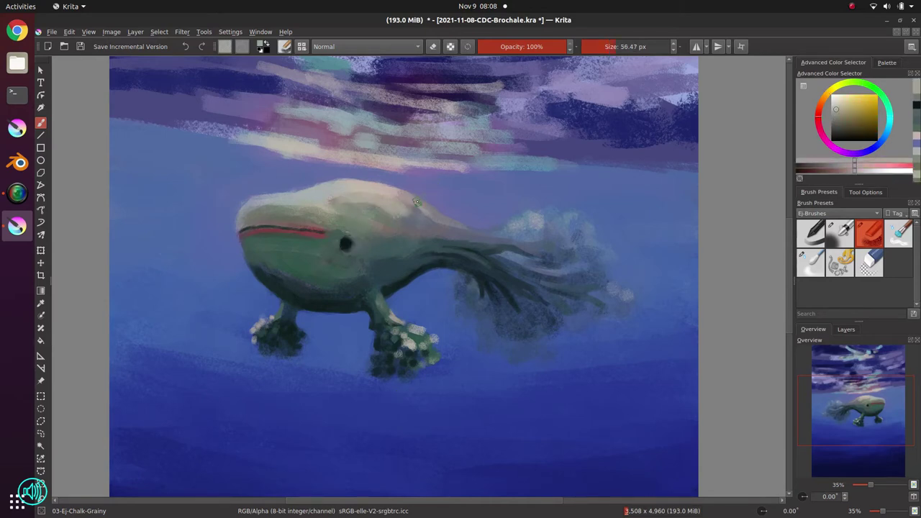
{"action": "key", "text": "ctrl+s"}
- Smooth the lower belly and the top of the rear leg with sampled greens
{"action": "left_click", "coordinate": [346, 285], "text": "ctrl"}
{"action": "mouse_move", "coordinate": [347, 285]}
{"action": "left_mouse_down"}
{"action": "mouse_move", "coordinate": [365, 270]}
{"action": "mouse_move", "coordinate": [389, 278]}
{"action": "mouse_move", "coordinate": [378, 291]}
{"action": "left_mouse_up"}
{"action": "left_click", "coordinate": [392, 263], "text": "ctrl"}
{"action": "left_click", "coordinate": [389, 283], "text": "ctrl"}
{"action": "left_click_drag", "start_coordinate": [374, 298], "coordinate": [377, 310]}
- Soften the tail's strands and the gaps between them with sampled blue and grey-blue strokes
{"action": "left_click", "coordinate": [498, 323], "text": "ctrl"}
{"action": "left_click_drag", "start_coordinate": [499, 289], "coordinate": [508, 289], "text": "shift"}
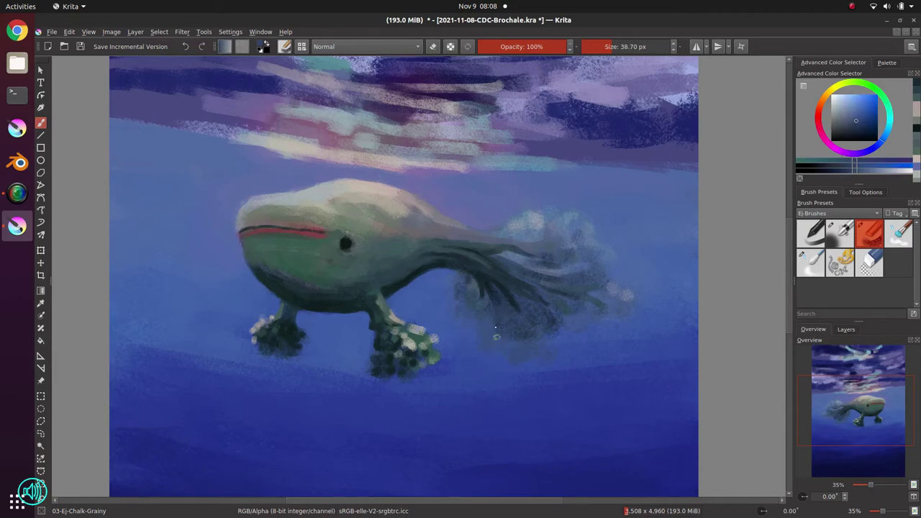
{"action": "left_click", "coordinate": [499, 238], "text": "ctrl"}
{"action": "left_click", "coordinate": [531, 234], "text": "ctrl"}
{"action": "mouse_move", "coordinate": [499, 236]}
{"action": "left_mouse_down"}
{"action": "mouse_move", "coordinate": [519, 233]}
{"action": "mouse_move", "coordinate": [527, 243]}
{"action": "left_mouse_up"}
{"action": "left_click", "coordinate": [498, 297], "text": "ctrl"}
{"action": "left_click_drag", "start_coordinate": [500, 297], "coordinate": [505, 304]}
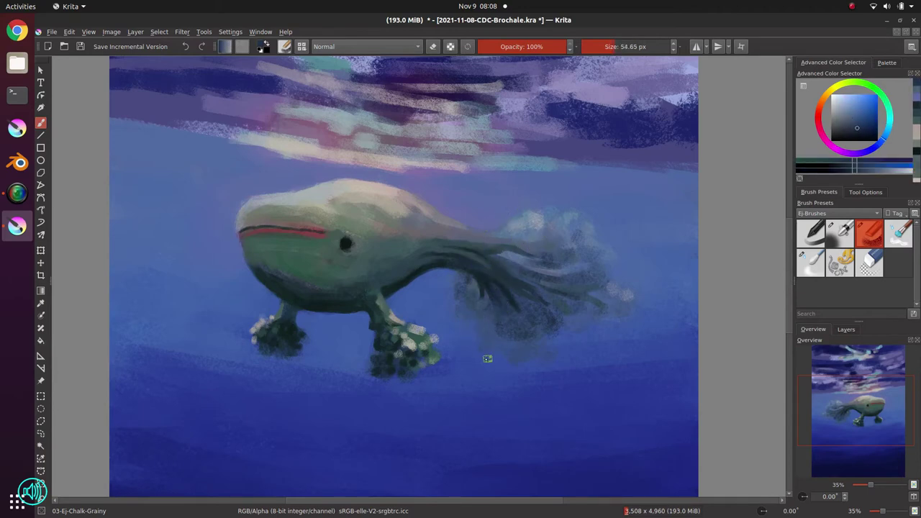
{"action": "left_click", "coordinate": [486, 314], "text": "ctrl"}
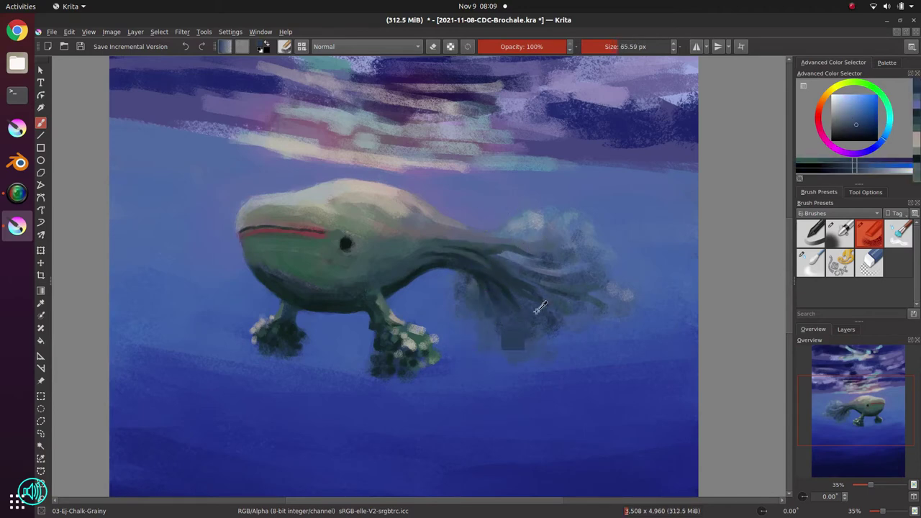
- Dab sampled dark teal spots along the lower and outer fringe of the tail
{"action": "left_click", "coordinate": [515, 301], "text": "ctrl"}
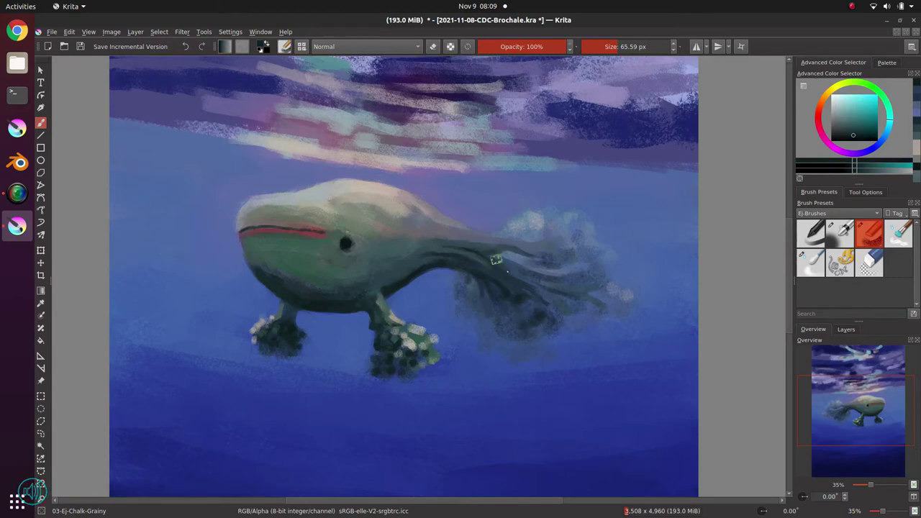
{"action": "mouse_move", "coordinate": [522, 323]}
{"action": "left_mouse_down"}
{"action": "mouse_move", "coordinate": [475, 295]}
{"action": "mouse_move", "coordinate": [515, 343]}
{"action": "mouse_move", "coordinate": [557, 326]}
{"action": "mouse_move", "coordinate": [536, 336]}
{"action": "left_mouse_up"}
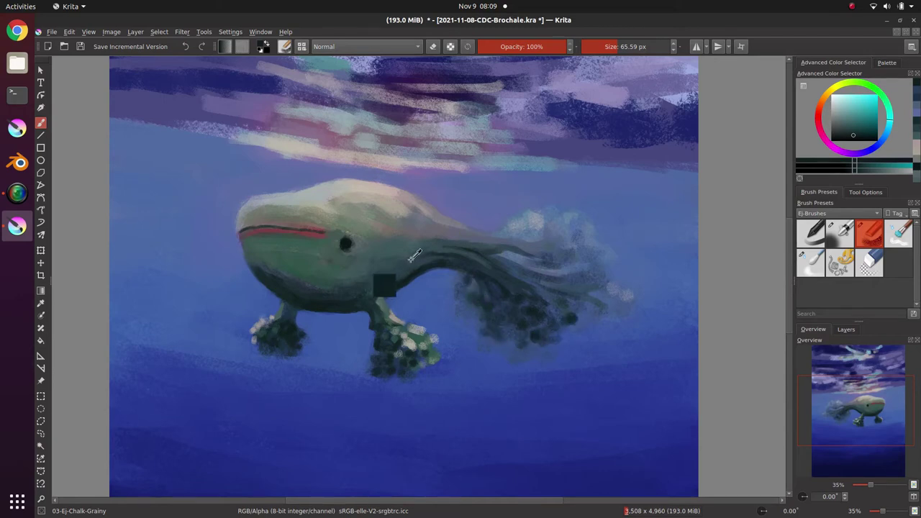
{"action": "left_click", "coordinate": [409, 262], "text": "ctrl"}
{"action": "key", "text": "bracketright"}
{"action": "left_click_drag", "start_coordinate": [565, 296], "coordinate": [581, 279]}
{"action": "left_click", "coordinate": [582, 312]}
{"action": "left_click", "coordinate": [598, 317]}
{"action": "left_click", "coordinate": [594, 291]}
- Dab sampled light green spots across the outer tail fringe and at its front edge behind the leg
{"action": "left_click", "coordinate": [392, 203], "text": "ctrl"}
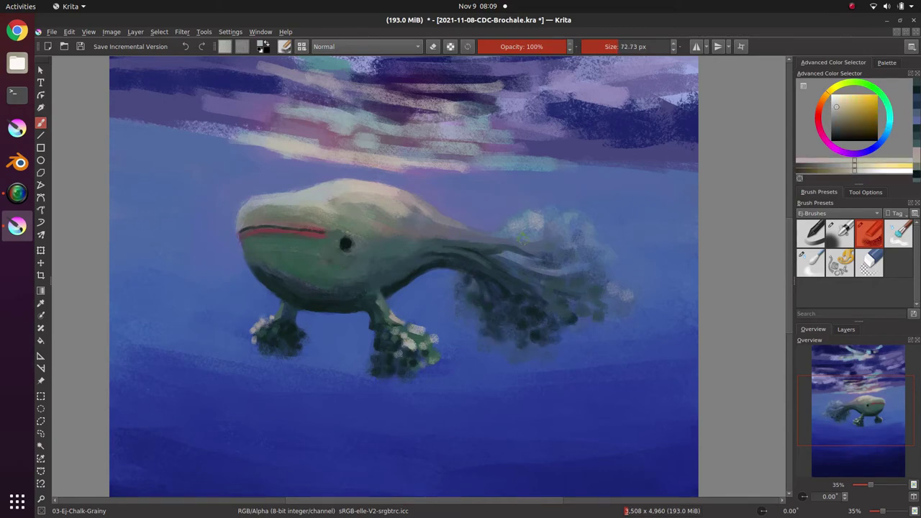
{"action": "key", "text": "bracketleft"}
{"action": "key", "text": "bracketleft"}
{"action": "key", "text": "bracketleft"}
{"action": "key", "text": "bracketleft"}
{"action": "left_click", "coordinate": [374, 230], "text": "ctrl"}
{"action": "left_click_drag", "start_coordinate": [517, 256], "coordinate": [534, 256]}
{"action": "left_click", "coordinate": [546, 260]}
{"action": "left_click", "coordinate": [571, 276]}
{"action": "left_click", "coordinate": [459, 279]}
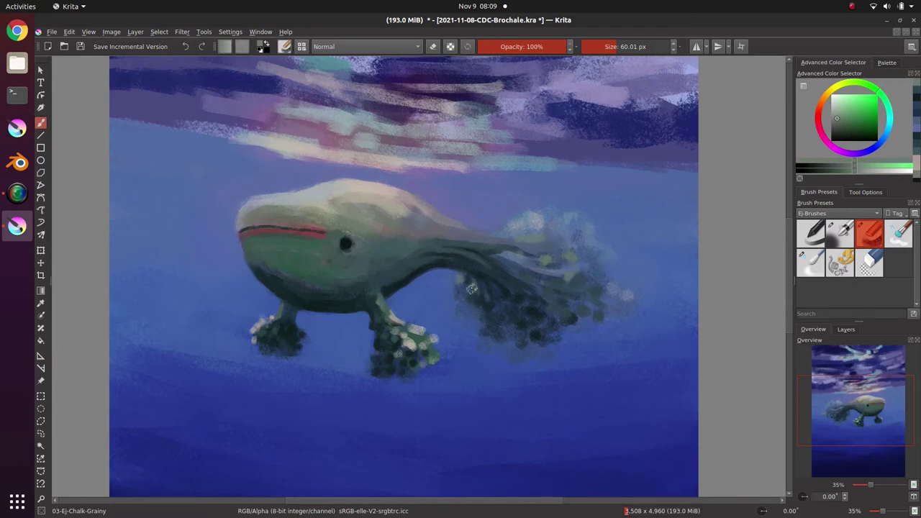
{"action": "left_click", "coordinate": [457, 295]}
{"action": "left_click", "coordinate": [588, 267]}
{"action": "left_click", "coordinate": [576, 239]}
{"action": "left_click", "coordinate": [601, 252]}
- Fill the middle of the tail fringe with smaller sampled dark blue and teal dabs
{"action": "key", "text": "bracketleft"}
{"action": "key", "text": "bracketleft"}
{"action": "key", "text": "bracketleft"}
{"action": "key", "text": "bracketleft"}
{"action": "left_click", "coordinate": [586, 277], "text": "ctrl"}
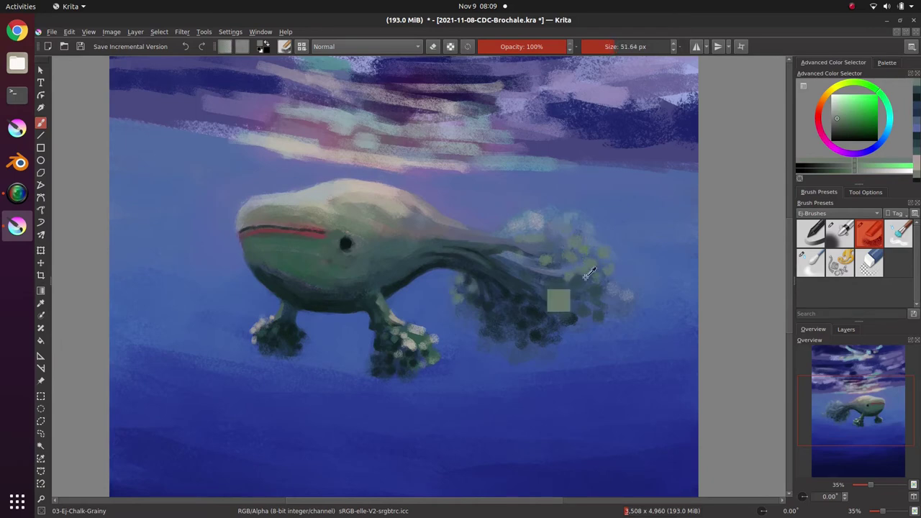
{"action": "left_click", "coordinate": [551, 290], "text": "ctrl"}
{"action": "left_click", "coordinate": [536, 295]}
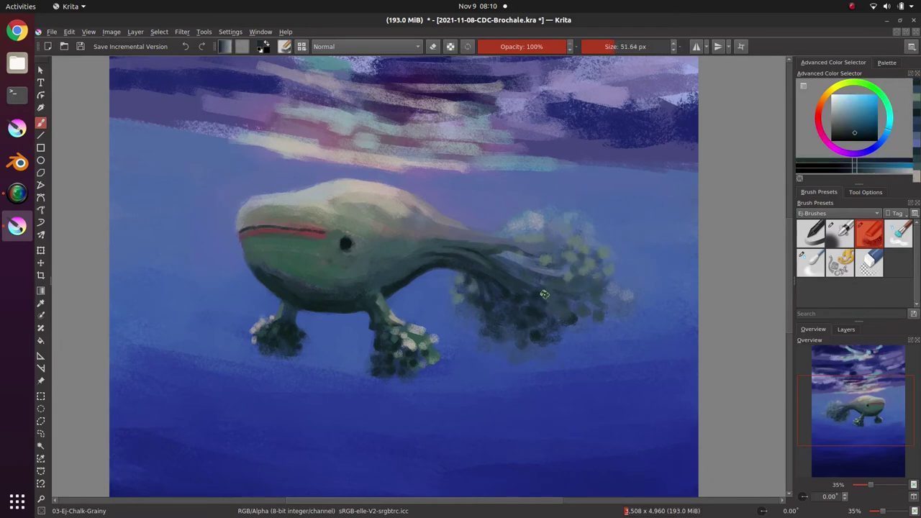
{"action": "left_click", "coordinate": [408, 280], "text": "ctrl"}
{"action": "left_click", "coordinate": [567, 291]}
{"action": "left_click", "coordinate": [556, 301]}
{"action": "left_click", "coordinate": [603, 305]}
{"action": "left_click", "coordinate": [575, 275]}
{"action": "left_click_drag", "start_coordinate": [521, 291], "coordinate": [504, 291]}
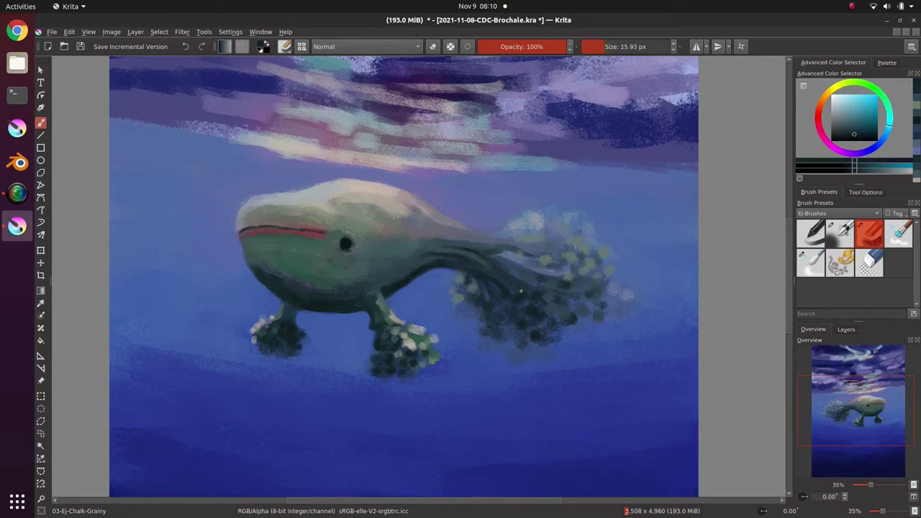
- Enlarge the brush to 63.23 px and dab dark teal spots into the upper tail fringe
{"action": "key", "text": "bracketright"}
{"action": "key", "text": "bracketright"}
{"action": "key", "text": "bracketright"}
{"action": "key", "text": "bracketright"}
{"action": "key", "text": "bracketright"}
{"action": "key", "text": "bracketright"}
{"action": "key", "text": "bracketright"}
{"action": "key", "text": "bracketright"}
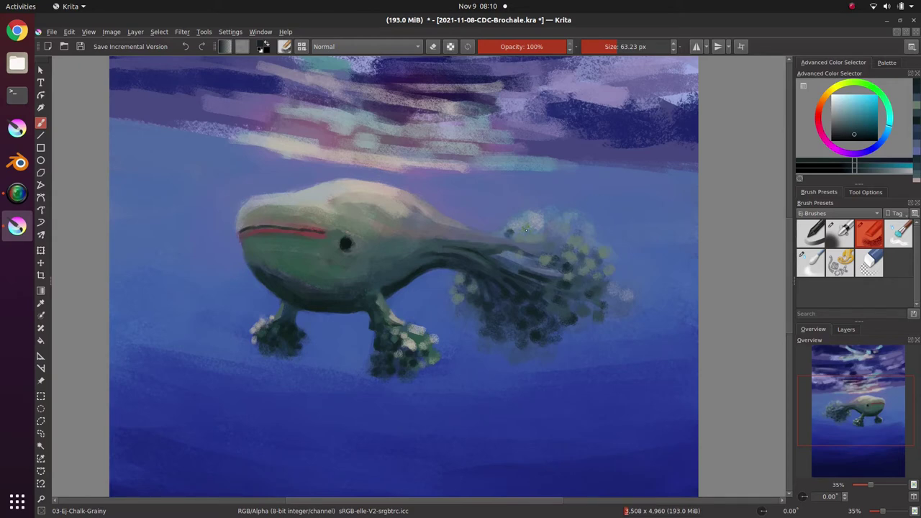
{"action": "left_click", "coordinate": [545, 243]}
{"action": "left_click", "coordinate": [535, 245]}
- Add sampled grey-blue dabs between the upper tail spots and touch up where the fringe meets the tail
{"action": "left_click", "coordinate": [565, 245], "text": "ctrl"}
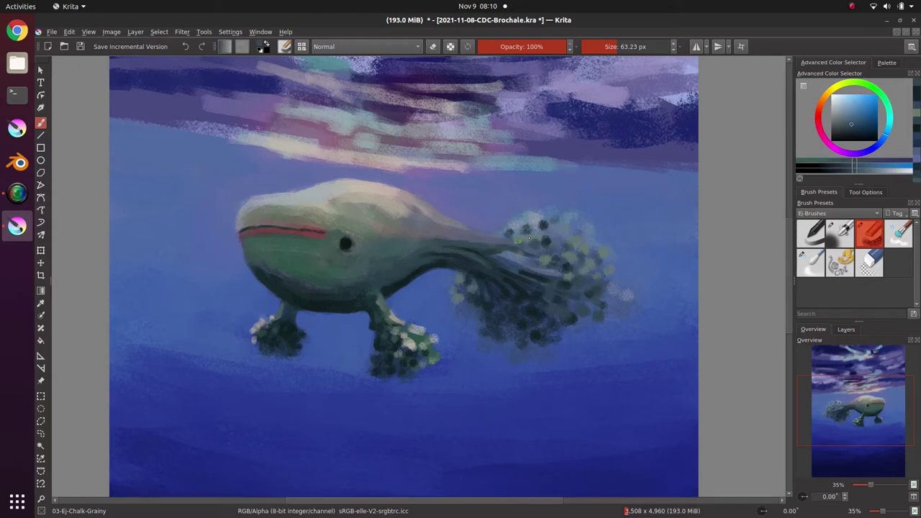
{"action": "left_click", "coordinate": [521, 236]}
{"action": "left_click", "coordinate": [539, 235]}
{"action": "left_click", "coordinate": [558, 233]}
{"action": "left_click", "coordinate": [445, 213], "text": "ctrl"}
{"action": "left_click_drag", "start_coordinate": [521, 238], "coordinate": [509, 243]}
{"action": "left_click", "coordinate": [499, 225], "text": "ctrl"}
{"action": "left_click", "coordinate": [505, 232]}
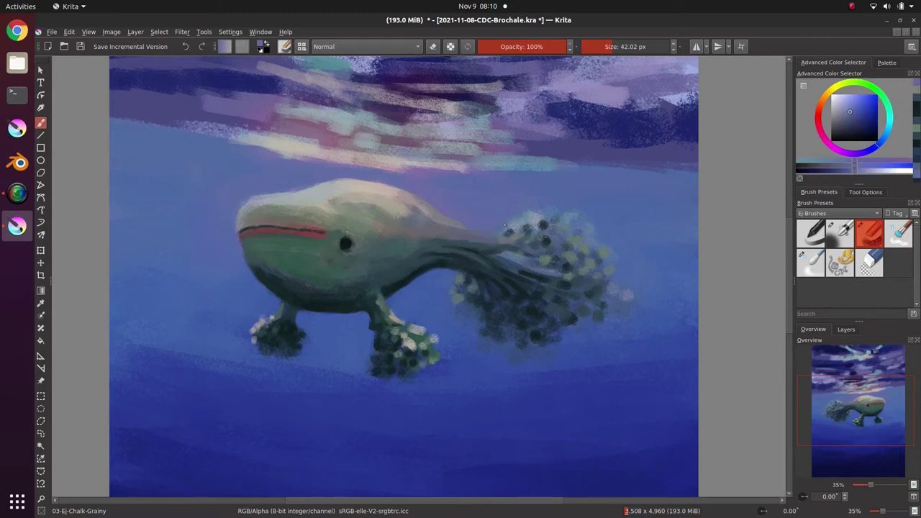
- Refine the upper edge of the tail fringe with small dabs of sampled water blue and grey-green
{"action": "left_click", "coordinate": [509, 219], "text": "ctrl"}
{"action": "key", "text": "bracketleft"}
{"action": "left_click", "coordinate": [520, 224]}
{"action": "left_click", "coordinate": [529, 216], "text": "ctrl"}
{"action": "left_click", "coordinate": [535, 223]}
{"action": "left_click", "coordinate": [534, 225], "text": "ctrl"}
{"action": "key", "text": "bracketright"}
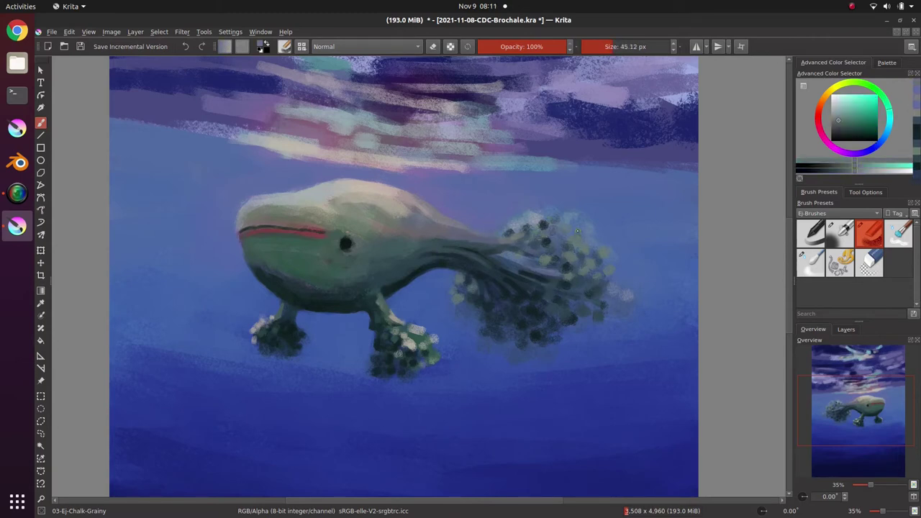
- Dot pale beige sampled from the back over the upper tail fringe and paint a light streak along the top strand
{"action": "left_click", "coordinate": [387, 185], "text": "ctrl"}
{"action": "key", "text": "bracketleft"}
{"action": "key", "text": "bracketleft"}
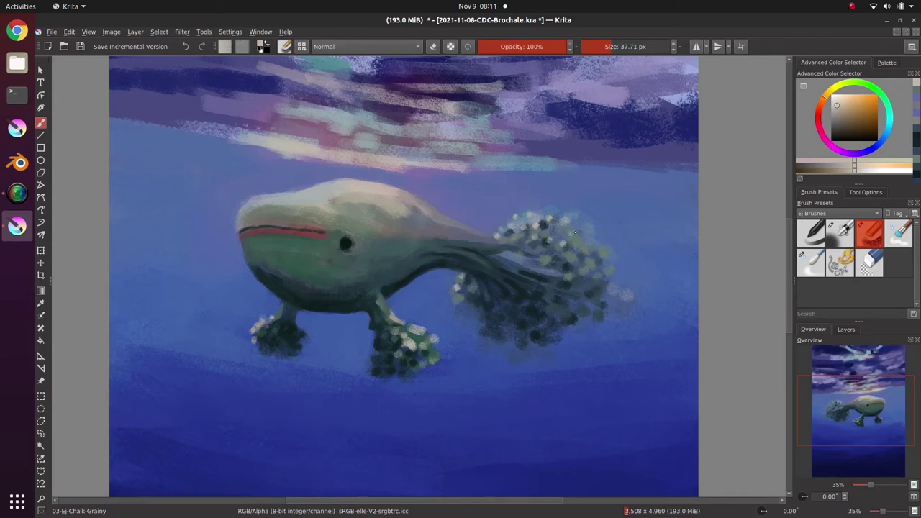
{"action": "key", "text": "bracketleft"}
{"action": "key", "text": "bracketleft"}
{"action": "key", "text": "bracketleft"}
{"action": "key", "text": "bracketleft"}
{"action": "left_click_drag", "start_coordinate": [546, 252], "coordinate": [469, 234]}
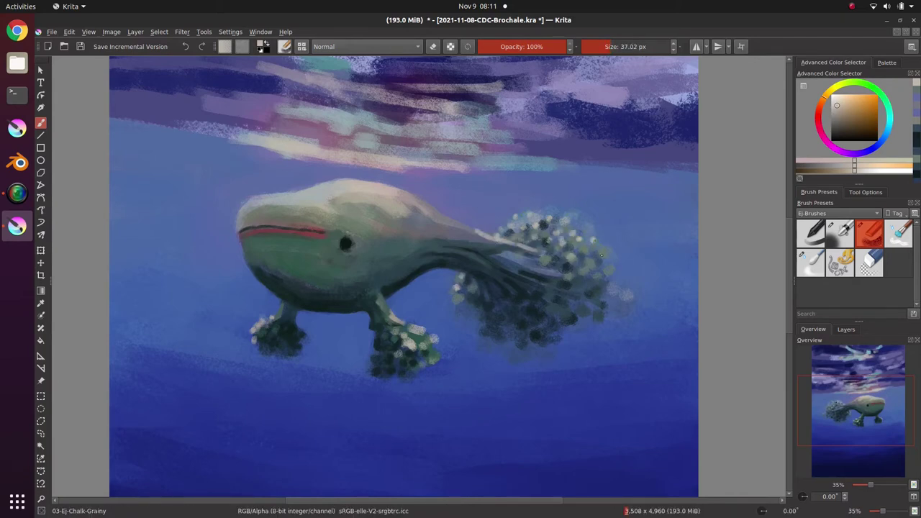
- Add larger pale beige dots to the outer part of the tail fringe and save the painting
{"action": "key", "text": "bracketright"}
{"action": "key", "text": "bracketright"}
{"action": "key", "text": "bracketright"}
{"action": "left_click", "coordinate": [585, 259]}
{"action": "left_click", "coordinate": [575, 246]}
{"action": "left_click", "coordinate": [602, 260]}
{"action": "left_click", "coordinate": [592, 252]}
{"action": "key", "text": "ctrl+s"}
- Glaze water blue over the lower tail fringe with a 165.47 px brush at 19% opacity, and restore the opacity to 100%
{"action": "left_click_drag", "start_coordinate": [454, 305], "coordinate": [481, 305]}
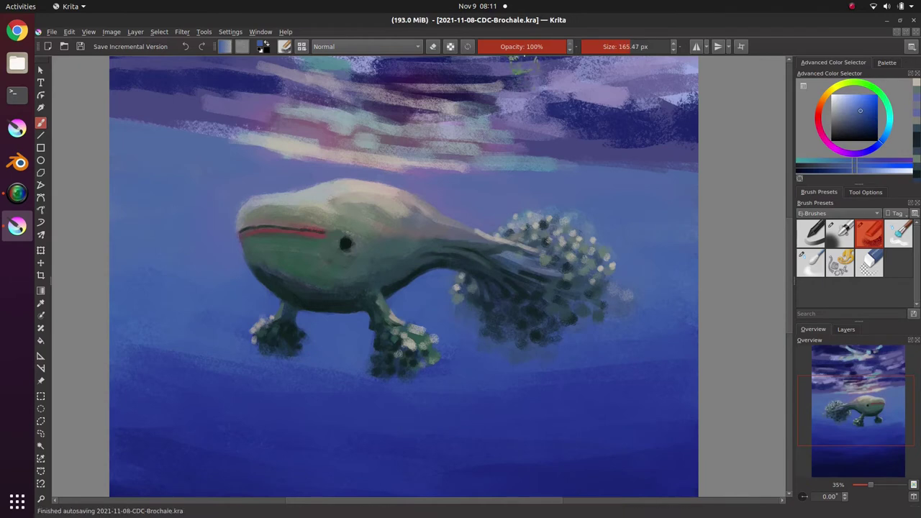
{"action": "left_click", "coordinate": [522, 47]}
{"action": "left_click_drag", "start_coordinate": [454, 259], "coordinate": [580, 317]}
{"action": "key", "text": "ctrl+z"}
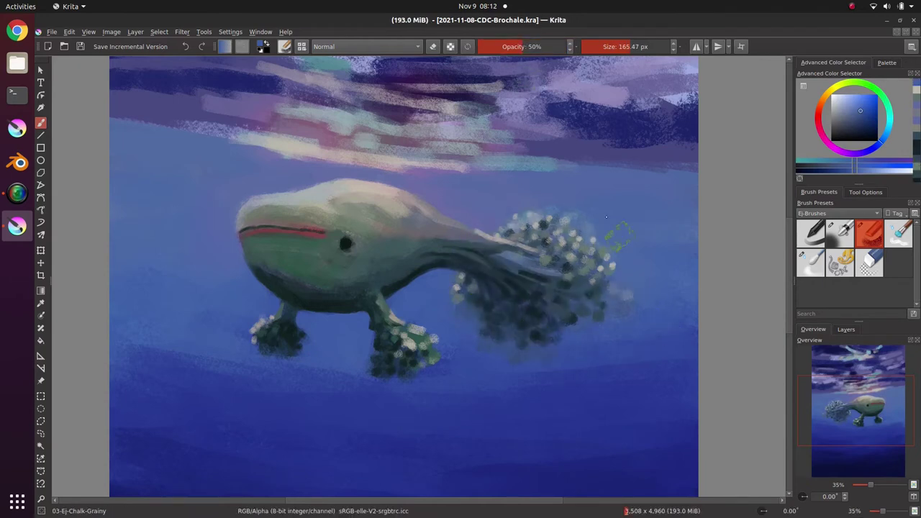
{"action": "left_click", "coordinate": [494, 46]}
{"action": "left_click_drag", "start_coordinate": [516, 287], "coordinate": [590, 318]}
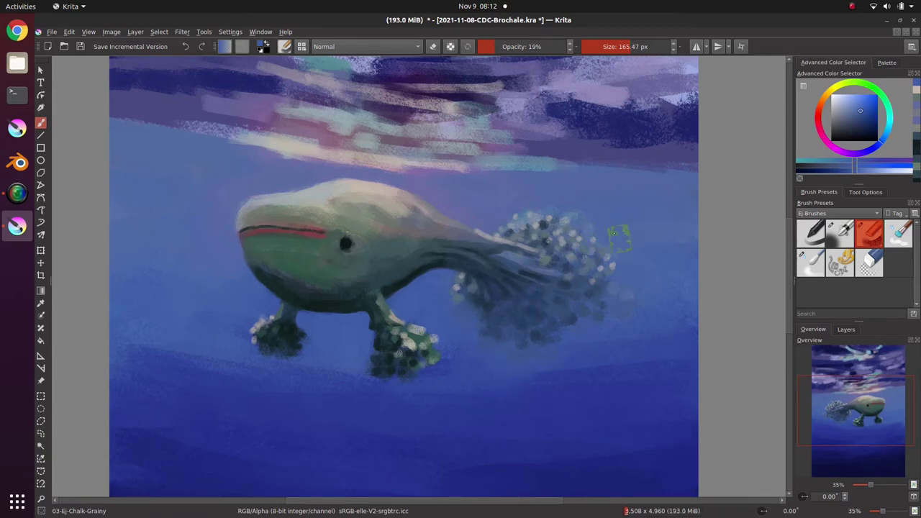
{"action": "key", "text": "o"}
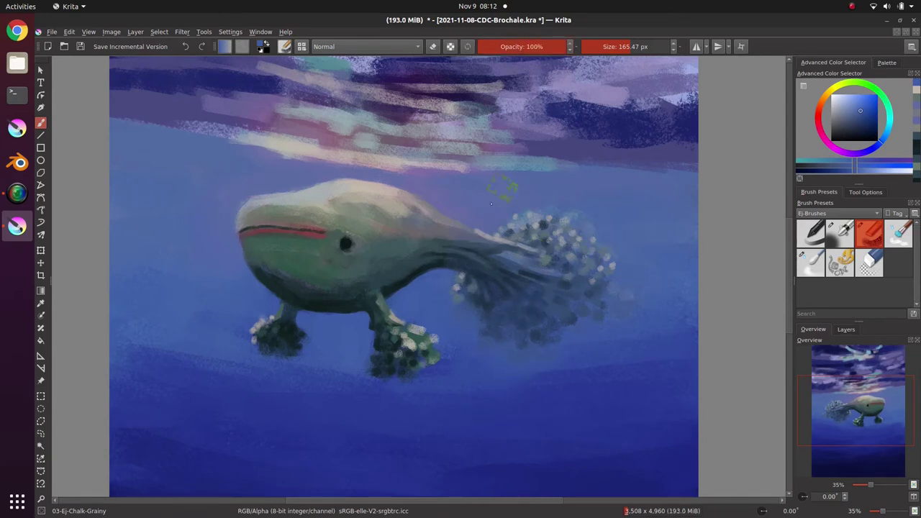
- Tone down the pale streak at the tail's base and clean its upper edge with sampled water blues
{"action": "key", "text": "bracketleft"}
{"action": "left_click_drag", "start_coordinate": [502, 236], "coordinate": [471, 229]}
{"action": "key", "text": "bracketleft"}
{"action": "left_click", "coordinate": [478, 242], "text": "ctrl"}
{"action": "left_click", "coordinate": [472, 220], "text": "ctrl"}
{"action": "key", "text": "bracketleft"}
{"action": "key", "text": "bracketleft"}
{"action": "left_click", "coordinate": [467, 234], "text": "ctrl"}
{"action": "key", "text": "bracketleft"}
{"action": "left_click", "coordinate": [462, 222], "text": "ctrl"}
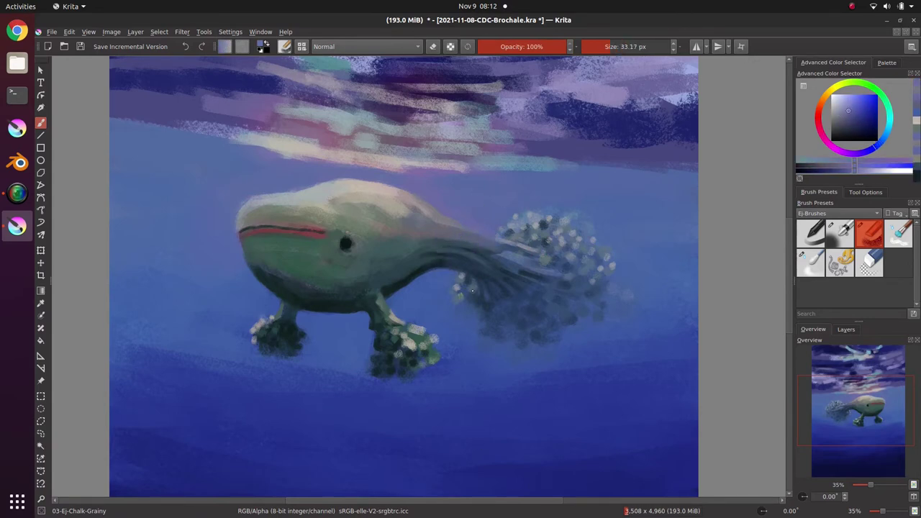
- Soften the faint outer edge of the tail fringe with sampled water blue
{"action": "key", "text": "bracketright"}
{"action": "key", "text": "bracketright"}
{"action": "left_click", "coordinate": [633, 280], "text": "ctrl"}
{"action": "left_click_drag", "start_coordinate": [627, 288], "coordinate": [640, 295]}
{"action": "left_click", "coordinate": [602, 330], "text": "ctrl"}
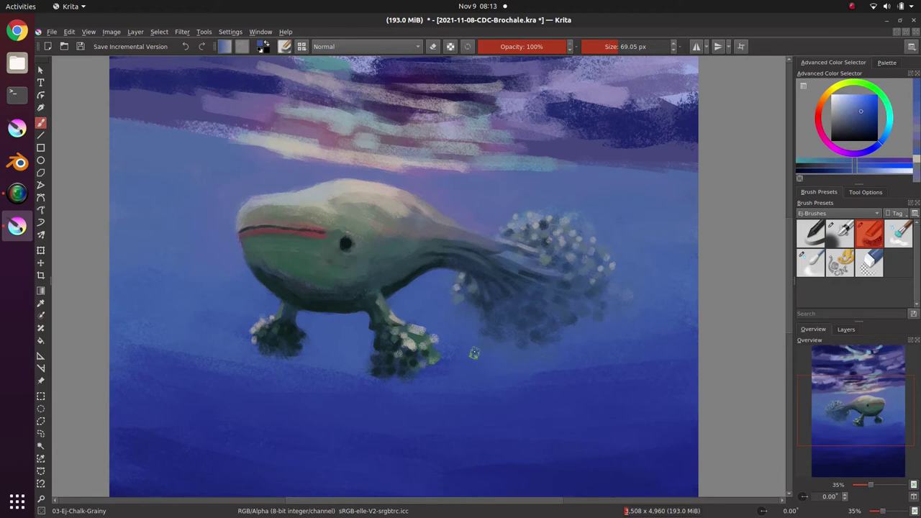
- Clean the water around and below both feet with sampled blues, and save the painting
{"action": "left_click_drag", "start_coordinate": [449, 365], "coordinate": [462, 364]}
{"action": "left_click_drag", "start_coordinate": [435, 366], "coordinate": [456, 365]}
{"action": "left_click", "coordinate": [340, 364], "text": "ctrl"}
{"action": "left_click_drag", "start_coordinate": [366, 382], "coordinate": [307, 376]}
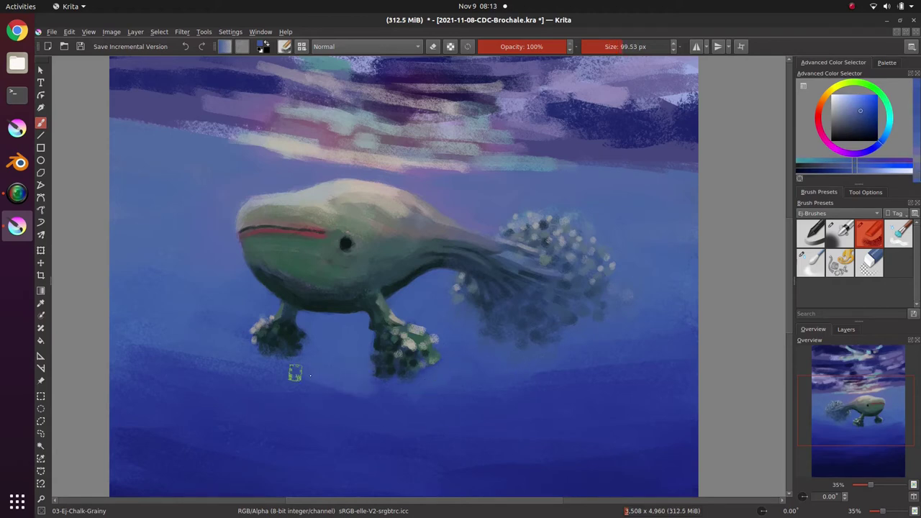
{"action": "left_click", "coordinate": [325, 354], "text": "ctrl"}
{"action": "left_click_drag", "start_coordinate": [241, 330], "coordinate": [246, 318]}
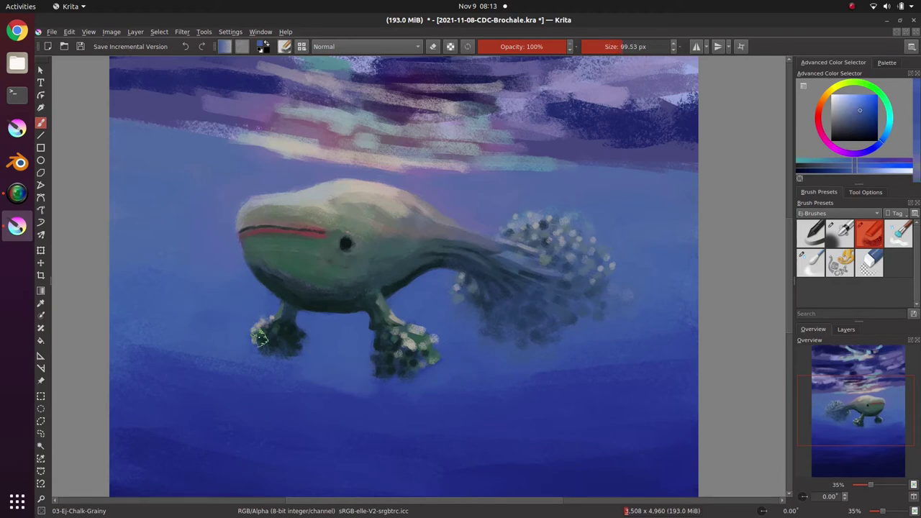
{"action": "key", "text": "ctrl+s"}
- Sample the back's pale beige, lighten it, and paint fine highlight strokes on top of the head with a 19.03 px brush
{"action": "left_click", "coordinate": [404, 202], "text": "ctrl"}
{"action": "left_click", "coordinate": [836, 106]}
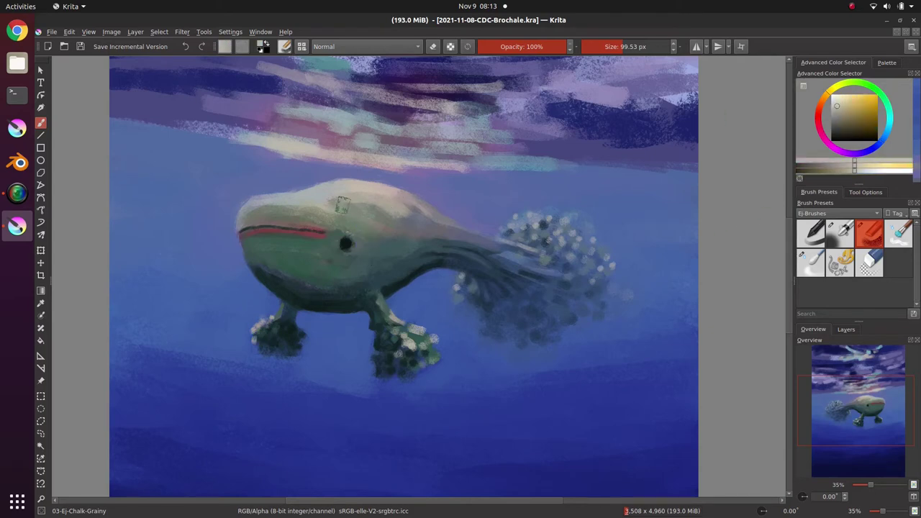
{"action": "left_click", "coordinate": [607, 46]}
{"action": "left_click", "coordinate": [836, 105]}
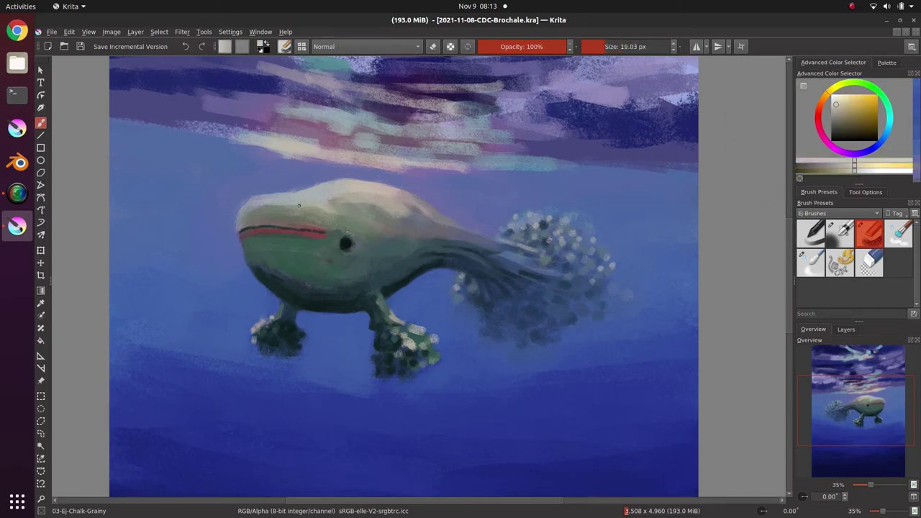
{"action": "mouse_move", "coordinate": [317, 199]}
{"action": "left_mouse_down"}
{"action": "mouse_move", "coordinate": [329, 207]}
{"action": "mouse_move", "coordinate": [305, 194]}
{"action": "mouse_move", "coordinate": [344, 213]}
{"action": "left_mouse_up"}
{"action": "left_click", "coordinate": [835, 101]}
{"action": "left_click_drag", "start_coordinate": [349, 212], "coordinate": [359, 223]}
{"action": "left_click_drag", "start_coordinate": [321, 191], "coordinate": [336, 188]}
{"action": "left_click_drag", "start_coordinate": [357, 201], "coordinate": [382, 218]}
{"action": "left_click_drag", "start_coordinate": [346, 189], "coordinate": [358, 190]}
- Extend the fine pale strokes across the back behind the eye and along the top of the snout
{"action": "left_click_drag", "start_coordinate": [377, 194], "coordinate": [409, 226]}
{"action": "mouse_move", "coordinate": [377, 215]}
{"action": "left_mouse_down"}
{"action": "mouse_move", "coordinate": [387, 227]}
{"action": "mouse_move", "coordinate": [375, 219]}
{"action": "left_mouse_up"}
{"action": "mouse_move", "coordinate": [403, 197]}
{"action": "left_mouse_down"}
{"action": "mouse_move", "coordinate": [421, 215]}
{"action": "mouse_move", "coordinate": [407, 208]}
{"action": "left_mouse_up"}
{"action": "left_click_drag", "start_coordinate": [427, 213], "coordinate": [434, 223]}
{"action": "mouse_move", "coordinate": [348, 218]}
{"action": "left_mouse_down"}
{"action": "mouse_move", "coordinate": [360, 227]}
{"action": "mouse_move", "coordinate": [365, 218]}
{"action": "left_mouse_up"}
{"action": "left_click_drag", "start_coordinate": [321, 184], "coordinate": [303, 189]}
{"action": "mouse_move", "coordinate": [309, 194]}
{"action": "left_mouse_down"}
{"action": "mouse_move", "coordinate": [272, 197]}
{"action": "mouse_move", "coordinate": [309, 195]}
{"action": "mouse_move", "coordinate": [270, 207]}
{"action": "left_mouse_up"}
{"action": "left_click_drag", "start_coordinate": [263, 202], "coordinate": [257, 206]}
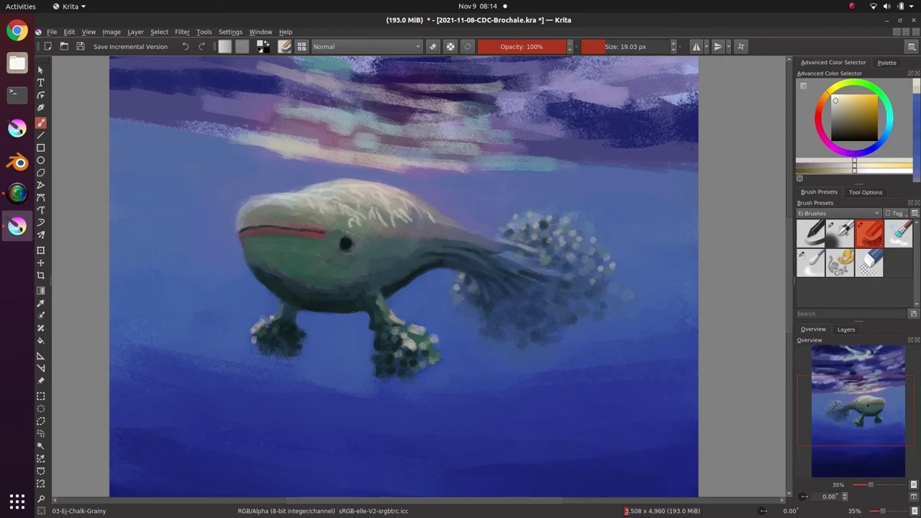
- Add fine pale strokes toward the tail and down the side behind the eye, and save the painting
{"action": "mouse_move", "coordinate": [430, 207]}
{"action": "left_mouse_down"}
{"action": "mouse_move", "coordinate": [449, 232]}
{"action": "mouse_move", "coordinate": [431, 213]}
{"action": "left_mouse_up"}
{"action": "mouse_move", "coordinate": [454, 233]}
{"action": "left_mouse_down"}
{"action": "mouse_move", "coordinate": [478, 238]}
{"action": "mouse_move", "coordinate": [467, 234]}
{"action": "left_mouse_up"}
{"action": "left_click_drag", "start_coordinate": [383, 226], "coordinate": [397, 241]}
{"action": "left_click_drag", "start_coordinate": [386, 214], "coordinate": [388, 223]}
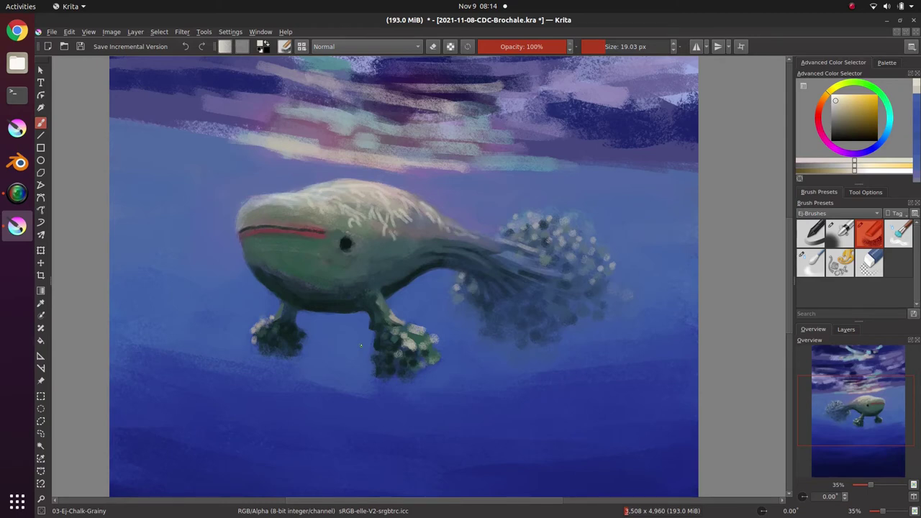
{"action": "key", "text": "ctrl+s"}
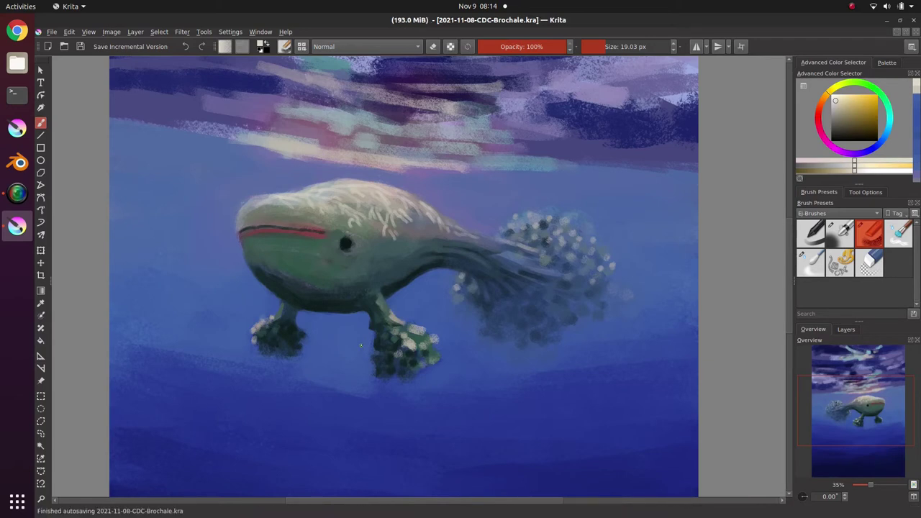
- Check the recording status in SimpleScreenRecorder and return to Krita
{"action": "left_click", "coordinate": [17, 193]}
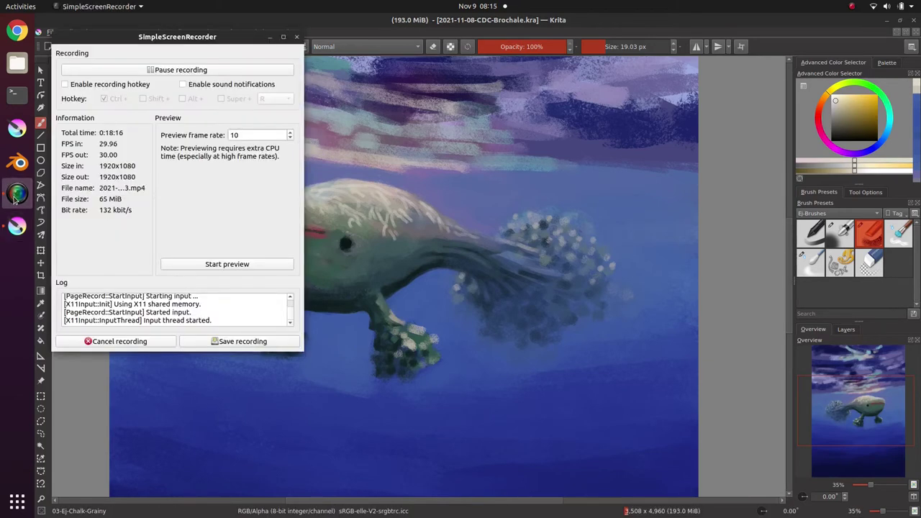
{"action": "left_click", "coordinate": [15, 234]}
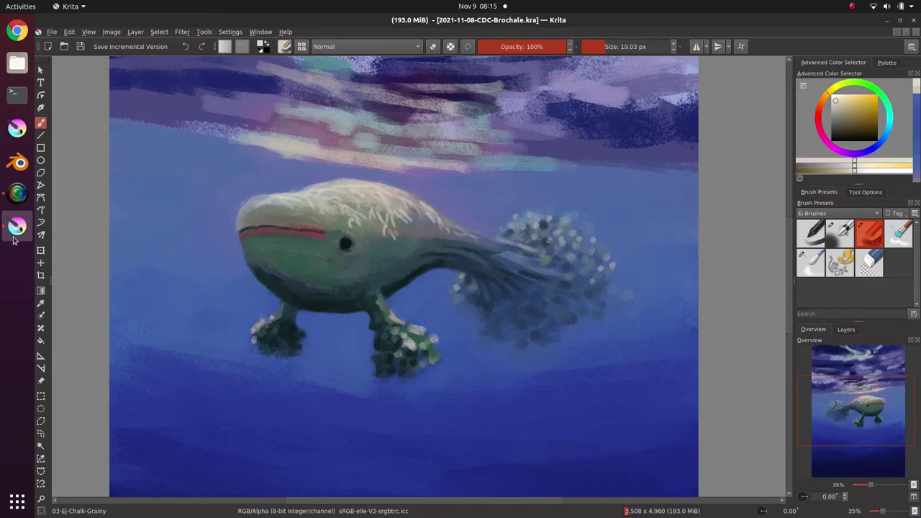
- Turn on Do Not Disturb for the desktop notifications
{"action": "left_click", "coordinate": [469, 5]}
{"action": "left_click", "coordinate": [364, 213]}
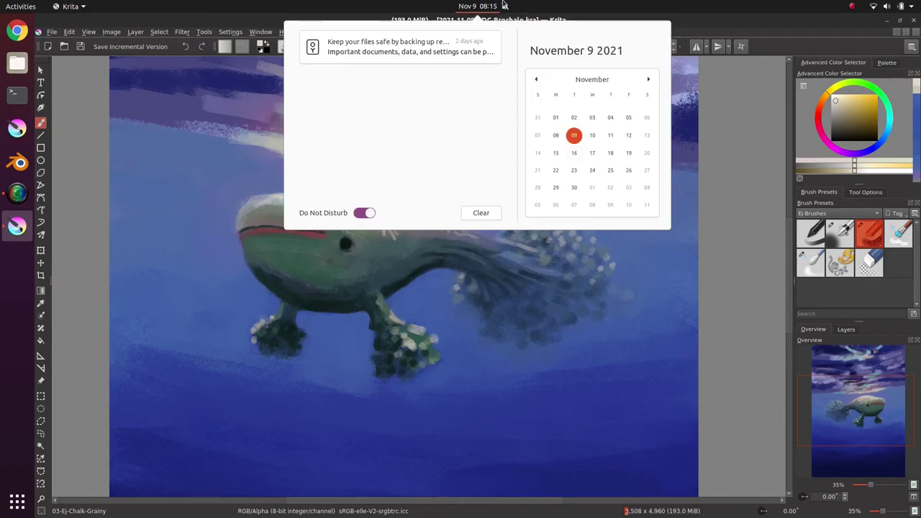
{"action": "left_click", "coordinate": [477, 7]}
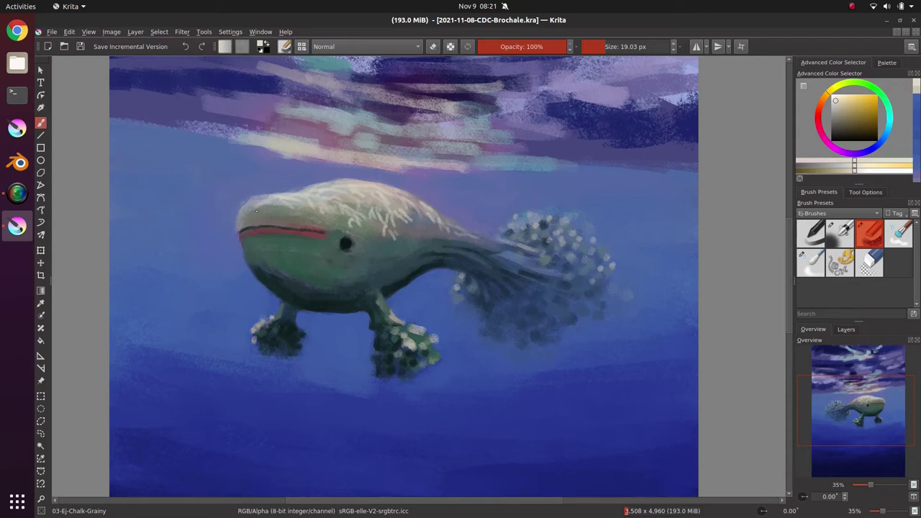
- Mirror the canvas view and blend the pale strokes along the top of the snout with sampled skin colours
{"action": "key", "text": "bracketright"}
{"action": "key", "text": "bracketright"}
{"action": "key", "text": "m"}
{"action": "left_click", "coordinate": [535, 205], "text": "ctrl"}
{"action": "left_click", "coordinate": [550, 205], "text": "ctrl"}
{"action": "key", "text": "bracketleft"}
{"action": "mouse_move", "coordinate": [530, 200]}
{"action": "left_mouse_down"}
{"action": "mouse_move", "coordinate": [576, 197]}
{"action": "mouse_move", "coordinate": [551, 187]}
{"action": "mouse_move", "coordinate": [577, 195]}
{"action": "left_mouse_up"}
{"action": "left_click", "coordinate": [550, 201], "text": "ctrl"}
{"action": "left_click", "coordinate": [549, 185], "text": "ctrl"}
- Repaint the mouth line with a dark tone and a deeper red from its inner corner to the snout tip
{"action": "left_click", "coordinate": [537, 299], "text": "ctrl"}
{"action": "key", "text": "bracketright"}
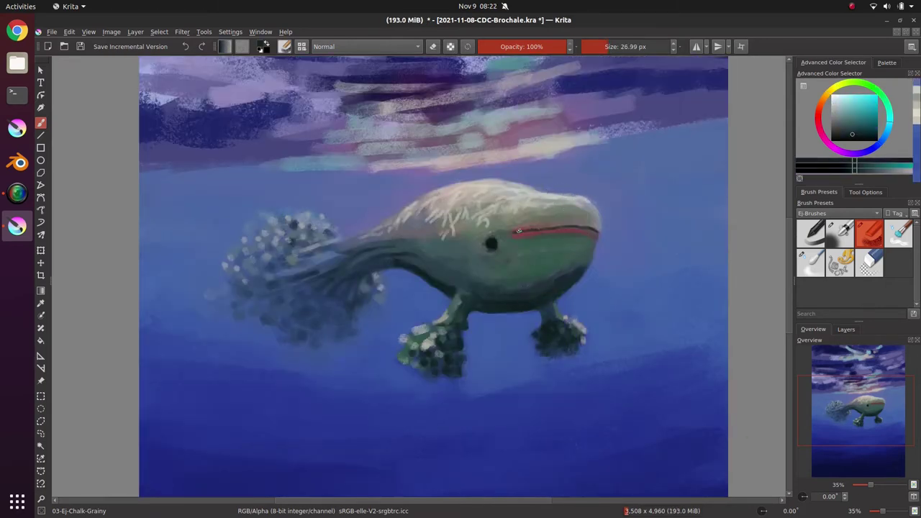
{"action": "mouse_move", "coordinate": [527, 229]}
{"action": "left_mouse_down"}
{"action": "mouse_move", "coordinate": [509, 231]}
{"action": "mouse_move", "coordinate": [594, 230]}
{"action": "left_mouse_up"}
{"action": "left_click", "coordinate": [533, 229], "text": "ctrl"}
{"action": "key", "text": "k"}
{"action": "key", "text": "k"}
{"action": "key", "text": "bracketright"}
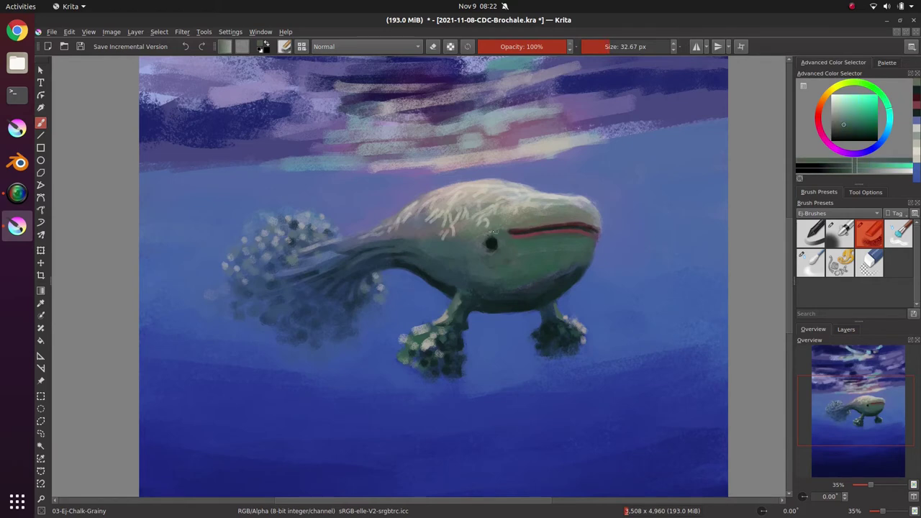
- Paint soft pale green over the forehead between the back highlights and the mouth
{"action": "left_click", "coordinate": [524, 213], "text": "ctrl"}
{"action": "left_click_drag", "start_coordinate": [551, 209], "coordinate": [494, 208]}
{"action": "left_click", "coordinate": [515, 212], "text": "ctrl"}
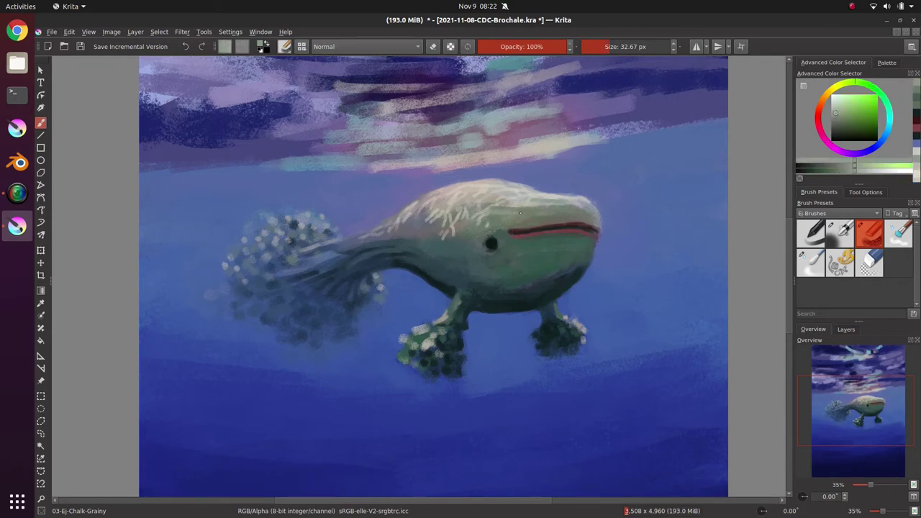
- Rework the fine pale strokes on the back slope toward the tail with a smaller brush and sampled colours
{"action": "left_click", "coordinate": [411, 179], "text": "ctrl"}
{"action": "left_click", "coordinate": [426, 204], "text": "ctrl"}
{"action": "key", "text": "bracketleft"}
{"action": "key", "text": "bracketleft"}
{"action": "left_click", "coordinate": [439, 198], "text": "ctrl"}
{"action": "mouse_move", "coordinate": [426, 208]}
{"action": "left_mouse_down"}
{"action": "mouse_move", "coordinate": [415, 215]}
{"action": "mouse_move", "coordinate": [431, 216]}
{"action": "left_mouse_up"}
- Blend the pale strokes at the top of the back into the surrounding skin with a larger brush
{"action": "left_click", "coordinate": [483, 180], "text": "ctrl"}
{"action": "left_click", "coordinate": [474, 201], "text": "ctrl"}
{"action": "left_click", "coordinate": [440, 216], "text": "ctrl"}
{"action": "key", "text": "bracketright"}
{"action": "key", "text": "bracketright"}
{"action": "left_click_drag", "start_coordinate": [459, 202], "coordinate": [433, 216]}
- Smooth the green skin along the upper snout above the mouth with a slightly smaller brush
{"action": "key", "text": "bracketleft"}
{"action": "left_click", "coordinate": [517, 203], "text": "ctrl"}
{"action": "left_click_drag", "start_coordinate": [506, 204], "coordinate": [583, 215]}
{"action": "left_click", "coordinate": [572, 211], "text": "ctrl"}
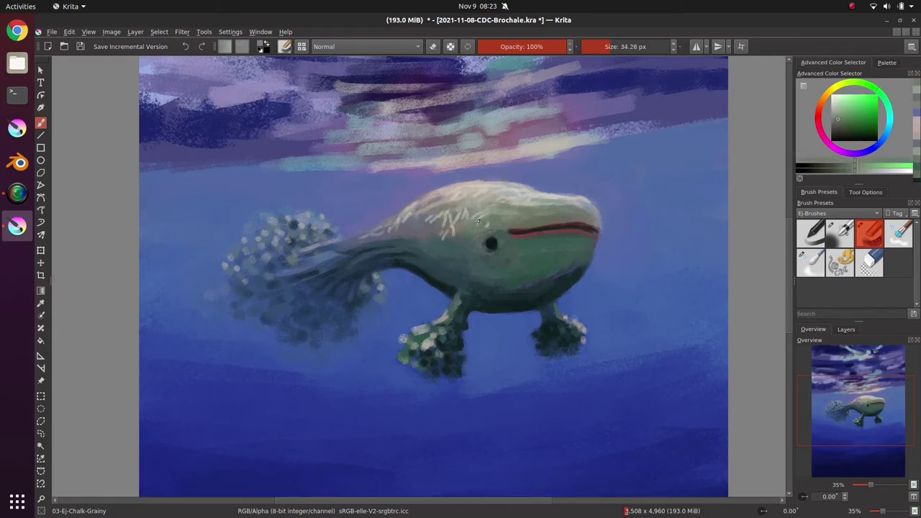
{"action": "left_click", "coordinate": [582, 214], "text": "ctrl"}
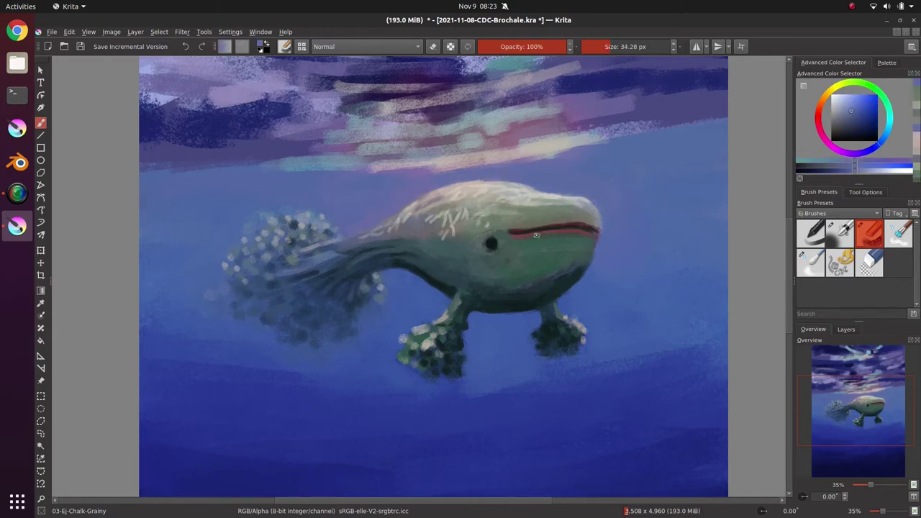
- Paint over and soften the fine pale strokes on the side behind the eye using sampled greys and greens
{"action": "left_click", "coordinate": [469, 221], "text": "ctrl"}
{"action": "key", "text": "bracketright"}
{"action": "mouse_move", "coordinate": [460, 216]}
{"action": "left_mouse_down"}
{"action": "mouse_move", "coordinate": [447, 235]}
{"action": "mouse_move", "coordinate": [439, 227]}
{"action": "mouse_move", "coordinate": [452, 233]}
{"action": "left_mouse_up"}
{"action": "left_click", "coordinate": [440, 229], "text": "ctrl"}
{"action": "left_click", "coordinate": [453, 214], "text": "ctrl"}
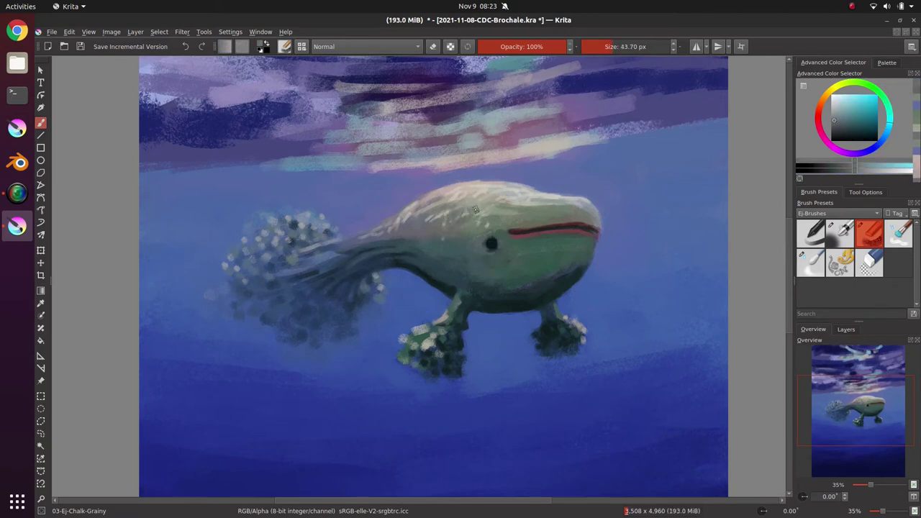
{"action": "left_click", "coordinate": [436, 213], "text": "ctrl"}
{"action": "mouse_move", "coordinate": [436, 216]}
{"action": "left_mouse_down"}
{"action": "mouse_move", "coordinate": [448, 213]}
{"action": "mouse_move", "coordinate": [438, 206]}
{"action": "left_mouse_up"}
{"action": "key", "text": "bracketleft"}
{"action": "left_click", "coordinate": [456, 202], "text": "ctrl"}
{"action": "left_click", "coordinate": [440, 218], "text": "ctrl"}
{"action": "left_click", "coordinate": [431, 210], "text": "ctrl"}
- Refine the light along the upper edge of the back and touch up the skin just above the eye
{"action": "left_click", "coordinate": [407, 181], "text": "ctrl"}
{"action": "left_click", "coordinate": [572, 154], "text": "ctrl"}
{"action": "left_click_drag", "start_coordinate": [498, 170], "coordinate": [584, 159]}
{"action": "left_click", "coordinate": [535, 233], "text": "ctrl"}
{"action": "left_click_drag", "start_coordinate": [529, 219], "coordinate": [540, 220]}
{"action": "left_click", "coordinate": [522, 208], "text": "ctrl"}
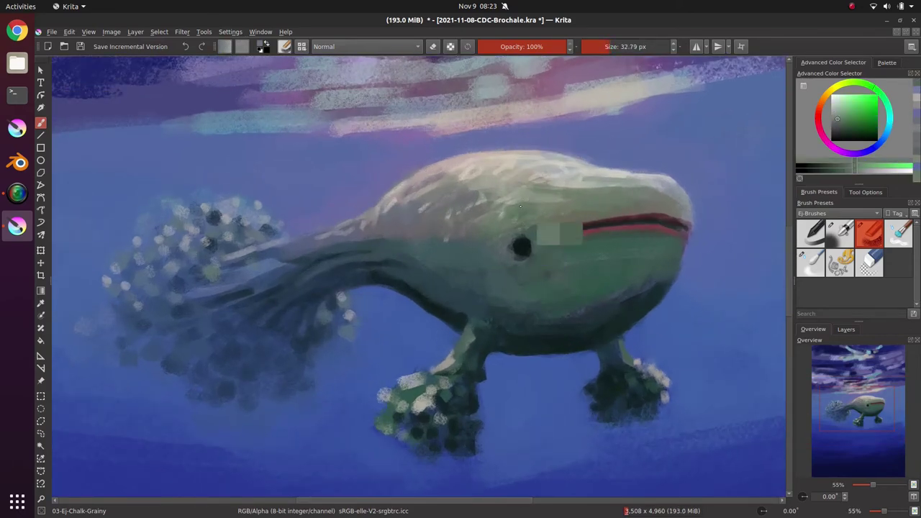
- Blend green and pale strokes along the top of the snout from the forehead to its tip
{"action": "mouse_move", "coordinate": [546, 177]}
{"action": "left_mouse_down"}
{"action": "mouse_move", "coordinate": [519, 187]}
{"action": "mouse_move", "coordinate": [637, 178]}
{"action": "mouse_move", "coordinate": [623, 170]}
{"action": "mouse_move", "coordinate": [681, 182]}
{"action": "mouse_move", "coordinate": [701, 169]}
{"action": "mouse_move", "coordinate": [687, 191]}
{"action": "left_mouse_up"}
{"action": "left_click", "coordinate": [538, 201], "text": "ctrl"}
{"action": "left_click", "coordinate": [590, 181], "text": "ctrl"}
{"action": "left_click", "coordinate": [624, 165], "text": "ctrl"}
- Tidy the front contour of the head from the snout tip down to the chin with sampled water and skin colours
{"action": "left_click", "coordinate": [669, 172], "text": "ctrl"}
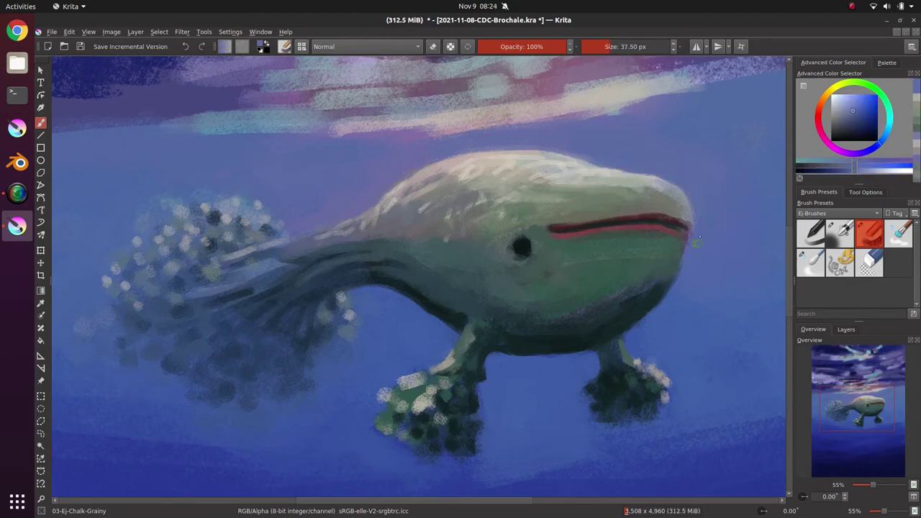
{"action": "left_click", "coordinate": [695, 243], "text": "ctrl"}
{"action": "left_click_drag", "start_coordinate": [693, 231], "coordinate": [662, 278]}
{"action": "left_click", "coordinate": [662, 285], "text": "ctrl"}
- Darken the belly where the nearer leg joins the body and refine the joint with a smaller brush
{"action": "left_click", "coordinate": [514, 337], "text": "ctrl"}
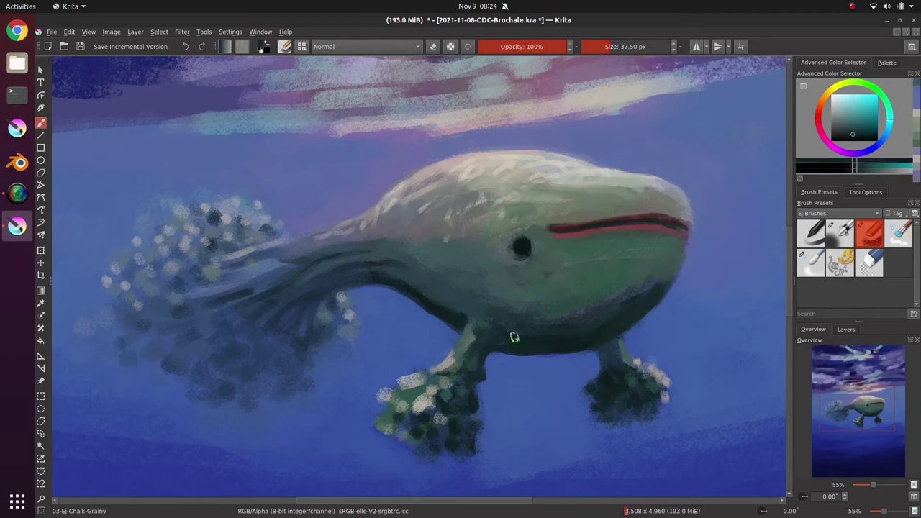
{"action": "mouse_move", "coordinate": [512, 334]}
{"action": "left_mouse_down"}
{"action": "mouse_move", "coordinate": [466, 310]}
{"action": "mouse_move", "coordinate": [484, 321]}
{"action": "left_mouse_up"}
{"action": "left_click", "coordinate": [480, 315], "text": "ctrl"}
{"action": "left_click", "coordinate": [486, 323], "text": "ctrl"}
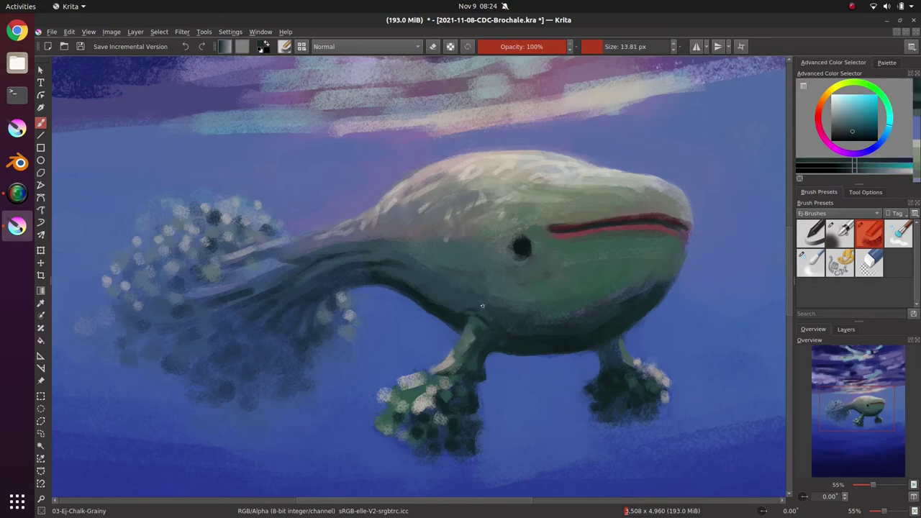
{"action": "left_click", "coordinate": [436, 312], "text": "ctrl"}
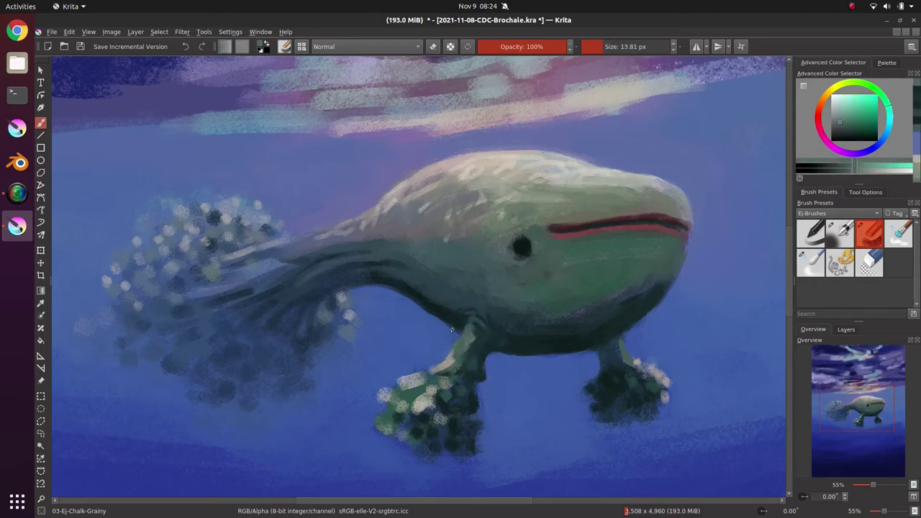
- Paint short strokes of colours sampled from the skin around and behind the creature's eye
{"action": "left_click", "coordinate": [478, 251], "text": "ctrl"}
{"action": "mouse_move", "coordinate": [501, 240]}
{"action": "left_mouse_down"}
{"action": "mouse_move", "coordinate": [553, 261]}
{"action": "mouse_move", "coordinate": [533, 238]}
{"action": "left_mouse_up"}
{"action": "left_click", "coordinate": [537, 239], "text": "ctrl"}
{"action": "left_click_drag", "start_coordinate": [535, 262], "coordinate": [532, 272]}
{"action": "left_click_drag", "start_coordinate": [476, 258], "coordinate": [480, 258]}
{"action": "left_click", "coordinate": [479, 257], "text": "ctrl"}
{"action": "left_click_drag", "start_coordinate": [515, 227], "coordinate": [489, 240]}
- Paint soft strokes in sampled skin tones across the creature's forehead and snout, with small dark marks near the snout's tip
{"action": "left_click", "coordinate": [549, 214], "text": "ctrl"}
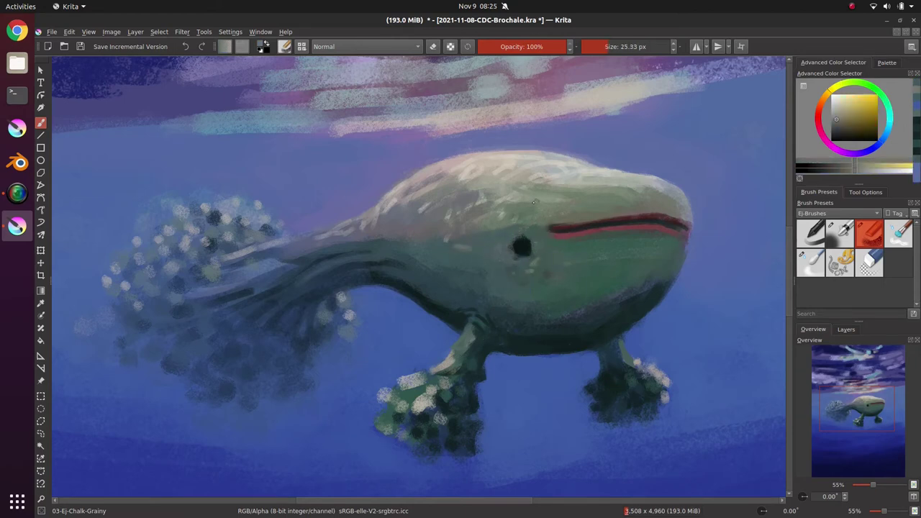
{"action": "left_click_drag", "start_coordinate": [565, 198], "coordinate": [535, 202]}
{"action": "left_click_drag", "start_coordinate": [587, 184], "coordinate": [669, 194]}
{"action": "left_click", "coordinate": [628, 189], "text": "ctrl"}
{"action": "left_click", "coordinate": [644, 186], "text": "ctrl"}
{"action": "left_click", "coordinate": [651, 189], "text": "ctrl"}
{"action": "left_click_drag", "start_coordinate": [641, 193], "coordinate": [638, 193]}
{"action": "left_click_drag", "start_coordinate": [631, 185], "coordinate": [638, 197]}
{"action": "left_click_drag", "start_coordinate": [666, 193], "coordinate": [671, 201]}
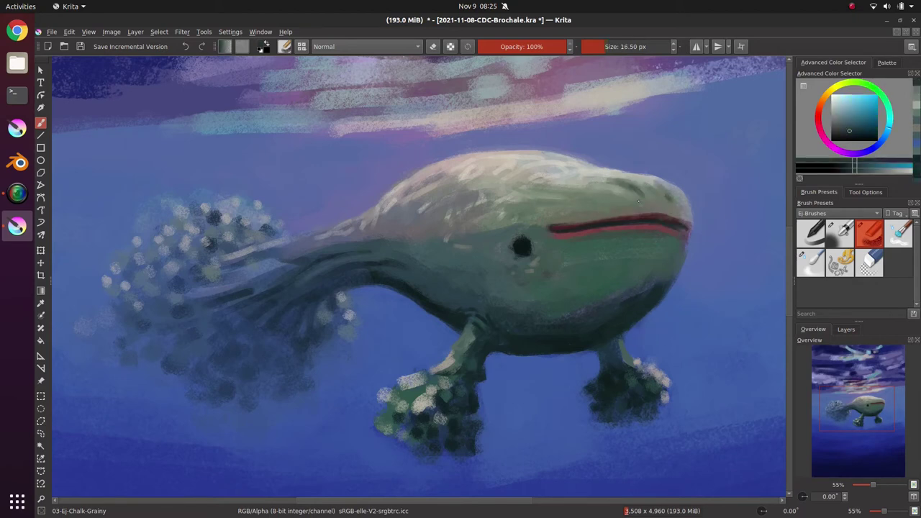
- Paint curved wrinkle strokes above the mouth on the forehead and snout with sampled greens and greys
{"action": "left_click", "coordinate": [608, 198], "text": "ctrl"}
{"action": "mouse_move", "coordinate": [584, 191]}
{"action": "left_mouse_down"}
{"action": "mouse_move", "coordinate": [612, 194]}
{"action": "mouse_move", "coordinate": [572, 193]}
{"action": "left_mouse_up"}
{"action": "left_click", "coordinate": [636, 194], "text": "ctrl"}
{"action": "left_click", "coordinate": [635, 192], "text": "ctrl"}
{"action": "left_click", "coordinate": [636, 186], "text": "ctrl"}
{"action": "left_click_drag", "start_coordinate": [632, 187], "coordinate": [643, 196]}
- Paint a light eyelid fold beneath the eye and refine the snout wrinkles with sampled skin tones
{"action": "left_click", "coordinate": [551, 256], "text": "ctrl"}
{"action": "mouse_move", "coordinate": [541, 260]}
{"action": "left_mouse_down"}
{"action": "mouse_move", "coordinate": [511, 258]}
{"action": "mouse_move", "coordinate": [524, 254]}
{"action": "left_mouse_up"}
{"action": "left_click", "coordinate": [506, 256], "text": "ctrl"}
{"action": "left_click", "coordinate": [521, 249], "text": "ctrl"}
{"action": "left_click", "coordinate": [638, 191], "text": "ctrl"}
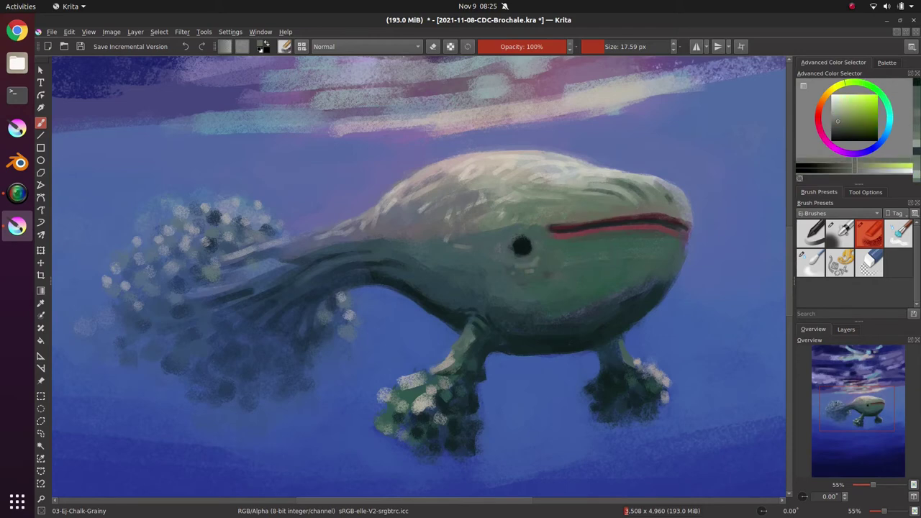
{"action": "mouse_move", "coordinate": [635, 188]}
{"action": "left_mouse_down"}
{"action": "mouse_move", "coordinate": [640, 195]}
{"action": "mouse_move", "coordinate": [625, 200]}
{"action": "left_mouse_up"}
{"action": "left_click", "coordinate": [643, 193], "text": "ctrl"}
{"action": "left_click", "coordinate": [621, 194], "text": "ctrl"}
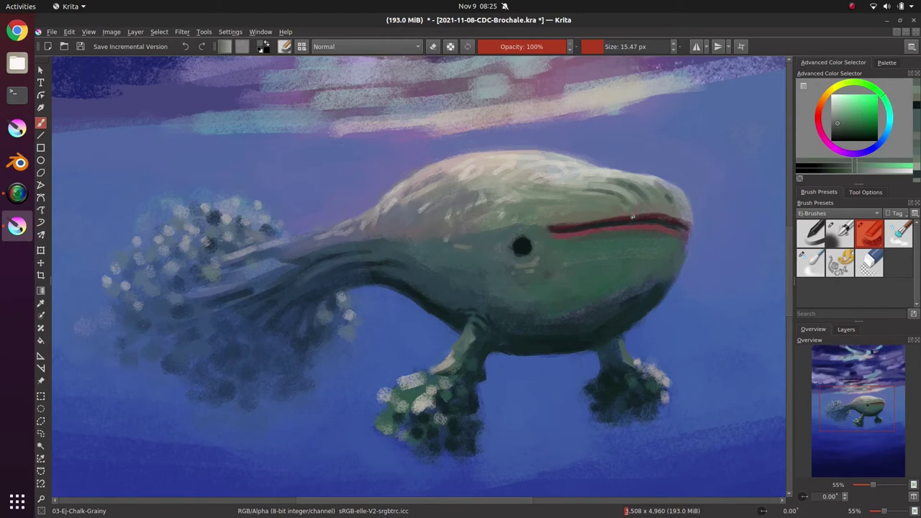
- Paint dark and light diagonal fold strokes along the creature's lower jaw
{"action": "left_click", "coordinate": [632, 301], "text": "ctrl"}
{"action": "mouse_move", "coordinate": [545, 315]}
{"action": "left_mouse_down"}
{"action": "mouse_move", "coordinate": [592, 313]}
{"action": "mouse_move", "coordinate": [611, 293]}
{"action": "mouse_move", "coordinate": [579, 309]}
{"action": "left_mouse_up"}
{"action": "mouse_move", "coordinate": [629, 295]}
{"action": "left_mouse_down"}
{"action": "mouse_move", "coordinate": [616, 315]}
{"action": "mouse_move", "coordinate": [628, 280]}
{"action": "left_mouse_up"}
{"action": "left_click", "coordinate": [555, 295], "text": "ctrl"}
{"action": "left_click_drag", "start_coordinate": [554, 307], "coordinate": [570, 288]}
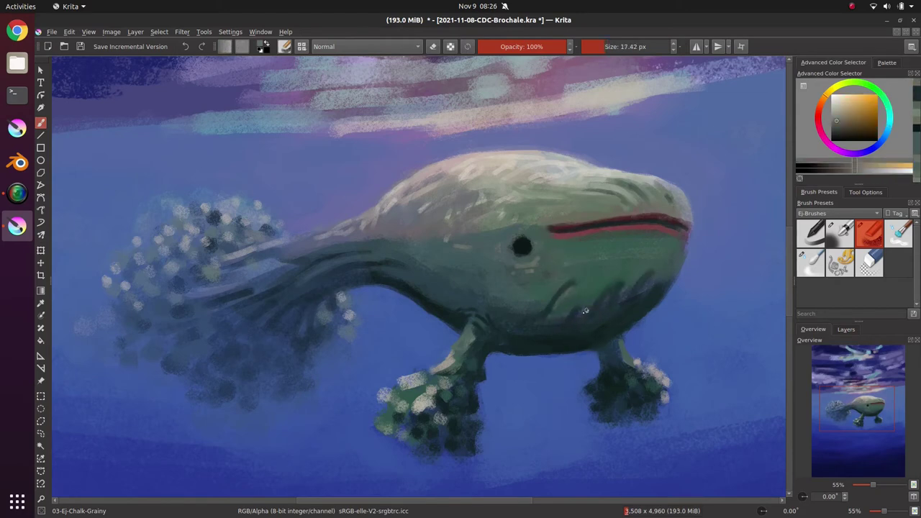
{"action": "left_click_drag", "start_coordinate": [576, 323], "coordinate": [588, 308]}
{"action": "left_click_drag", "start_coordinate": [603, 305], "coordinate": [612, 286]}
- Enlarge the brush to about 60 px and shade the flank from the tail base toward the belly with sampled dark tones
{"action": "left_click", "coordinate": [503, 300], "text": "ctrl"}
{"action": "key", "text": "bracketright"}
{"action": "key", "text": "bracketright"}
{"action": "key", "text": "bracketright"}
{"action": "key", "text": "bracketright"}
{"action": "key", "text": "bracketright"}
{"action": "key", "text": "bracketright"}
{"action": "key", "text": "bracketright"}
{"action": "key", "text": "bracketright"}
{"action": "key", "text": "bracketright"}
{"action": "key", "text": "bracketright"}
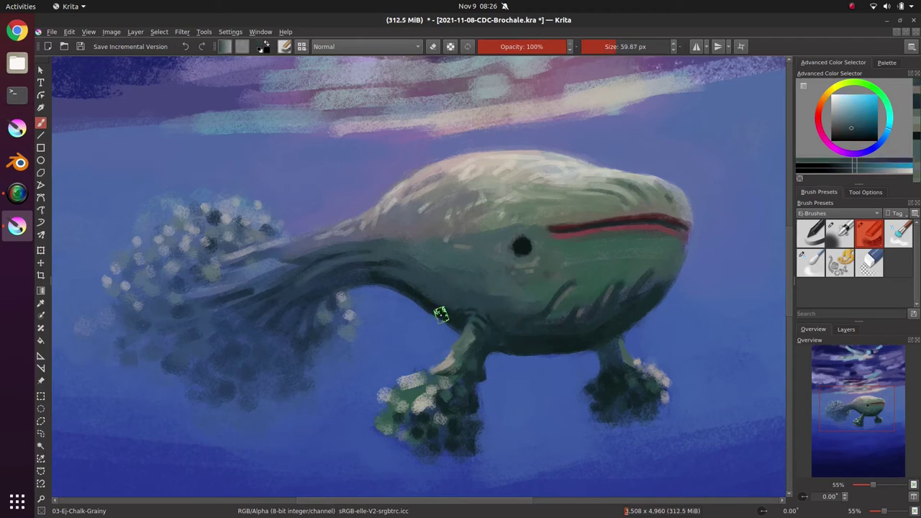
{"action": "left_click", "coordinate": [410, 283], "text": "ctrl"}
{"action": "left_click_drag", "start_coordinate": [425, 284], "coordinate": [473, 294]}
{"action": "left_click", "coordinate": [373, 278], "text": "ctrl"}
{"action": "mouse_move", "coordinate": [373, 277]}
{"action": "left_mouse_down"}
{"action": "mouse_move", "coordinate": [380, 270]}
{"action": "mouse_move", "coordinate": [384, 285]}
{"action": "mouse_move", "coordinate": [353, 277]}
{"action": "mouse_move", "coordinate": [358, 270]}
{"action": "mouse_move", "coordinate": [408, 294]}
{"action": "mouse_move", "coordinate": [537, 300]}
{"action": "left_mouse_up"}
- Refine the underside of the tail base with sampled colours and paint a dark crease along the lower flank
{"action": "left_click", "coordinate": [396, 314], "text": "ctrl"}
{"action": "left_click", "coordinate": [397, 314], "text": "ctrl"}
{"action": "left_click", "coordinate": [397, 306], "text": "ctrl"}
{"action": "left_click", "coordinate": [365, 273], "text": "ctrl"}
{"action": "left_click", "coordinate": [364, 272], "text": "ctrl"}
{"action": "left_click", "coordinate": [336, 283], "text": "ctrl"}
{"action": "left_click", "coordinate": [348, 277], "text": "ctrl"}
{"action": "left_click", "coordinate": [434, 305], "text": "ctrl"}
{"action": "left_click", "coordinate": [400, 289], "text": "ctrl"}
{"action": "left_click", "coordinate": [507, 283], "text": "ctrl"}
{"action": "mouse_move", "coordinate": [476, 292]}
{"action": "left_mouse_down"}
{"action": "mouse_move", "coordinate": [467, 291]}
{"action": "mouse_move", "coordinate": [539, 303]}
{"action": "left_mouse_up"}
{"action": "left_click", "coordinate": [538, 301], "text": "ctrl"}
- Deepen the shadow under the belly and clean its lower edge with the sampled background blue
{"action": "left_click", "coordinate": [471, 327], "text": "ctrl"}
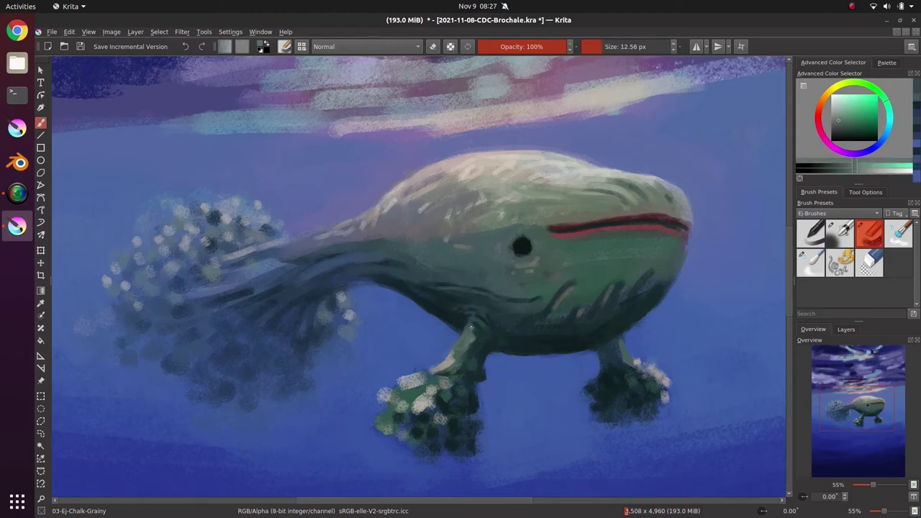
{"action": "left_click", "coordinate": [508, 327], "text": "ctrl"}
{"action": "key", "text": "bracketright"}
{"action": "key", "text": "bracketright"}
{"action": "key", "text": "bracketright"}
{"action": "key", "text": "bracketright"}
{"action": "key", "text": "bracketright"}
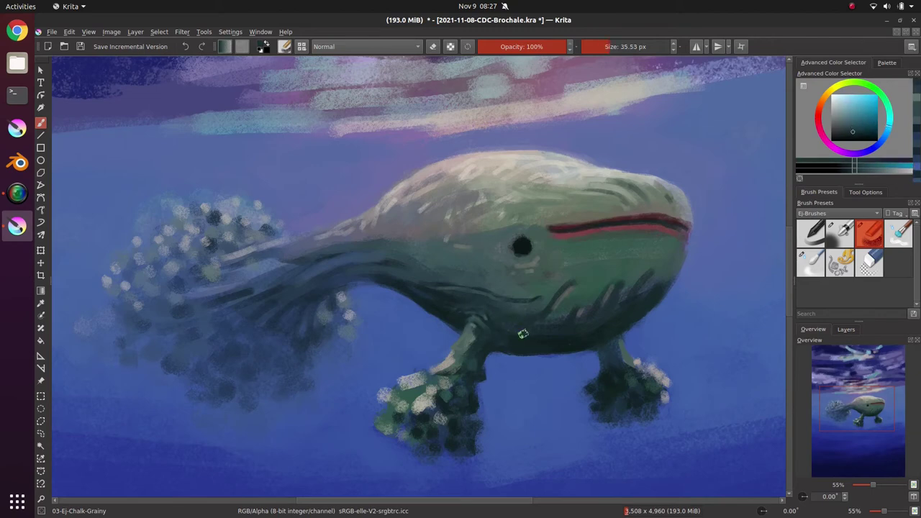
{"action": "left_click", "coordinate": [504, 341], "text": "ctrl"}
{"action": "mouse_move", "coordinate": [523, 334]}
{"action": "left_mouse_down"}
{"action": "mouse_move", "coordinate": [508, 336]}
{"action": "mouse_move", "coordinate": [554, 352]}
{"action": "mouse_move", "coordinate": [604, 342]}
{"action": "left_mouse_up"}
{"action": "left_click", "coordinate": [507, 361], "text": "ctrl"}
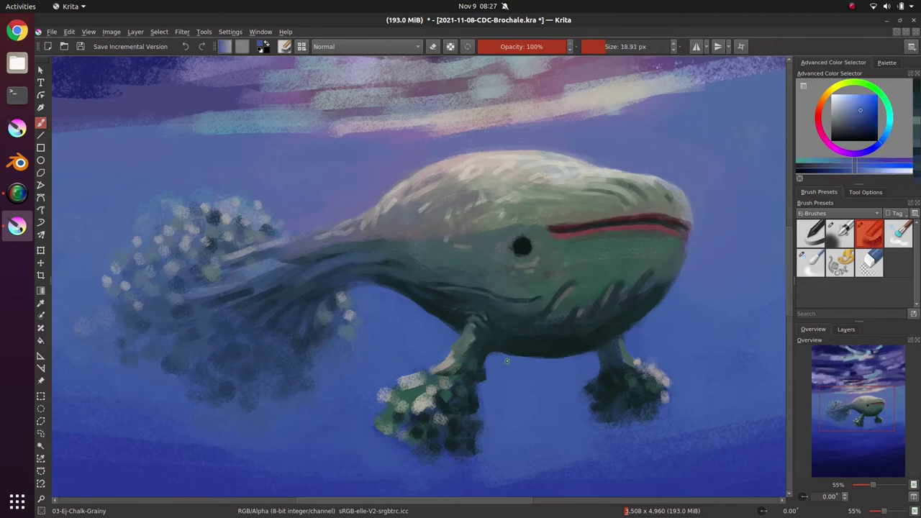
{"action": "left_click_drag", "start_coordinate": [494, 353], "coordinate": [553, 362]}
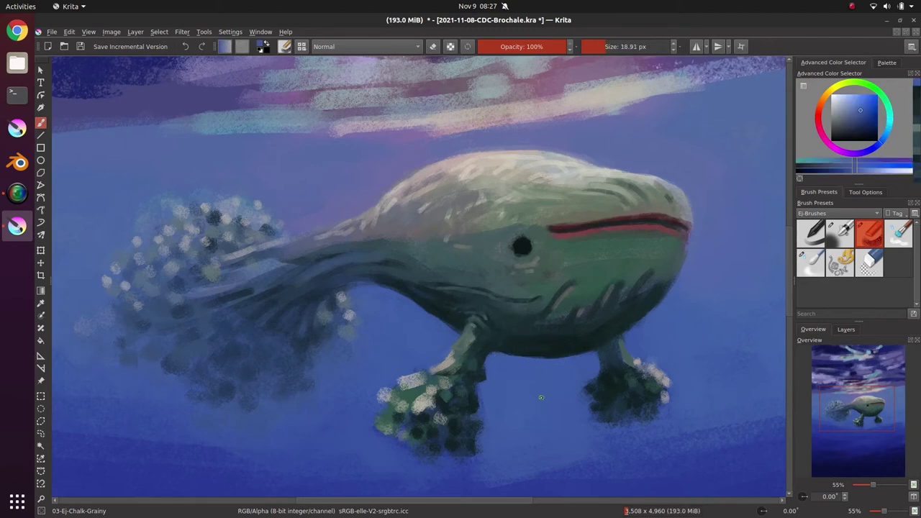
- Paint thin crease lines from behind the eye toward the tail with sampled skin tones, and save the painting
{"action": "left_click", "coordinate": [503, 290], "text": "ctrl"}
{"action": "left_click", "coordinate": [483, 288], "text": "ctrl"}
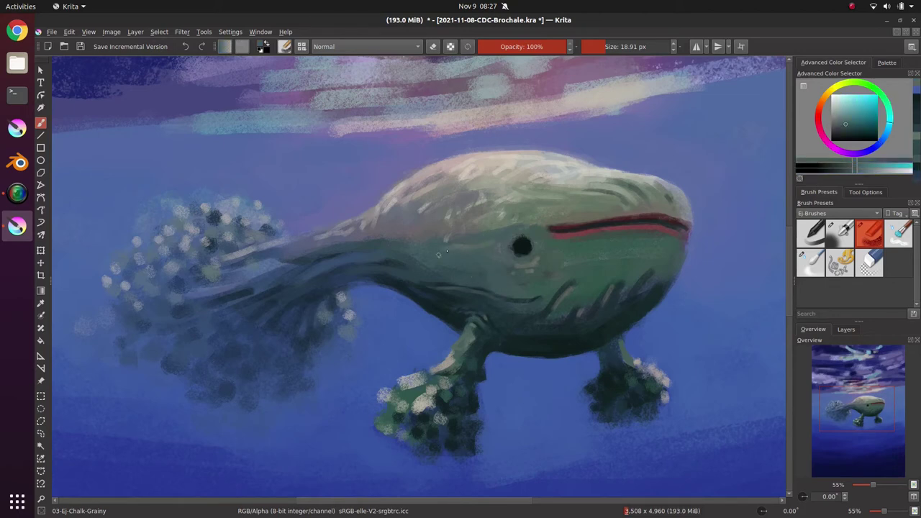
{"action": "left_click", "coordinate": [453, 287], "text": "ctrl"}
{"action": "mouse_move", "coordinate": [441, 251]}
{"action": "left_mouse_down"}
{"action": "mouse_move", "coordinate": [504, 237]}
{"action": "mouse_move", "coordinate": [508, 264]}
{"action": "mouse_move", "coordinate": [448, 244]}
{"action": "mouse_move", "coordinate": [487, 248]}
{"action": "left_mouse_up"}
{"action": "left_click", "coordinate": [546, 256], "text": "ctrl"}
{"action": "left_click", "coordinate": [456, 248], "text": "ctrl"}
{"action": "left_click", "coordinate": [489, 250], "text": "ctrl"}
{"action": "left_click", "coordinate": [476, 249], "text": "ctrl"}
{"action": "left_click", "coordinate": [453, 258], "text": "ctrl"}
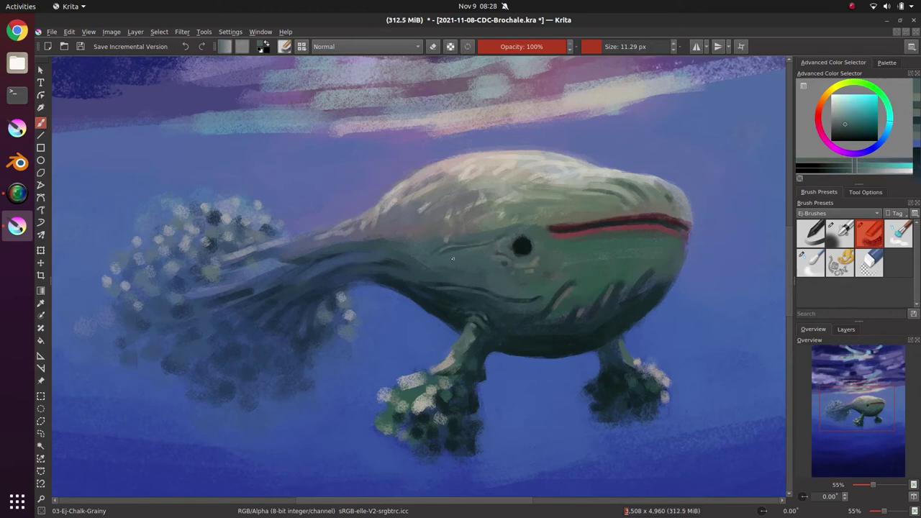
{"action": "key", "text": "ctrl+s"}
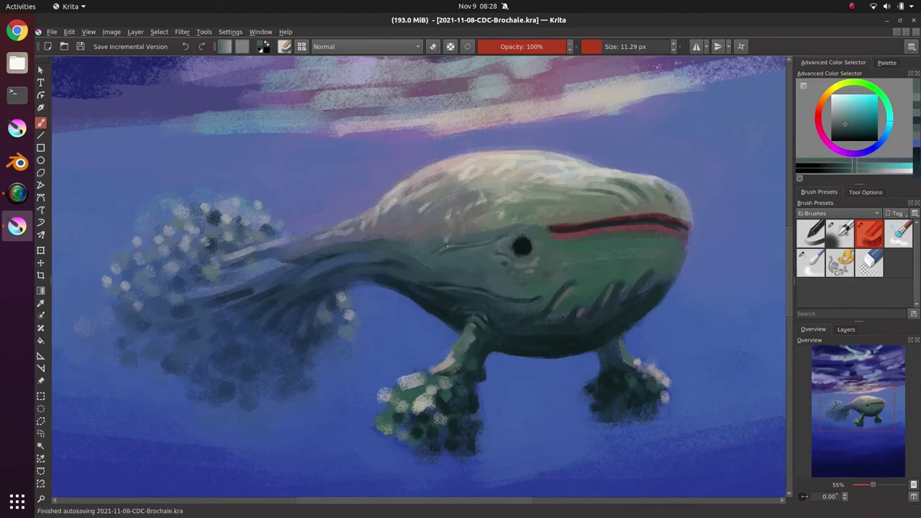
{"action": "left_click", "coordinate": [17, 192]}
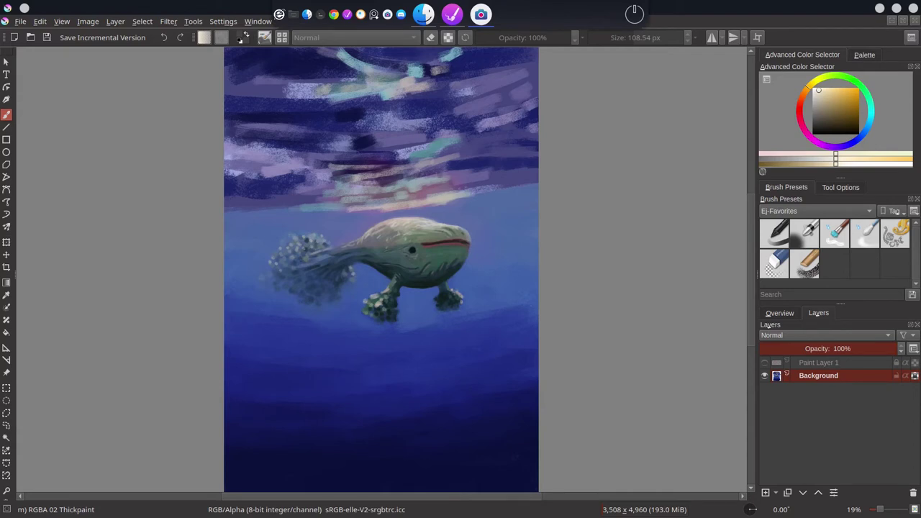
- Choose the 02-Ej-Airbrush-Soft brush, show the canvas overview and zoom in on the creature's head
{"action": "left_click", "coordinate": [736, 5]}
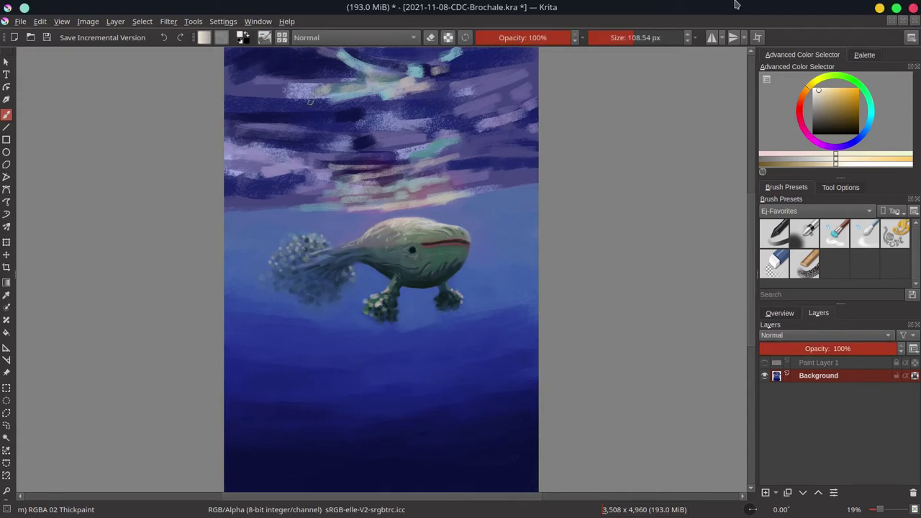
{"action": "left_click", "coordinate": [804, 233]}
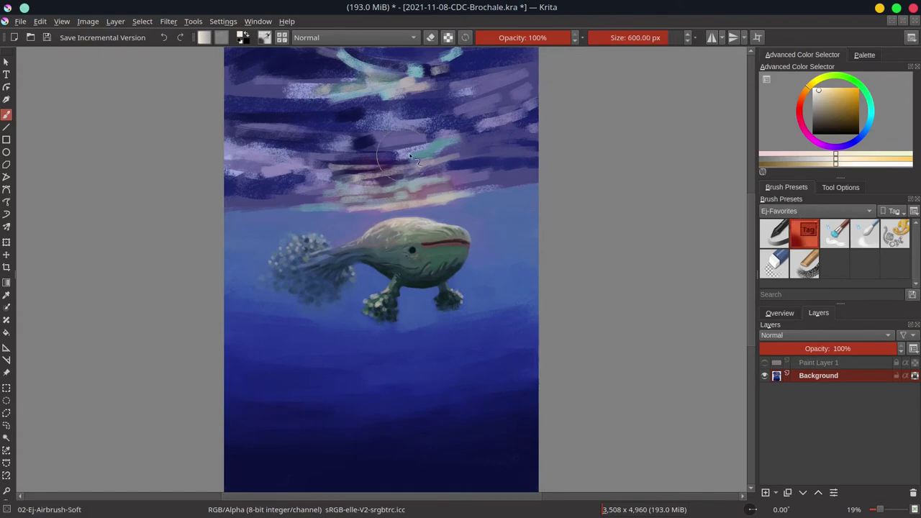
{"action": "left_click", "coordinate": [789, 312]}
{"action": "left_click_drag", "start_coordinate": [422, 242], "coordinate": [212, 242]}
{"action": "scroll", "coordinate": [421, 240], "scroll_direction": "up", "scroll_amount": 6}
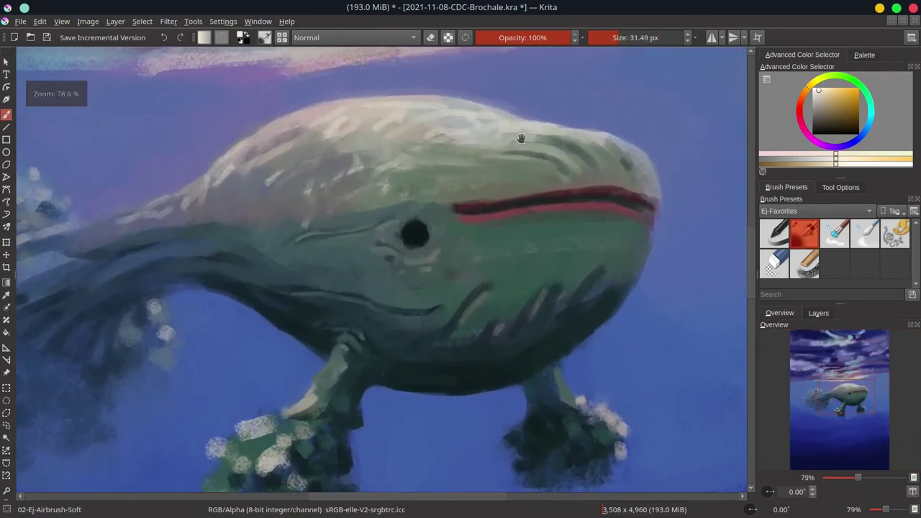
- Paint a light rim along the upper edge of the creature's back and head with a small airbrush in sampled highlight colours
{"action": "key", "text": "bracketleft"}
{"action": "key", "text": "bracketleft"}
{"action": "left_click", "coordinate": [416, 104], "text": "ctrl"}
{"action": "left_click_drag", "start_coordinate": [327, 98], "coordinate": [327, 98]}
{"action": "key", "text": "bracketright"}
{"action": "left_click", "coordinate": [301, 124], "text": "ctrl"}
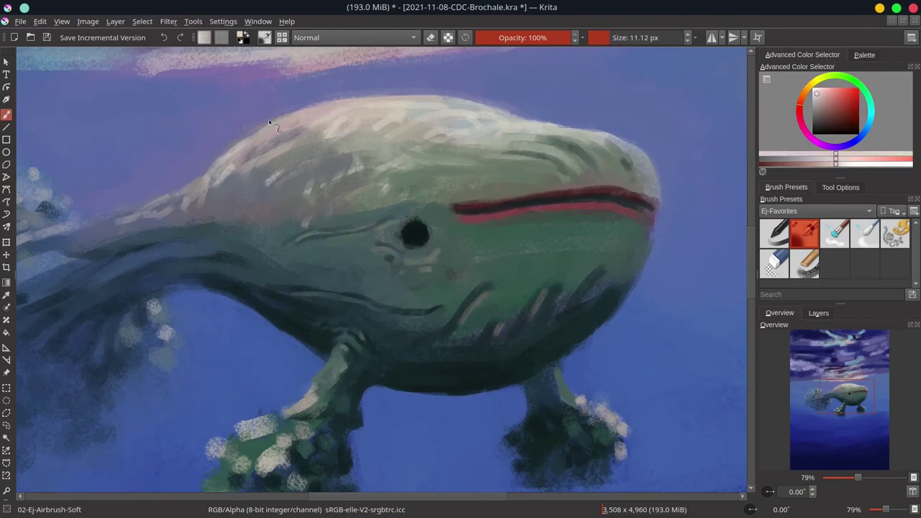
{"action": "key", "text": "bracketright"}
{"action": "key", "text": "bracketright"}
{"action": "left_click_drag", "start_coordinate": [437, 94], "coordinate": [529, 120]}
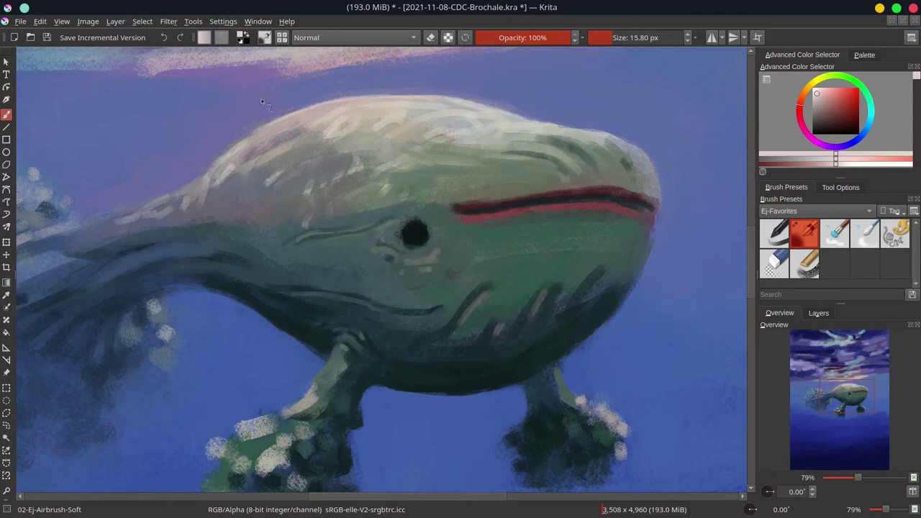
- Clean the outline from the back to the snout with background blues and purples sampled beside the edge
{"action": "left_click", "coordinate": [270, 115], "text": "ctrl"}
{"action": "key", "text": "bracketright"}
{"action": "key", "text": "bracketright"}
{"action": "mouse_move", "coordinate": [256, 127]}
{"action": "left_mouse_down"}
{"action": "mouse_move", "coordinate": [316, 93]}
{"action": "mouse_move", "coordinate": [399, 81]}
{"action": "mouse_move", "coordinate": [523, 107]}
{"action": "mouse_move", "coordinate": [490, 108]}
{"action": "mouse_move", "coordinate": [618, 127]}
{"action": "mouse_move", "coordinate": [656, 154]}
{"action": "mouse_move", "coordinate": [659, 219]}
{"action": "left_mouse_up"}
{"action": "left_click", "coordinate": [315, 88], "text": "ctrl"}
{"action": "left_click", "coordinate": [397, 84], "text": "ctrl"}
{"action": "left_click", "coordinate": [484, 98], "text": "ctrl"}
{"action": "left_click", "coordinate": [620, 124], "text": "ctrl"}
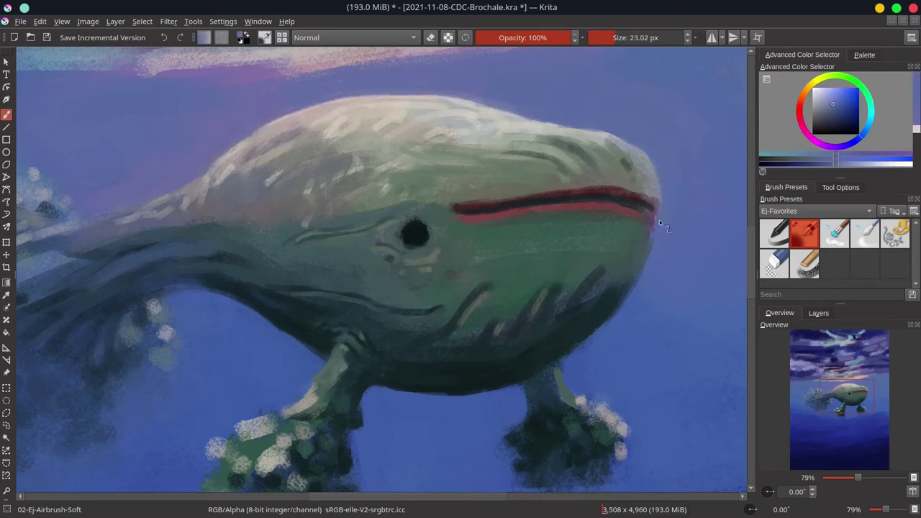
- Sample the eye's dark colour and paint thin wrinkle lines across the forehead with a brush of about 11.5 px
{"action": "left_click", "coordinate": [417, 230], "text": "ctrl"}
{"action": "key", "text": "bracketleft"}
{"action": "key", "text": "bracketleft"}
{"action": "key", "text": "bracketleft"}
{"action": "key", "text": "bracketright"}
{"action": "left_click_drag", "start_coordinate": [495, 133], "coordinate": [586, 162]}
{"action": "left_click_drag", "start_coordinate": [489, 150], "coordinate": [538, 160]}
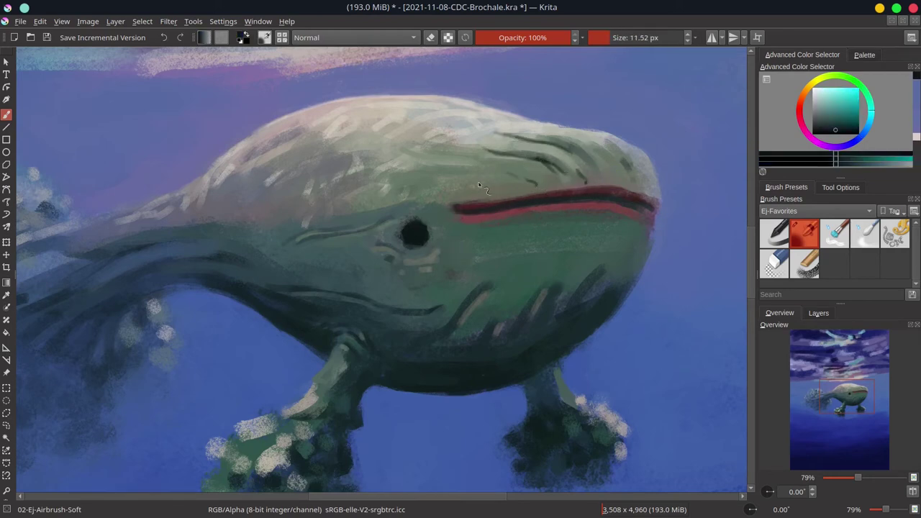
- Extend the dark wrinkles above the mouth and around the snout, adding small marks on top of the head
{"action": "left_click_drag", "start_coordinate": [455, 171], "coordinate": [513, 173]}
{"action": "mouse_move", "coordinate": [439, 180]}
{"action": "left_mouse_down"}
{"action": "mouse_move", "coordinate": [483, 168]}
{"action": "mouse_move", "coordinate": [447, 146]}
{"action": "mouse_move", "coordinate": [475, 157]}
{"action": "mouse_move", "coordinate": [459, 147]}
{"action": "mouse_move", "coordinate": [394, 139]}
{"action": "mouse_move", "coordinate": [464, 152]}
{"action": "left_mouse_up"}
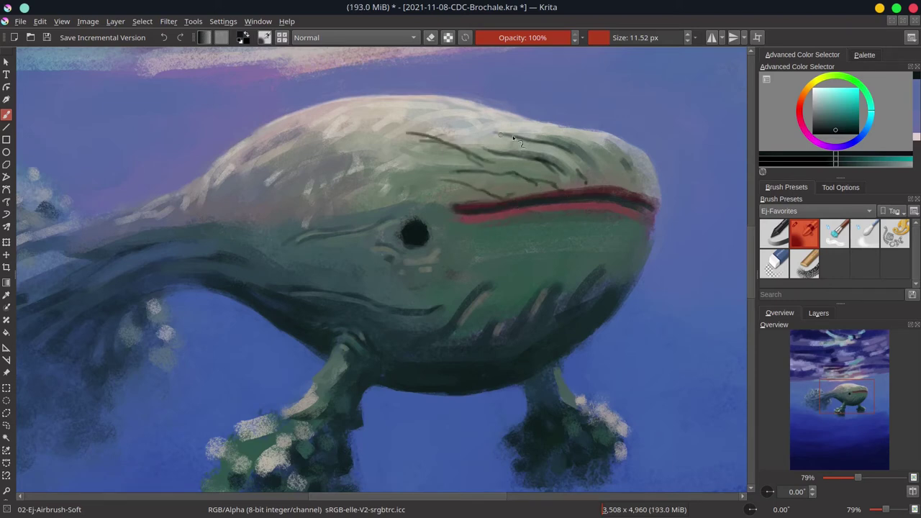
{"action": "left_click_drag", "start_coordinate": [606, 153], "coordinate": [621, 184]}
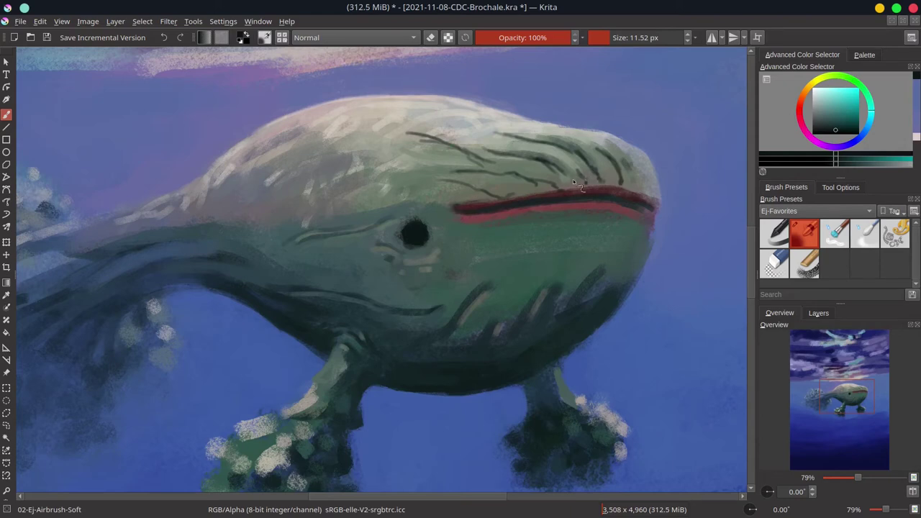
{"action": "mouse_move", "coordinate": [538, 182]}
{"action": "left_mouse_down"}
{"action": "mouse_move", "coordinate": [539, 192]}
{"action": "mouse_move", "coordinate": [453, 182]}
{"action": "left_mouse_up"}
{"action": "mouse_move", "coordinate": [644, 189]}
{"action": "left_mouse_down"}
{"action": "mouse_move", "coordinate": [633, 164]}
{"action": "mouse_move", "coordinate": [655, 195]}
{"action": "left_mouse_up"}
{"action": "left_click_drag", "start_coordinate": [430, 174], "coordinate": [438, 181]}
{"action": "left_click_drag", "start_coordinate": [449, 116], "coordinate": [484, 134]}
{"action": "left_click", "coordinate": [421, 113]}
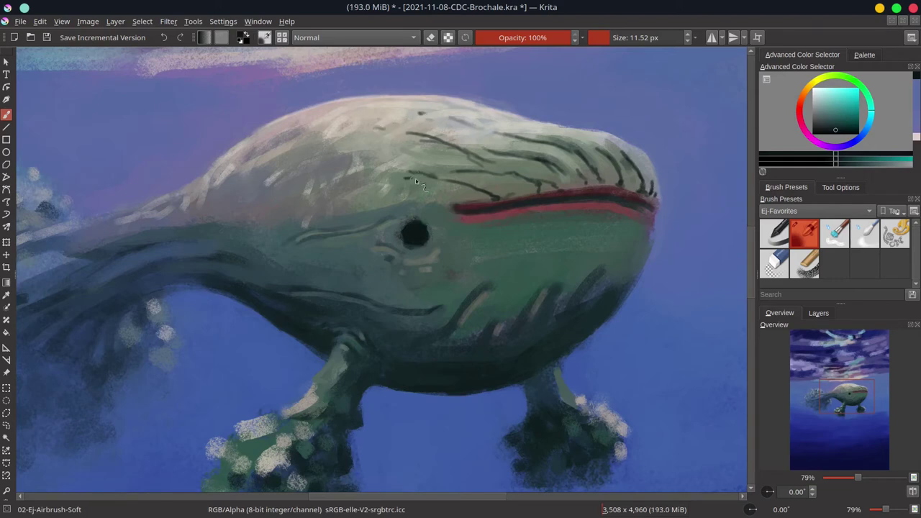
- Paint dark creases running down from the mouth across the jaw and cheek, plus short wrinkles under the eye
{"action": "mouse_move", "coordinate": [504, 293]}
{"action": "left_mouse_down"}
{"action": "mouse_move", "coordinate": [518, 269]}
{"action": "mouse_move", "coordinate": [523, 246]}
{"action": "left_mouse_up"}
{"action": "mouse_move", "coordinate": [544, 214]}
{"action": "left_mouse_down"}
{"action": "mouse_move", "coordinate": [488, 245]}
{"action": "mouse_move", "coordinate": [442, 299]}
{"action": "left_mouse_up"}
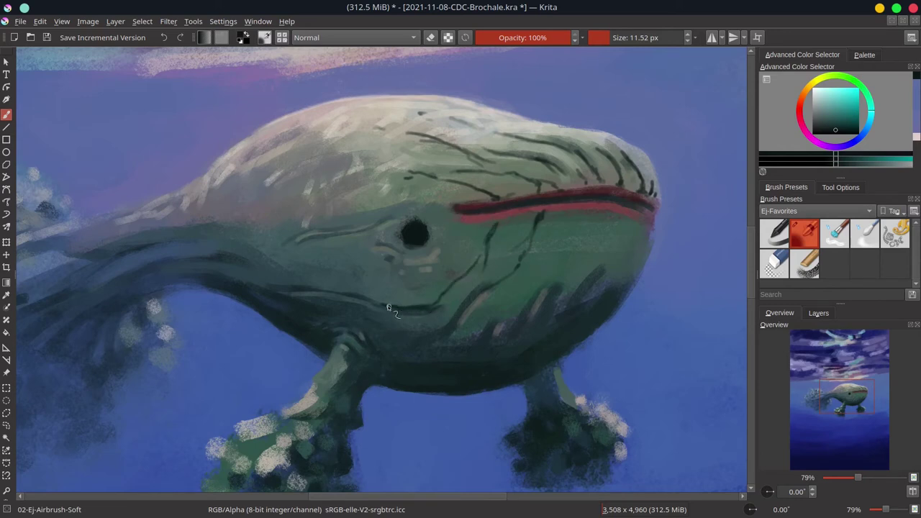
{"action": "mouse_move", "coordinate": [364, 297]}
{"action": "left_mouse_down"}
{"action": "mouse_move", "coordinate": [436, 310]}
{"action": "mouse_move", "coordinate": [534, 255]}
{"action": "left_mouse_up"}
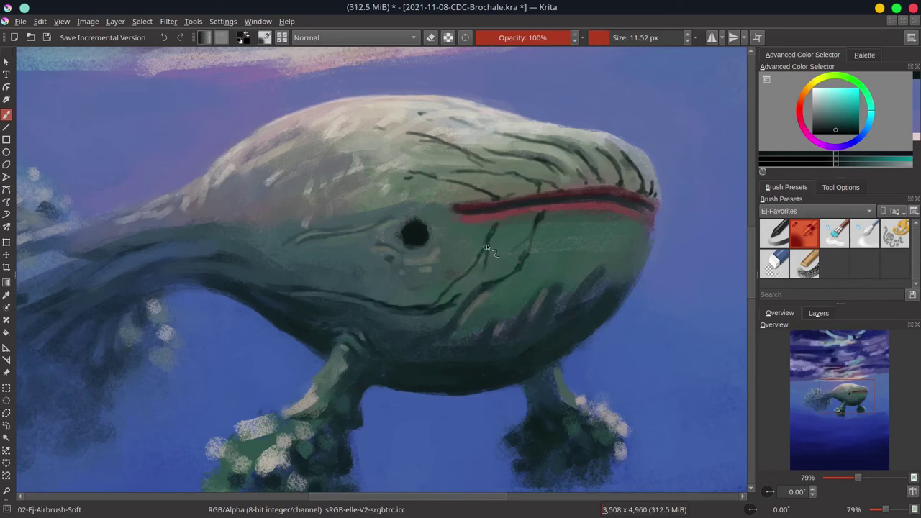
{"action": "left_click_drag", "start_coordinate": [443, 264], "coordinate": [410, 267]}
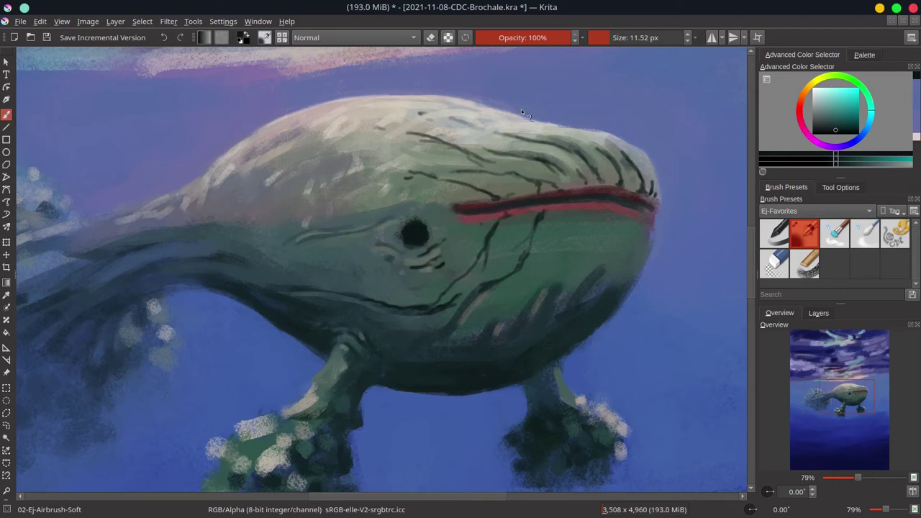
{"action": "left_click_drag", "start_coordinate": [534, 221], "coordinate": [531, 244]}
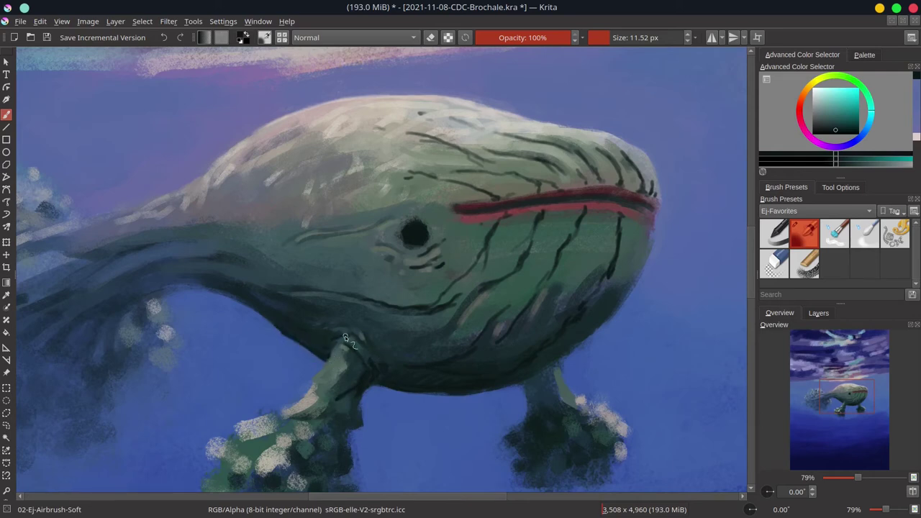
- Add dark creases where the front leg joins the belly, and strengthen the mouth line and the jaw's edge
{"action": "left_click", "coordinate": [266, 310], "text": "ctrl"}
{"action": "left_click_drag", "start_coordinate": [365, 358], "coordinate": [386, 383]}
{"action": "mouse_move", "coordinate": [635, 256]}
{"action": "left_mouse_down"}
{"action": "mouse_move", "coordinate": [651, 187]}
{"action": "mouse_move", "coordinate": [649, 224]}
{"action": "mouse_move", "coordinate": [640, 206]}
{"action": "mouse_move", "coordinate": [454, 211]}
{"action": "mouse_move", "coordinate": [584, 202]}
{"action": "left_mouse_up"}
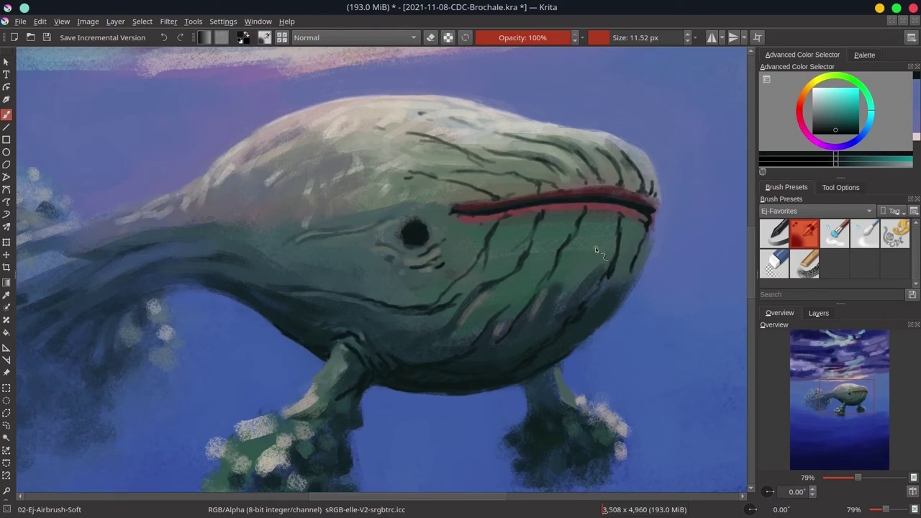
{"action": "left_click_drag", "start_coordinate": [595, 294], "coordinate": [585, 302]}
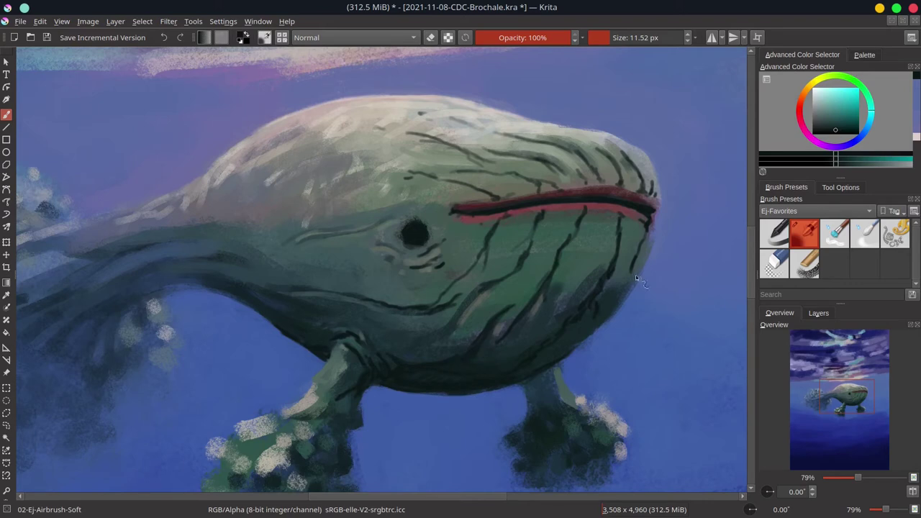
{"action": "left_click_drag", "start_coordinate": [636, 274], "coordinate": [621, 307]}
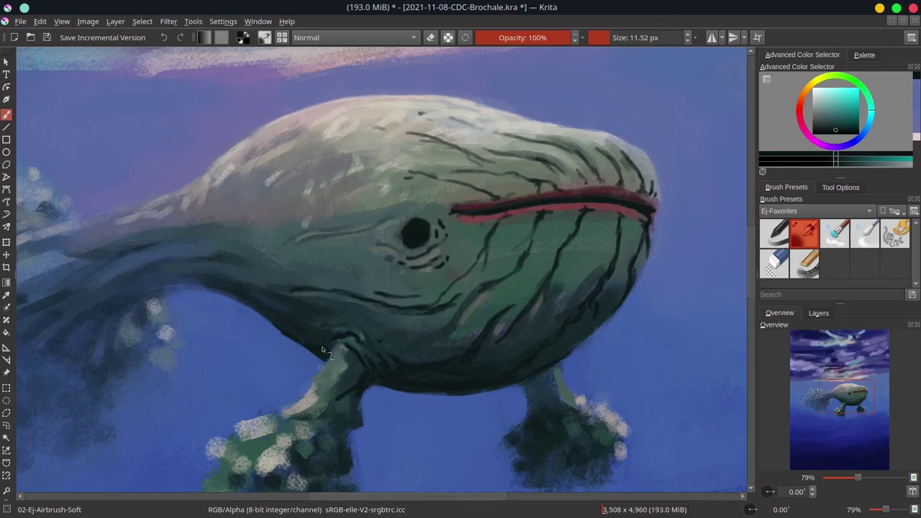
- Paint dark creases on the near front ankle and the first leaf-shaped scale outlines on its foot, and save the document
{"action": "scroll", "coordinate": [368, 341], "scroll_direction": "down", "scroll_amount": 3}
{"action": "left_click_drag", "start_coordinate": [308, 297], "coordinate": [323, 295]}
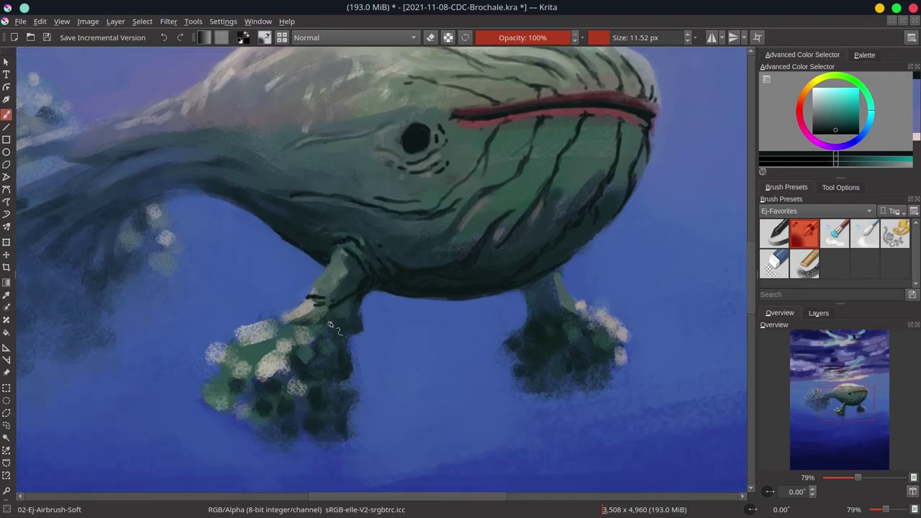
{"action": "left_click_drag", "start_coordinate": [311, 333], "coordinate": [290, 325]}
{"action": "mouse_move", "coordinate": [338, 346]}
{"action": "left_mouse_down"}
{"action": "mouse_move", "coordinate": [323, 356]}
{"action": "mouse_move", "coordinate": [318, 343]}
{"action": "mouse_move", "coordinate": [296, 346]}
{"action": "mouse_move", "coordinate": [310, 352]}
{"action": "mouse_move", "coordinate": [284, 331]}
{"action": "mouse_move", "coordinate": [256, 348]}
{"action": "left_mouse_up"}
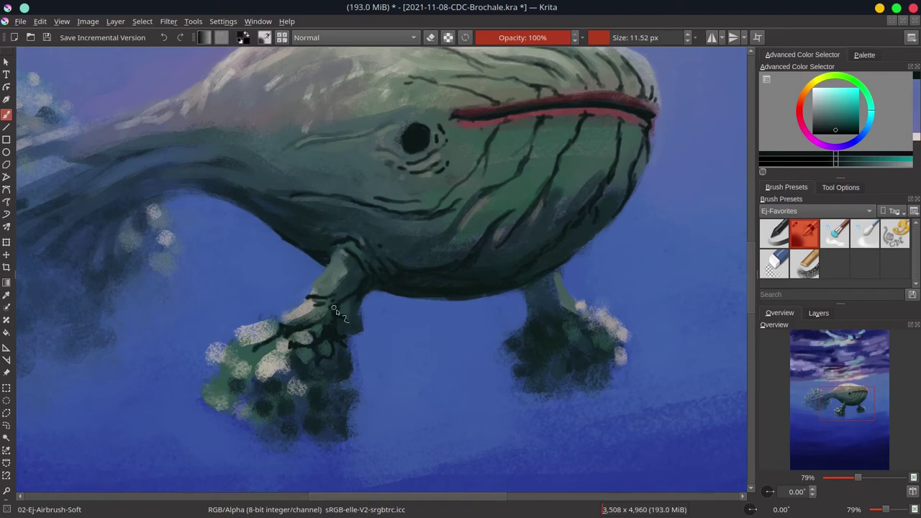
{"action": "mouse_move", "coordinate": [334, 311]}
{"action": "left_mouse_down"}
{"action": "mouse_move", "coordinate": [347, 302]}
{"action": "mouse_move", "coordinate": [366, 332]}
{"action": "left_mouse_up"}
{"action": "key", "text": "ctrl+s"}
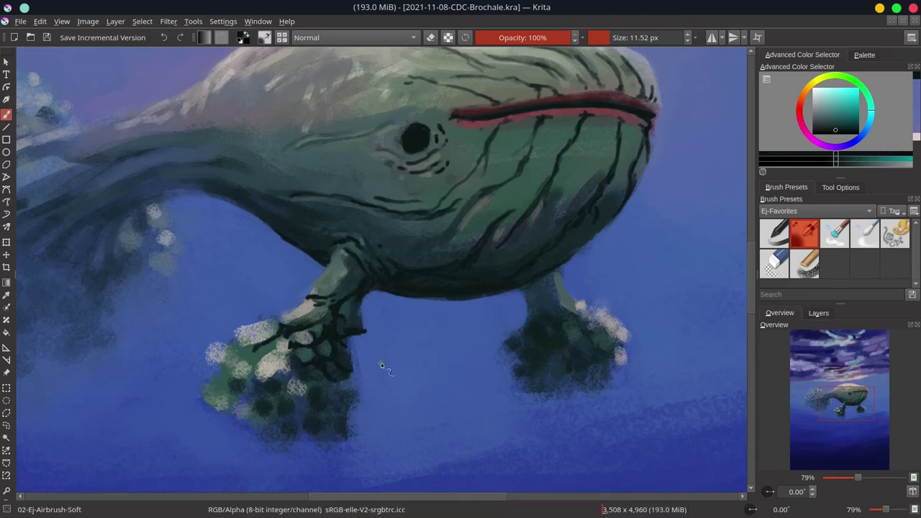
- Outline the leaf-shaped scales along the near foot's outer edge in the same dark colour and save the painting
{"action": "mouse_move", "coordinate": [267, 352]}
{"action": "left_mouse_down"}
{"action": "mouse_move", "coordinate": [253, 341]}
{"action": "mouse_move", "coordinate": [287, 364]}
{"action": "mouse_move", "coordinate": [295, 358]}
{"action": "mouse_move", "coordinate": [273, 354]}
{"action": "mouse_move", "coordinate": [279, 372]}
{"action": "mouse_move", "coordinate": [241, 380]}
{"action": "left_mouse_up"}
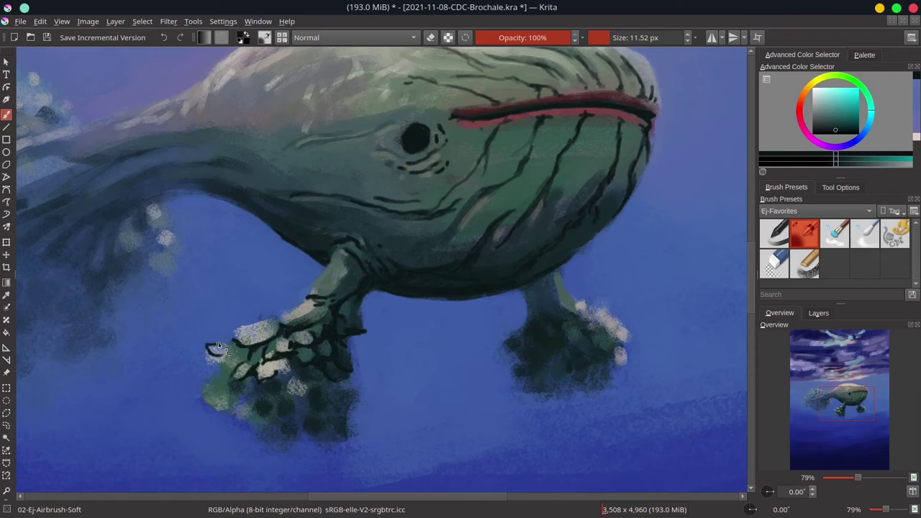
{"action": "left_click_drag", "start_coordinate": [232, 366], "coordinate": [224, 345]}
{"action": "mouse_move", "coordinate": [235, 379]}
{"action": "left_mouse_down"}
{"action": "mouse_move", "coordinate": [225, 399]}
{"action": "mouse_move", "coordinate": [234, 377]}
{"action": "left_mouse_up"}
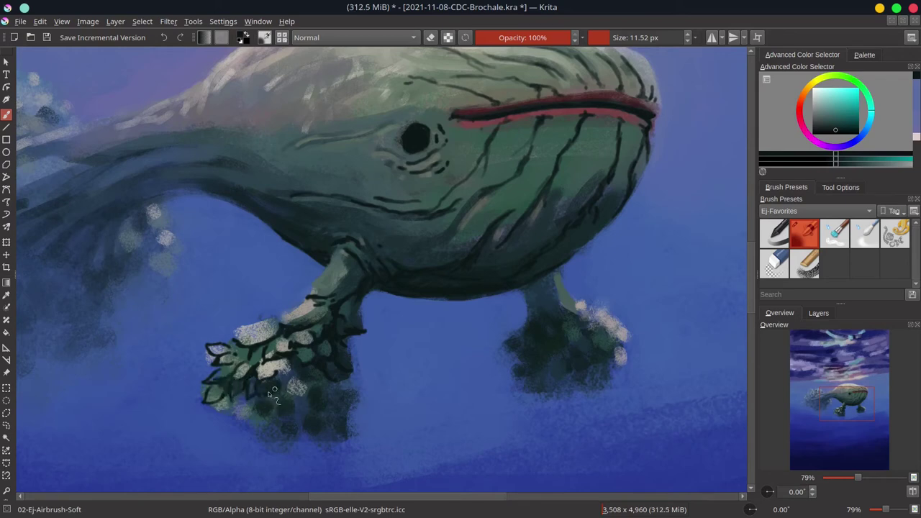
{"action": "key", "text": "ctrl+s"}
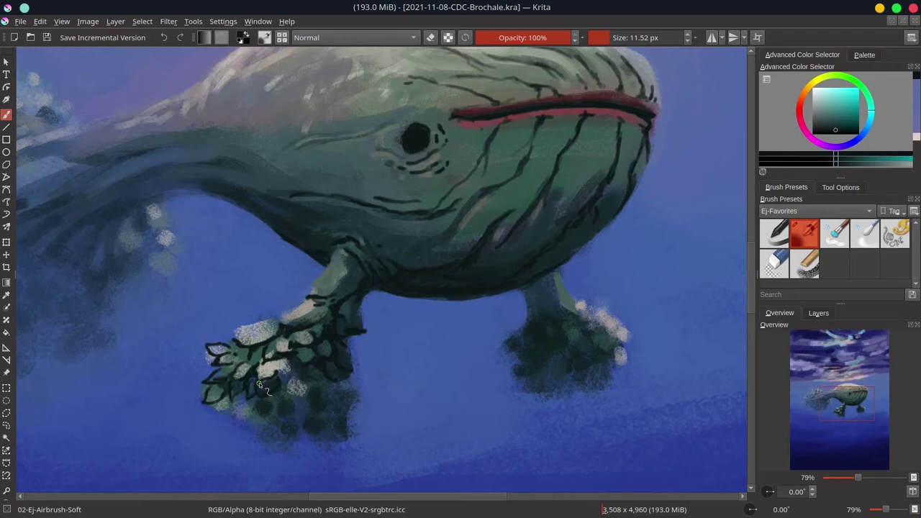
- Paint a dark crease behind the eye, and outline the near foot's upper and lower scales before saving the document
{"action": "left_click_drag", "start_coordinate": [300, 146], "coordinate": [356, 140]}
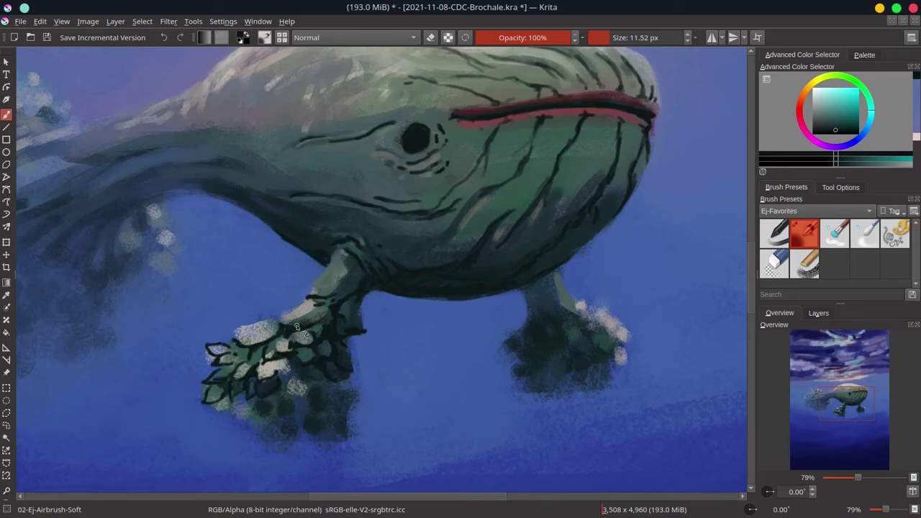
{"action": "key", "text": "ctrl+s"}
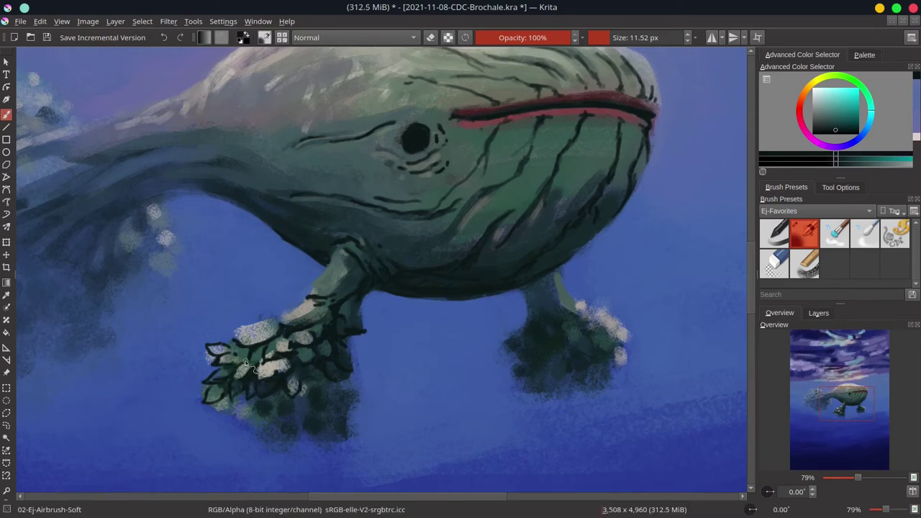
{"action": "mouse_move", "coordinate": [256, 342]}
{"action": "left_mouse_down"}
{"action": "mouse_move", "coordinate": [291, 318]}
{"action": "mouse_move", "coordinate": [277, 313]}
{"action": "mouse_move", "coordinate": [314, 298]}
{"action": "mouse_move", "coordinate": [301, 309]}
{"action": "mouse_move", "coordinate": [325, 330]}
{"action": "left_mouse_up"}
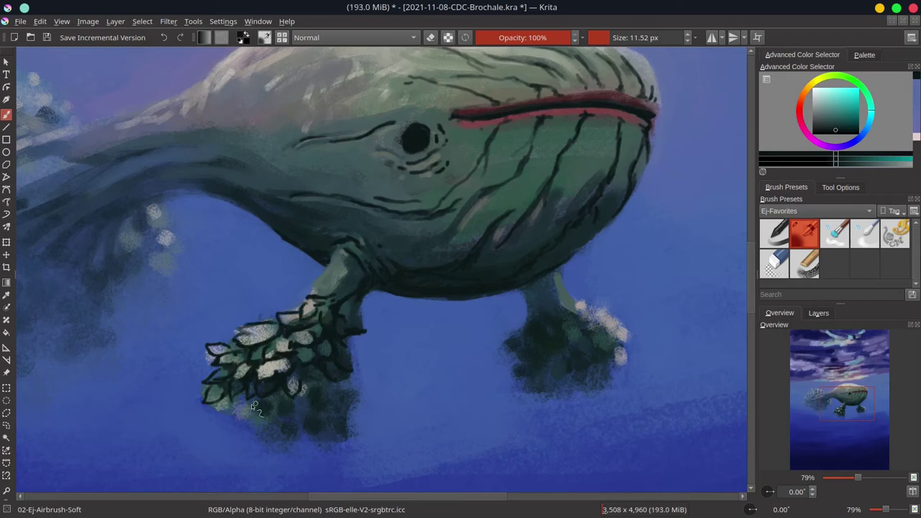
{"action": "mouse_move", "coordinate": [256, 404]}
{"action": "left_mouse_down"}
{"action": "mouse_move", "coordinate": [290, 378]}
{"action": "mouse_move", "coordinate": [308, 387]}
{"action": "mouse_move", "coordinate": [304, 400]}
{"action": "mouse_move", "coordinate": [285, 412]}
{"action": "left_mouse_up"}
{"action": "key", "text": "ctrl+s"}
- Choose a pale cream colour and paint highlights on the near foot's central and upper outer scales
{"action": "left_click", "coordinate": [810, 93]}
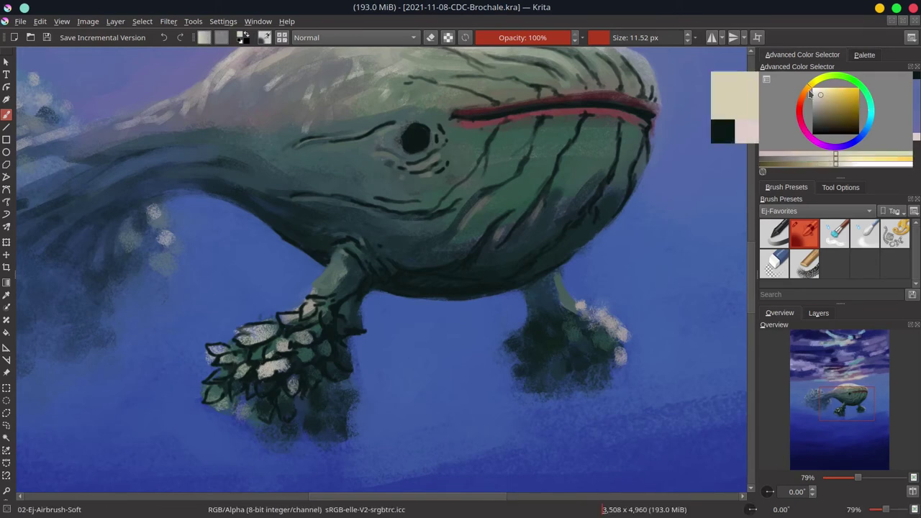
{"action": "left_click_drag", "start_coordinate": [808, 91], "coordinate": [806, 94]}
{"action": "left_click_drag", "start_coordinate": [262, 373], "coordinate": [266, 370]}
{"action": "mouse_move", "coordinate": [248, 371]}
{"action": "left_mouse_down"}
{"action": "mouse_move", "coordinate": [257, 348]}
{"action": "mouse_move", "coordinate": [243, 333]}
{"action": "left_mouse_up"}
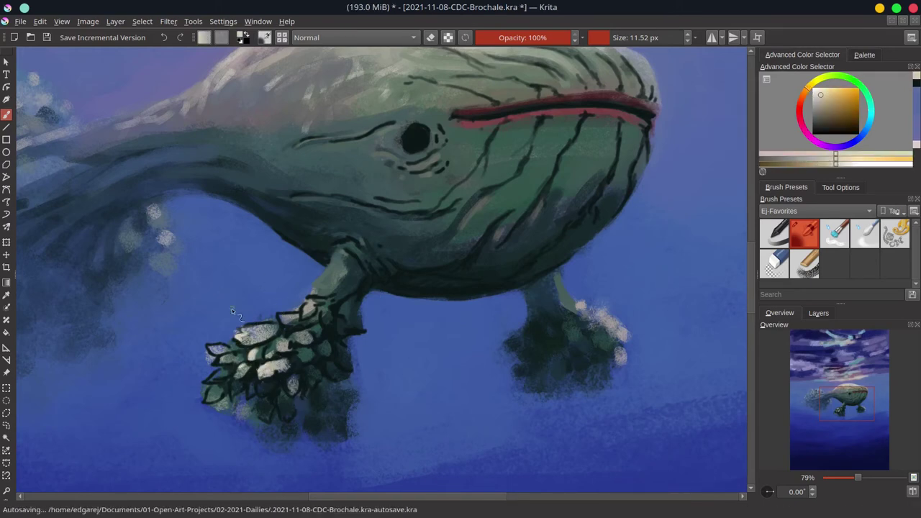
- Sample the background blue around the near foot and paint between the outer scales to sharpen their silhouette
{"action": "left_click", "coordinate": [232, 308], "text": "ctrl"}
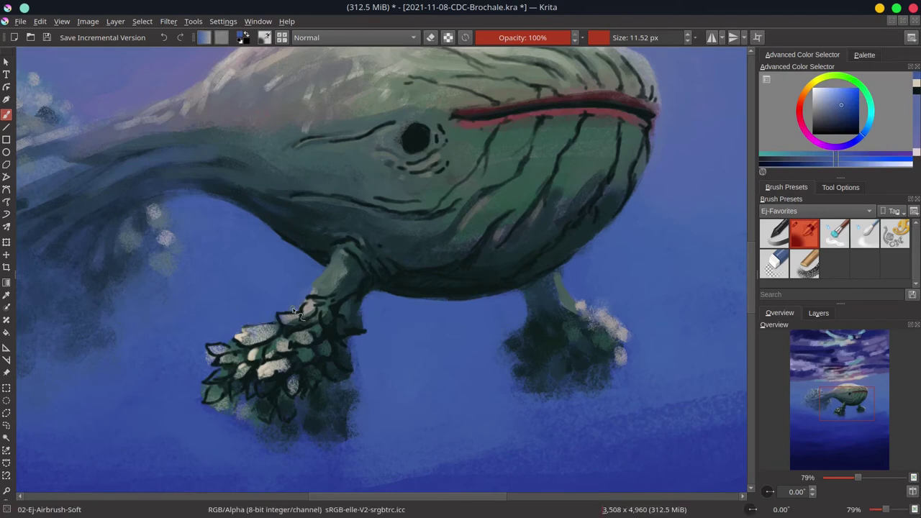
{"action": "left_click", "coordinate": [309, 275], "text": "ctrl"}
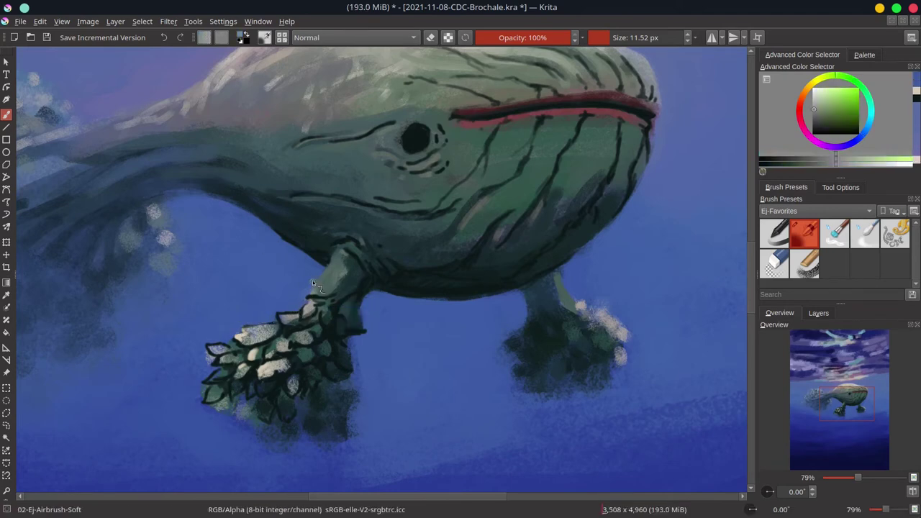
{"action": "left_click", "coordinate": [214, 364], "text": "ctrl"}
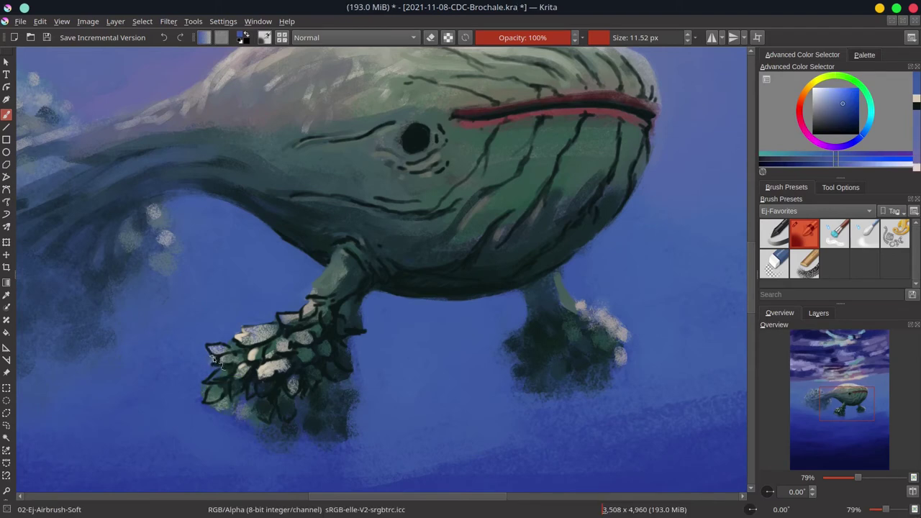
{"action": "left_click_drag", "start_coordinate": [236, 338], "coordinate": [214, 342]}
{"action": "left_click", "coordinate": [222, 340], "text": "ctrl"}
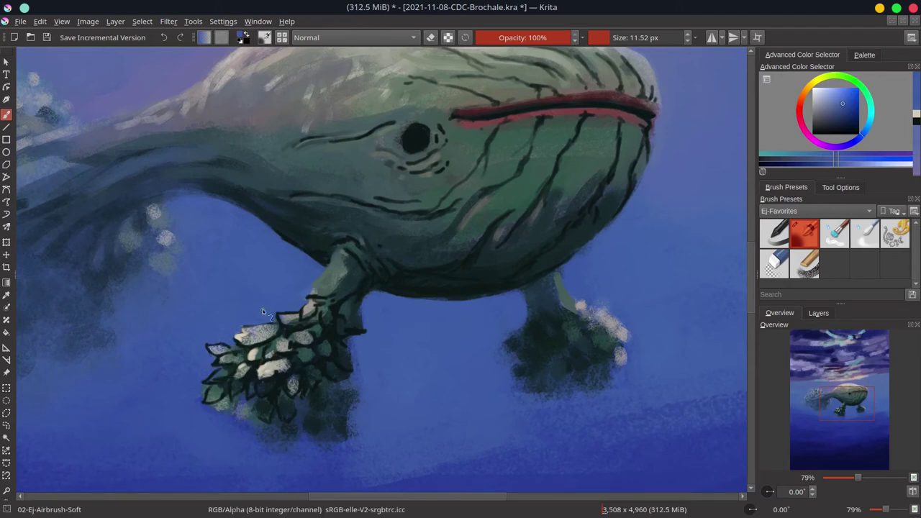
{"action": "left_click", "coordinate": [200, 389], "text": "ctrl"}
{"action": "mouse_move", "coordinate": [201, 392]}
{"action": "left_mouse_down"}
{"action": "mouse_move", "coordinate": [207, 378]}
{"action": "mouse_move", "coordinate": [213, 402]}
{"action": "mouse_move", "coordinate": [204, 383]}
{"action": "mouse_move", "coordinate": [212, 346]}
{"action": "left_mouse_up"}
- Lighten the outer scales with sampled cream, trim the foot's edge with background blue at about 20 px, and save
{"action": "left_click", "coordinate": [215, 377], "text": "ctrl"}
{"action": "left_click", "coordinate": [210, 392], "text": "ctrl"}
{"action": "left_click", "coordinate": [252, 333], "text": "ctrl"}
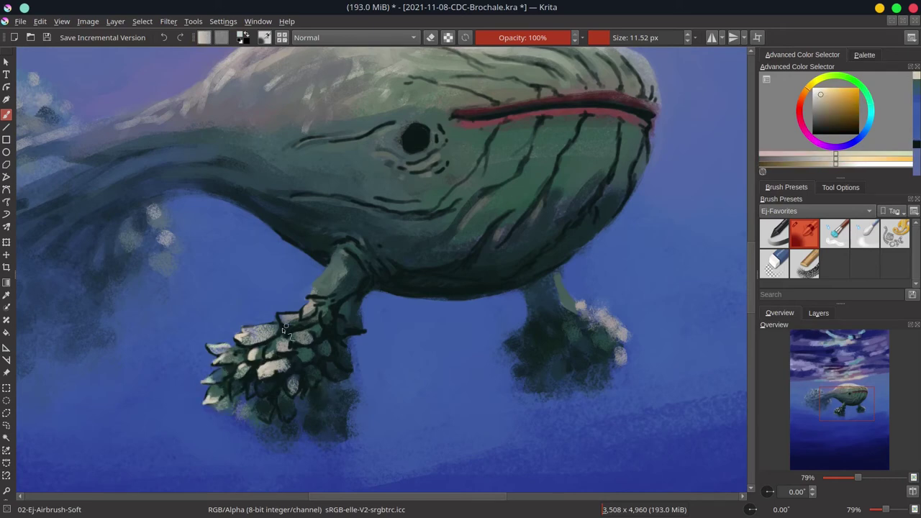
{"action": "left_click", "coordinate": [256, 429], "text": "ctrl"}
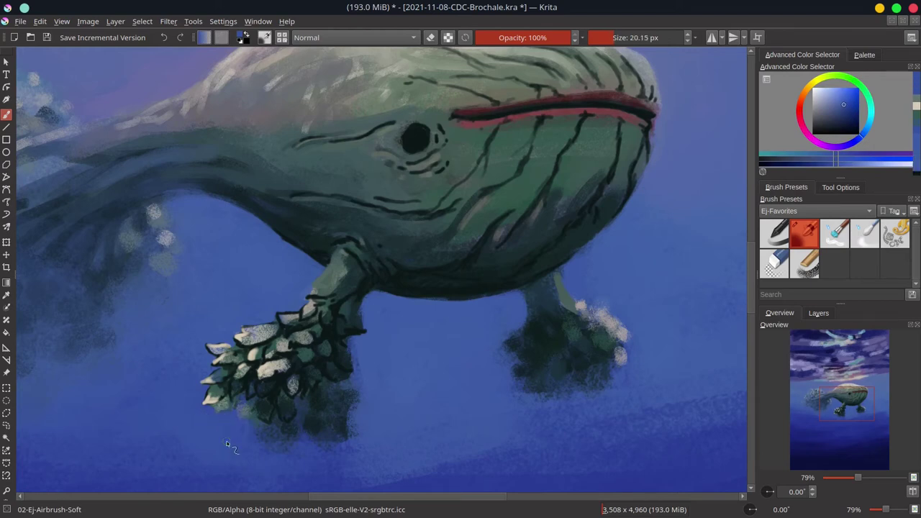
{"action": "key", "text": "ctrl+s"}
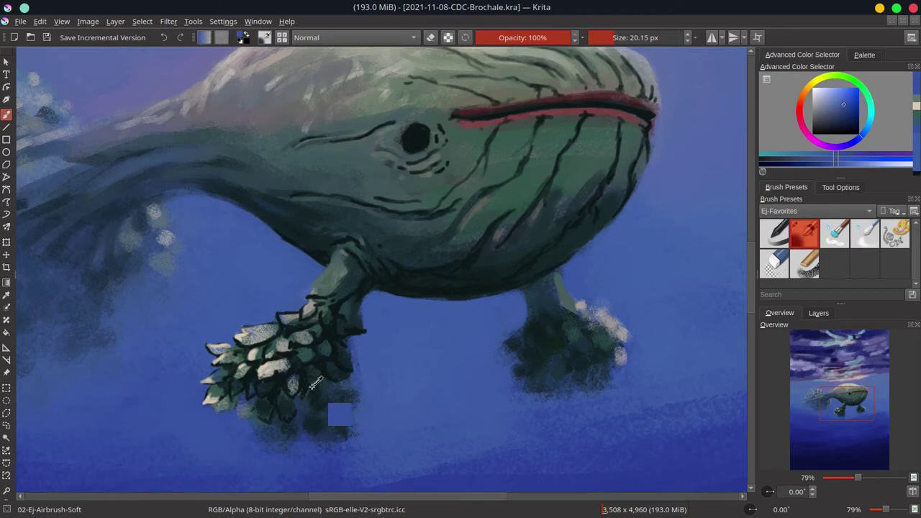
- Darken the near foot's lower scales, shading its shadowed underside in Multiply mode with a large muted teal brush
{"action": "left_click", "coordinate": [310, 389], "text": "ctrl"}
{"action": "left_click_drag", "start_coordinate": [308, 392], "coordinate": [298, 407]}
{"action": "left_click", "coordinate": [336, 37]}
{"action": "left_click", "coordinate": [331, 61]}
{"action": "left_click", "coordinate": [821, 106]}
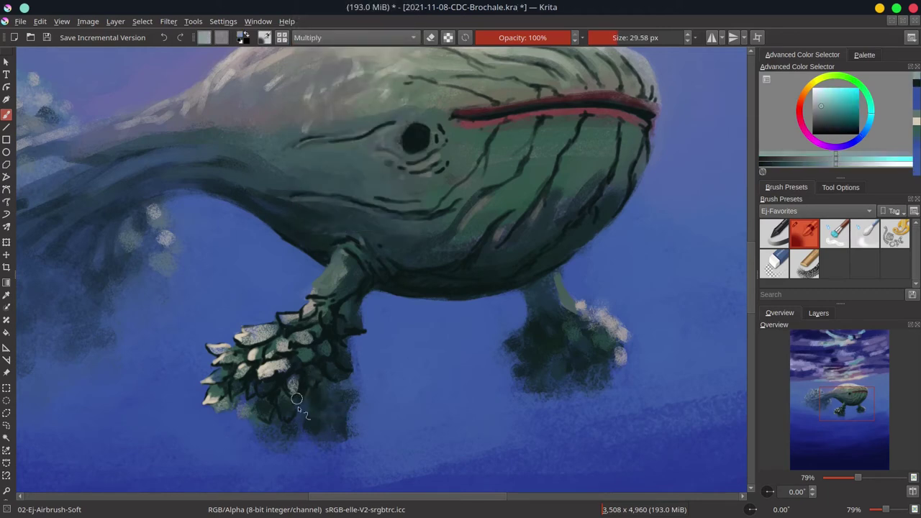
{"action": "key", "text": "bracketright"}
{"action": "key", "text": "bracketright"}
{"action": "key", "text": "bracketright"}
{"action": "key", "text": "bracketright"}
{"action": "key", "text": "bracketright"}
{"action": "key", "text": "bracketright"}
{"action": "mouse_move", "coordinate": [339, 405]}
{"action": "left_mouse_down", "text": "shift"}
{"action": "mouse_move", "coordinate": [314, 409]}
{"action": "mouse_move", "coordinate": [393, 456]}
{"action": "mouse_move", "coordinate": [338, 426]}
{"action": "mouse_move", "coordinate": [312, 424]}
{"action": "left_mouse_up", "text": "shift"}
- Shade the near foot's inner scales with a Multiply brush of about 26 px, and restore the Normal blending mode
{"action": "key", "text": "bracketleft"}
{"action": "key", "text": "bracketleft"}
{"action": "key", "text": "bracketleft"}
{"action": "key", "text": "bracketleft"}
{"action": "key", "text": "bracketleft"}
{"action": "key", "text": "bracketleft"}
{"action": "key", "text": "bracketleft"}
{"action": "key", "text": "bracketleft"}
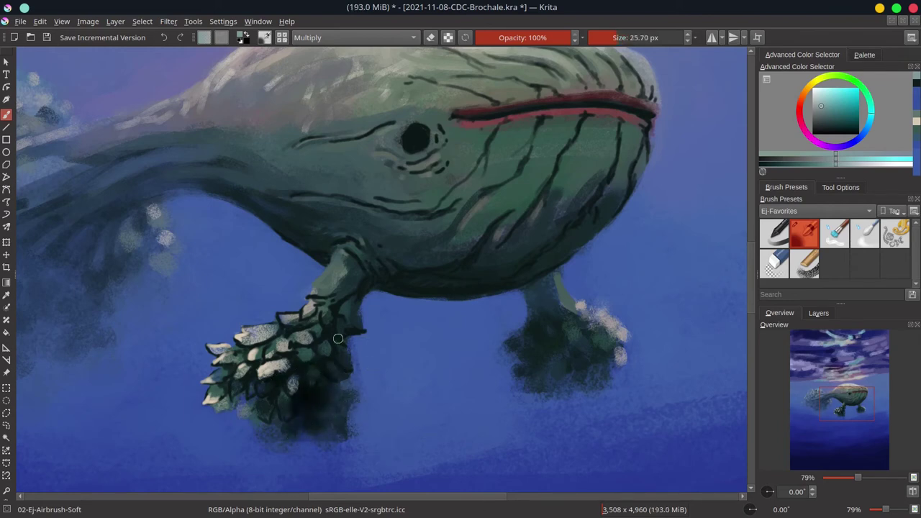
{"action": "key", "text": "bracketleft"}
{"action": "key", "text": "bracketleft"}
{"action": "key", "text": "bracketleft"}
{"action": "key", "text": "bracketleft"}
{"action": "key", "text": "bracketleft"}
{"action": "left_click", "coordinate": [354, 38]}
{"action": "left_click", "coordinate": [368, 47]}
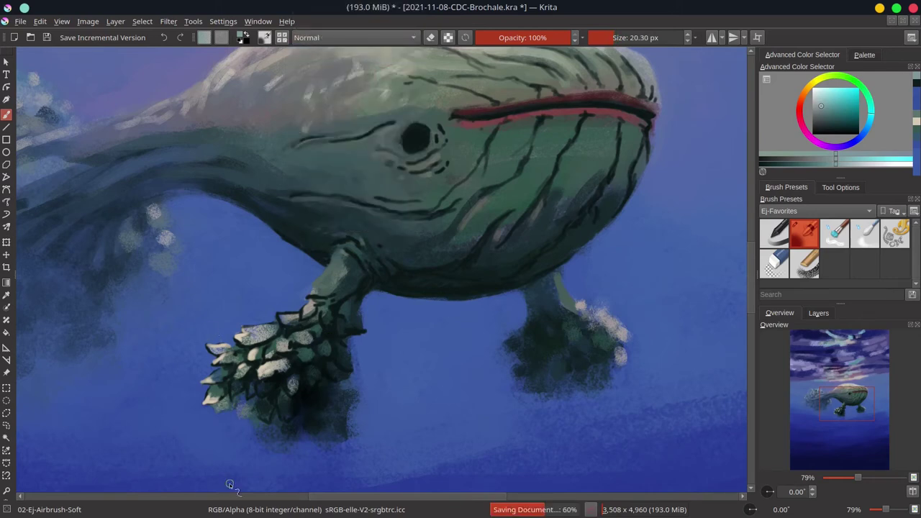
- Define the near foot's inner scales with sampled dark teal tones, reducing the brush from about 17 px to 13 px
{"action": "left_click", "coordinate": [307, 386], "text": "ctrl"}
{"action": "left_click_drag", "start_coordinate": [308, 393], "coordinate": [307, 393], "text": "shift"}
{"action": "left_click_drag", "start_coordinate": [309, 393], "coordinate": [306, 379]}
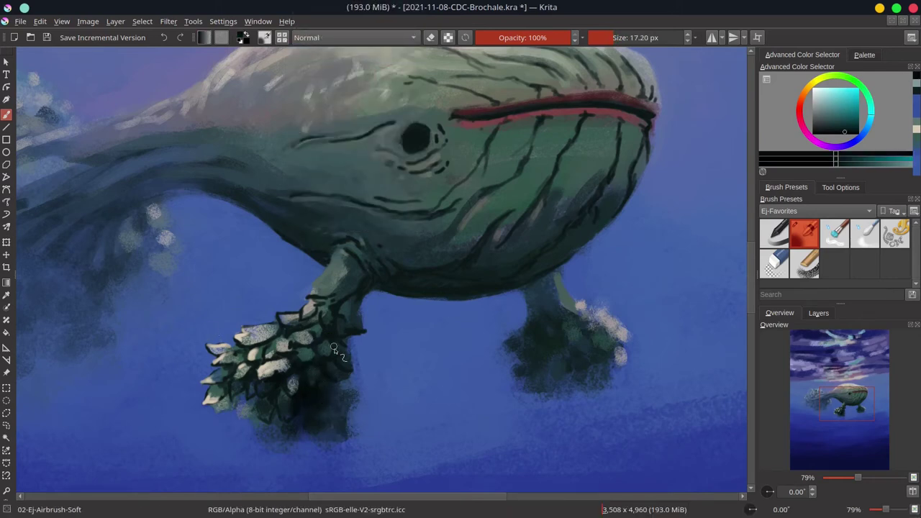
{"action": "left_click", "coordinate": [311, 353], "text": "ctrl"}
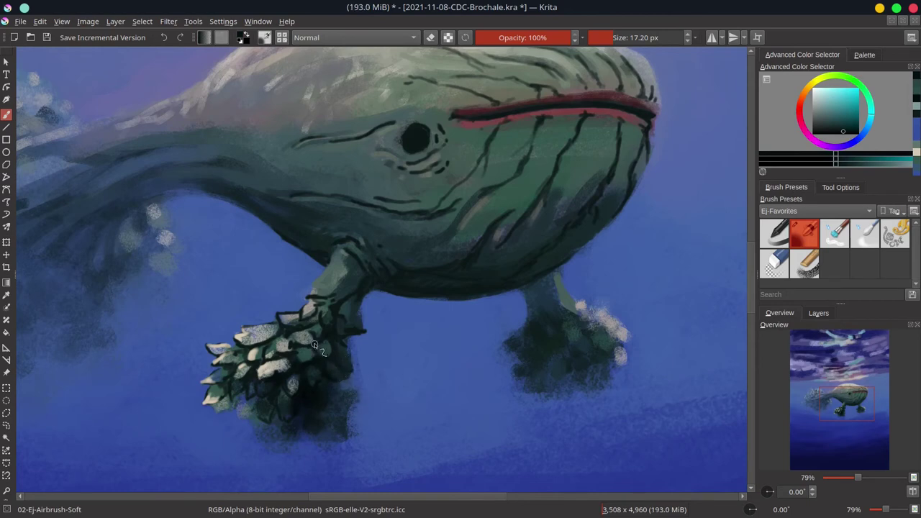
{"action": "key", "text": "bracketleft"}
{"action": "key", "text": "bracketleft"}
{"action": "key", "text": "bracketleft"}
{"action": "left_click", "coordinate": [304, 389], "text": "ctrl"}
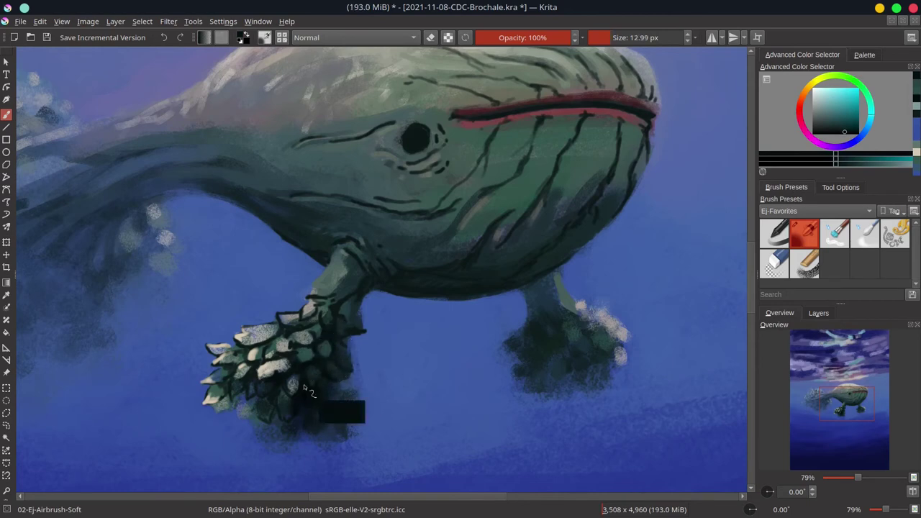
- Pick a pale peach colour and paint bright highlights on the near foot's upper scales and the ankle's outer edge
{"action": "left_click", "coordinate": [289, 312], "text": "ctrl"}
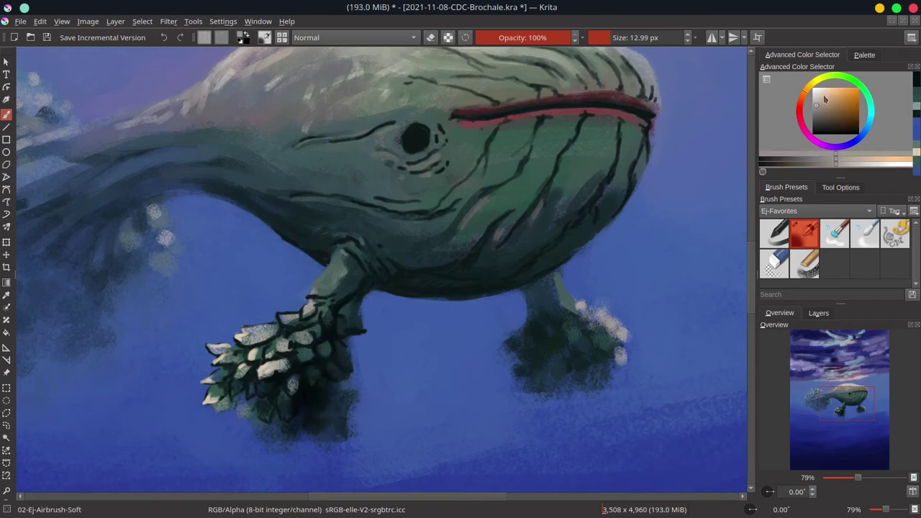
{"action": "left_click", "coordinate": [821, 93]}
{"action": "mouse_move", "coordinate": [285, 314]}
{"action": "left_mouse_down"}
{"action": "mouse_move", "coordinate": [303, 322]}
{"action": "mouse_move", "coordinate": [231, 341]}
{"action": "left_mouse_up"}
{"action": "mouse_move", "coordinate": [312, 305]}
{"action": "left_mouse_down"}
{"action": "mouse_move", "coordinate": [303, 312]}
{"action": "mouse_move", "coordinate": [319, 279]}
{"action": "left_mouse_up"}
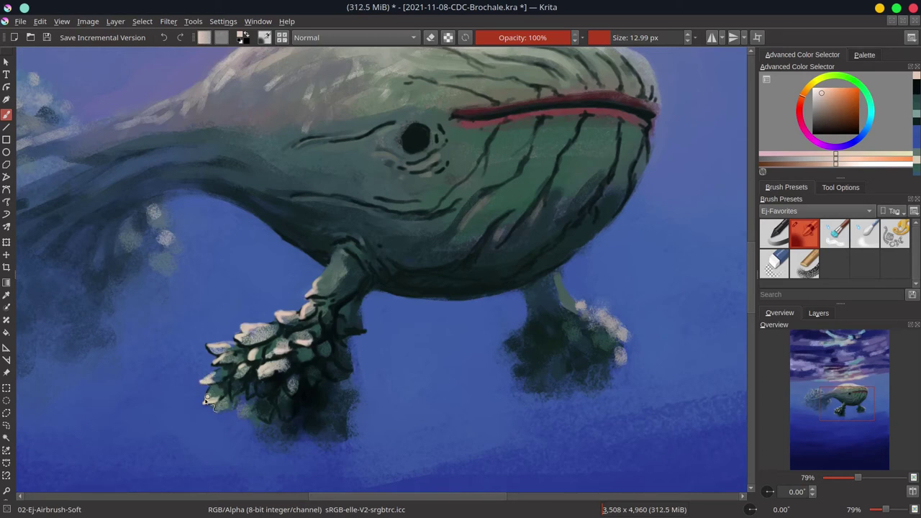
- Refine the near foot's middle and lower scales with alternating sampled dark and pale peach or cream strokes
{"action": "left_click", "coordinate": [317, 362], "text": "ctrl"}
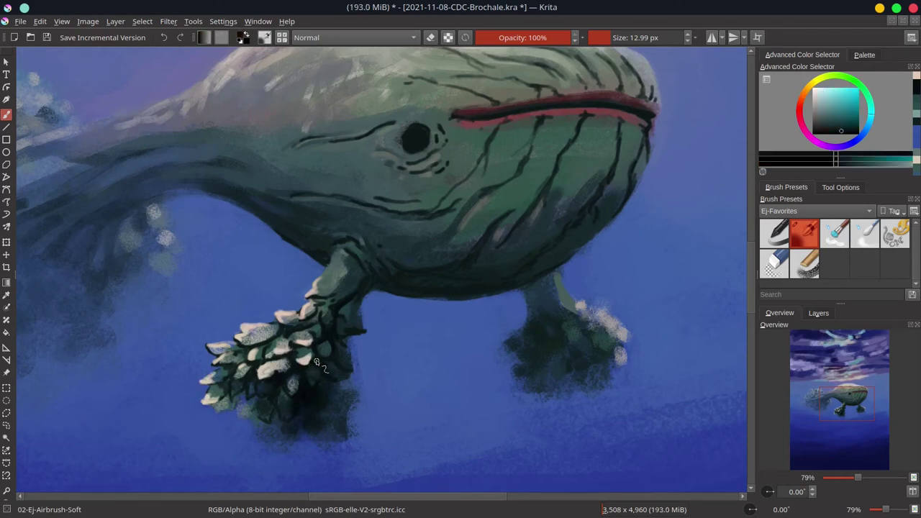
{"action": "left_click_drag", "start_coordinate": [295, 391], "coordinate": [292, 395]}
{"action": "left_click", "coordinate": [305, 358], "text": "ctrl"}
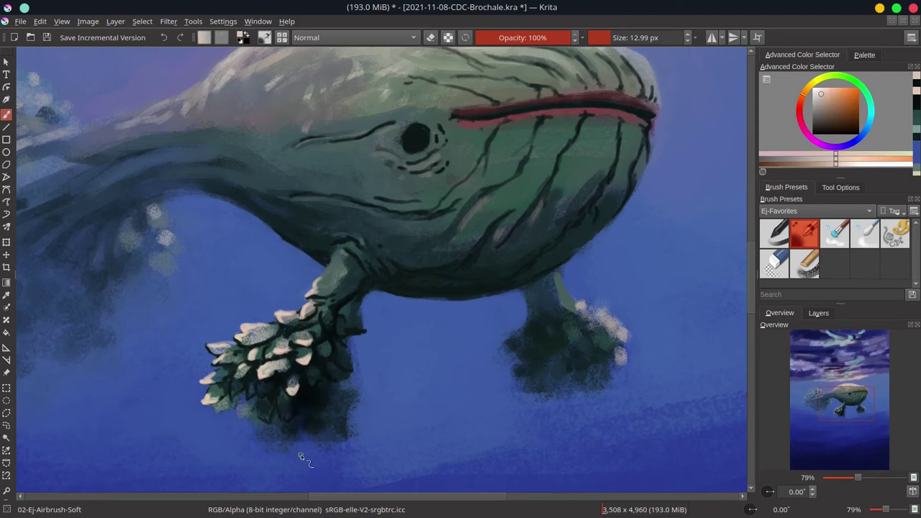
{"action": "mouse_move", "coordinate": [240, 368]}
{"action": "left_mouse_down"}
{"action": "mouse_move", "coordinate": [235, 377]}
{"action": "mouse_move", "coordinate": [261, 394]}
{"action": "left_mouse_up"}
{"action": "left_click", "coordinate": [324, 376], "text": "ctrl"}
{"action": "left_click", "coordinate": [297, 339], "text": "ctrl"}
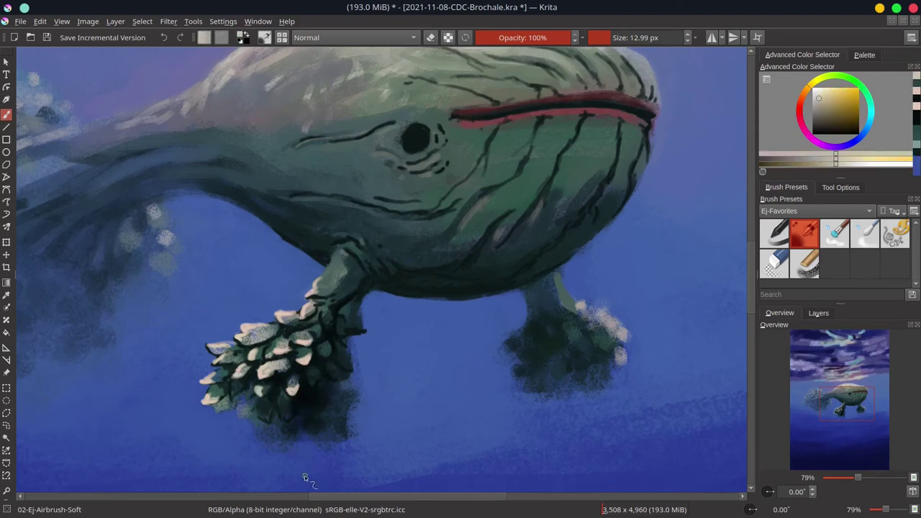
{"action": "left_click", "coordinate": [245, 398]}
- Paint muted grey-green light on the near foot's inner scales and along the ankle creases
{"action": "left_click", "coordinate": [333, 327], "text": "ctrl"}
{"action": "left_click", "coordinate": [328, 315], "text": "ctrl"}
{"action": "left_click_drag", "start_coordinate": [327, 348], "coordinate": [303, 359]}
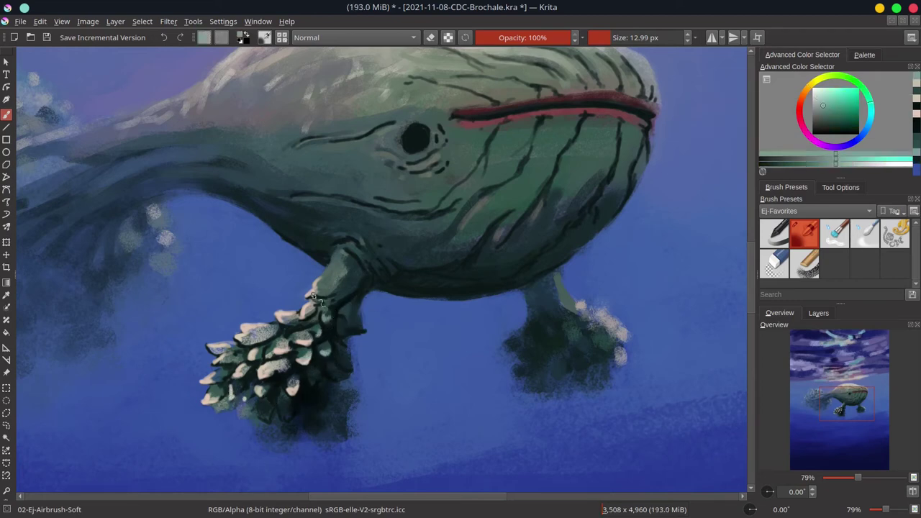
{"action": "left_click_drag", "start_coordinate": [314, 295], "coordinate": [328, 294]}
{"action": "left_click", "coordinate": [823, 108]}
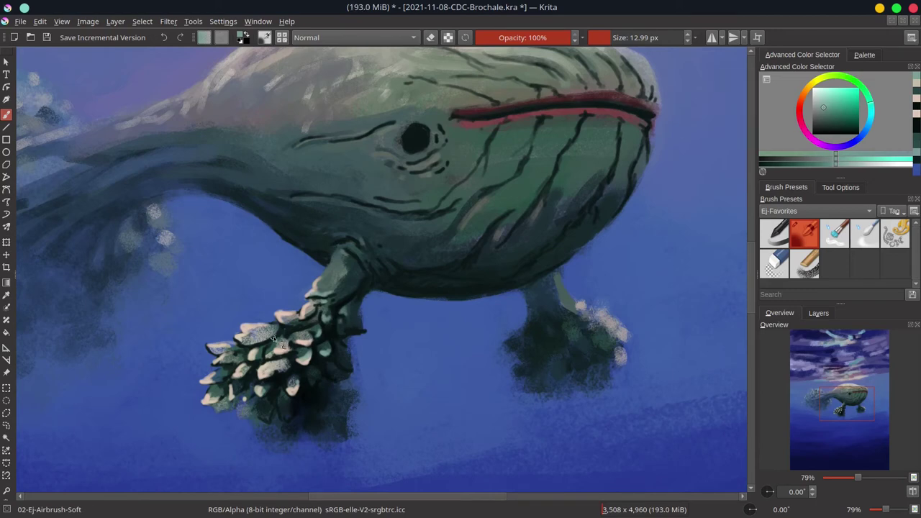
- Sample a dark teal from the near foot and deepen the shadows beneath its upper scales
{"action": "left_click", "coordinate": [283, 340], "text": "ctrl"}
{"action": "left_click", "coordinate": [276, 337], "text": "ctrl"}
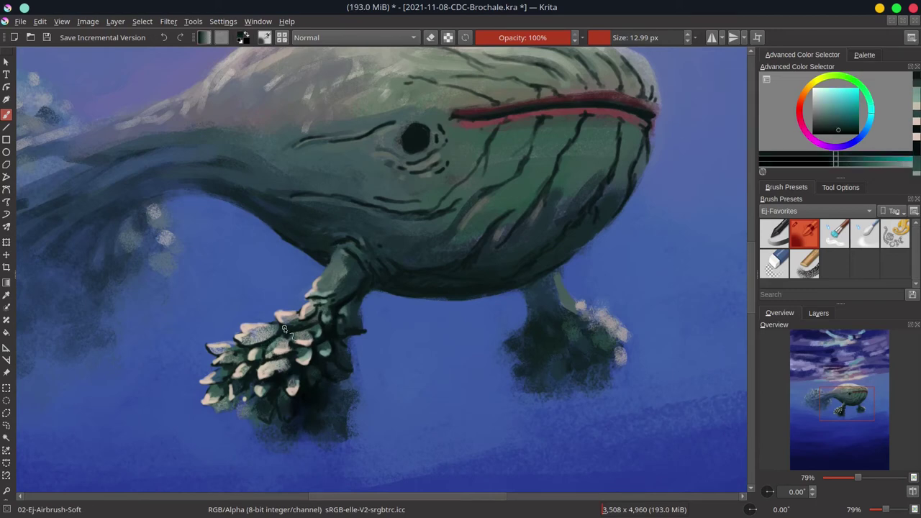
{"action": "left_click_drag", "start_coordinate": [253, 349], "coordinate": [245, 353]}
- Highlight the skin folds at the top of the near front leg and its shin with lighter grey-green tones
{"action": "left_click", "coordinate": [343, 309], "text": "ctrl"}
{"action": "left_click", "coordinate": [824, 109]}
{"action": "left_click_drag", "start_coordinate": [346, 247], "coordinate": [351, 238]}
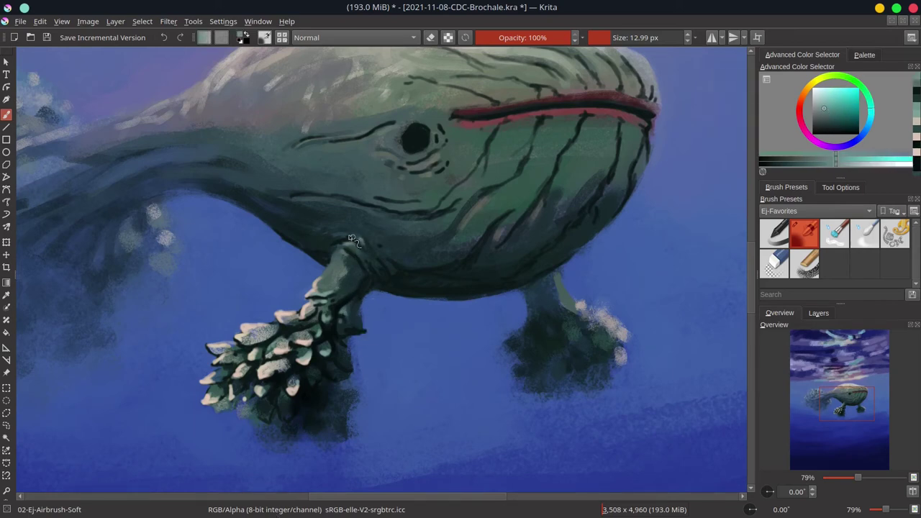
{"action": "left_click", "coordinate": [330, 278], "text": "ctrl"}
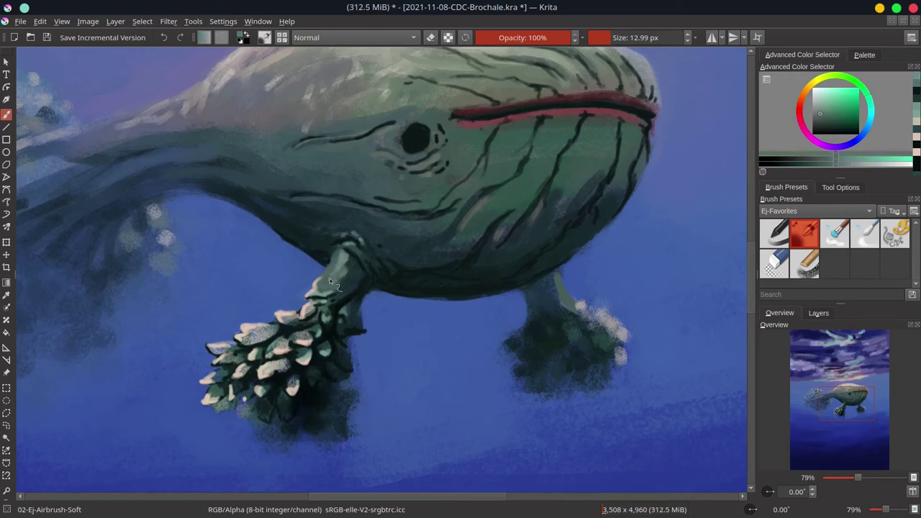
{"action": "left_click", "coordinate": [820, 101]}
{"action": "left_click_drag", "start_coordinate": [337, 269], "coordinate": [328, 281]}
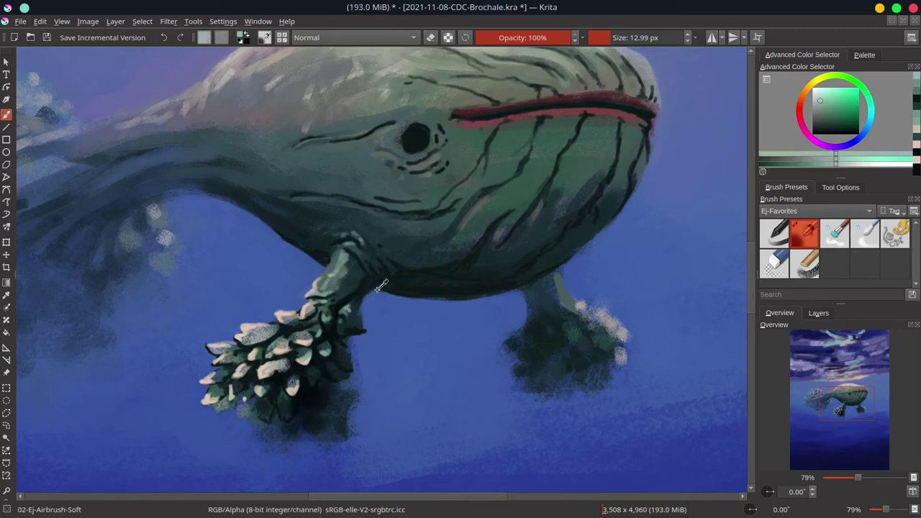
- Save the painting, sample muted greens from the creature's skin and blend them along the folds of the lower jaw
{"action": "key", "text": "ctrl+s"}
{"action": "left_click", "coordinate": [318, 356], "text": "ctrl"}
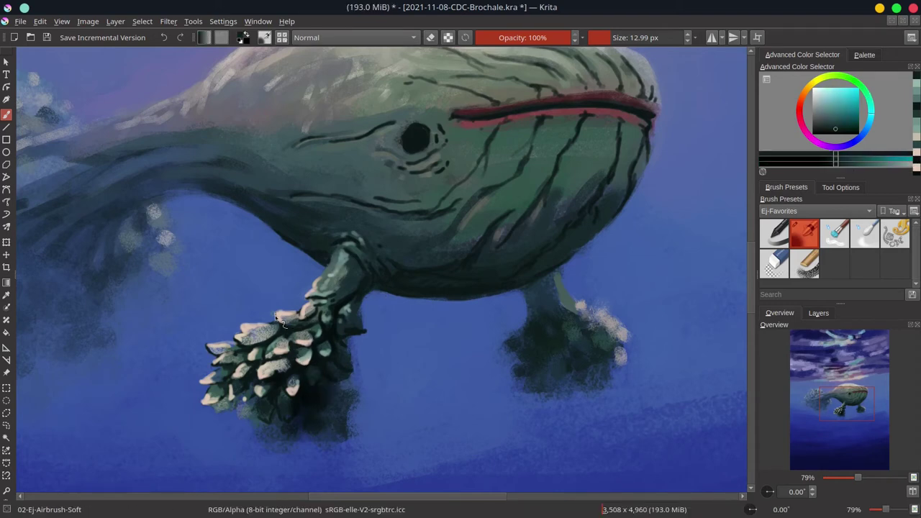
{"action": "left_click", "coordinate": [821, 107]}
{"action": "left_click", "coordinate": [489, 197], "text": "ctrl"}
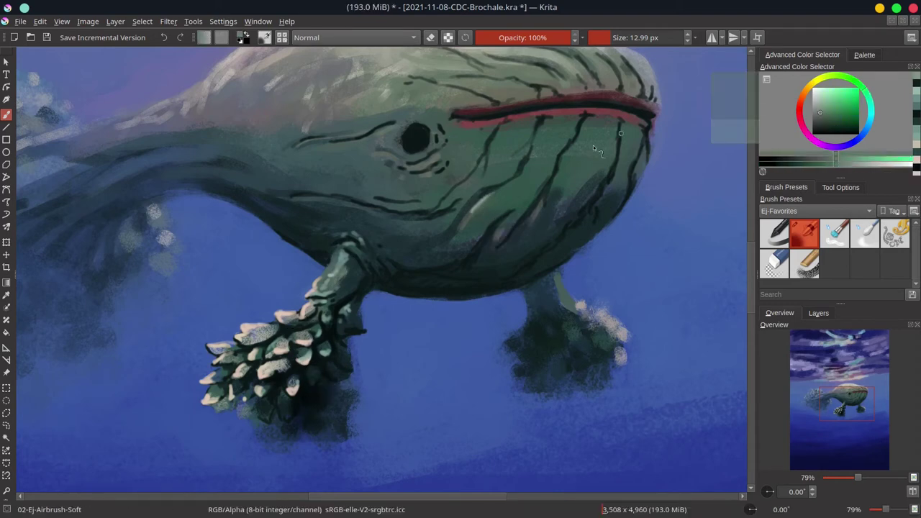
{"action": "left_click", "coordinate": [549, 205], "text": "ctrl"}
{"action": "left_click_drag", "start_coordinate": [470, 218], "coordinate": [494, 192]}
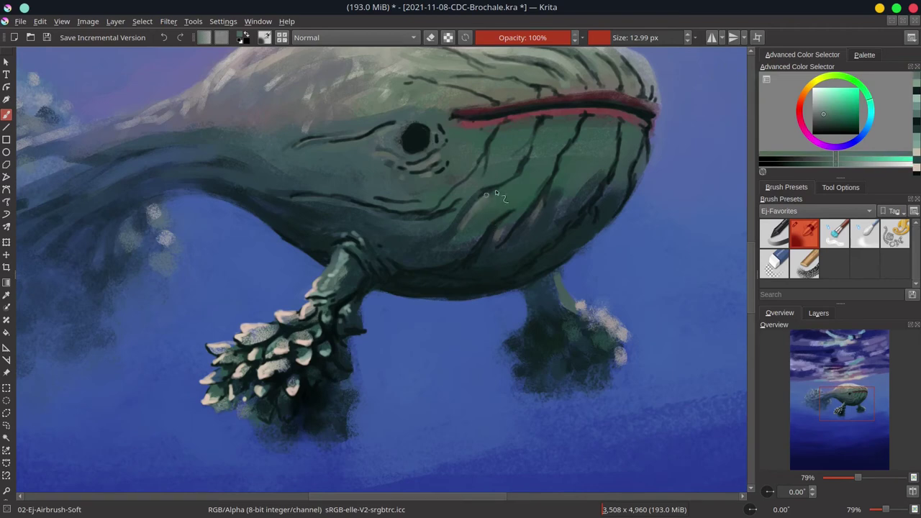
{"action": "left_click_drag", "start_coordinate": [493, 248], "coordinate": [527, 195]}
{"action": "left_click_drag", "start_coordinate": [595, 210], "coordinate": [603, 191]}
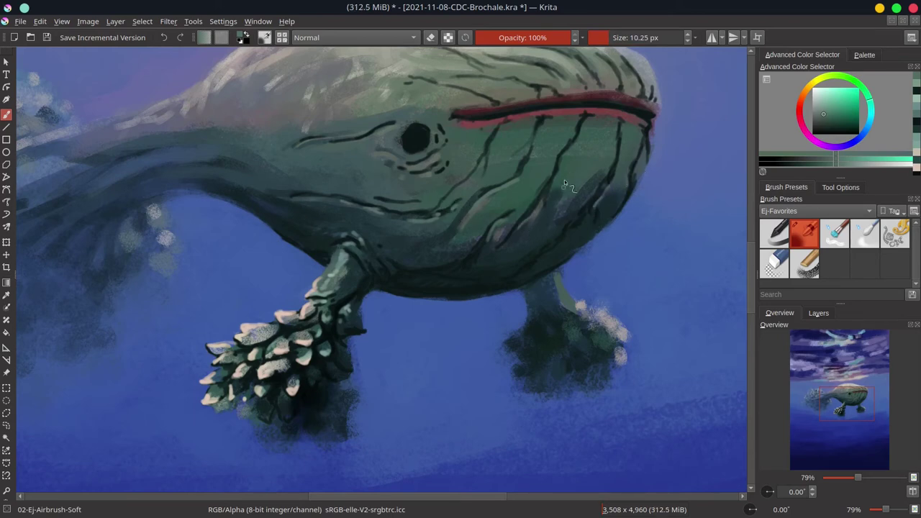
- Lighten the sampled green, highlight the edges of the wrinkles on the jaw, cheek and around the eye, and save
{"action": "key", "text": "l"}
{"action": "key", "text": "l"}
{"action": "mouse_move", "coordinate": [529, 145]}
{"action": "left_mouse_down"}
{"action": "mouse_move", "coordinate": [525, 157]}
{"action": "mouse_move", "coordinate": [479, 170]}
{"action": "left_mouse_up"}
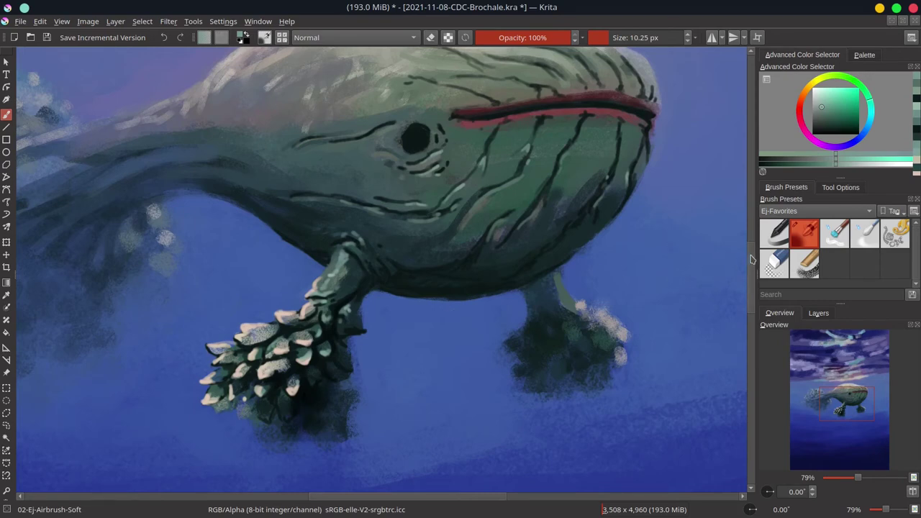
{"action": "scroll", "coordinate": [667, 242], "scroll_direction": "up", "scroll_amount": 3}
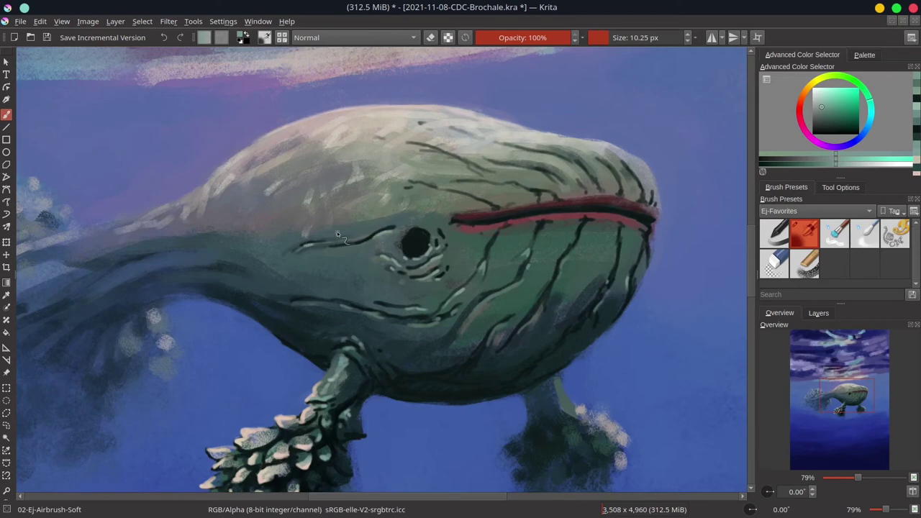
{"action": "key", "text": "ctrl+s"}
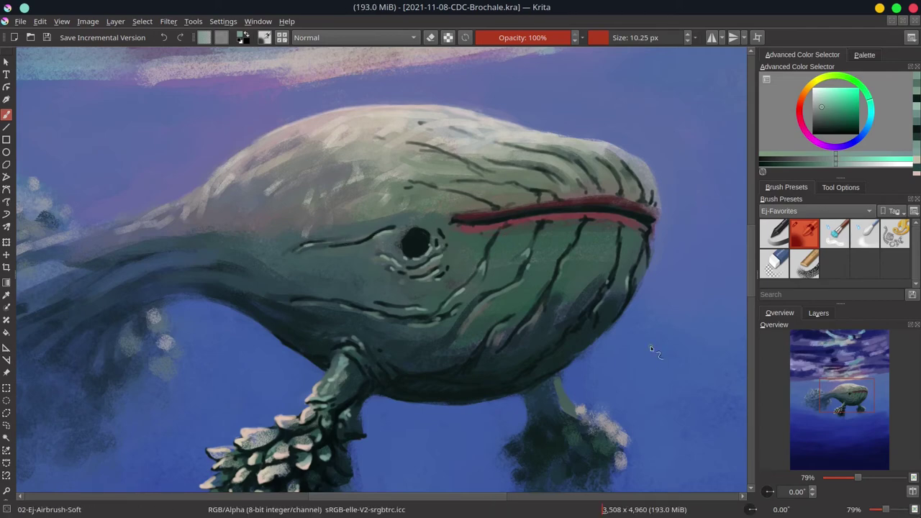
- Hide the Background to check and unlock the Color Dodge layer Paint Layer 1, choose a bright orange-red, and show the Background again
{"action": "left_click_drag", "start_coordinate": [514, 293], "coordinate": [486, 379]}
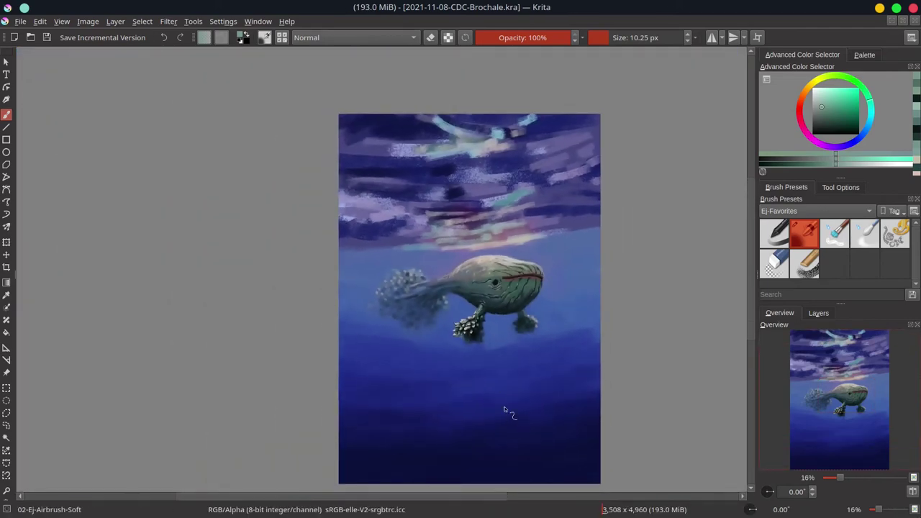
{"action": "left_click", "coordinate": [818, 313]}
{"action": "left_click", "coordinate": [765, 376]}
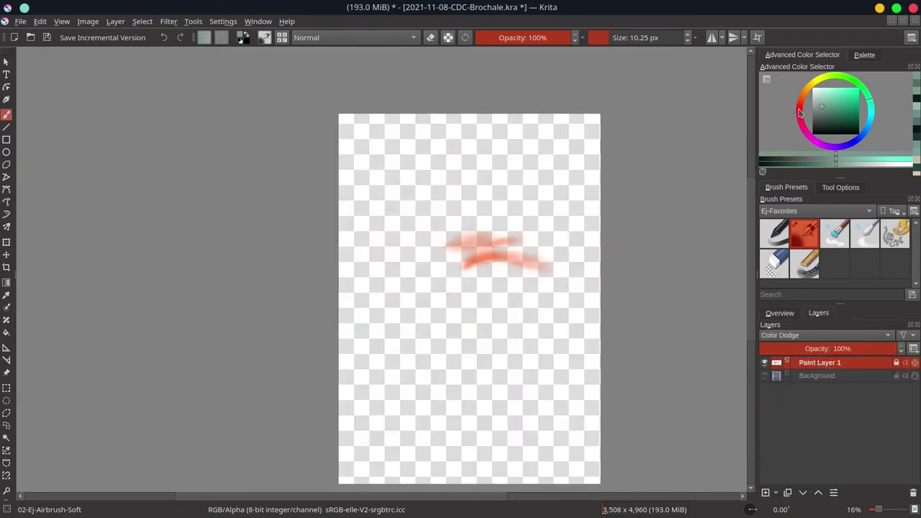
{"action": "left_click_drag", "start_coordinate": [801, 113], "coordinate": [803, 99]}
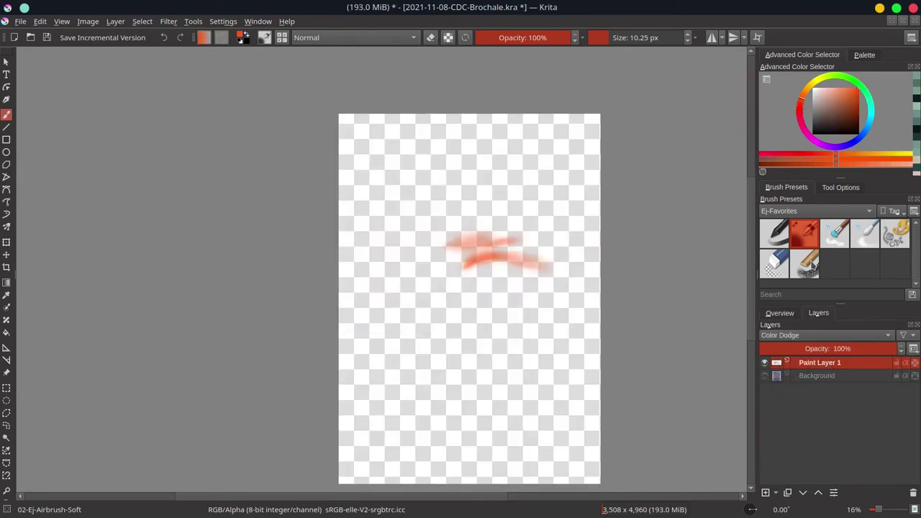
{"action": "left_click", "coordinate": [765, 376]}
- Paint a warm orange glow on Paint Layer 1 over the creature's back, tail tuft and the scales of both feet
{"action": "left_click_drag", "start_coordinate": [450, 278], "coordinate": [529, 279]}
{"action": "left_click_drag", "start_coordinate": [385, 282], "coordinate": [405, 272]}
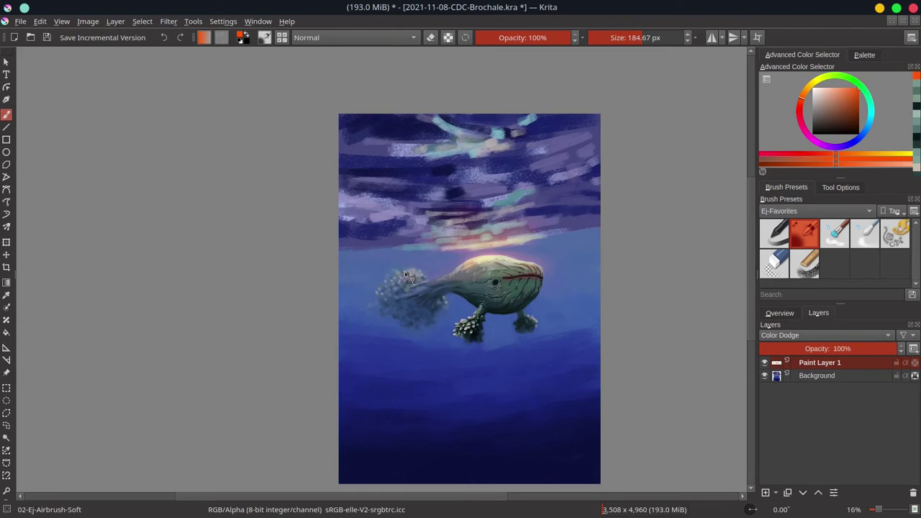
{"action": "left_click_drag", "start_coordinate": [476, 324], "coordinate": [470, 324]}
{"action": "mouse_move", "coordinate": [472, 321]}
{"action": "left_mouse_down"}
{"action": "mouse_move", "coordinate": [461, 331]}
{"action": "mouse_move", "coordinate": [469, 330]}
{"action": "left_mouse_up"}
{"action": "left_click_drag", "start_coordinate": [529, 318], "coordinate": [535, 323]}
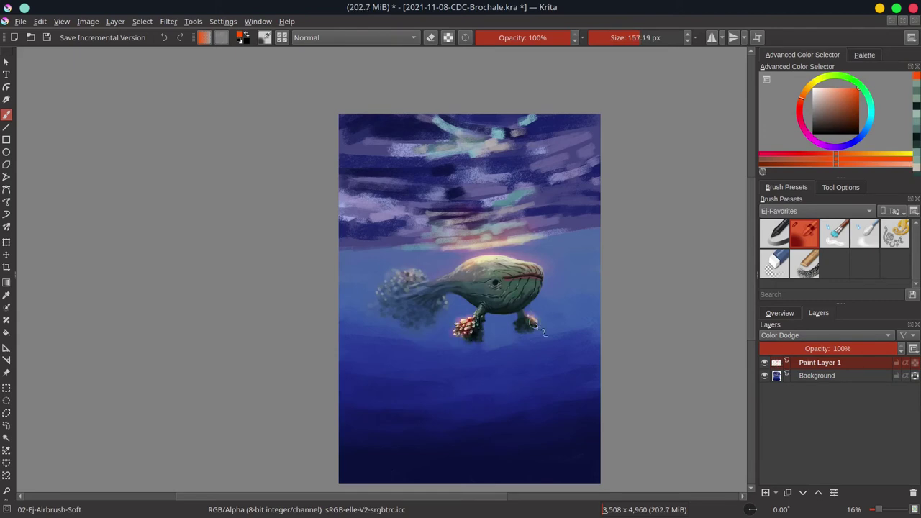
{"action": "key", "text": "bracketright"}
{"action": "left_click_drag", "start_coordinate": [469, 257], "coordinate": [531, 263]}
- Soften the orange glow with the Ej-Blender-Blur brush at about 137 px and save the painting
{"action": "left_click", "coordinate": [790, 316]}
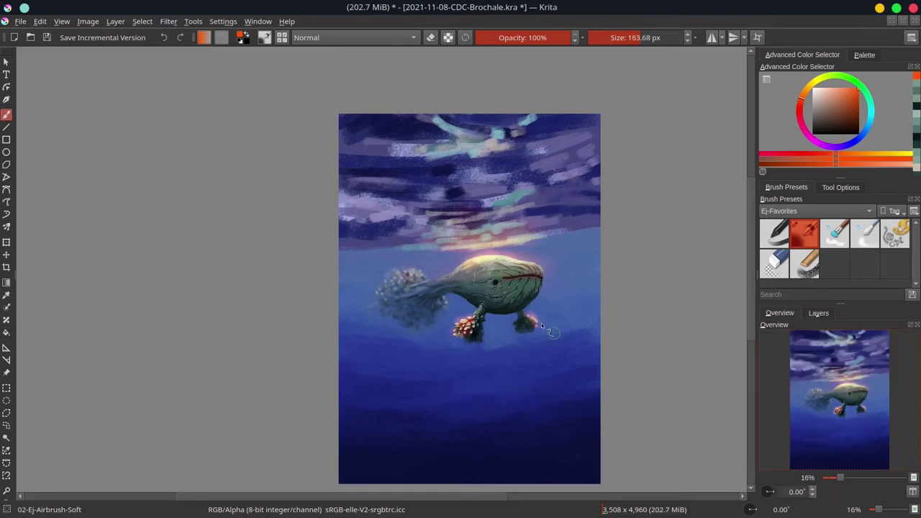
{"action": "key", "text": "bracketleft"}
{"action": "key", "text": "bracketleft"}
{"action": "left_click", "coordinate": [856, 238]}
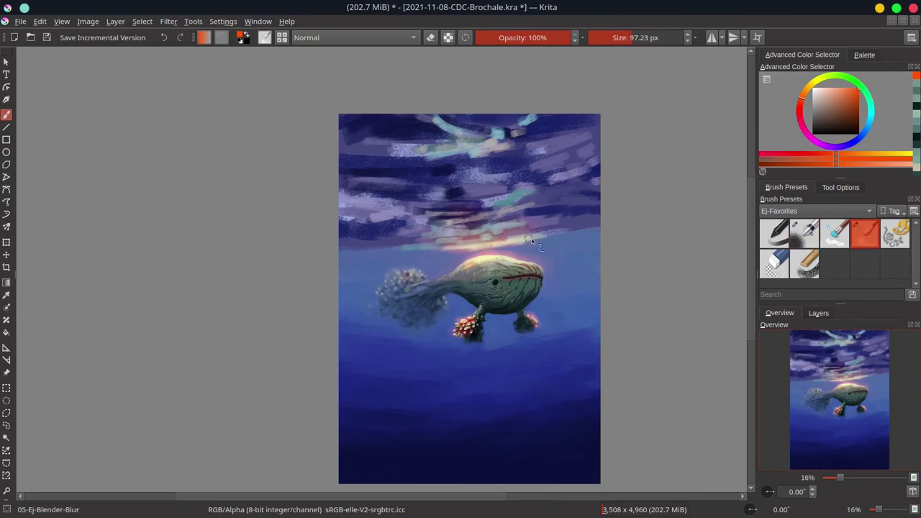
{"action": "key", "text": "bracketright"}
{"action": "key", "text": "bracketright"}
{"action": "key", "text": "ctrl+s"}
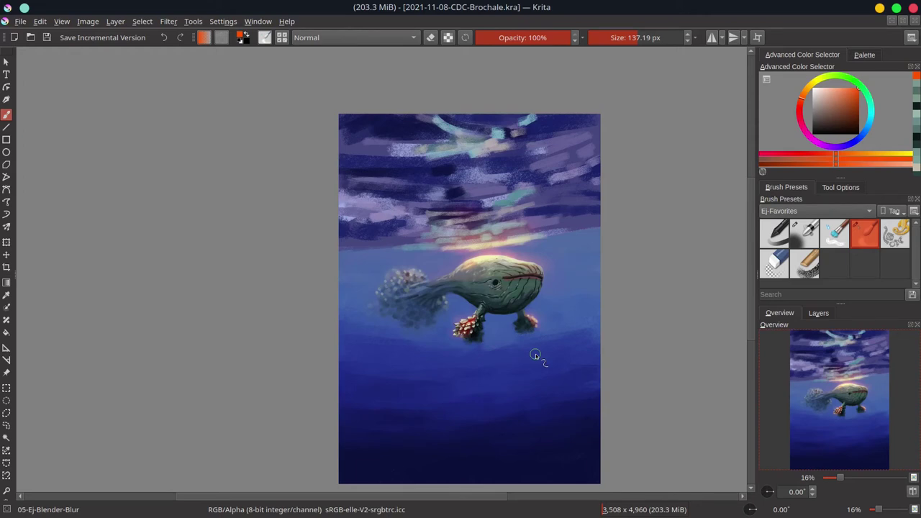
- Hide Paint Layer 1 and add a Color Adjustment filter layer directly above the Background
{"action": "left_click", "coordinate": [819, 314]}
{"action": "left_click", "coordinate": [813, 376]}
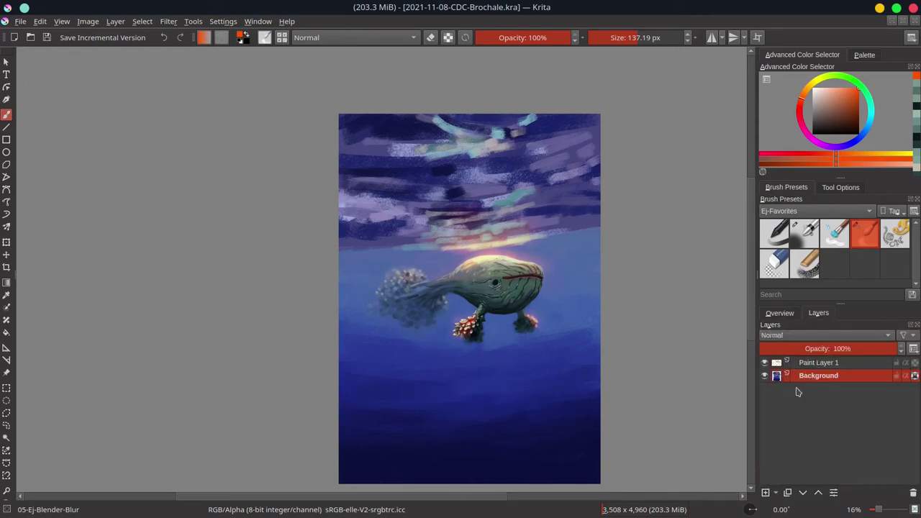
{"action": "left_click", "coordinate": [764, 362]}
{"action": "left_click", "coordinate": [774, 492]}
{"action": "left_click", "coordinate": [792, 375]}
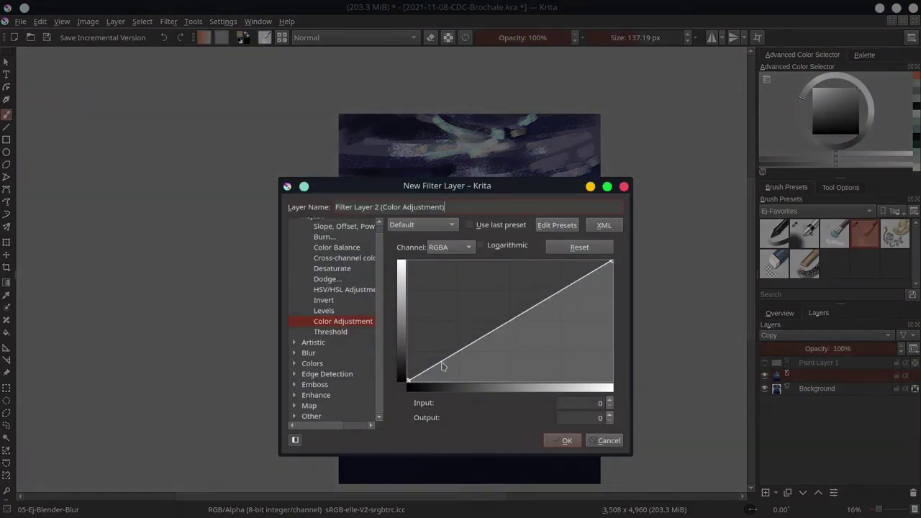
- Raise the Blue curve at input 52 to output 63, lift the RGBA highlights with a point at 88/93, accept and save
{"action": "scroll", "coordinate": [453, 247], "scroll_direction": "down", "scroll_amount": 1}
{"action": "left_click_drag", "start_coordinate": [569, 284], "coordinate": [571, 278]}
{"action": "left_click_drag", "start_coordinate": [486, 328], "coordinate": [448, 351]}
{"action": "scroll", "coordinate": [460, 247], "scroll_direction": "down", "scroll_amount": 2}
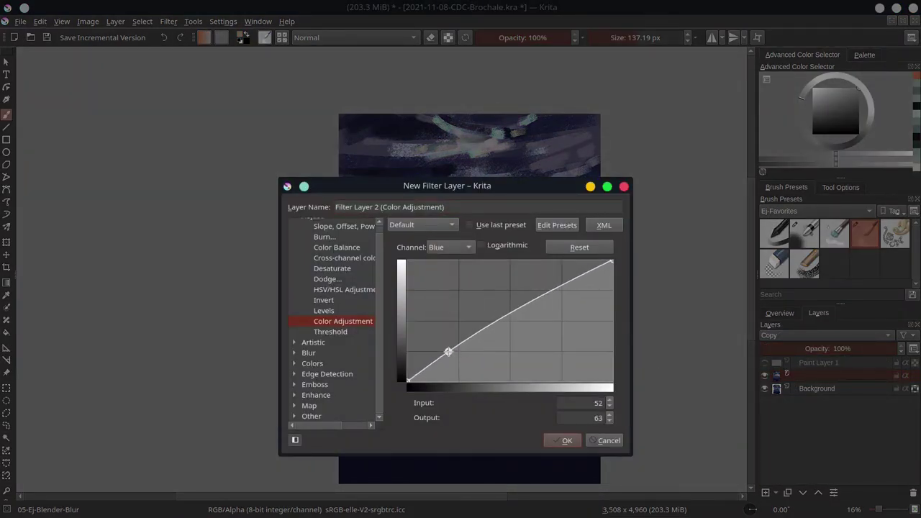
{"action": "left_click", "coordinate": [450, 247]}
{"action": "left_click", "coordinate": [439, 204]}
{"action": "left_click", "coordinate": [477, 338]}
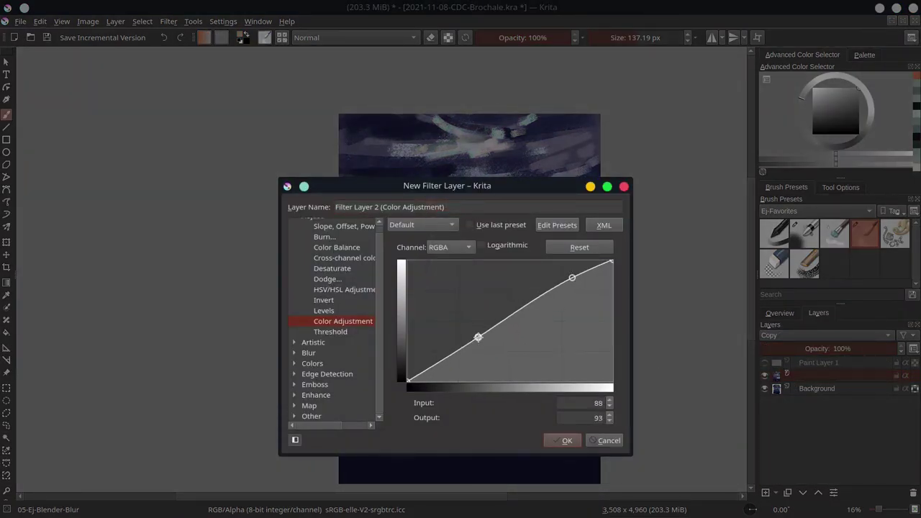
{"action": "left_click", "coordinate": [562, 441]}
{"action": "left_click", "coordinate": [780, 314]}
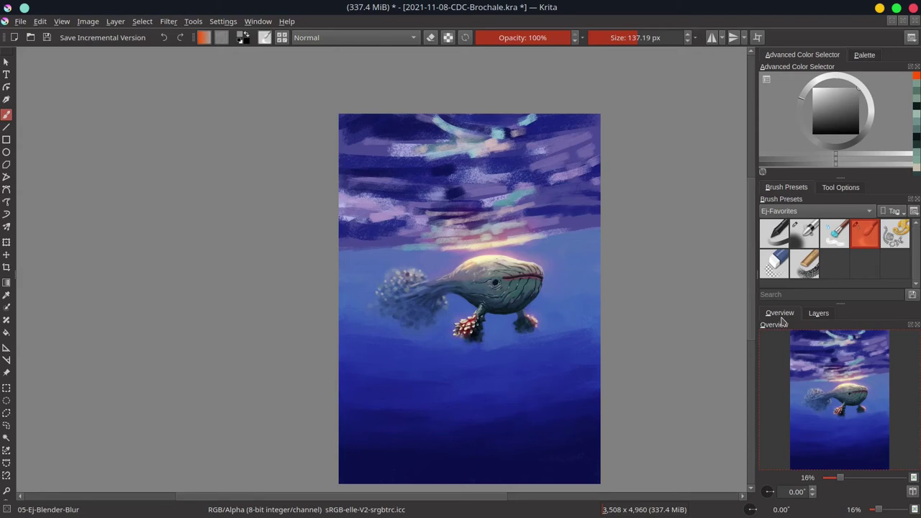
{"action": "key", "text": "ctrl+s"}
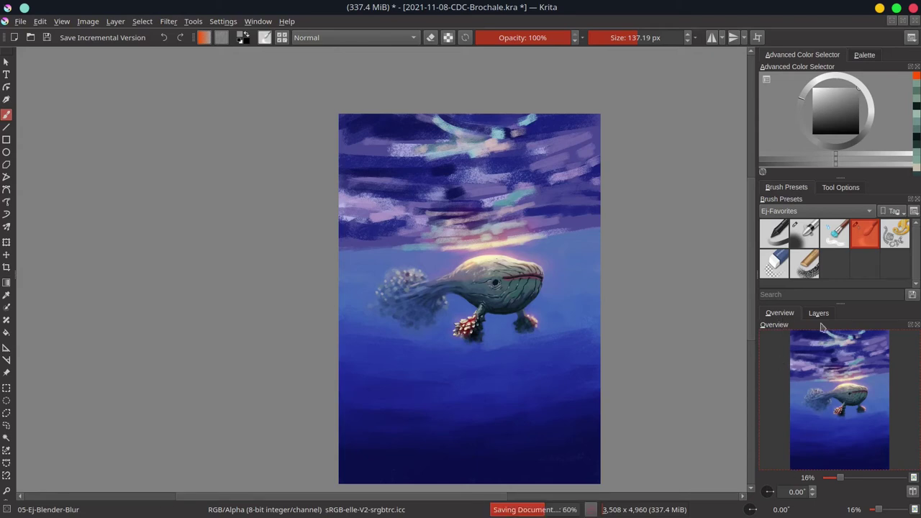
- Hide Paint Layer 1 and the Color Adjustment filter layer, make the Background the active layer, and save
{"action": "left_click", "coordinate": [818, 313]}
{"action": "left_click", "coordinate": [867, 392]}
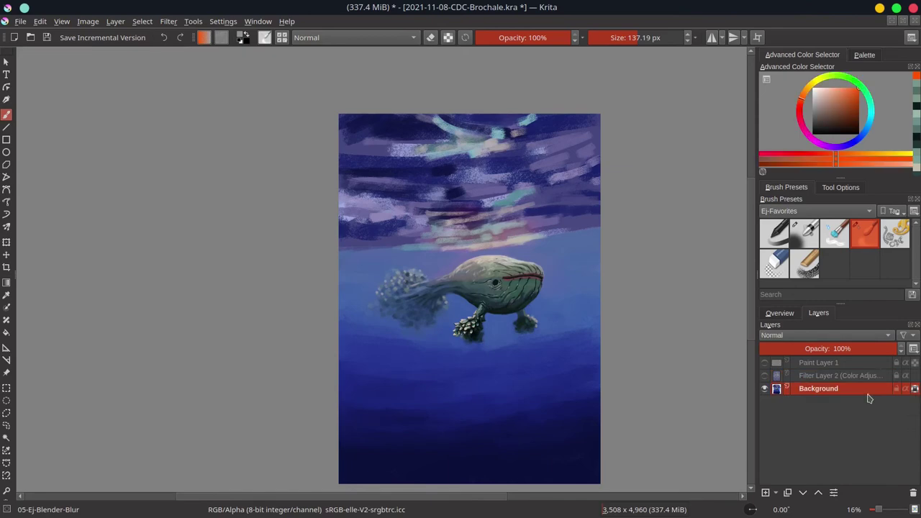
{"action": "left_click", "coordinate": [779, 313]}
{"action": "key", "text": "ctrl+s"}
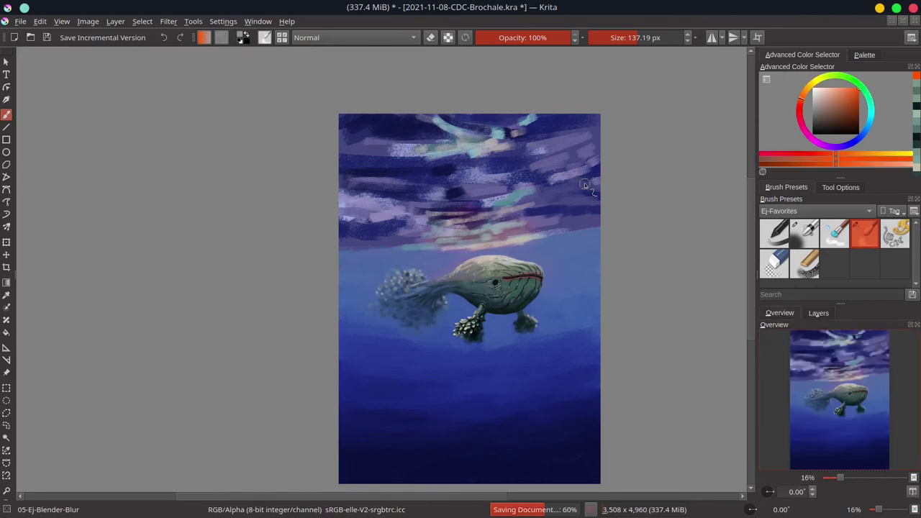
- Highlight the wrinkles above the mouth with pale yellowish grey using the Ej-Airbrush-Soft brush at 9.11 px
{"action": "left_click_drag", "start_coordinate": [502, 323], "coordinate": [543, 234]}
{"action": "left_click_drag", "start_coordinate": [554, 191], "coordinate": [538, 324]}
{"action": "left_click_drag", "start_coordinate": [548, 79], "coordinate": [536, 294]}
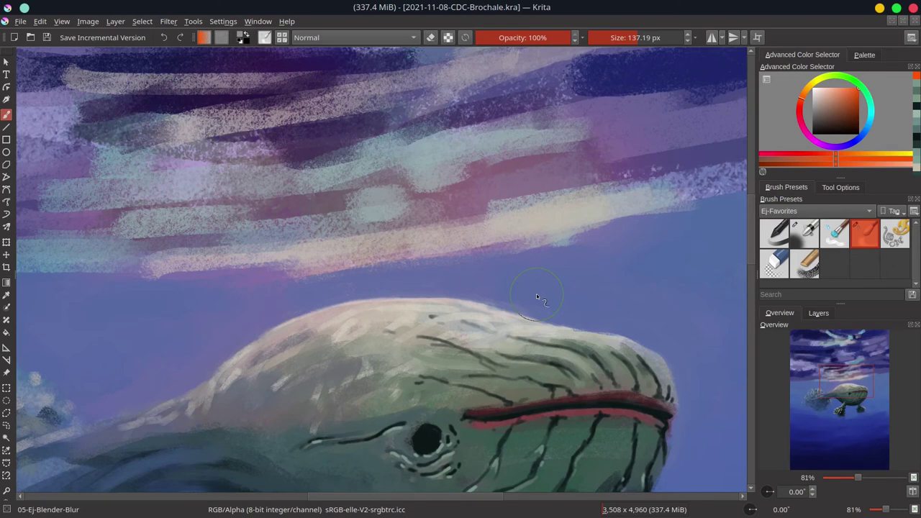
{"action": "left_click", "coordinate": [804, 231]}
{"action": "left_click", "coordinate": [603, 37]}
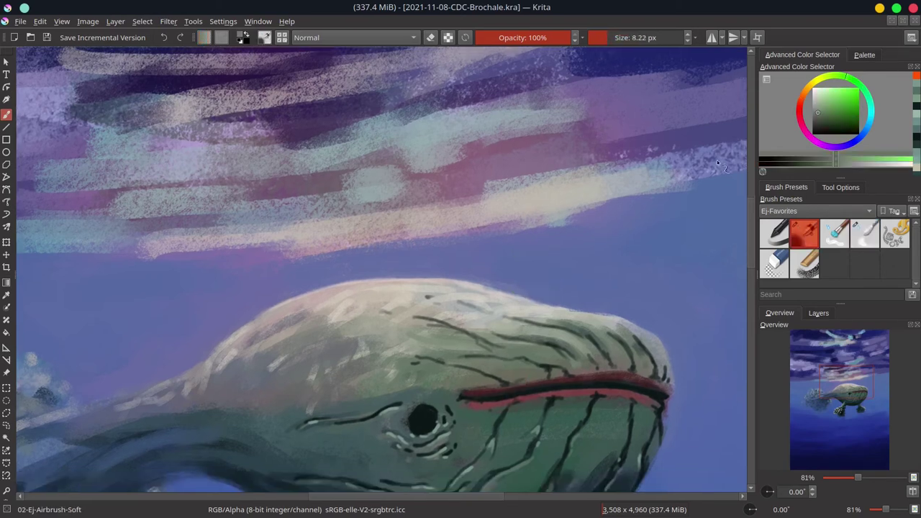
{"action": "left_click", "coordinate": [818, 103]}
{"action": "left_click", "coordinate": [818, 79]}
{"action": "left_click_drag", "start_coordinate": [605, 37], "coordinate": [607, 38]}
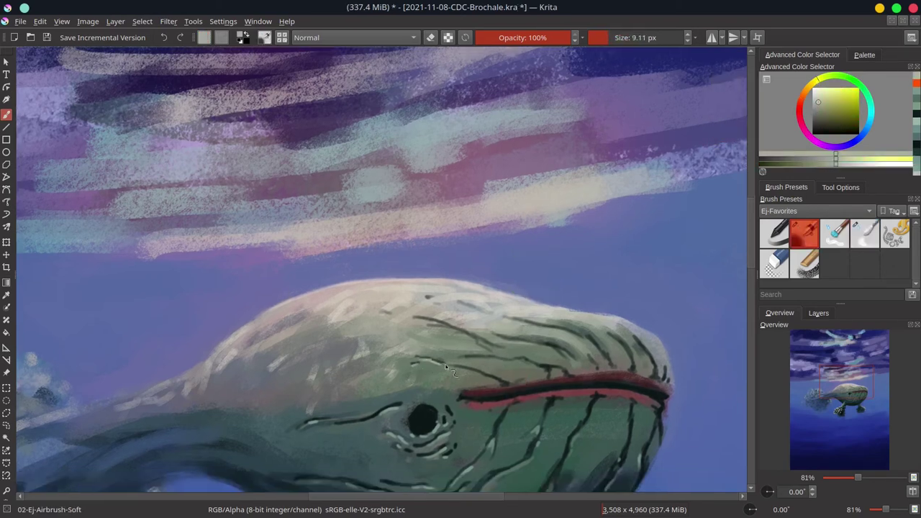
{"action": "left_click_drag", "start_coordinate": [443, 365], "coordinate": [485, 375]}
{"action": "left_click_drag", "start_coordinate": [487, 344], "coordinate": [537, 348]}
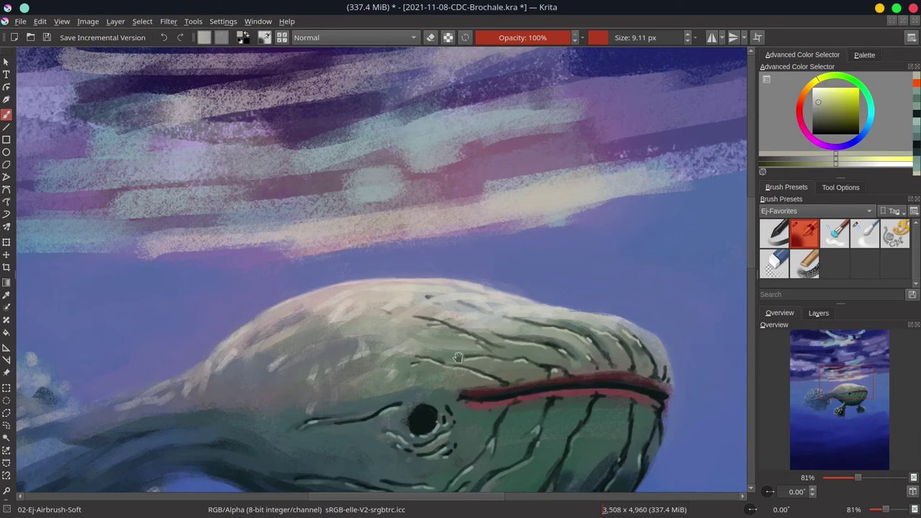
- Paint the eye's volume with sampled dark and grey-teal tones, adding a soft rim and small bright reflections
{"action": "left_click_drag", "start_coordinate": [459, 444], "coordinate": [474, 330]}
{"action": "left_click", "coordinate": [438, 297], "text": "ctrl"}
{"action": "mouse_move", "coordinate": [432, 289]}
{"action": "left_mouse_down"}
{"action": "mouse_move", "coordinate": [421, 309]}
{"action": "mouse_move", "coordinate": [445, 326]}
{"action": "mouse_move", "coordinate": [481, 314]}
{"action": "mouse_move", "coordinate": [442, 305]}
{"action": "left_mouse_up"}
{"action": "left_click", "coordinate": [461, 313], "text": "ctrl"}
{"action": "left_click_drag", "start_coordinate": [432, 301], "coordinate": [441, 310]}
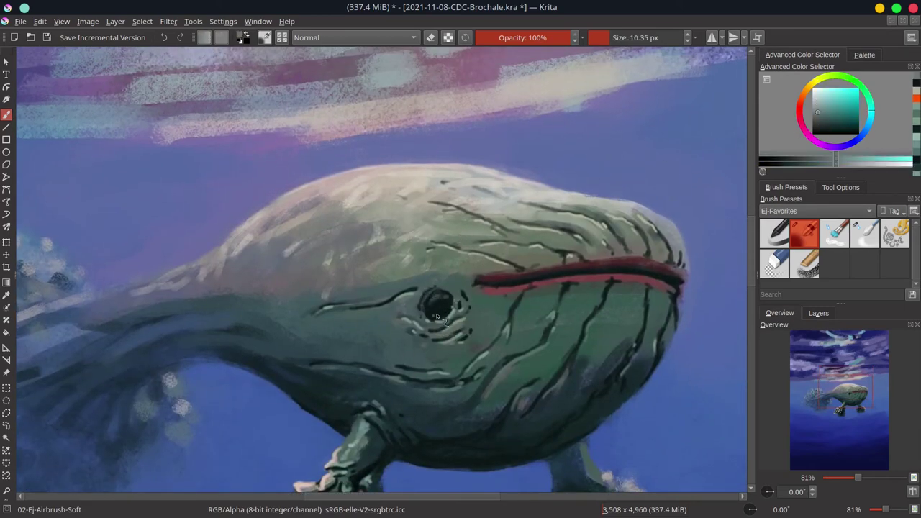
{"action": "left_click", "coordinate": [439, 307], "text": "ctrl"}
{"action": "key", "text": "bracketleft"}
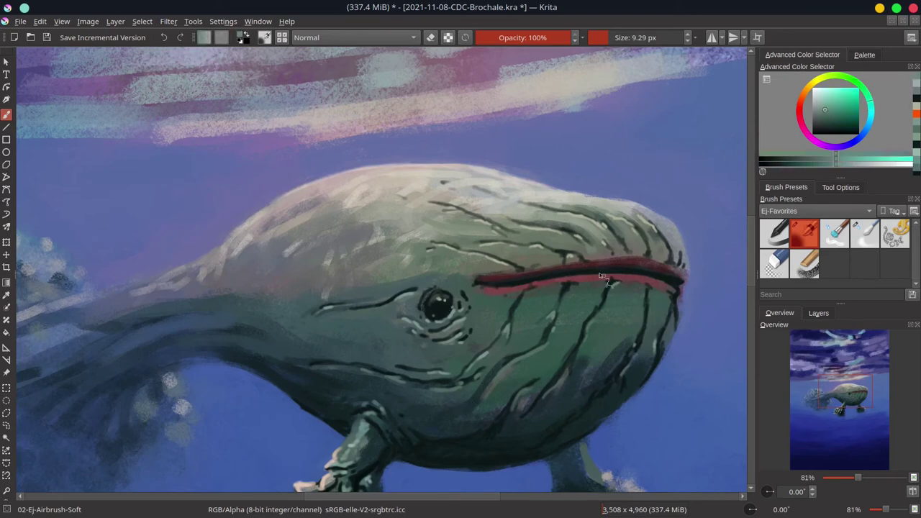
- Choose a muted grey-teal, set the brush blending mode to Multiply, and darken the creature's underside with a brush of about 29 px
{"action": "left_click", "coordinate": [566, 282], "text": "ctrl"}
{"action": "scroll", "coordinate": [543, 288], "scroll_direction": "down", "scroll_amount": 5}
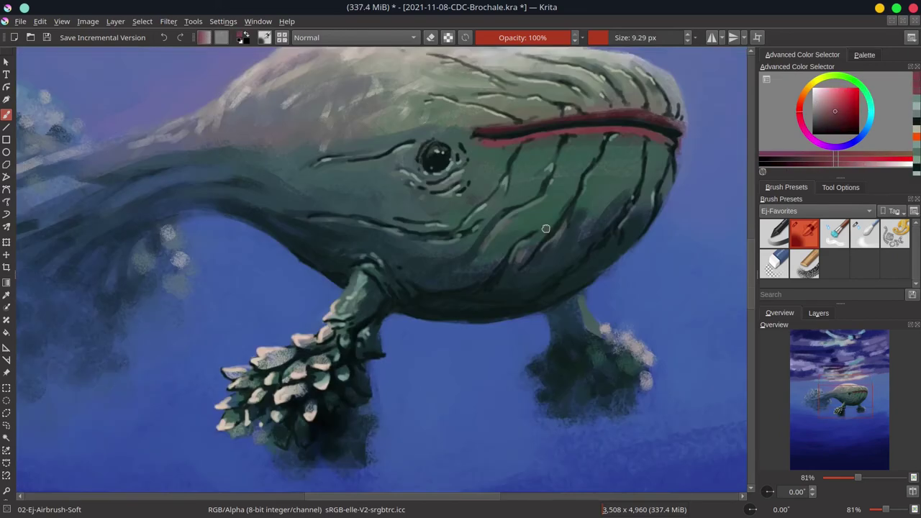
{"action": "left_click", "coordinate": [456, 262], "text": "ctrl"}
{"action": "left_click", "coordinate": [357, 347], "text": "ctrl"}
{"action": "left_click", "coordinate": [818, 111]}
{"action": "left_click", "coordinate": [354, 38]}
{"action": "left_click", "coordinate": [354, 62]}
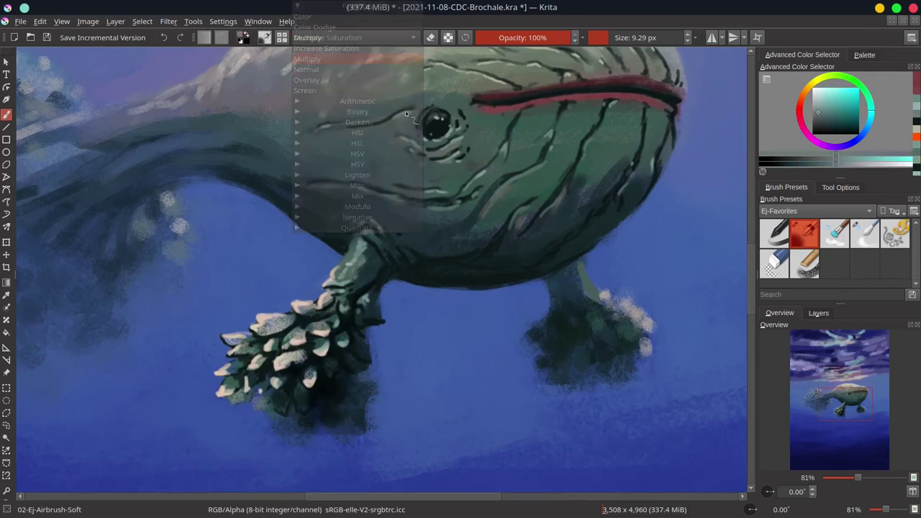
{"action": "mouse_move", "coordinate": [428, 275]}
{"action": "left_mouse_down"}
{"action": "mouse_move", "coordinate": [448, 273]}
{"action": "mouse_move", "coordinate": [439, 245]}
{"action": "left_mouse_up"}
{"action": "key", "text": "bracketright"}
{"action": "left_click_drag", "start_coordinate": [474, 235], "coordinate": [423, 240]}
{"action": "mouse_move", "coordinate": [495, 282]}
{"action": "left_mouse_down"}
{"action": "mouse_move", "coordinate": [525, 427]}
{"action": "mouse_move", "coordinate": [505, 208]}
{"action": "mouse_move", "coordinate": [488, 123]}
{"action": "mouse_move", "coordinate": [471, 121]}
{"action": "mouse_move", "coordinate": [610, 330]}
{"action": "left_mouse_up"}
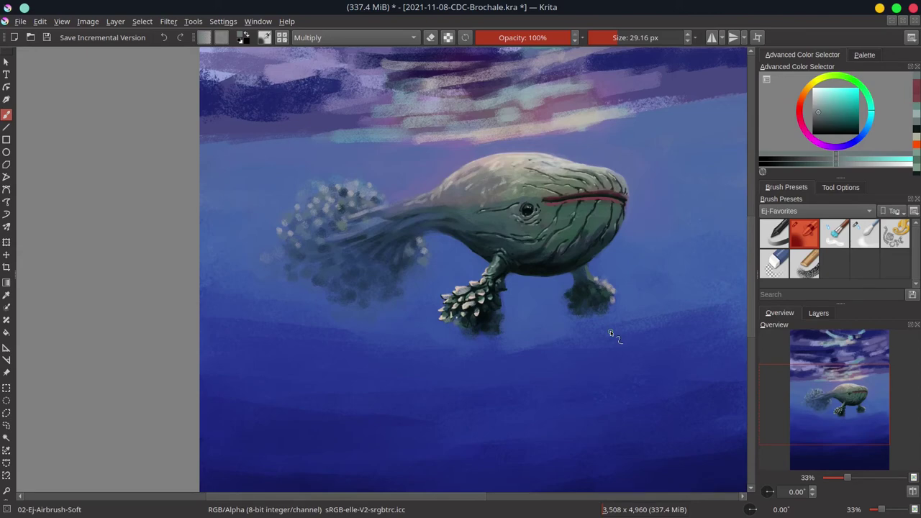
- Sample a pale warm grey from the creature's head, restore the Normal blending mode, and begin fine highlights with a 7.45 px brush
{"action": "mouse_move", "coordinate": [610, 330]}
{"action": "left_mouse_down"}
{"action": "mouse_move", "coordinate": [491, 222]}
{"action": "mouse_move", "coordinate": [429, 246]}
{"action": "left_mouse_up"}
{"action": "left_click_drag", "start_coordinate": [455, 150], "coordinate": [439, 151]}
{"action": "left_click", "coordinate": [444, 203], "text": "ctrl"}
{"action": "left_click", "coordinate": [463, 161], "text": "ctrl"}
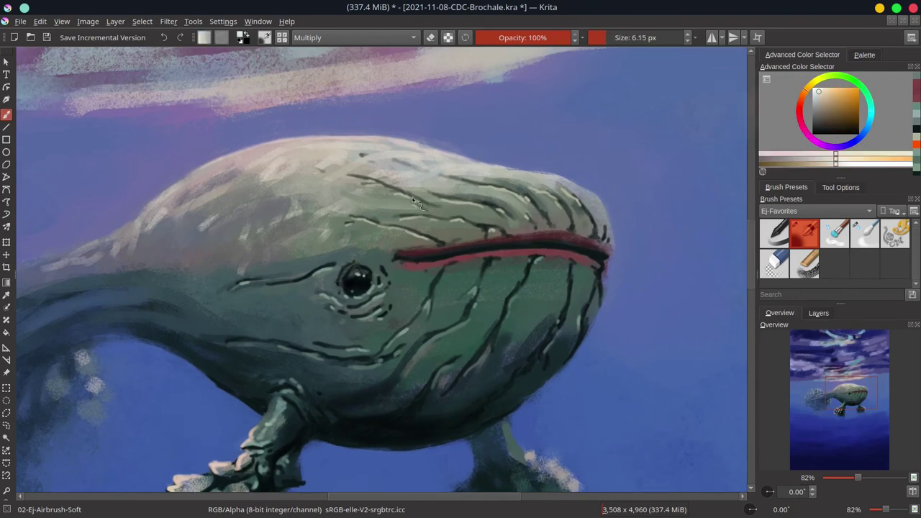
{"action": "left_click_drag", "start_coordinate": [463, 170], "coordinate": [446, 171]}
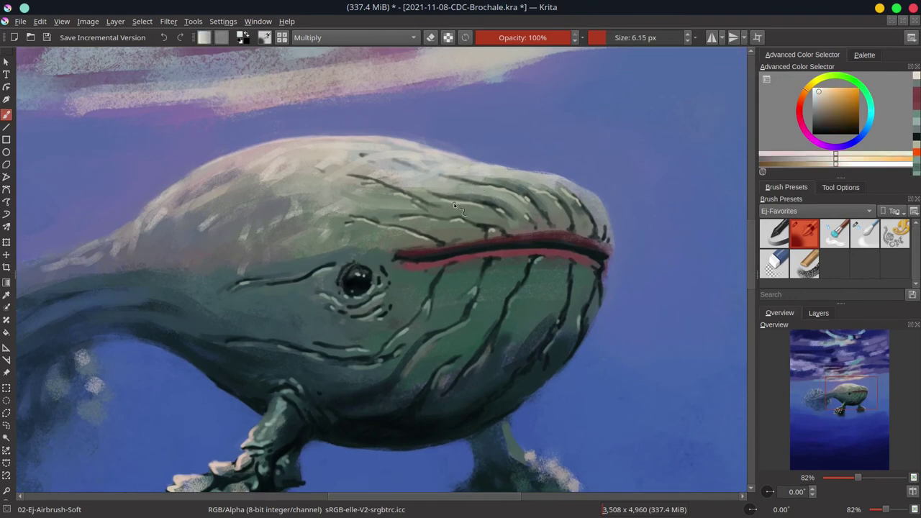
{"action": "key", "text": "alt+shift+n"}
{"action": "left_click_drag", "start_coordinate": [478, 170], "coordinate": [479, 173]}
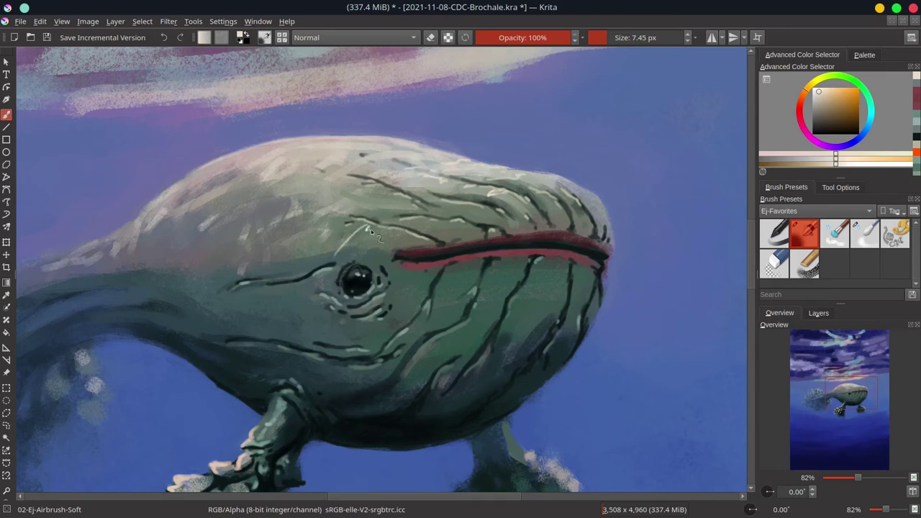
- Paint thin pale skin creases above the eye and between the wrinkles over the mouth at 7.45 px
{"action": "left_click_drag", "start_coordinate": [355, 236], "coordinate": [363, 249]}
{"action": "left_click_drag", "start_coordinate": [310, 236], "coordinate": [322, 218]}
{"action": "left_click_drag", "start_coordinate": [328, 214], "coordinate": [348, 188]}
{"action": "mouse_move", "coordinate": [335, 189]}
{"action": "left_mouse_down"}
{"action": "mouse_move", "coordinate": [351, 167]}
{"action": "mouse_move", "coordinate": [353, 188]}
{"action": "mouse_move", "coordinate": [380, 193]}
{"action": "left_mouse_up"}
{"action": "mouse_move", "coordinate": [380, 190]}
{"action": "left_mouse_down"}
{"action": "mouse_move", "coordinate": [413, 190]}
{"action": "mouse_move", "coordinate": [412, 201]}
{"action": "mouse_move", "coordinate": [383, 213]}
{"action": "left_mouse_up"}
{"action": "left_click_drag", "start_coordinate": [366, 192], "coordinate": [369, 216]}
{"action": "left_click_drag", "start_coordinate": [441, 202], "coordinate": [423, 213]}
{"action": "mouse_move", "coordinate": [467, 186]}
{"action": "left_mouse_down"}
{"action": "mouse_move", "coordinate": [453, 202]}
{"action": "mouse_move", "coordinate": [465, 211]}
{"action": "mouse_move", "coordinate": [428, 229]}
{"action": "left_mouse_up"}
{"action": "left_click_drag", "start_coordinate": [404, 270], "coordinate": [402, 293]}
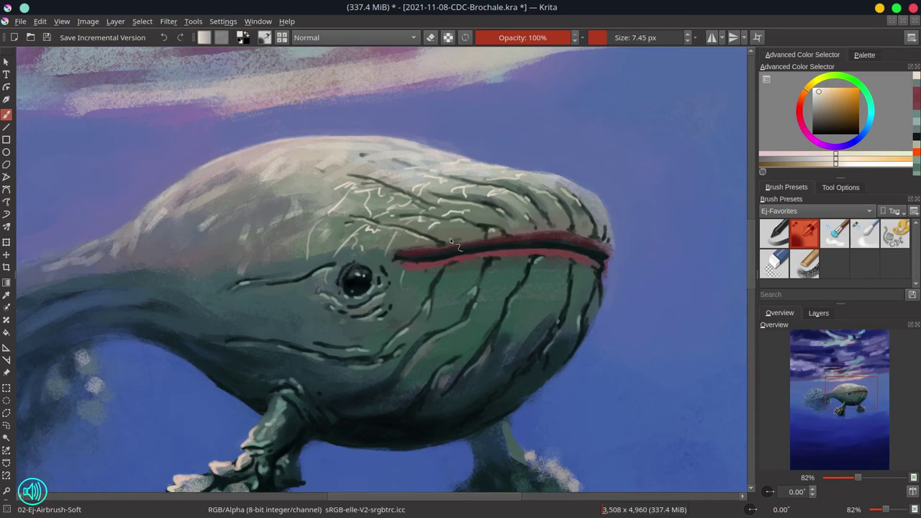
- Extend the branching pale creases across the forehead and snout above the upper lip
{"action": "left_click_drag", "start_coordinate": [345, 167], "coordinate": [359, 166]}
{"action": "mouse_move", "coordinate": [361, 153]}
{"action": "left_mouse_down"}
{"action": "mouse_move", "coordinate": [382, 159]}
{"action": "mouse_move", "coordinate": [382, 170]}
{"action": "mouse_move", "coordinate": [315, 181]}
{"action": "left_mouse_up"}
{"action": "left_click_drag", "start_coordinate": [314, 181], "coordinate": [301, 198]}
{"action": "left_click_drag", "start_coordinate": [519, 197], "coordinate": [509, 203]}
{"action": "mouse_move", "coordinate": [528, 191]}
{"action": "left_mouse_down"}
{"action": "mouse_move", "coordinate": [542, 193]}
{"action": "mouse_move", "coordinate": [508, 190]}
{"action": "left_mouse_up"}
{"action": "left_click_drag", "start_coordinate": [559, 186], "coordinate": [564, 195]}
{"action": "mouse_move", "coordinate": [478, 170]}
{"action": "left_mouse_down"}
{"action": "mouse_move", "coordinate": [445, 180]}
{"action": "mouse_move", "coordinate": [454, 190]}
{"action": "mouse_move", "coordinate": [422, 211]}
{"action": "left_mouse_up"}
{"action": "left_click_drag", "start_coordinate": [415, 194], "coordinate": [401, 203]}
{"action": "left_click_drag", "start_coordinate": [417, 165], "coordinate": [429, 178]}
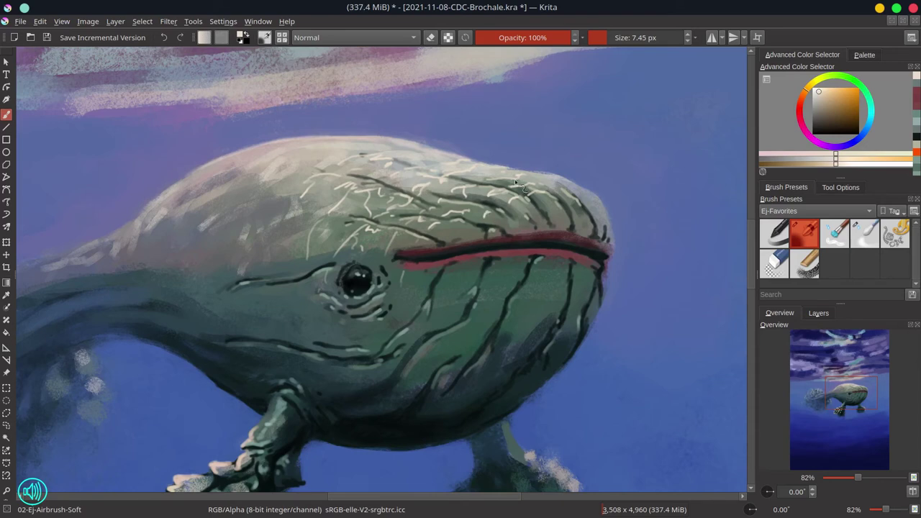
- Continue the pale creases behind the eye toward the back, and reinforce the forehead lines with a sampled lighter tone
{"action": "left_click_drag", "start_coordinate": [300, 183], "coordinate": [271, 198]}
{"action": "left_click_drag", "start_coordinate": [315, 155], "coordinate": [304, 190]}
{"action": "mouse_move", "coordinate": [281, 199]}
{"action": "left_mouse_down"}
{"action": "mouse_move", "coordinate": [249, 236]}
{"action": "mouse_move", "coordinate": [230, 235]}
{"action": "left_mouse_up"}
{"action": "left_click_drag", "start_coordinate": [321, 194], "coordinate": [303, 206]}
{"action": "left_click", "coordinate": [489, 167], "text": "ctrl"}
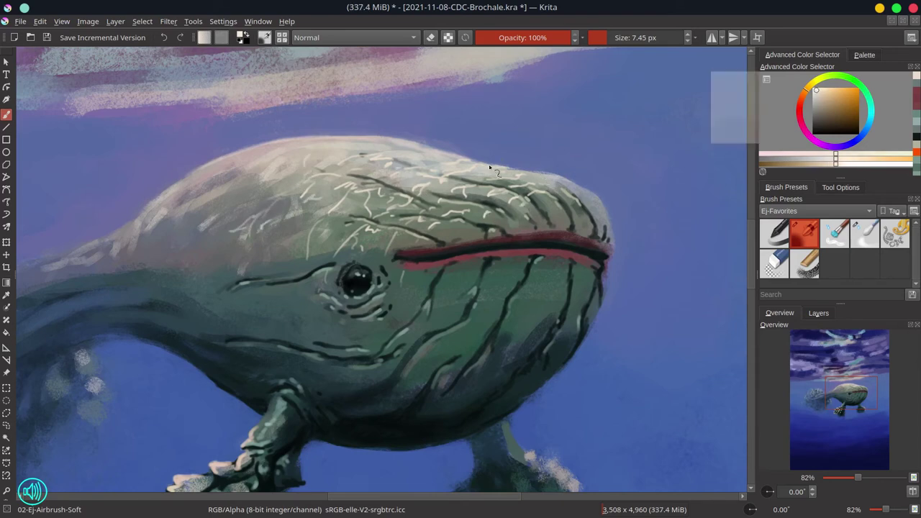
{"action": "mouse_move", "coordinate": [443, 179]}
{"action": "left_mouse_down"}
{"action": "mouse_move", "coordinate": [470, 188]}
{"action": "mouse_move", "coordinate": [455, 153]}
{"action": "mouse_move", "coordinate": [440, 181]}
{"action": "left_mouse_up"}
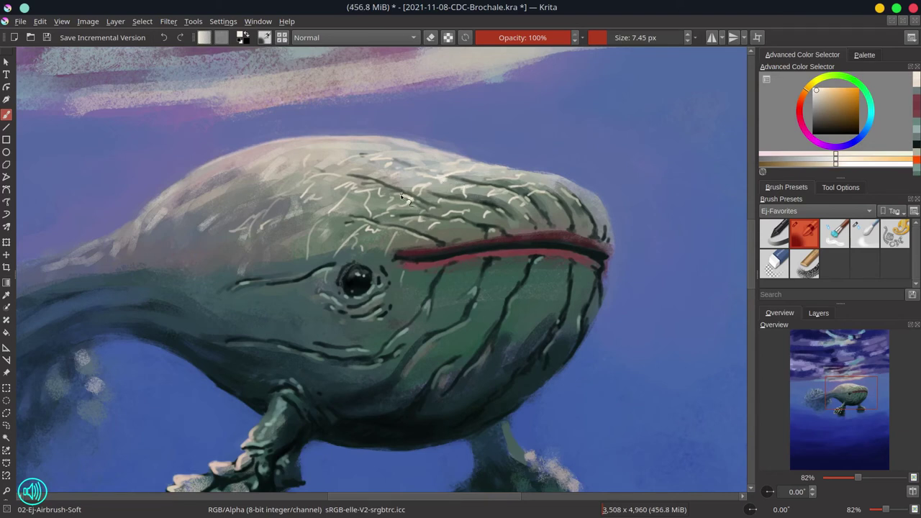
{"action": "left_click_drag", "start_coordinate": [360, 227], "coordinate": [335, 241]}
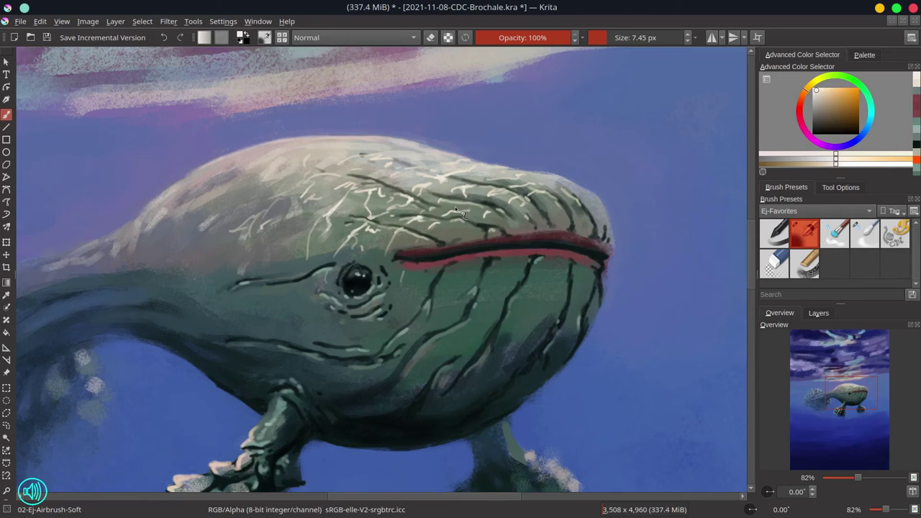
{"action": "left_click_drag", "start_coordinate": [423, 197], "coordinate": [411, 192]}
{"action": "scroll", "coordinate": [531, 216], "scroll_direction": "down", "scroll_amount": 6}
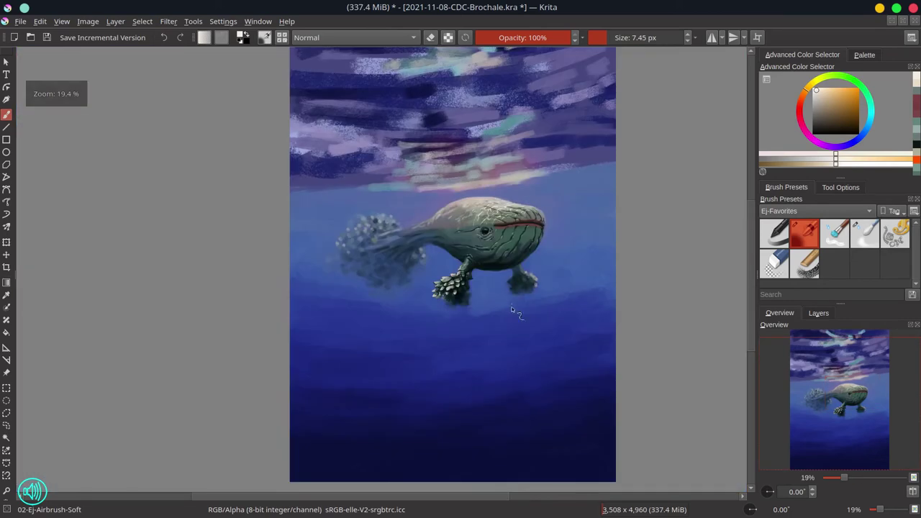
- Pick a pale cream, enlarge the brush to 8.28 px, and spread fine crease highlights over the creature's upper back
{"action": "left_click_drag", "start_coordinate": [501, 222], "coordinate": [587, 142]}
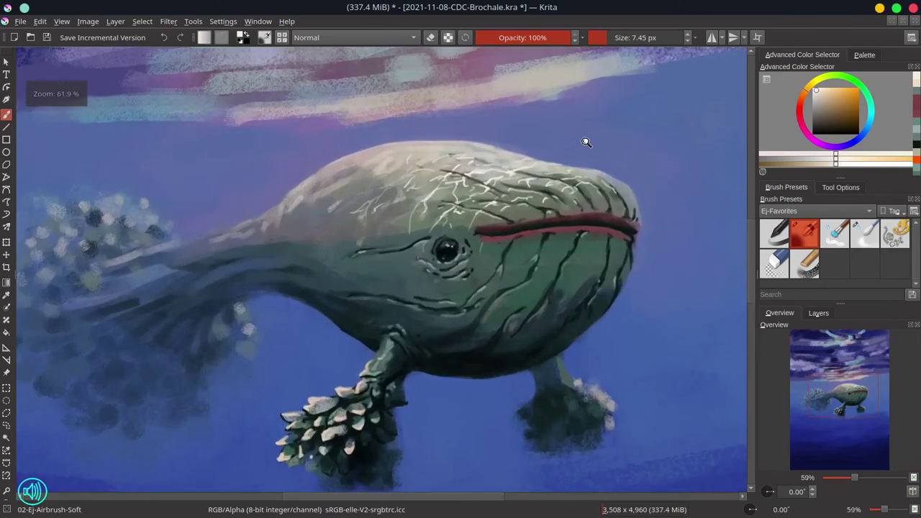
{"action": "left_click", "coordinate": [817, 92]}
{"action": "left_click_drag", "start_coordinate": [403, 241], "coordinate": [416, 224]}
{"action": "scroll", "coordinate": [418, 224], "scroll_direction": "up", "scroll_amount": 1}
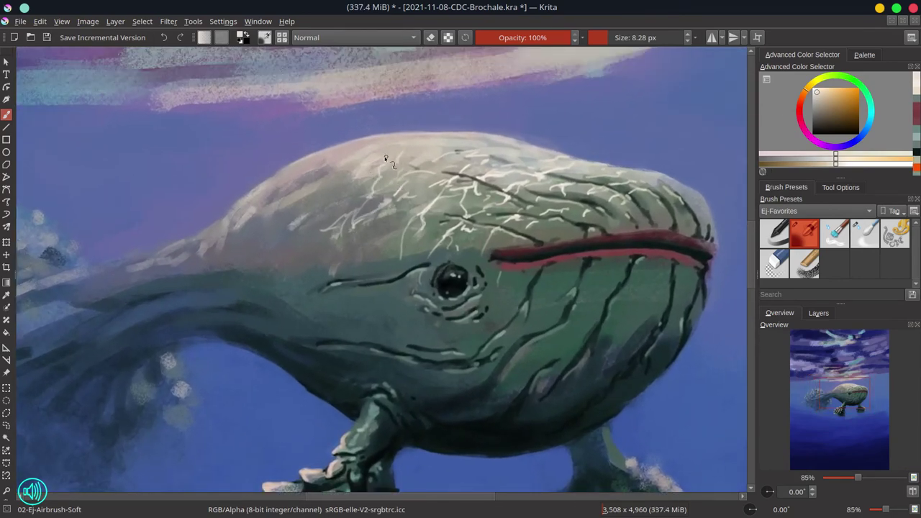
{"action": "left_click_drag", "start_coordinate": [358, 173], "coordinate": [338, 189]}
{"action": "mouse_move", "coordinate": [436, 152]}
{"action": "left_mouse_down"}
{"action": "mouse_move", "coordinate": [383, 185]}
{"action": "mouse_move", "coordinate": [392, 385]}
{"action": "left_mouse_up"}
{"action": "mouse_move", "coordinate": [400, 267]}
{"action": "left_mouse_down"}
{"action": "mouse_move", "coordinate": [398, 202]}
{"action": "mouse_move", "coordinate": [374, 173]}
{"action": "left_mouse_up"}
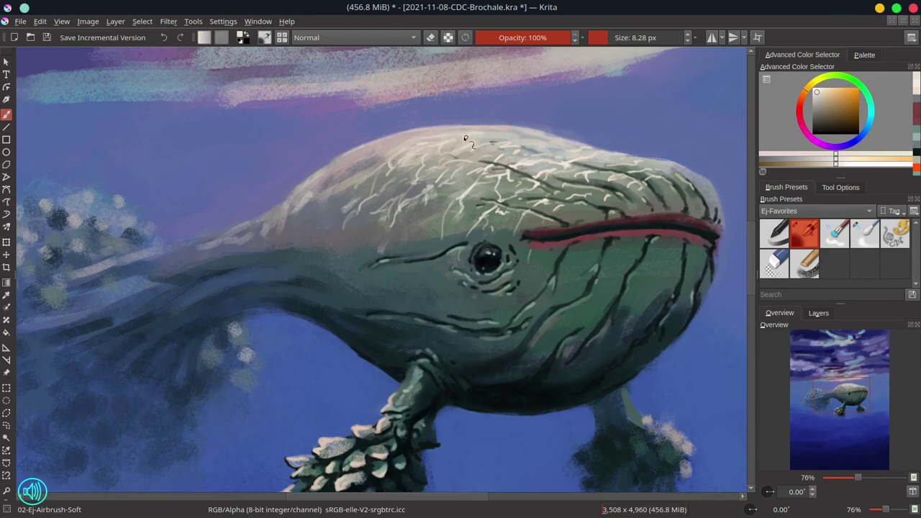
- Save the painting and check the whole composition in a mirrored view before restoring the normal orientation
{"action": "left_click_drag", "start_coordinate": [494, 106], "coordinate": [473, 400]}
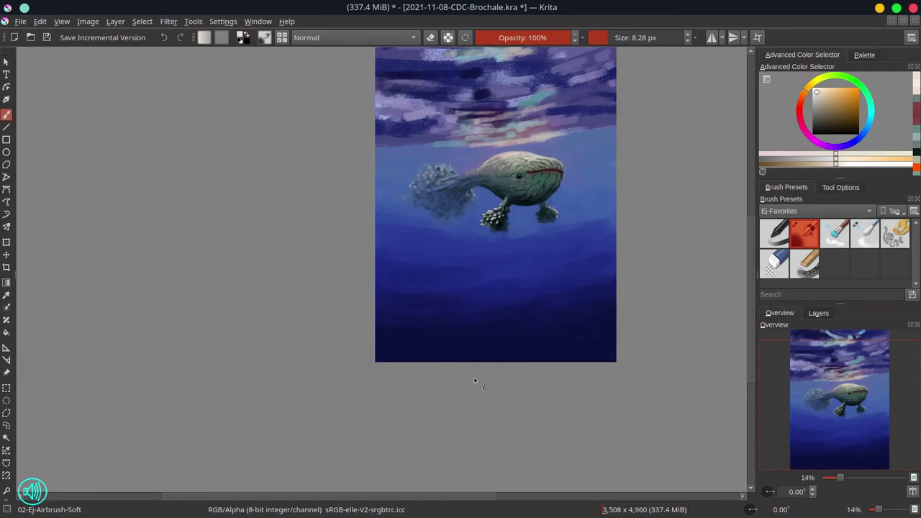
{"action": "key", "text": "ctrl+s"}
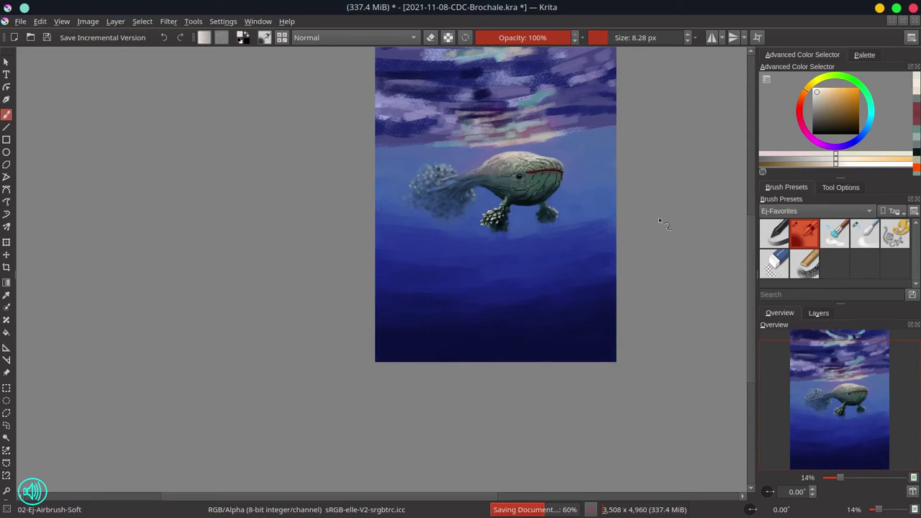
{"action": "key", "text": "m"}
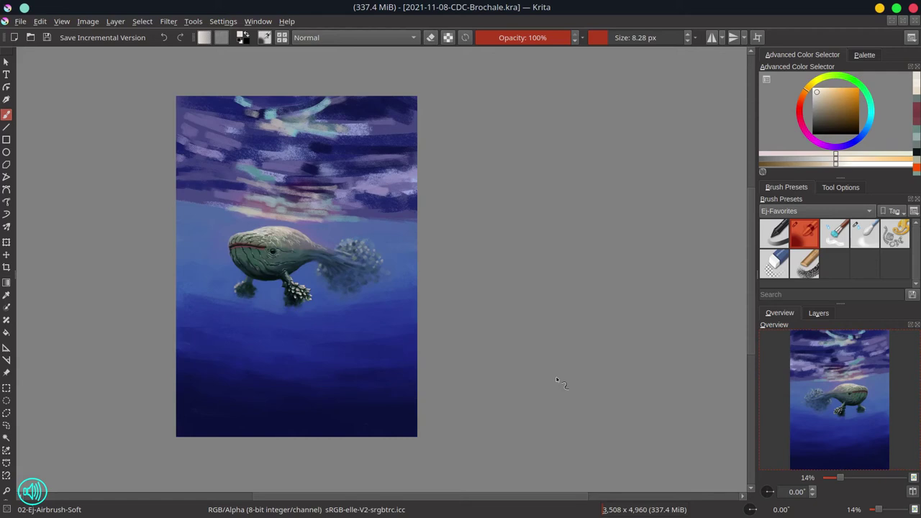
{"action": "left_click", "coordinate": [913, 493]}
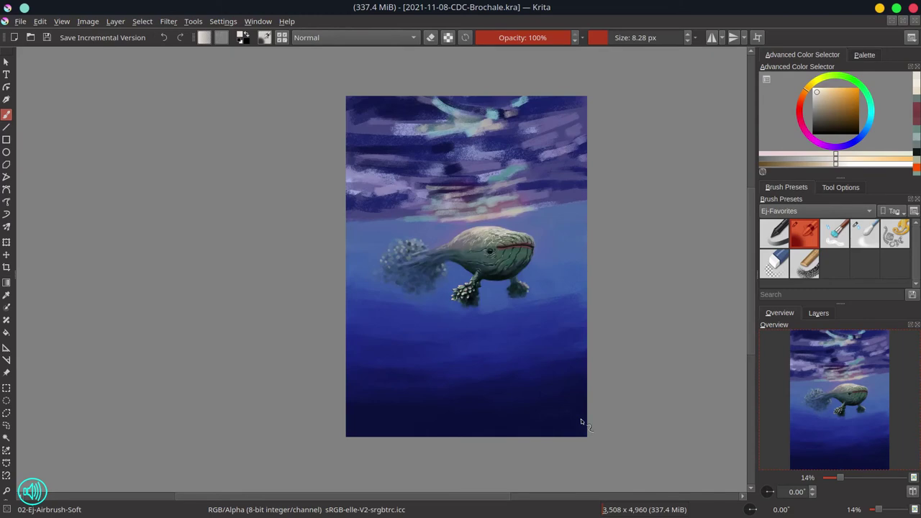
- Sample a dark navy, mirror the view, and brush a broad dark wave across the water surface at up to 150.31 px
{"action": "mouse_move", "coordinate": [554, 215]}
{"action": "left_mouse_down"}
{"action": "mouse_move", "coordinate": [585, 168]}
{"action": "mouse_move", "coordinate": [502, 372]}
{"action": "mouse_move", "coordinate": [498, 281]}
{"action": "mouse_move", "coordinate": [498, 338]}
{"action": "left_mouse_up"}
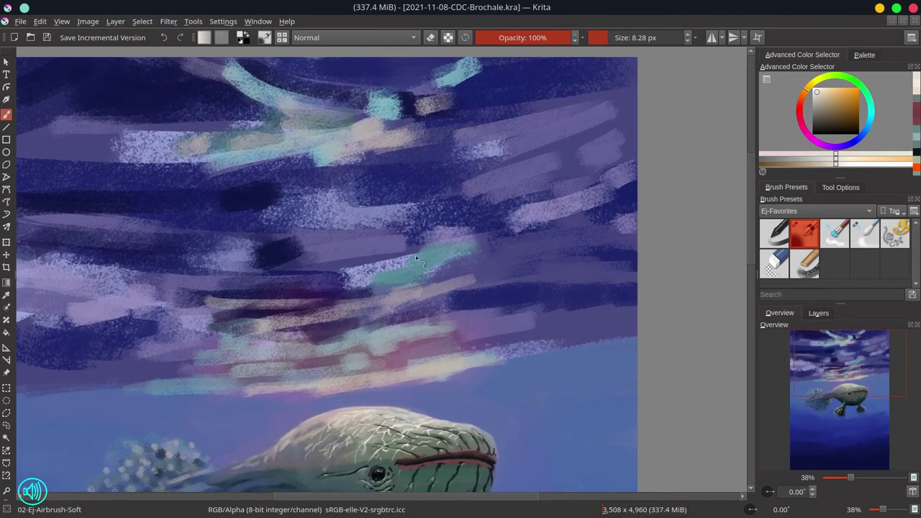
{"action": "left_click", "coordinate": [284, 254], "text": "ctrl"}
{"action": "mouse_move", "coordinate": [285, 254]}
{"action": "left_mouse_down"}
{"action": "mouse_move", "coordinate": [326, 267]}
{"action": "mouse_move", "coordinate": [333, 248]}
{"action": "left_mouse_up"}
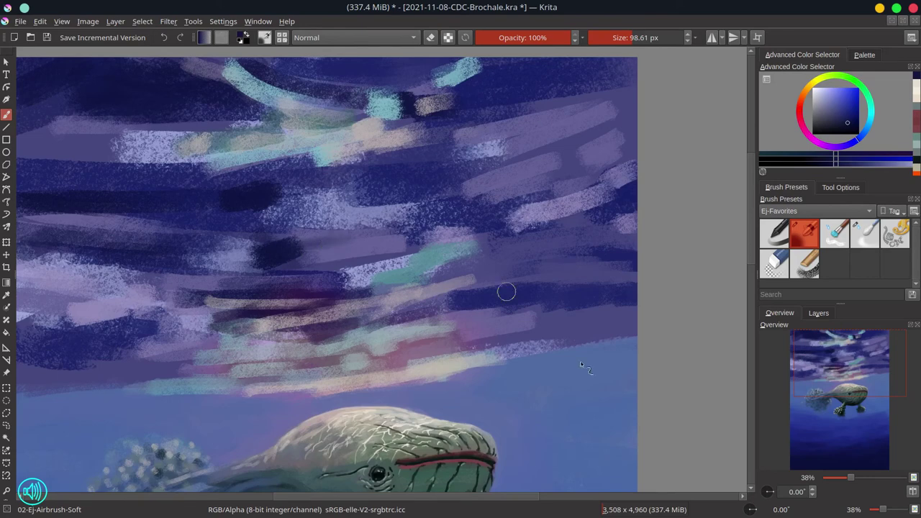
{"action": "key", "text": "m"}
{"action": "left_click_drag", "start_coordinate": [568, 396], "coordinate": [544, 394]}
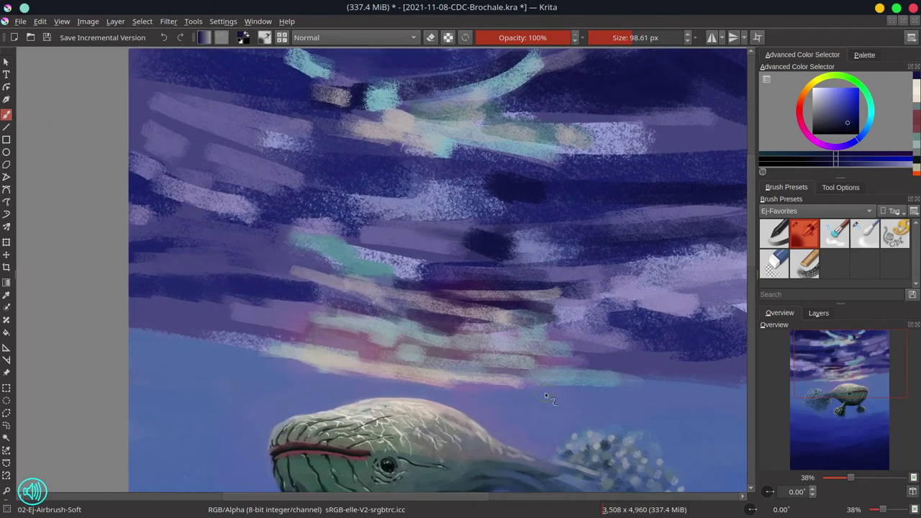
{"action": "mouse_move", "coordinate": [296, 231]}
{"action": "left_mouse_down"}
{"action": "mouse_move", "coordinate": [271, 228]}
{"action": "mouse_move", "coordinate": [392, 253]}
{"action": "left_mouse_up"}
{"action": "left_click_drag", "start_coordinate": [393, 252], "coordinate": [417, 253], "text": "shift"}
{"action": "left_click_drag", "start_coordinate": [248, 222], "coordinate": [480, 246]}
{"action": "left_click_drag", "start_coordinate": [419, 218], "coordinate": [328, 203]}
{"action": "left_click_drag", "start_coordinate": [248, 218], "coordinate": [181, 209]}
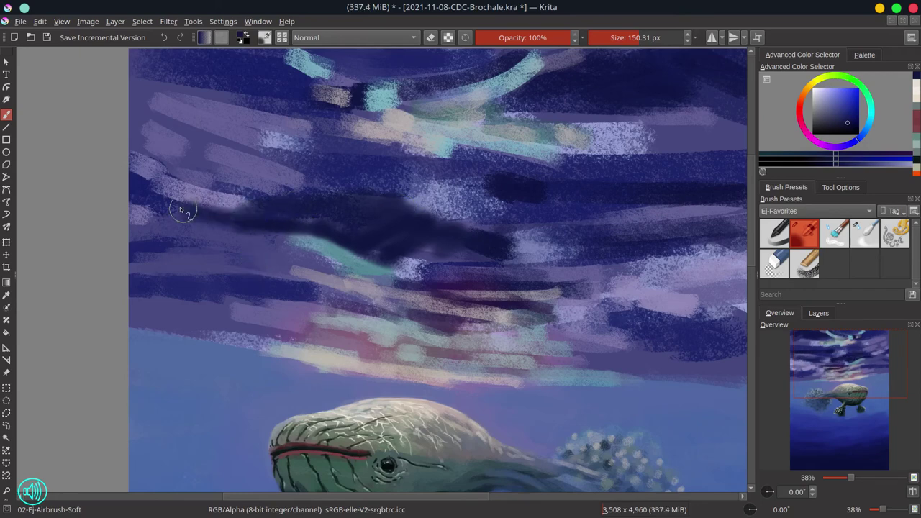
- Paint sampled dark blue strokes around the bright highlights near the top of the water surface, reducing the brush to 88.42 px
{"action": "mouse_move", "coordinate": [304, 156]}
{"action": "left_mouse_down"}
{"action": "mouse_move", "coordinate": [462, 113]}
{"action": "mouse_move", "coordinate": [529, 138]}
{"action": "left_mouse_up"}
{"action": "left_click", "coordinate": [285, 94], "text": "ctrl"}
{"action": "mouse_move", "coordinate": [450, 113]}
{"action": "left_mouse_down"}
{"action": "mouse_move", "coordinate": [551, 118]}
{"action": "mouse_move", "coordinate": [514, 119]}
{"action": "left_mouse_up"}
{"action": "left_click_drag", "start_coordinate": [361, 92], "coordinate": [338, 92], "text": "shift"}
{"action": "mouse_move", "coordinate": [350, 83]}
{"action": "left_mouse_down"}
{"action": "mouse_move", "coordinate": [314, 80]}
{"action": "mouse_move", "coordinate": [394, 82]}
{"action": "left_mouse_up"}
- Soften the teal arc at the top of the water with sampled steel blue and dark blue, ending with a 68.18 px brush
{"action": "left_click", "coordinate": [329, 72], "text": "ctrl"}
{"action": "mouse_move", "coordinate": [329, 71]}
{"action": "left_mouse_down"}
{"action": "mouse_move", "coordinate": [447, 70]}
{"action": "mouse_move", "coordinate": [400, 82]}
{"action": "left_mouse_up"}
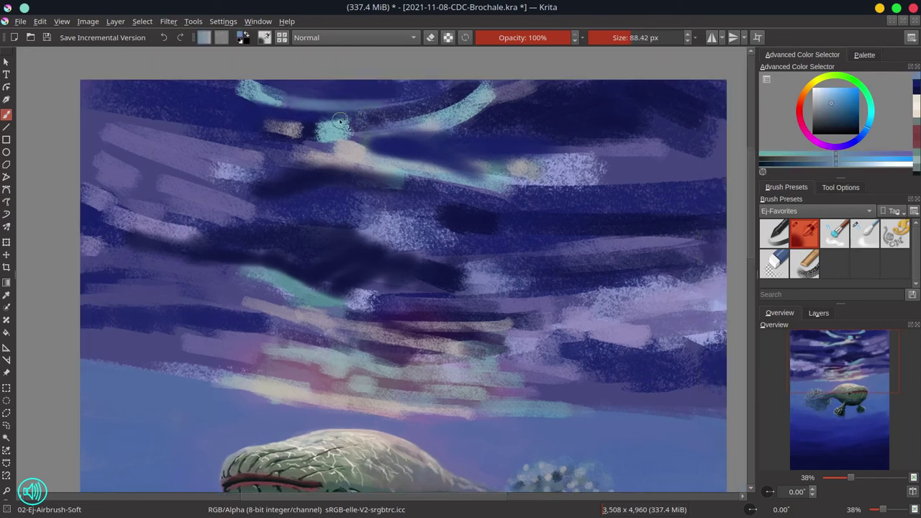
{"action": "left_click_drag", "start_coordinate": [314, 129], "coordinate": [452, 89]}
{"action": "left_click", "coordinate": [381, 90], "text": "ctrl"}
{"action": "left_click_drag", "start_coordinate": [376, 121], "coordinate": [511, 93], "text": "shift"}
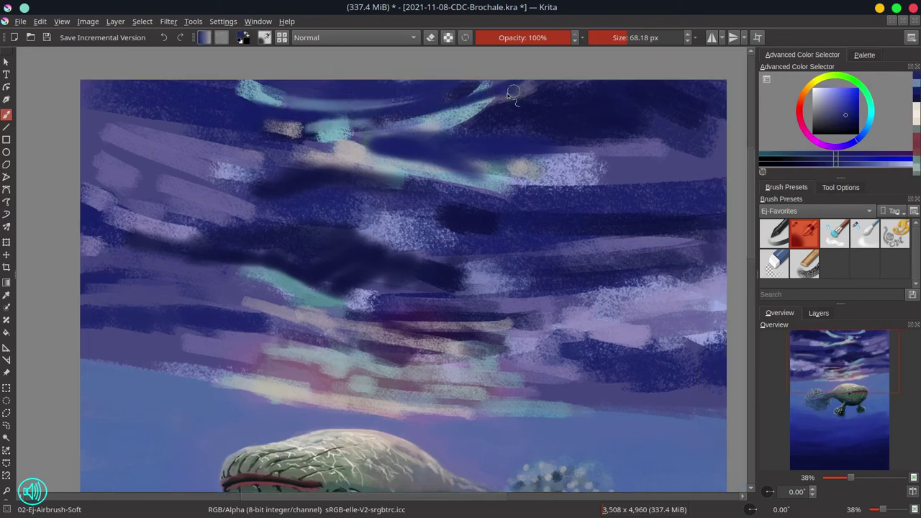
- Add small light ripples above the dark wave using greyish and light teal tones sampled from the highlights at 68.18 px
{"action": "left_click", "coordinate": [353, 154], "text": "ctrl"}
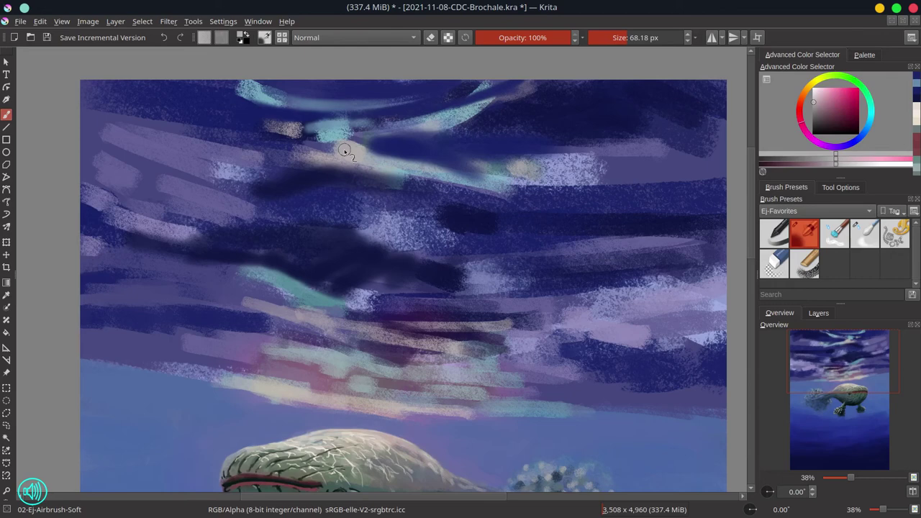
{"action": "left_click", "coordinate": [378, 186], "text": "ctrl"}
{"action": "left_click_drag", "start_coordinate": [428, 189], "coordinate": [248, 217]}
{"action": "left_click", "coordinate": [351, 164], "text": "ctrl"}
{"action": "left_click", "coordinate": [400, 175], "text": "ctrl"}
{"action": "mouse_move", "coordinate": [277, 209]}
{"action": "left_mouse_down"}
{"action": "mouse_move", "coordinate": [296, 202]}
{"action": "mouse_move", "coordinate": [338, 219]}
{"action": "left_mouse_up"}
{"action": "left_click_drag", "start_coordinate": [249, 204], "coordinate": [165, 210]}
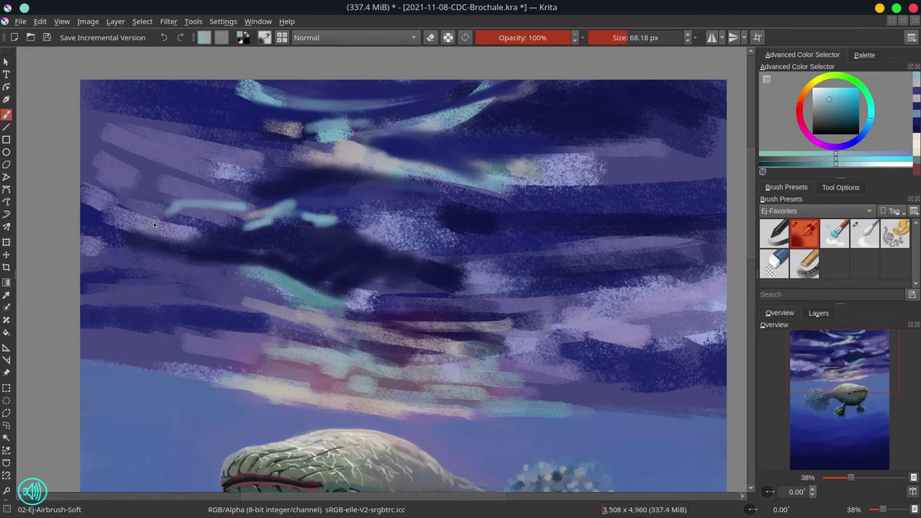
- Sample an olive grey from the creature and accent the teal ripples and the wave's lower edge, shrinking the brush to 34.69 px
{"action": "left_click", "coordinate": [298, 474], "text": "ctrl"}
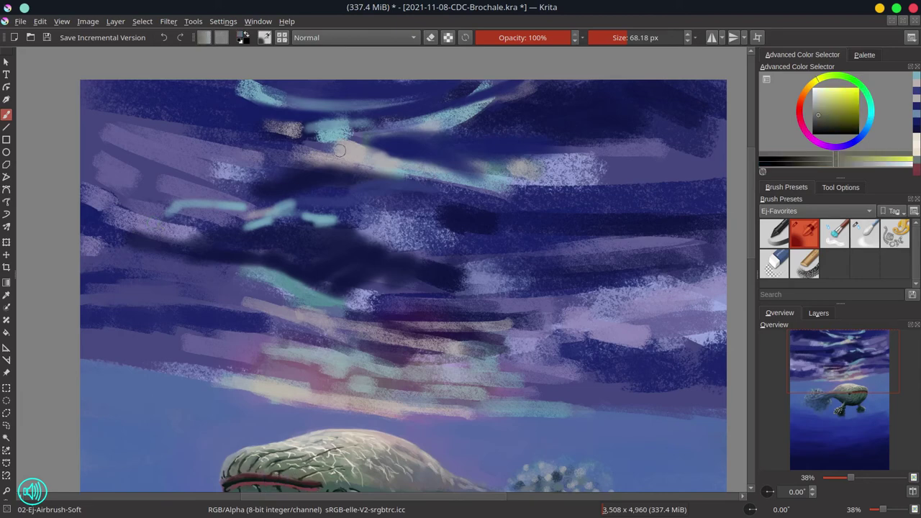
{"action": "left_click_drag", "start_coordinate": [341, 151], "coordinate": [327, 151]}
{"action": "mouse_move", "coordinate": [336, 137]}
{"action": "left_mouse_down"}
{"action": "mouse_move", "coordinate": [315, 139]}
{"action": "mouse_move", "coordinate": [343, 141]}
{"action": "left_mouse_up"}
{"action": "mouse_move", "coordinate": [402, 121]}
{"action": "left_mouse_down"}
{"action": "mouse_move", "coordinate": [464, 114]}
{"action": "mouse_move", "coordinate": [452, 123]}
{"action": "left_mouse_up"}
{"action": "left_click_drag", "start_coordinate": [387, 171], "coordinate": [414, 174]}
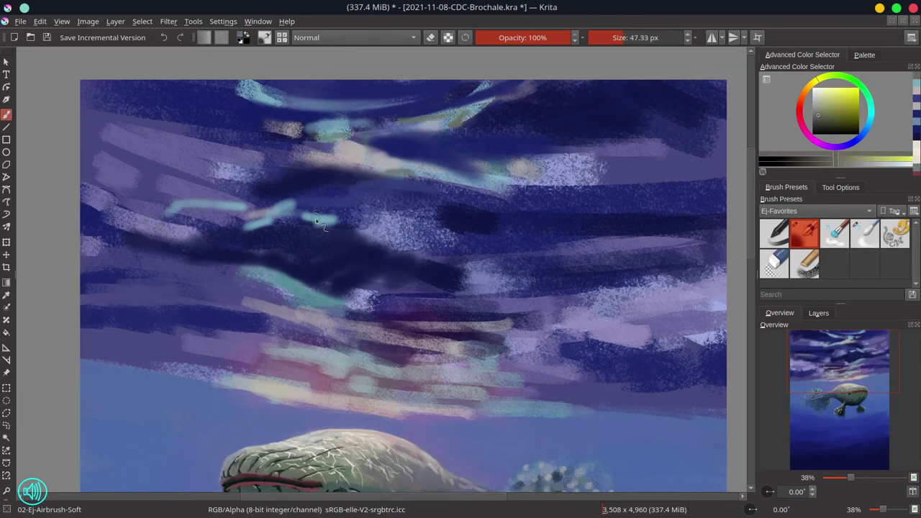
{"action": "left_click_drag", "start_coordinate": [306, 217], "coordinate": [340, 221]}
{"action": "left_click_drag", "start_coordinate": [286, 206], "coordinate": [255, 225]}
{"action": "left_click_drag", "start_coordinate": [283, 278], "coordinate": [331, 297]}
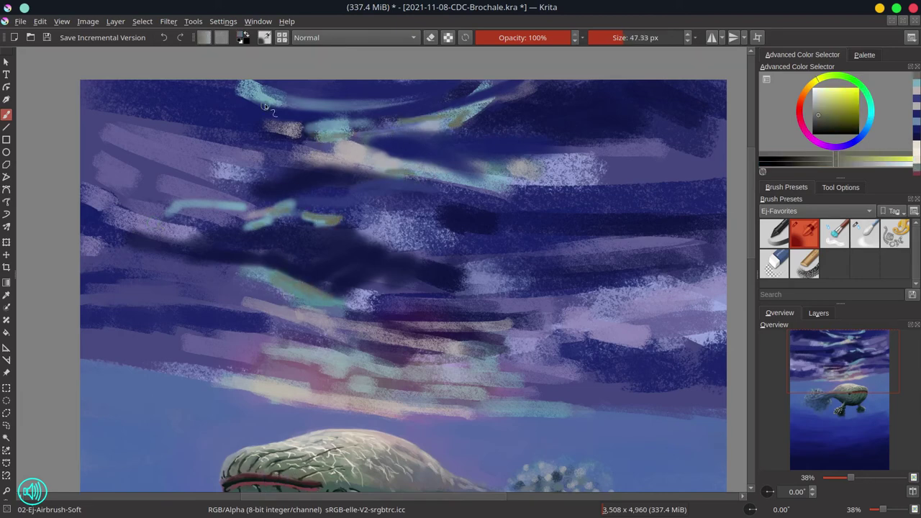
{"action": "left_click_drag", "start_coordinate": [265, 106], "coordinate": [284, 108]}
{"action": "left_click_drag", "start_coordinate": [193, 267], "coordinate": [293, 279]}
- Draw thin sampled lavender light lines across the dark reflections above the creature with a 19.66 px brush
{"action": "scroll", "coordinate": [346, 273], "scroll_direction": "up", "scroll_amount": 3}
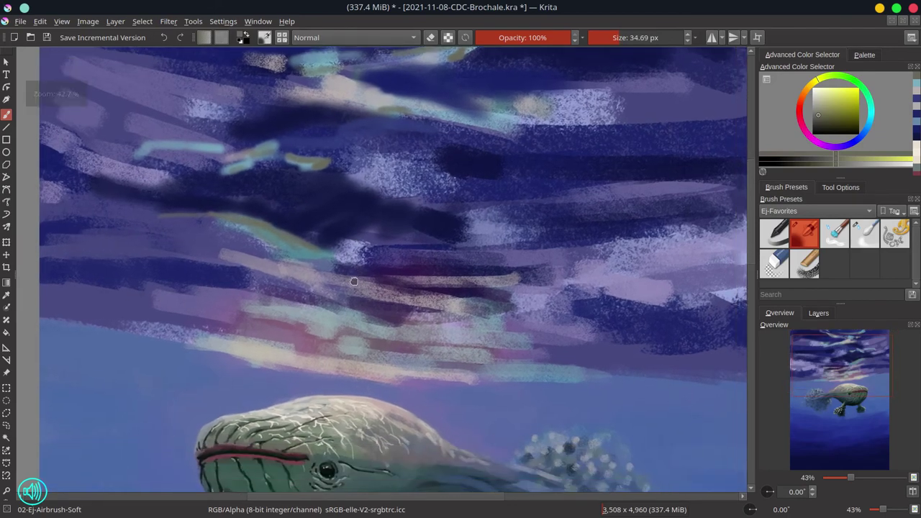
{"action": "left_click", "coordinate": [340, 215], "text": "ctrl"}
{"action": "mouse_move", "coordinate": [318, 215]}
{"action": "left_mouse_down"}
{"action": "mouse_move", "coordinate": [226, 215]}
{"action": "mouse_move", "coordinate": [356, 242]}
{"action": "mouse_move", "coordinate": [554, 248]}
{"action": "left_mouse_up"}
{"action": "left_click_drag", "start_coordinate": [469, 251], "coordinate": [293, 261]}
{"action": "left_click", "coordinate": [422, 238], "text": "ctrl"}
{"action": "mouse_move", "coordinate": [374, 253]}
{"action": "left_mouse_down"}
{"action": "mouse_move", "coordinate": [305, 259]}
{"action": "mouse_move", "coordinate": [466, 250]}
{"action": "left_mouse_up"}
- Place dark accents between the thin ripple lines, and add more pale lavender lines below them at 19.66 px
{"action": "left_click", "coordinate": [405, 215], "text": "ctrl"}
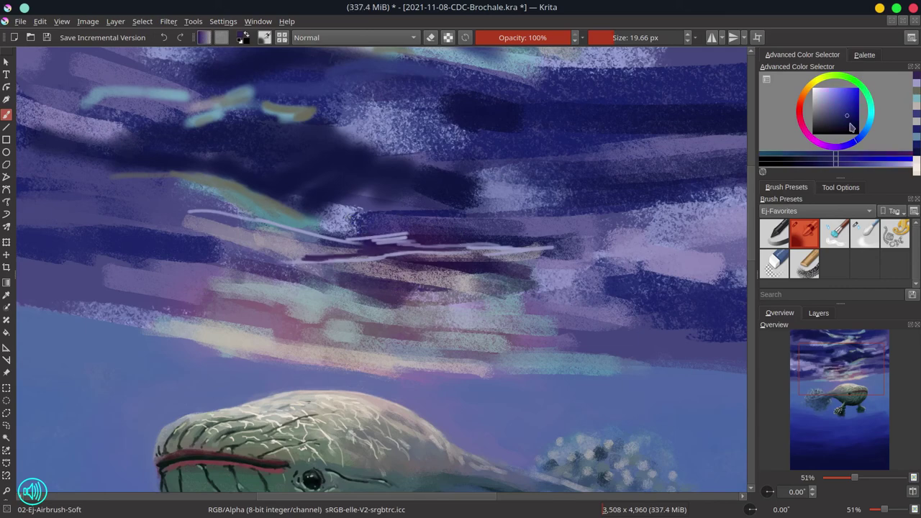
{"action": "left_click", "coordinate": [837, 123]}
{"action": "mouse_move", "coordinate": [284, 252]}
{"action": "left_mouse_down"}
{"action": "mouse_move", "coordinate": [364, 249]}
{"action": "mouse_move", "coordinate": [384, 233]}
{"action": "left_mouse_up"}
{"action": "left_click", "coordinate": [379, 238], "text": "ctrl"}
{"action": "left_click", "coordinate": [820, 95]}
{"action": "mouse_move", "coordinate": [238, 234]}
{"action": "left_mouse_down"}
{"action": "mouse_move", "coordinate": [337, 249]}
{"action": "mouse_move", "coordinate": [354, 231]}
{"action": "mouse_move", "coordinate": [387, 262]}
{"action": "left_mouse_up"}
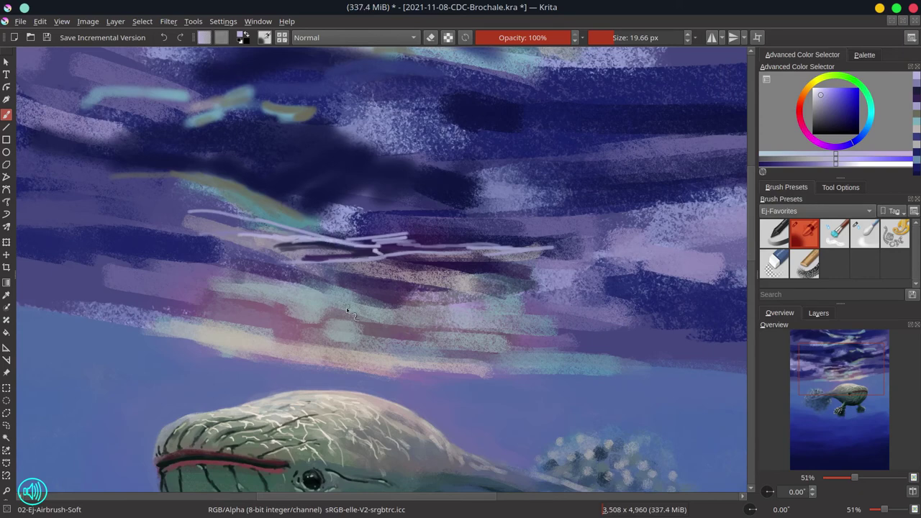
{"action": "left_click_drag", "start_coordinate": [289, 278], "coordinate": [329, 277]}
- Blend the water between the surface edge and the creature's back with sampled blues at up to 61.43 px, and pick a pale grey
{"action": "left_click", "coordinate": [382, 356], "text": "ctrl"}
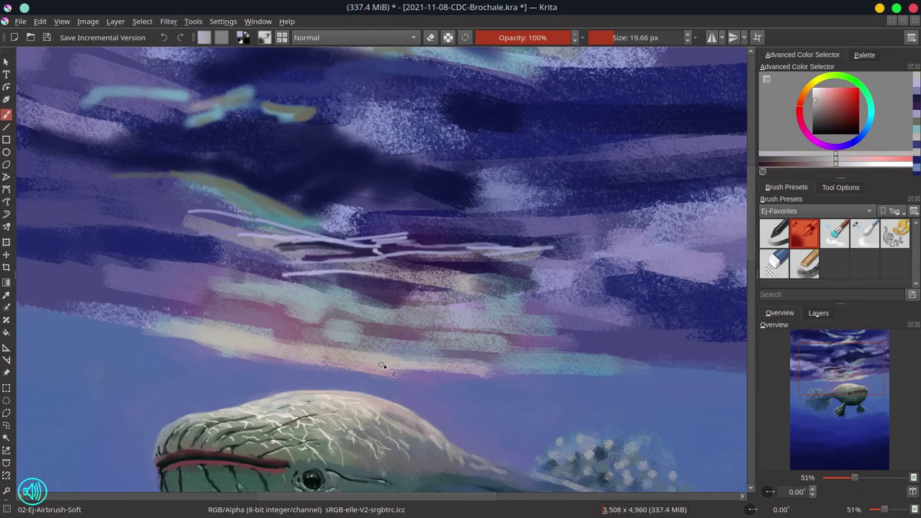
{"action": "left_click", "coordinate": [430, 386], "text": "ctrl"}
{"action": "left_click_drag", "start_coordinate": [434, 383], "coordinate": [530, 381]}
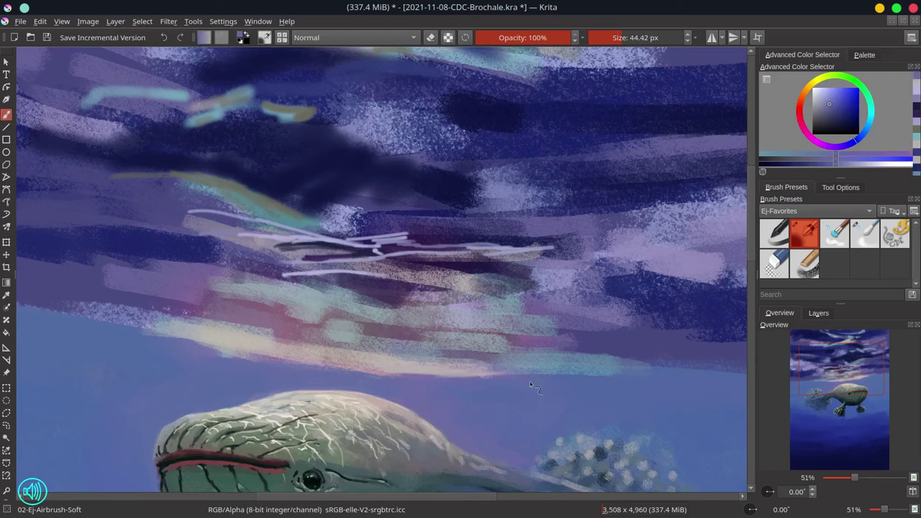
{"action": "left_click", "coordinate": [366, 377], "text": "ctrl"}
{"action": "mouse_move", "coordinate": [366, 377]}
{"action": "left_mouse_down"}
{"action": "mouse_move", "coordinate": [310, 379]}
{"action": "mouse_move", "coordinate": [244, 402]}
{"action": "left_mouse_up"}
{"action": "left_click", "coordinate": [302, 381], "text": "ctrl"}
{"action": "left_click", "coordinate": [390, 399], "text": "ctrl"}
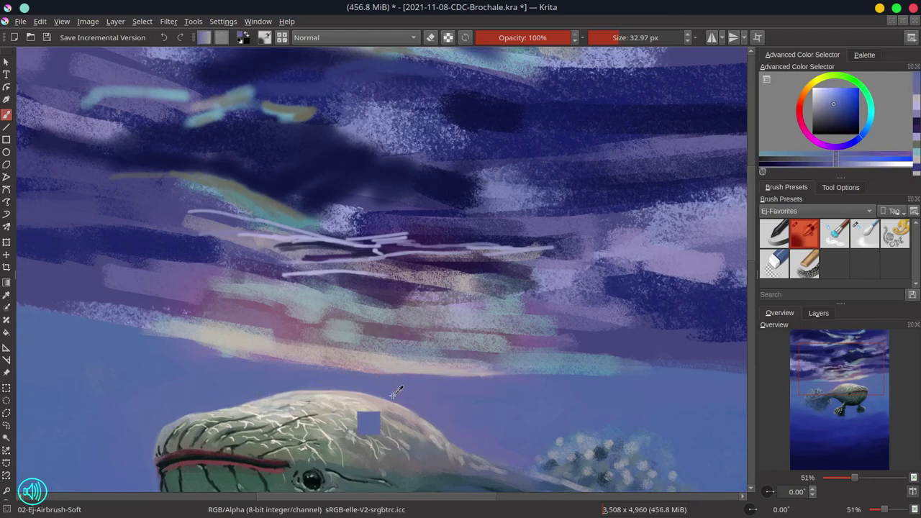
{"action": "mouse_move", "coordinate": [392, 398]}
{"action": "left_mouse_down"}
{"action": "mouse_move", "coordinate": [425, 400]}
{"action": "mouse_move", "coordinate": [445, 418]}
{"action": "left_mouse_up"}
{"action": "left_click", "coordinate": [426, 400], "text": "ctrl"}
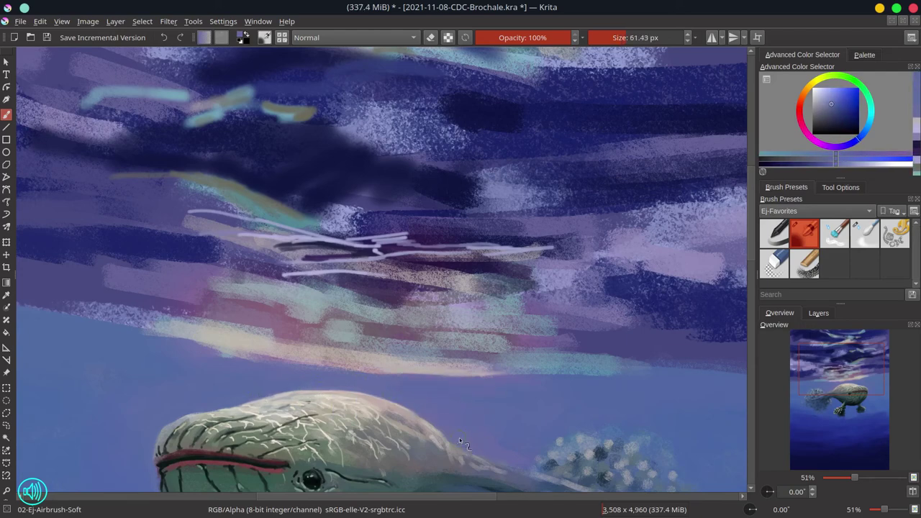
{"action": "left_click", "coordinate": [817, 94]}
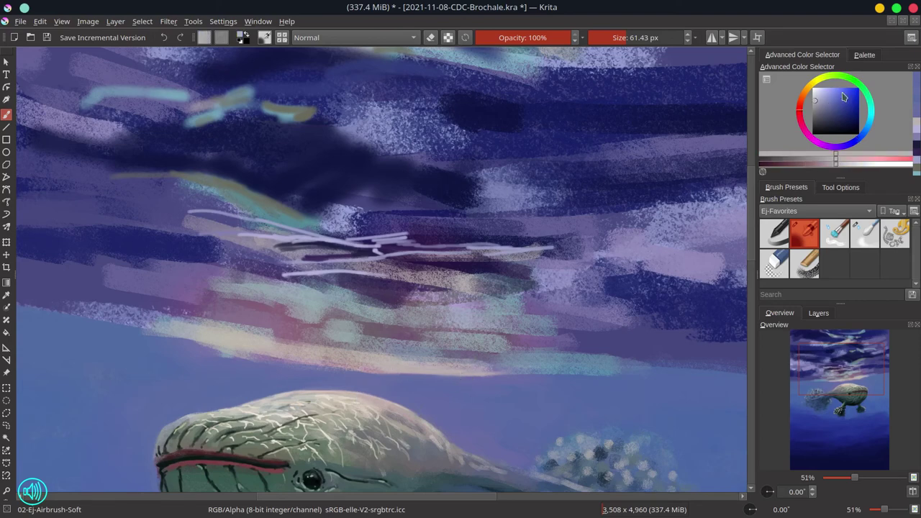
- Highlight the lower edge of the water surface with warm off-white strokes at 23.27 px and mirror the canvas view
{"action": "left_click", "coordinate": [803, 94]}
{"action": "left_click_drag", "start_coordinate": [371, 370], "coordinate": [353, 371]}
{"action": "mouse_move", "coordinate": [328, 365]}
{"action": "left_mouse_down"}
{"action": "mouse_move", "coordinate": [405, 369]}
{"action": "mouse_move", "coordinate": [377, 373]}
{"action": "mouse_move", "coordinate": [404, 349]}
{"action": "mouse_move", "coordinate": [373, 364]}
{"action": "mouse_move", "coordinate": [466, 362]}
{"action": "left_mouse_up"}
{"action": "left_click", "coordinate": [815, 92]}
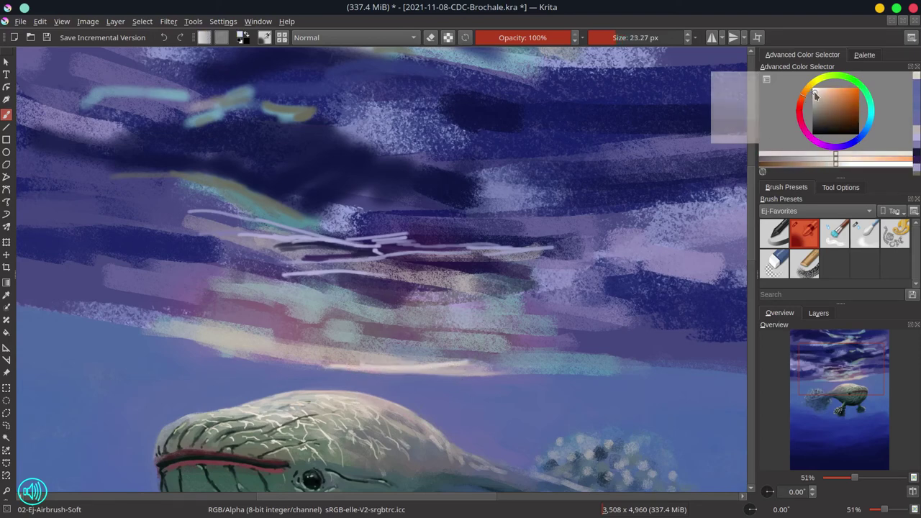
{"action": "mouse_move", "coordinate": [399, 367]}
{"action": "left_mouse_down"}
{"action": "mouse_move", "coordinate": [555, 350]}
{"action": "mouse_move", "coordinate": [493, 360]}
{"action": "left_mouse_up"}
{"action": "key", "text": "m"}
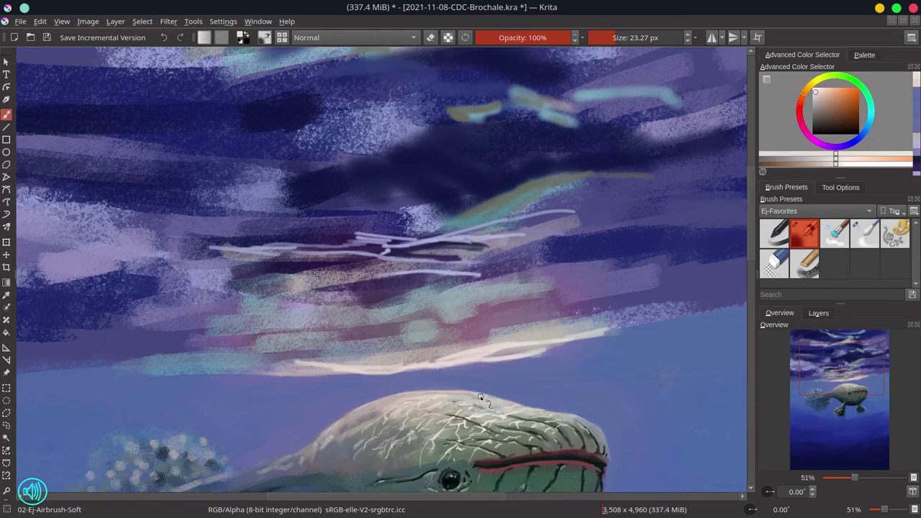
{"action": "left_click", "coordinate": [369, 356], "text": "ctrl"}
{"action": "left_click_drag", "start_coordinate": [320, 355], "coordinate": [349, 358]}
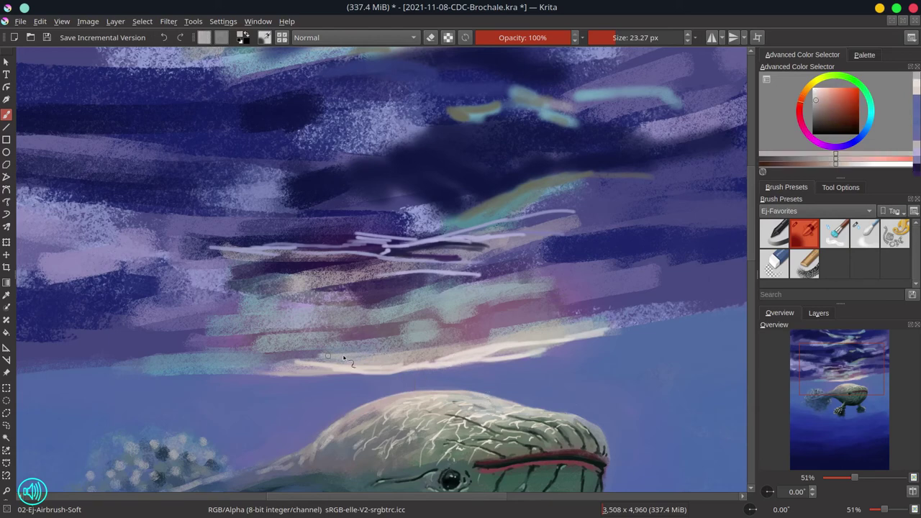
- Paint dark purple and navy streaks with sampled colours between the teal ripples above the creature's back
{"action": "left_click", "coordinate": [383, 300], "text": "ctrl"}
{"action": "mouse_move", "coordinate": [326, 306]}
{"action": "left_mouse_down"}
{"action": "mouse_move", "coordinate": [444, 297]}
{"action": "mouse_move", "coordinate": [407, 291]}
{"action": "mouse_move", "coordinate": [416, 290]}
{"action": "mouse_move", "coordinate": [274, 316]}
{"action": "mouse_move", "coordinate": [376, 319]}
{"action": "mouse_move", "coordinate": [272, 318]}
{"action": "mouse_move", "coordinate": [333, 322]}
{"action": "left_mouse_up"}
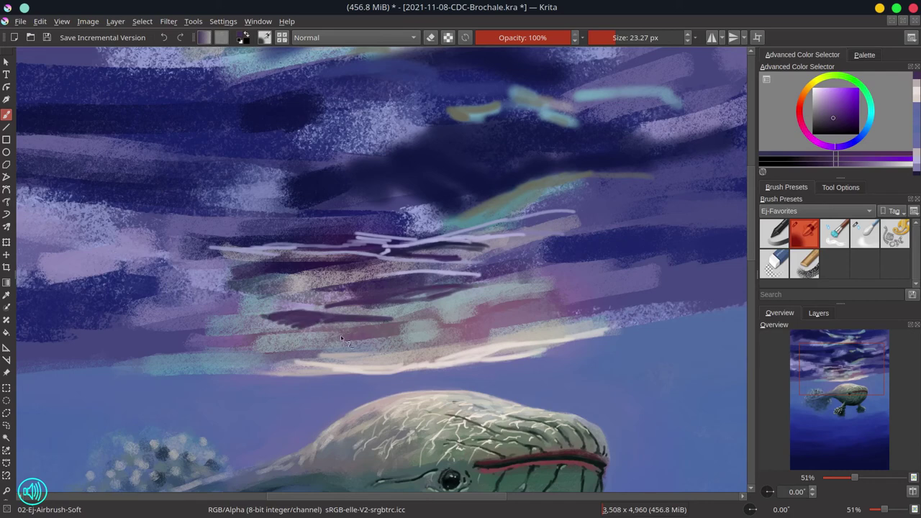
{"action": "mouse_move", "coordinate": [260, 331]}
{"action": "left_mouse_down"}
{"action": "mouse_move", "coordinate": [235, 329]}
{"action": "mouse_move", "coordinate": [324, 321]}
{"action": "mouse_move", "coordinate": [274, 347]}
{"action": "mouse_move", "coordinate": [314, 342]}
{"action": "left_mouse_up"}
{"action": "left_click", "coordinate": [100, 317], "text": "ctrl"}
{"action": "left_click", "coordinate": [211, 330]}
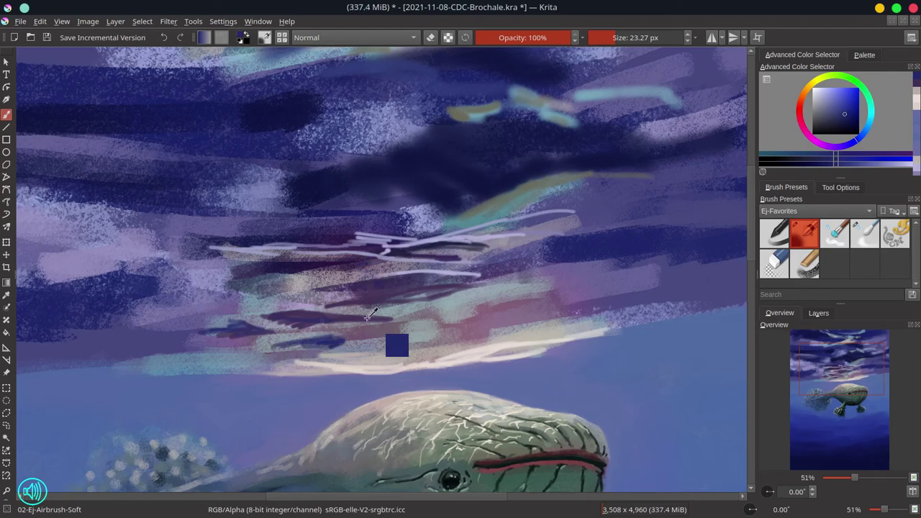
- Sample the dark ripple tones and add near-black blue streaks just above the bright lower edge of the surface
{"action": "left_click", "coordinate": [331, 314], "text": "ctrl"}
{"action": "left_click", "coordinate": [335, 340], "text": "ctrl"}
{"action": "mouse_move", "coordinate": [351, 342]}
{"action": "left_mouse_down"}
{"action": "mouse_move", "coordinate": [387, 358]}
{"action": "mouse_move", "coordinate": [420, 343]}
{"action": "mouse_move", "coordinate": [506, 333]}
{"action": "left_mouse_up"}
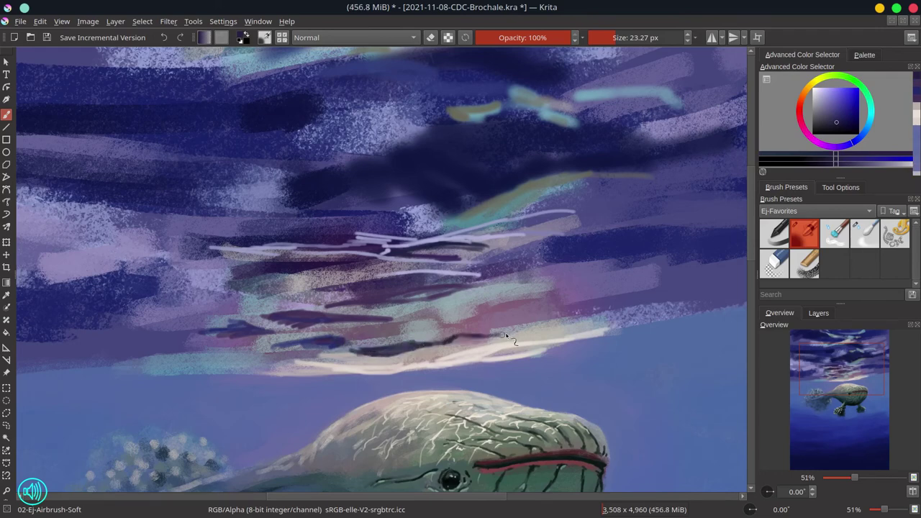
{"action": "left_click_drag", "start_coordinate": [449, 319], "coordinate": [553, 312]}
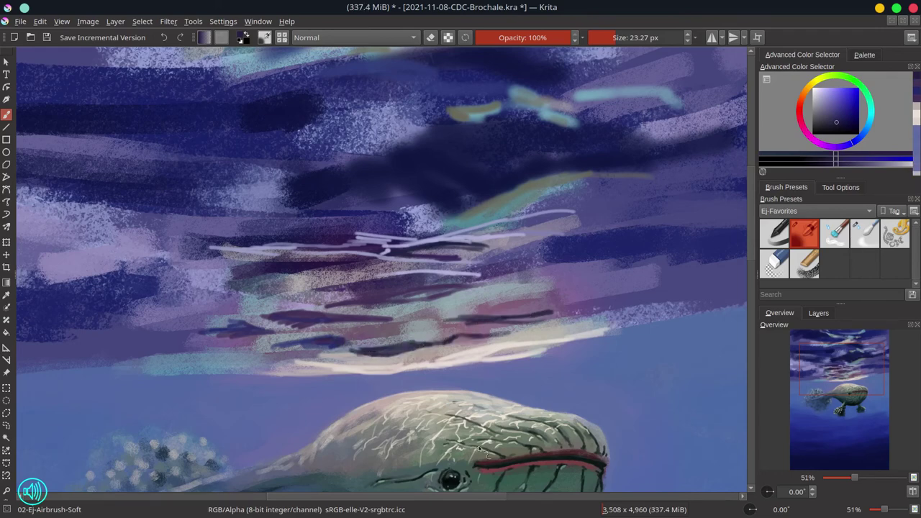
- Add sampled pale grey and lavender light lines among the dark ripples above the creature, then save the document
{"action": "left_click", "coordinate": [356, 357], "text": "ctrl"}
{"action": "mouse_move", "coordinate": [356, 357]}
{"action": "left_mouse_down"}
{"action": "mouse_move", "coordinate": [402, 333]}
{"action": "mouse_move", "coordinate": [374, 341]}
{"action": "mouse_move", "coordinate": [489, 330]}
{"action": "left_mouse_up"}
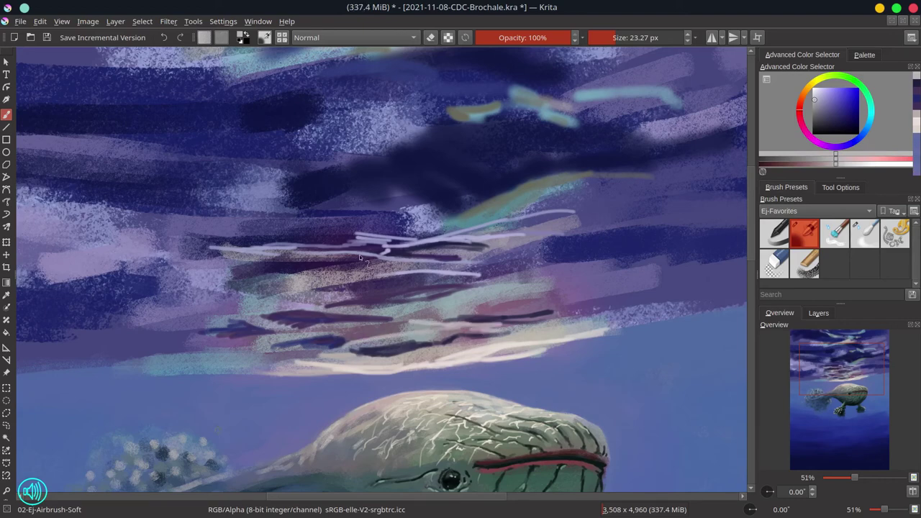
{"action": "left_click", "coordinate": [384, 247], "text": "ctrl"}
{"action": "mouse_move", "coordinate": [389, 248]}
{"action": "left_mouse_down"}
{"action": "mouse_move", "coordinate": [400, 246]}
{"action": "mouse_move", "coordinate": [355, 243]}
{"action": "left_mouse_up"}
{"action": "mouse_move", "coordinate": [365, 252]}
{"action": "left_mouse_down"}
{"action": "mouse_move", "coordinate": [399, 257]}
{"action": "mouse_move", "coordinate": [462, 259]}
{"action": "left_mouse_up"}
{"action": "mouse_move", "coordinate": [369, 277]}
{"action": "left_mouse_down"}
{"action": "mouse_move", "coordinate": [467, 274]}
{"action": "mouse_move", "coordinate": [568, 301]}
{"action": "left_mouse_up"}
{"action": "mouse_move", "coordinate": [412, 302]}
{"action": "left_mouse_down"}
{"action": "mouse_move", "coordinate": [504, 307]}
{"action": "mouse_move", "coordinate": [415, 305]}
{"action": "mouse_move", "coordinate": [479, 311]}
{"action": "mouse_move", "coordinate": [363, 317]}
{"action": "left_mouse_up"}
{"action": "left_click", "coordinate": [407, 311], "text": "ctrl"}
{"action": "left_click", "coordinate": [392, 317], "text": "ctrl"}
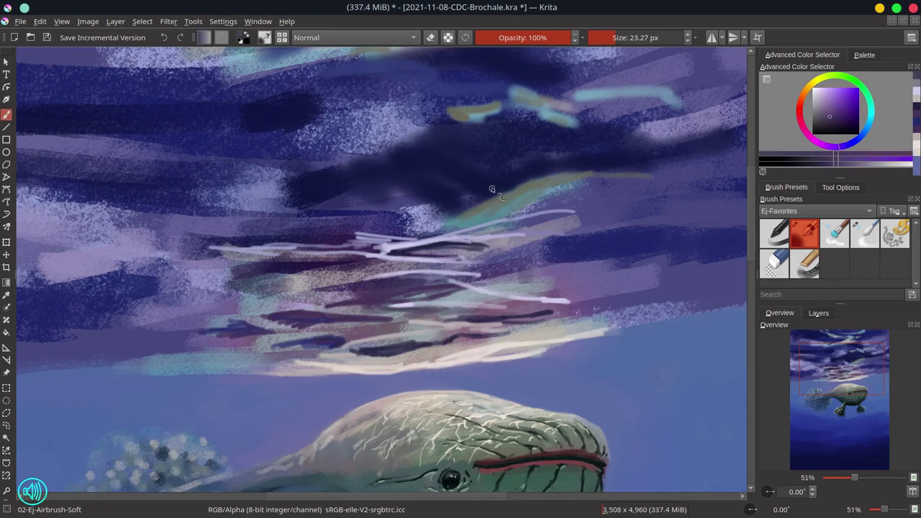
{"action": "left_click_drag", "start_coordinate": [514, 216], "coordinate": [549, 359]}
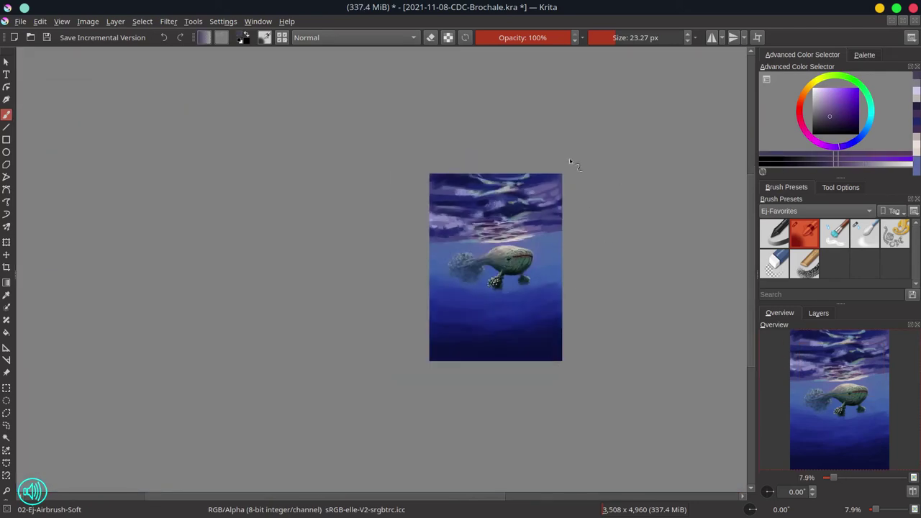
{"action": "scroll", "coordinate": [527, 199], "scroll_direction": "up", "scroll_amount": 5}
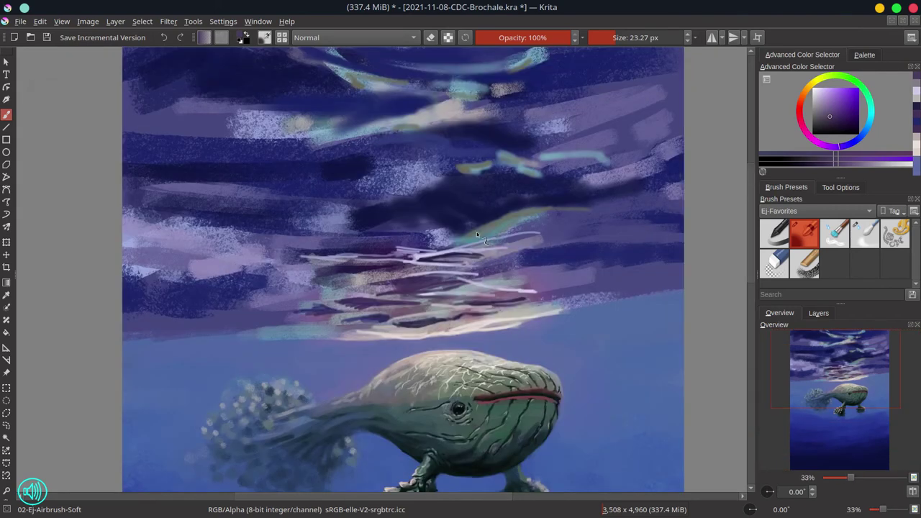
{"action": "key", "text": "ctrl+s"}
- Enlarge the brush to 30 px and sweep dark navy strokes along the lower water surface above the creature's tail
{"action": "key", "text": "bracketright"}
{"action": "key", "text": "bracketright"}
{"action": "key", "text": "bracketright"}
{"action": "key", "text": "bracketright"}
{"action": "mouse_move", "coordinate": [192, 314]}
{"action": "left_mouse_down"}
{"action": "mouse_move", "coordinate": [215, 298]}
{"action": "mouse_move", "coordinate": [132, 304]}
{"action": "left_mouse_up"}
{"action": "left_click", "coordinate": [203, 284], "text": "ctrl"}
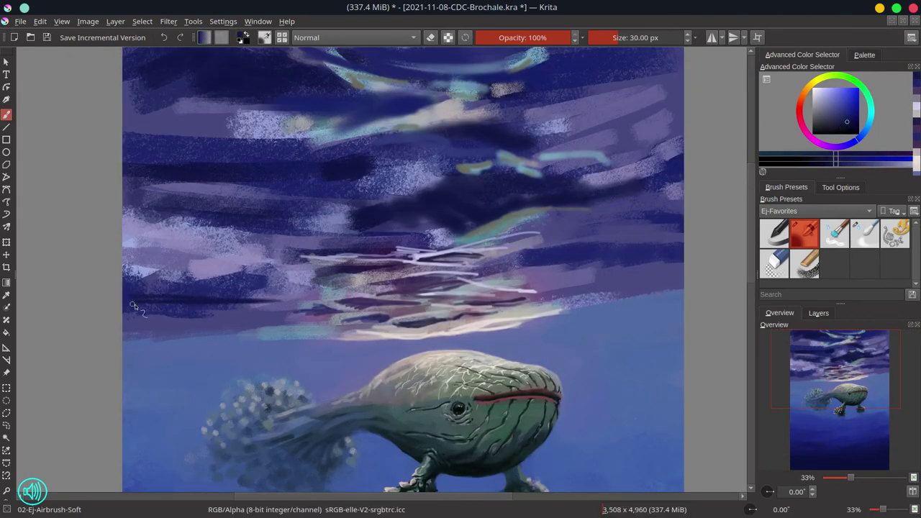
{"action": "left_click_drag", "start_coordinate": [205, 302], "coordinate": [183, 308]}
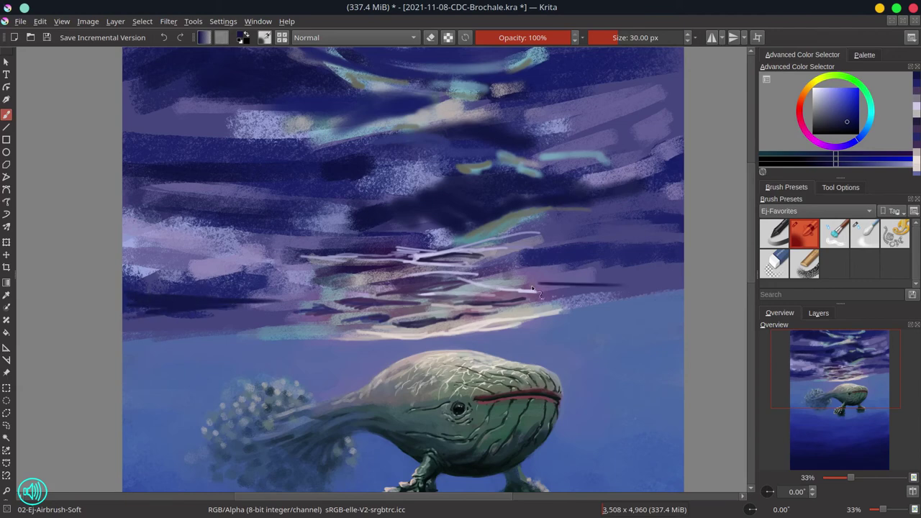
- Draw long dark navy wave lines from the ripples above the creature's head out to the painting's edge
{"action": "left_click_drag", "start_coordinate": [592, 274], "coordinate": [560, 280]}
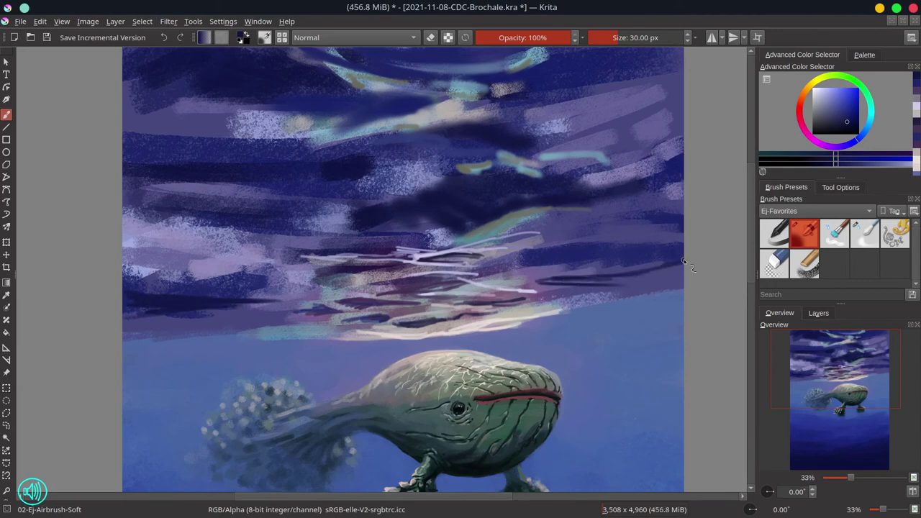
{"action": "left_click_drag", "start_coordinate": [623, 273], "coordinate": [683, 258]}
{"action": "left_click_drag", "start_coordinate": [626, 256], "coordinate": [683, 238]}
{"action": "mouse_move", "coordinate": [541, 230]}
{"action": "left_mouse_down"}
{"action": "mouse_move", "coordinate": [569, 226]}
{"action": "mouse_move", "coordinate": [516, 240]}
{"action": "mouse_move", "coordinate": [623, 209]}
{"action": "left_mouse_up"}
{"action": "left_click_drag", "start_coordinate": [540, 242], "coordinate": [574, 228]}
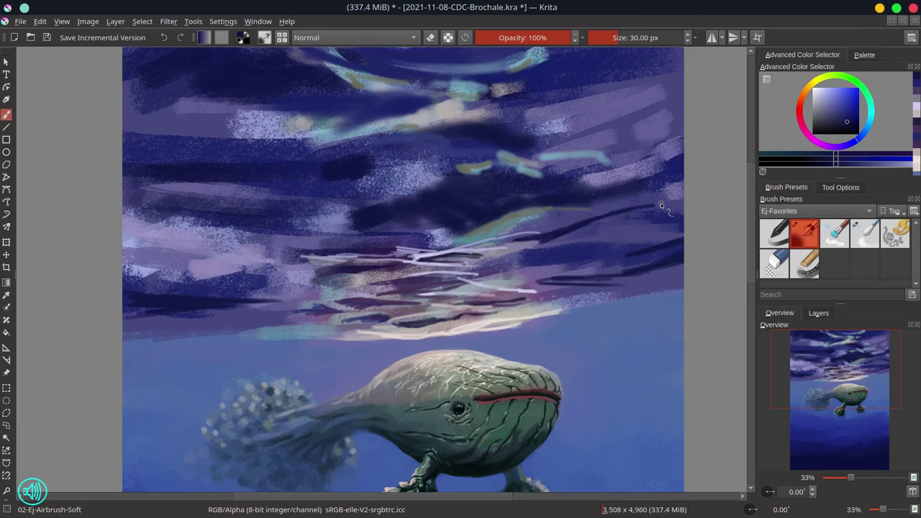
{"action": "left_click_drag", "start_coordinate": [632, 212], "coordinate": [683, 206]}
{"action": "mouse_move", "coordinate": [592, 200]}
{"action": "left_mouse_down"}
{"action": "mouse_move", "coordinate": [673, 172]}
{"action": "mouse_move", "coordinate": [636, 180]}
{"action": "left_mouse_up"}
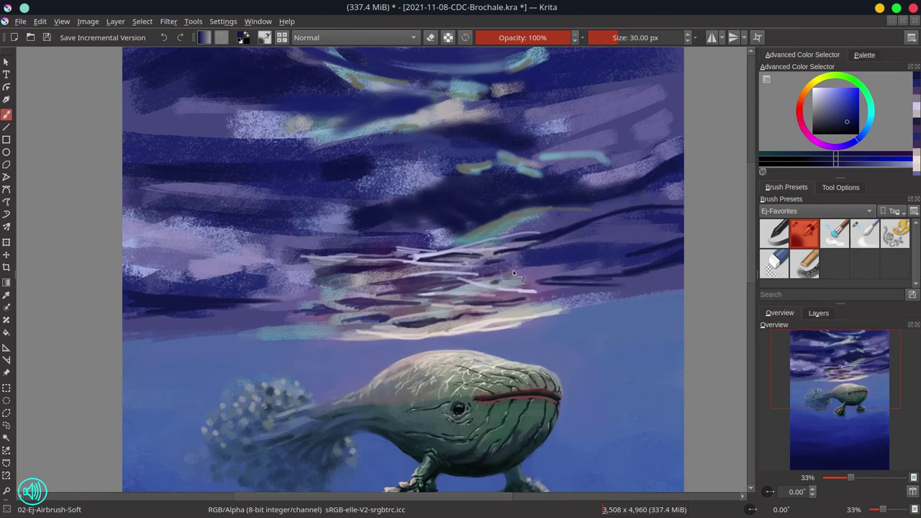
- Sample the dark wave's navy and hatch slanted strokes over the purple water beneath it
{"action": "left_click", "coordinate": [374, 224], "text": "ctrl"}
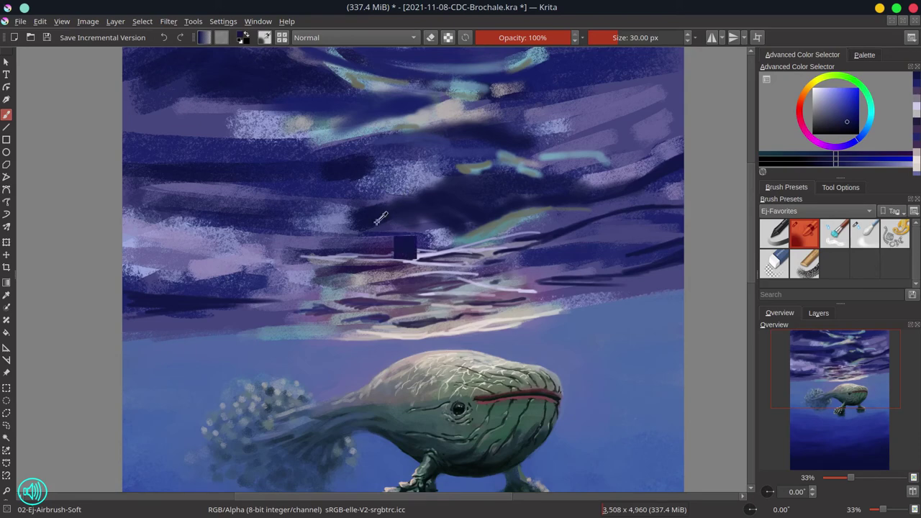
{"action": "left_click_drag", "start_coordinate": [346, 251], "coordinate": [444, 229]}
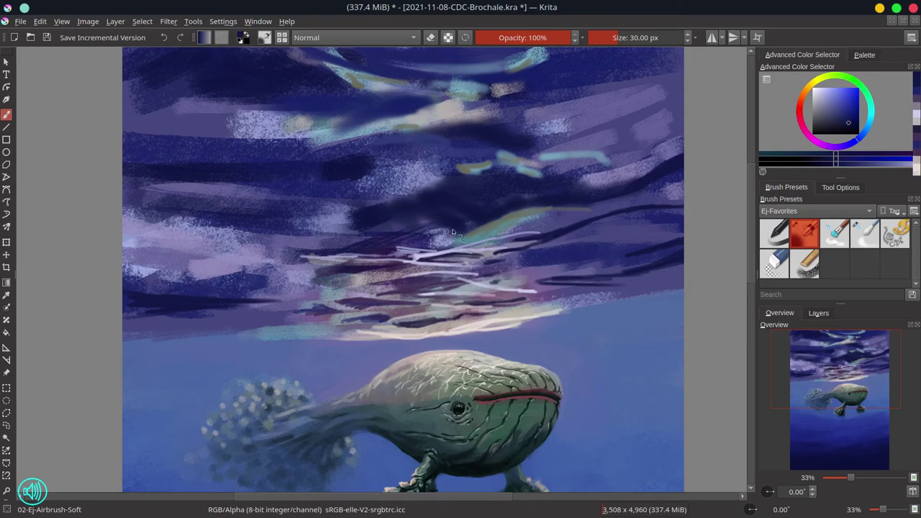
{"action": "left_click_drag", "start_coordinate": [400, 249], "coordinate": [461, 230]}
{"action": "left_click_drag", "start_coordinate": [362, 235], "coordinate": [244, 239]}
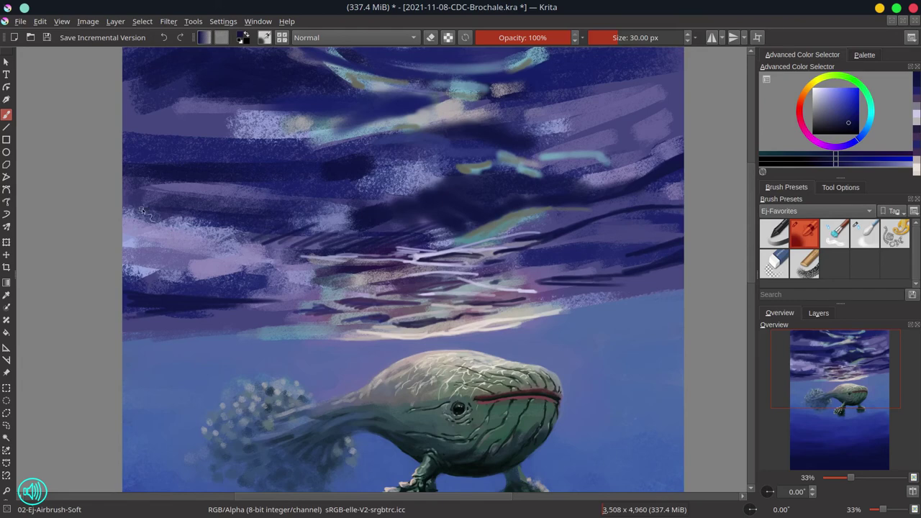
- Layer long, curved navy hatching from the painting's left edge into the dark central wave
{"action": "left_click_drag", "start_coordinate": [141, 210], "coordinate": [404, 205]}
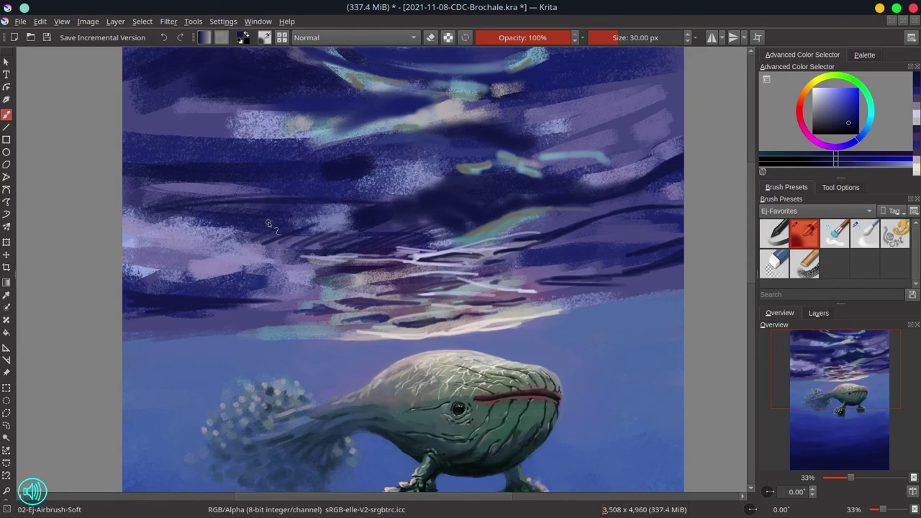
{"action": "left_click_drag", "start_coordinate": [167, 205], "coordinate": [274, 190]}
{"action": "left_click_drag", "start_coordinate": [135, 216], "coordinate": [229, 190]}
{"action": "left_click_drag", "start_coordinate": [124, 208], "coordinate": [153, 188]}
{"action": "left_click_drag", "start_coordinate": [124, 193], "coordinate": [165, 182]}
{"action": "left_click_drag", "start_coordinate": [126, 213], "coordinate": [220, 180]}
{"action": "mouse_move", "coordinate": [210, 198]}
{"action": "left_mouse_down"}
{"action": "mouse_move", "coordinate": [268, 188]}
{"action": "mouse_move", "coordinate": [416, 195]}
{"action": "left_mouse_up"}
{"action": "left_click_drag", "start_coordinate": [229, 198], "coordinate": [411, 193]}
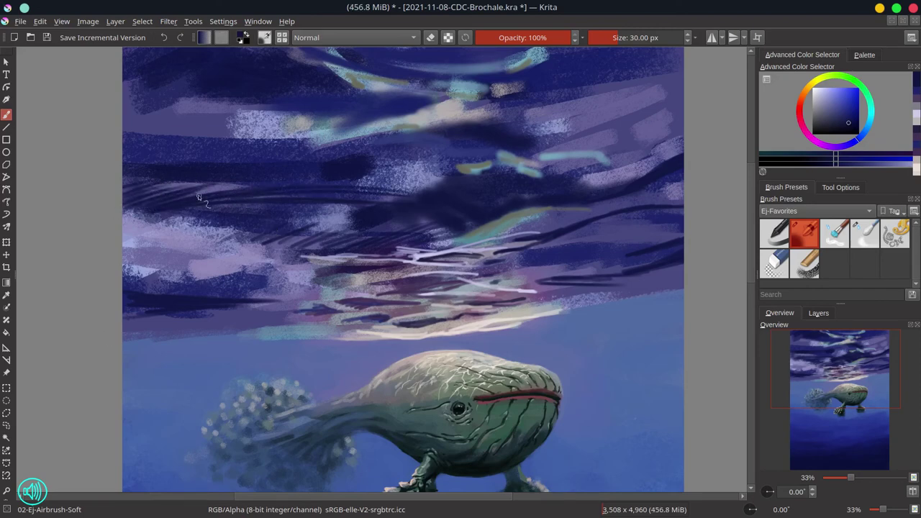
{"action": "left_click_drag", "start_coordinate": [186, 200], "coordinate": [341, 183]}
- Hatch slanted dark navy strokes into the water at the painting's upper-left corner
{"action": "left_click_drag", "start_coordinate": [751, 285], "coordinate": [750, 272]}
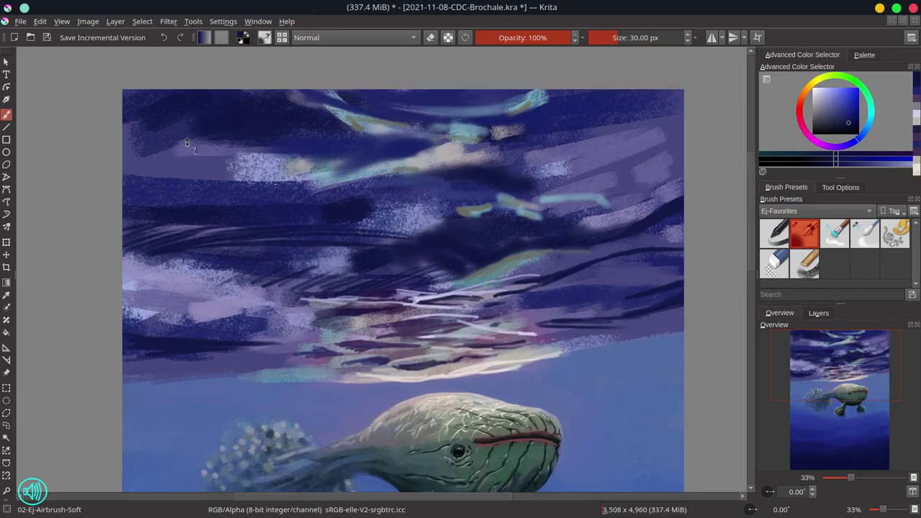
{"action": "mouse_move", "coordinate": [125, 155]}
{"action": "left_mouse_down"}
{"action": "mouse_move", "coordinate": [199, 93]}
{"action": "mouse_move", "coordinate": [198, 115]}
{"action": "left_mouse_up"}
{"action": "left_click_drag", "start_coordinate": [162, 152], "coordinate": [200, 110]}
{"action": "left_click_drag", "start_coordinate": [173, 134], "coordinate": [190, 101]}
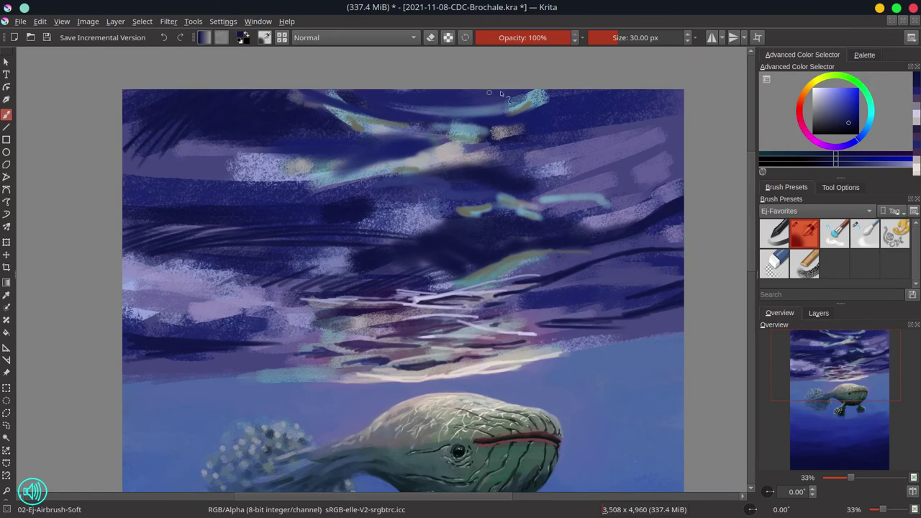
- Draw dark navy wave lines across the painting's upper right and beneath the pale cream highlight band
{"action": "mouse_move", "coordinate": [580, 92]}
{"action": "left_mouse_down"}
{"action": "mouse_move", "coordinate": [429, 144]}
{"action": "mouse_move", "coordinate": [565, 102]}
{"action": "left_mouse_up"}
{"action": "mouse_move", "coordinate": [620, 93]}
{"action": "left_mouse_down"}
{"action": "mouse_move", "coordinate": [587, 104]}
{"action": "mouse_move", "coordinate": [689, 84]}
{"action": "left_mouse_up"}
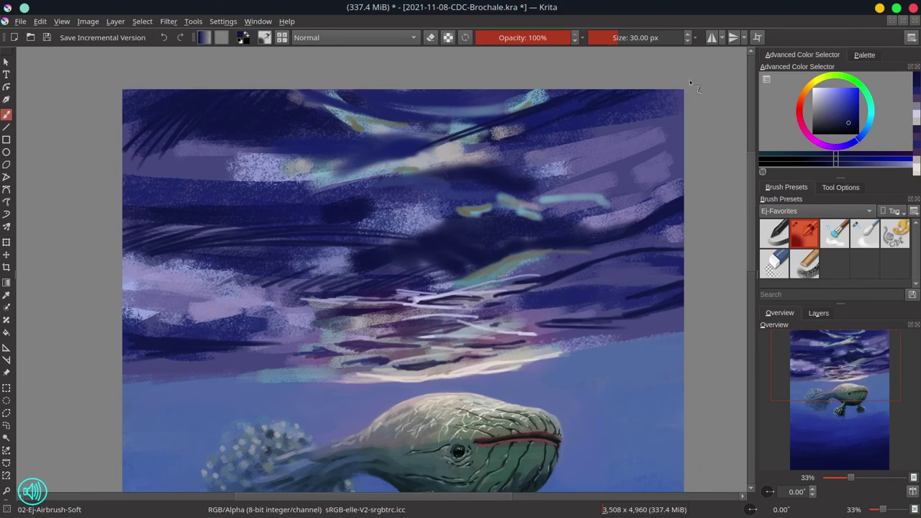
{"action": "left_click_drag", "start_coordinate": [522, 159], "coordinate": [564, 143]}
{"action": "mouse_move", "coordinate": [649, 128]}
{"action": "left_mouse_down"}
{"action": "mouse_move", "coordinate": [682, 120]}
{"action": "mouse_move", "coordinate": [583, 172]}
{"action": "left_mouse_up"}
{"action": "left_click_drag", "start_coordinate": [446, 171], "coordinate": [414, 178]}
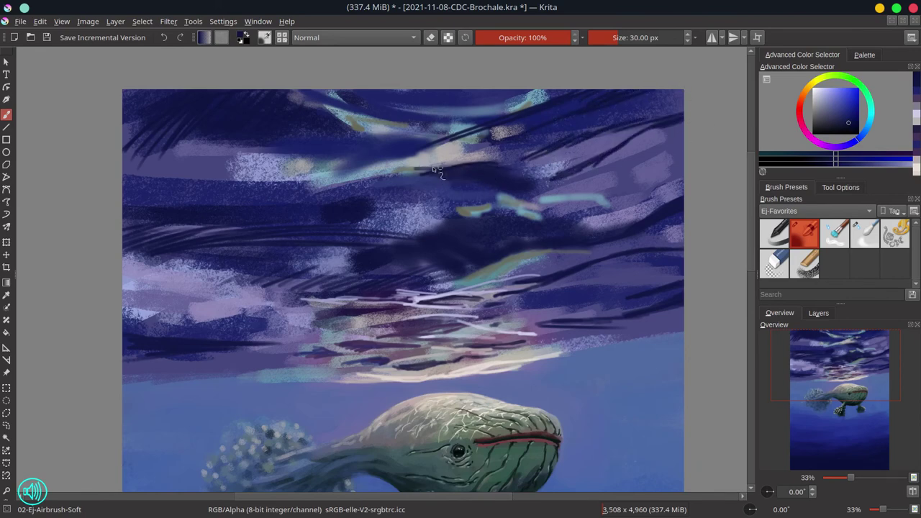
{"action": "left_click_drag", "start_coordinate": [334, 174], "coordinate": [160, 215]}
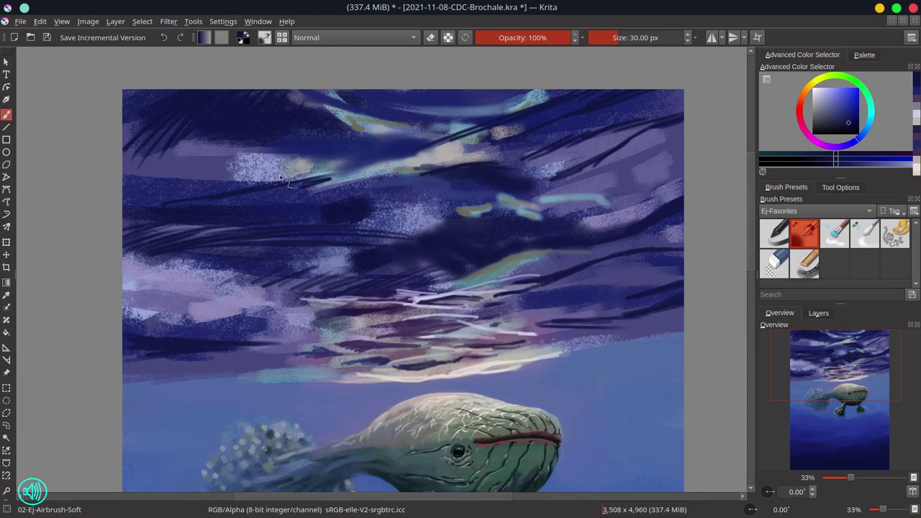
- Add small sampled lavender glints and muted blue strokes to the upper dark waves, resample navy, and save the document
{"action": "left_click", "coordinate": [244, 191], "text": "ctrl"}
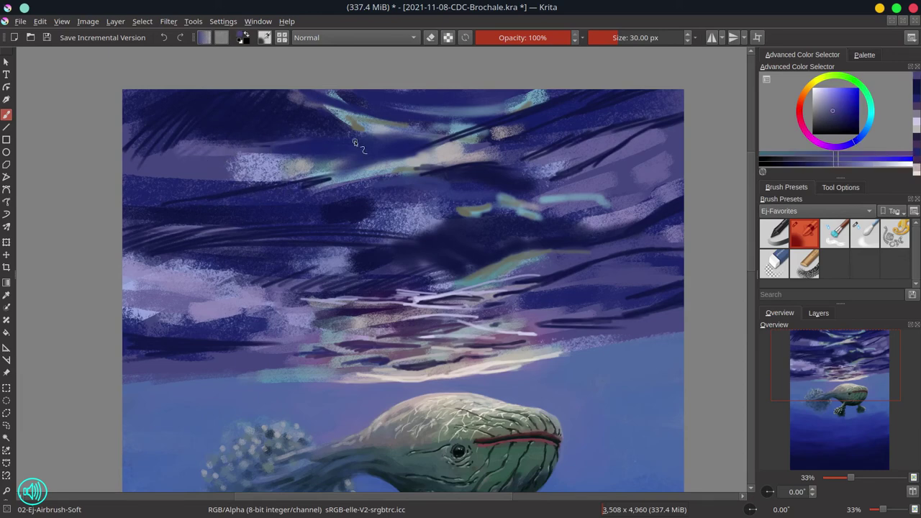
{"action": "left_click", "coordinate": [423, 297], "text": "ctrl"}
{"action": "left_click_drag", "start_coordinate": [388, 145], "coordinate": [412, 141]}
{"action": "mouse_move", "coordinate": [417, 137]}
{"action": "left_mouse_down"}
{"action": "mouse_move", "coordinate": [470, 116]}
{"action": "mouse_move", "coordinate": [386, 138]}
{"action": "left_mouse_up"}
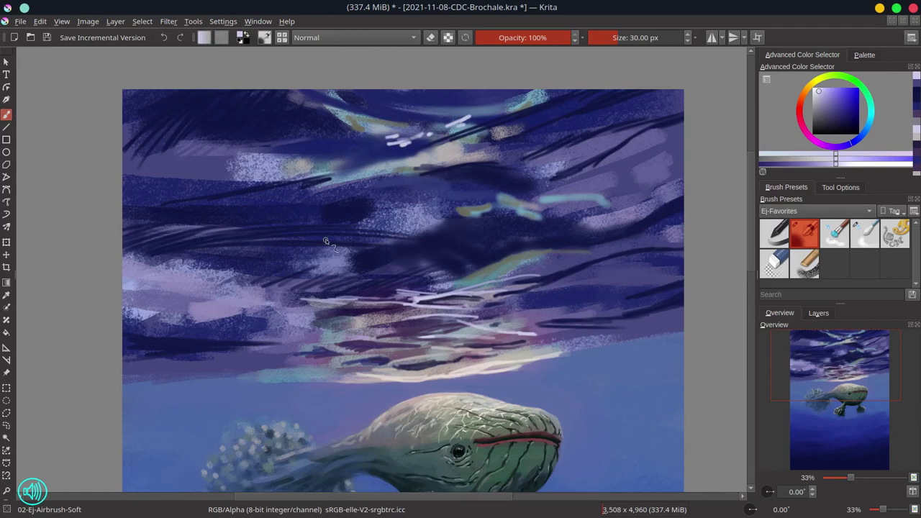
{"action": "left_click", "coordinate": [458, 241], "text": "ctrl"}
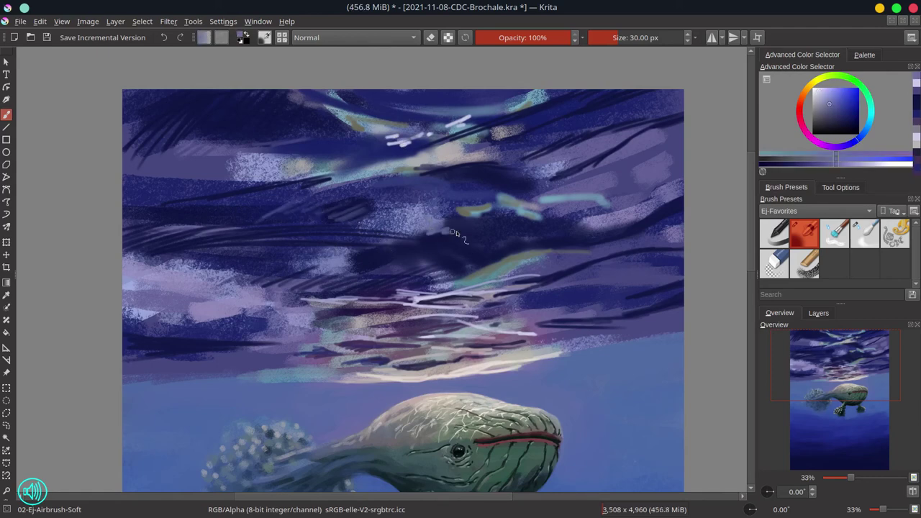
{"action": "left_click", "coordinate": [392, 187], "text": "ctrl"}
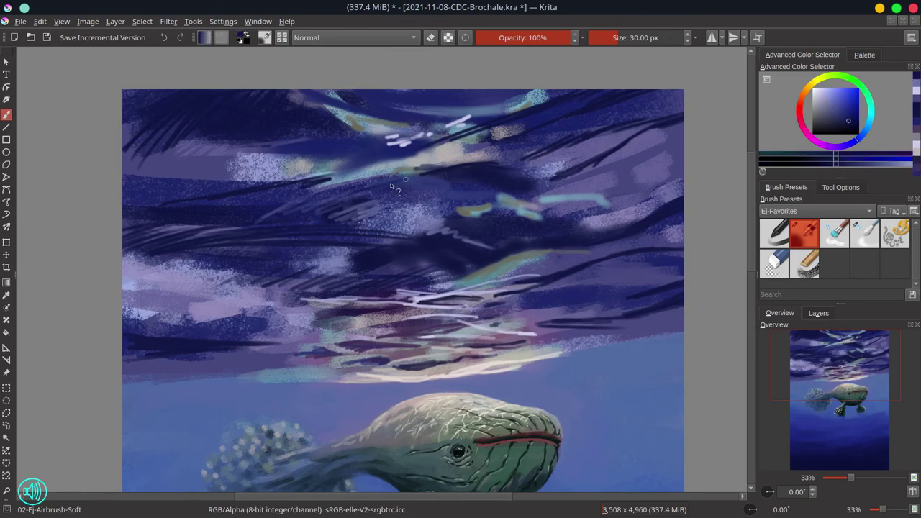
{"action": "key", "text": "ctrl+s"}
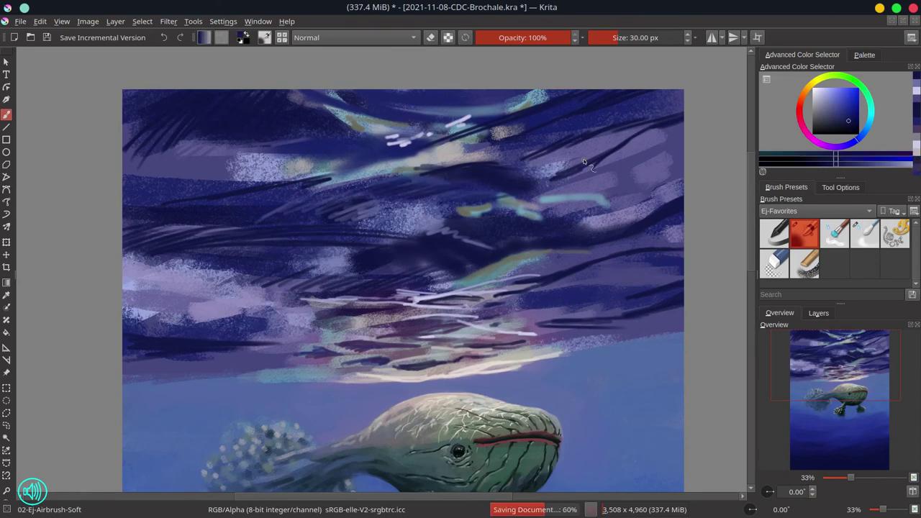
- Turn on the visibility of Paint Layer 1 and the Filter Layer 2 colour adjustment above the background
{"action": "scroll", "coordinate": [575, 216], "scroll_direction": "down", "scroll_amount": 4}
{"action": "left_click", "coordinate": [818, 313]}
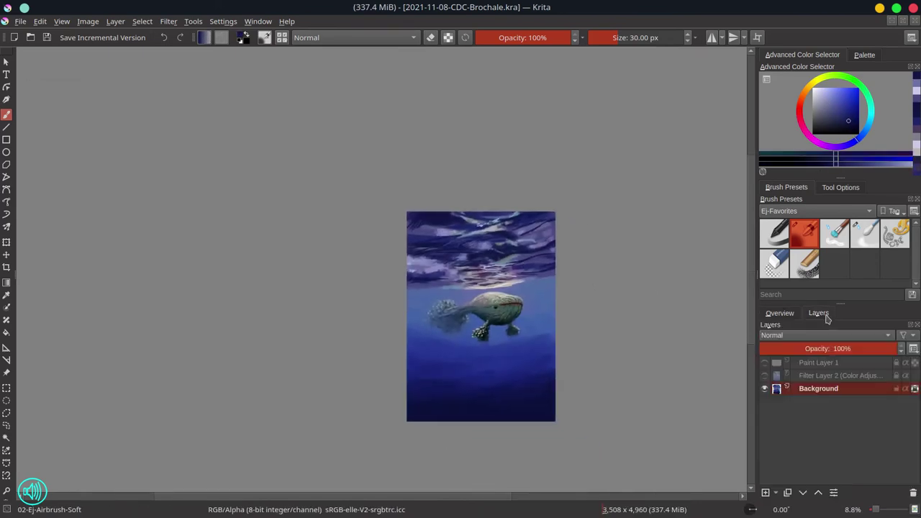
{"action": "left_click", "coordinate": [765, 363]}
- Switch to the Ej-Blender-Textured brush at 147.51 px and bring the painting's overview back
{"action": "left_click", "coordinate": [836, 231]}
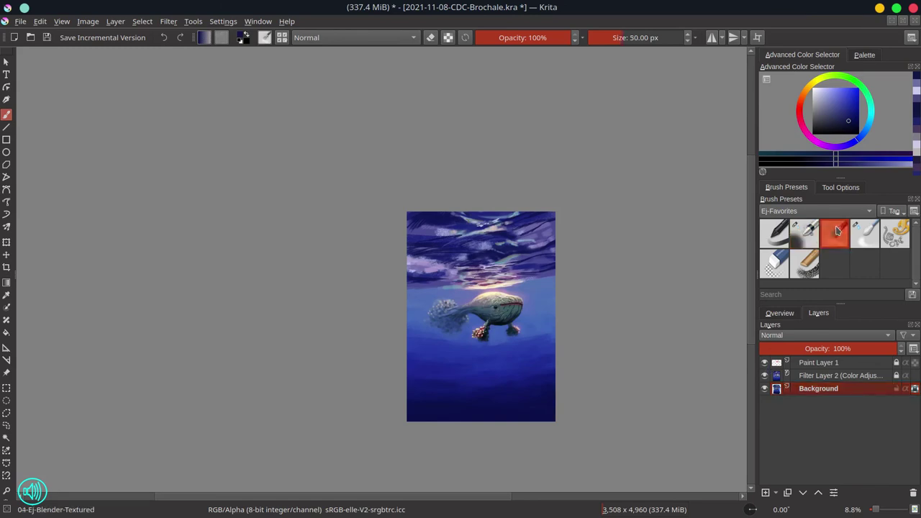
{"action": "mouse_move", "coordinate": [409, 225]}
{"action": "left_mouse_down"}
{"action": "mouse_move", "coordinate": [418, 225]}
{"action": "mouse_move", "coordinate": [413, 254]}
{"action": "mouse_move", "coordinate": [483, 252]}
{"action": "mouse_move", "coordinate": [441, 263]}
{"action": "left_mouse_up"}
{"action": "key", "text": "bracketleft"}
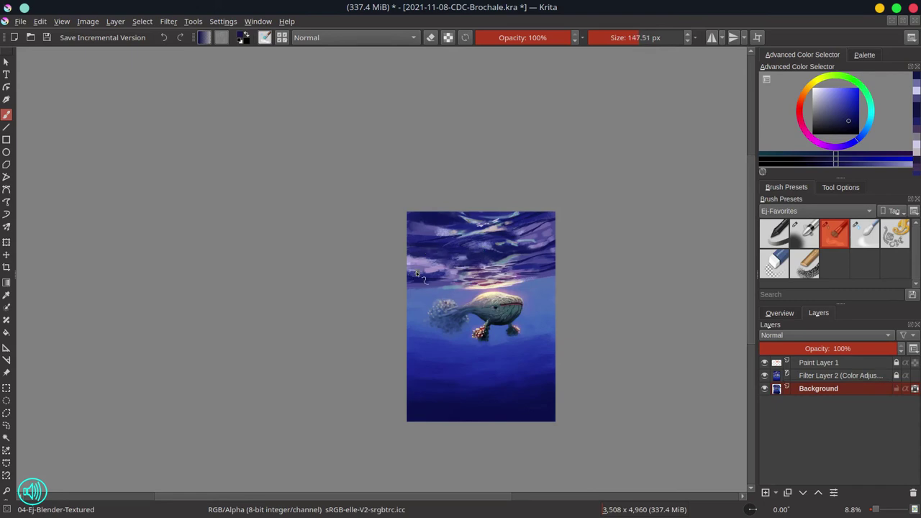
{"action": "left_click", "coordinate": [795, 314]}
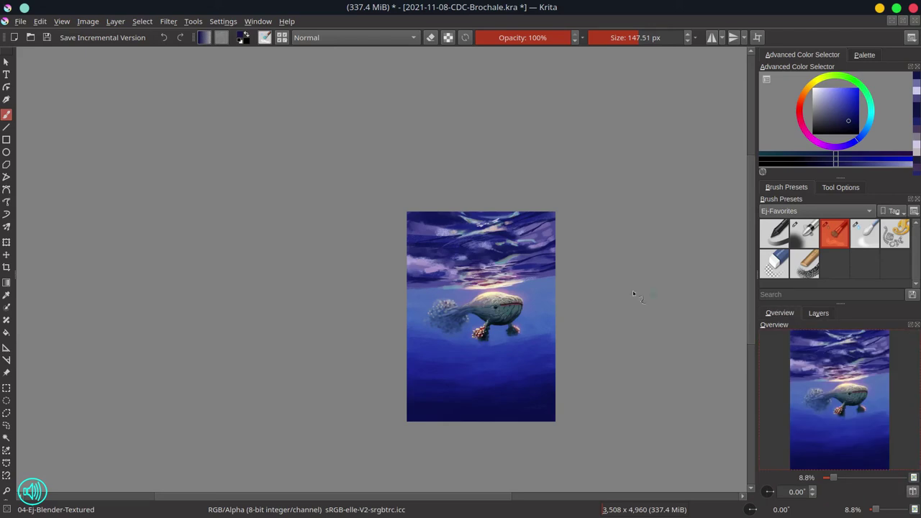
- Blend the dark navy waves and lavender patches in the middle of the water surface with the textured blender at 93.70 px
{"action": "key", "text": "bracketleft"}
{"action": "key", "text": "bracketleft"}
{"action": "key", "text": "bracketleft"}
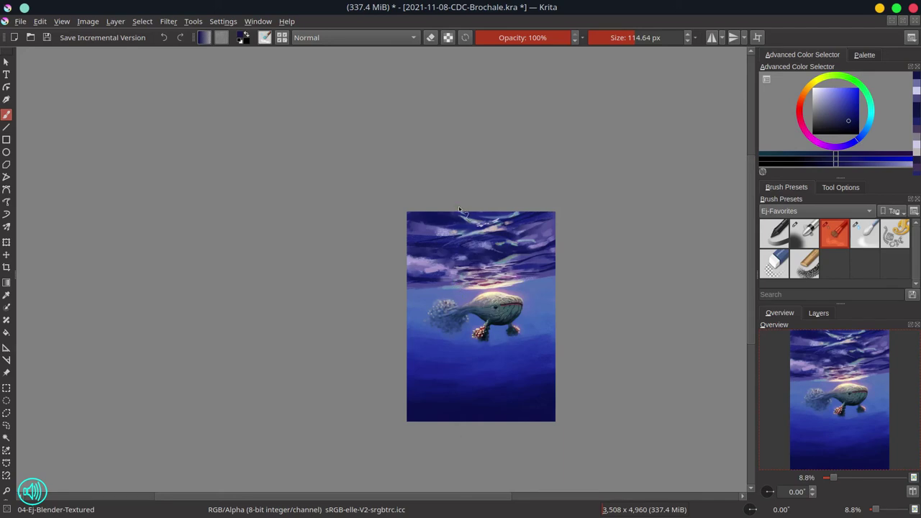
{"action": "scroll", "coordinate": [467, 271], "scroll_direction": "up", "scroll_amount": 2}
{"action": "key", "text": "bracketleft"}
{"action": "key", "text": "bracketleft"}
{"action": "key", "text": "bracketleft"}
{"action": "key", "text": "bracketleft"}
{"action": "key", "text": "bracketleft"}
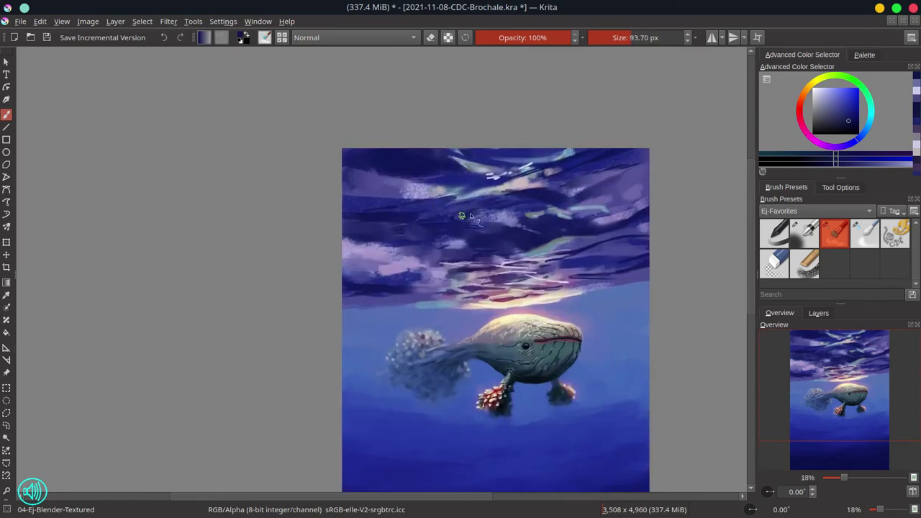
{"action": "left_click_drag", "start_coordinate": [460, 216], "coordinate": [507, 205]}
- Soften the white glints near the painting's upper edge and the pale light lines above the highlight band with the blender at 43.28 px
{"action": "key", "text": "bracketleft"}
{"action": "key", "text": "bracketleft"}
{"action": "key", "text": "bracketleft"}
{"action": "key", "text": "bracketleft"}
{"action": "key", "text": "bracketleft"}
{"action": "key", "text": "bracketleft"}
{"action": "key", "text": "bracketleft"}
{"action": "key", "text": "bracketleft"}
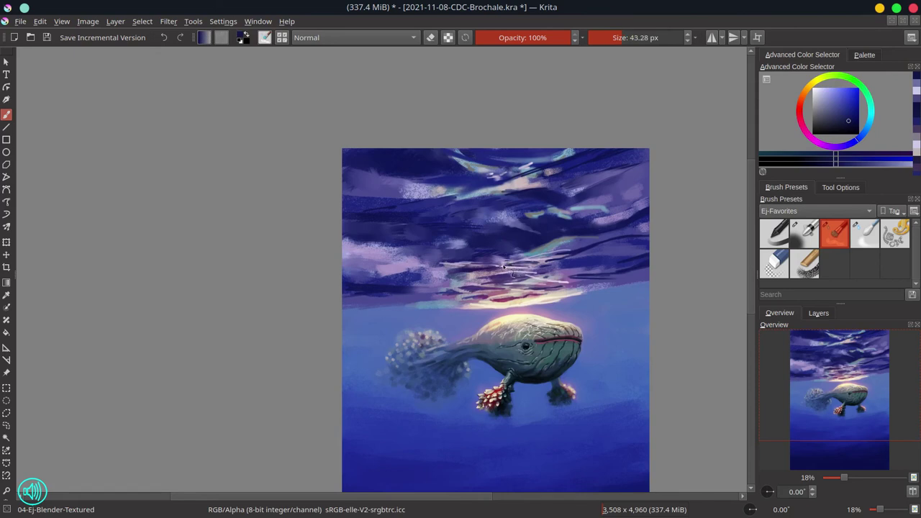
{"action": "key", "text": "bracketright"}
{"action": "key", "text": "bracketright"}
- Paint thin ripple strokes above the pale highlight band in sampled lavender tones, using the Ej-Airbrush-Soft brush at 20.58 px
{"action": "left_click", "coordinate": [804, 232]}
{"action": "left_click", "coordinate": [514, 273], "text": "ctrl"}
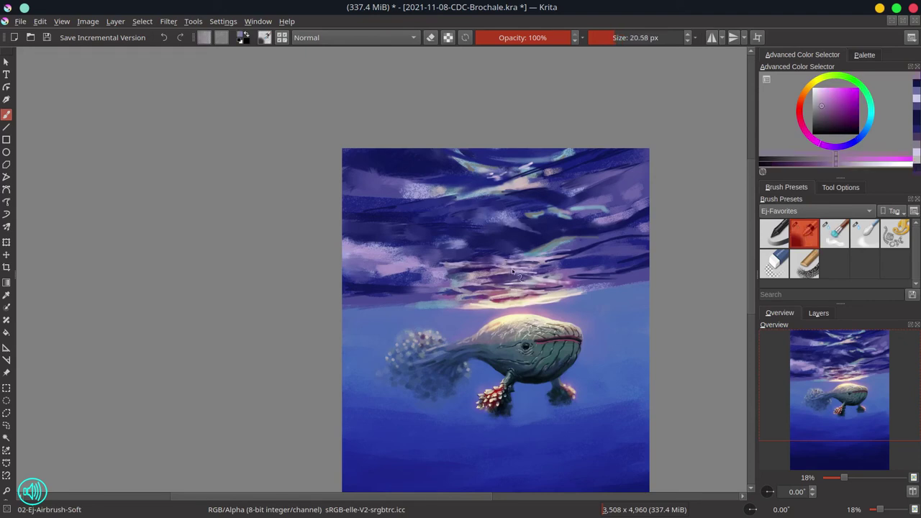
{"action": "left_click", "coordinate": [500, 268], "text": "ctrl"}
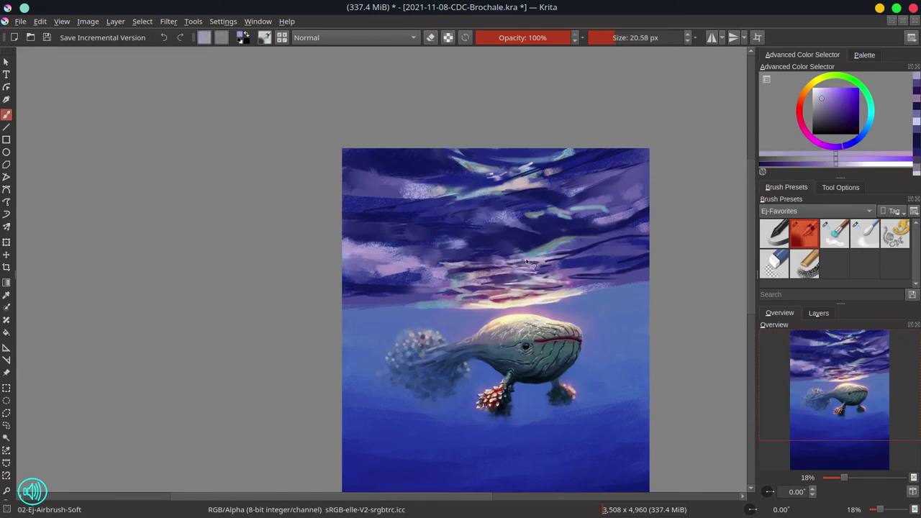
{"action": "left_click_drag", "start_coordinate": [467, 267], "coordinate": [449, 268]}
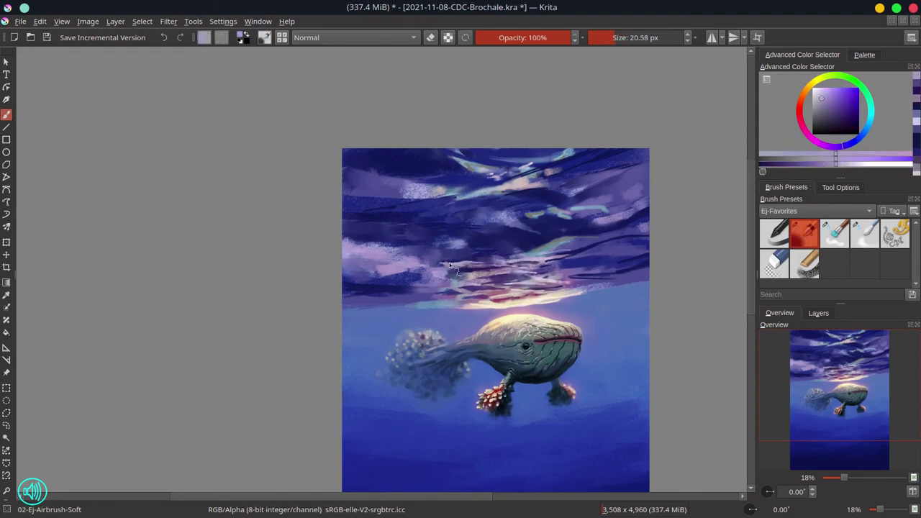
- Hide Paint Layer 1 and the Filter Layer 2 colour adjustment, and sample muted purple from the ripples for touch-ups above the highlight
{"action": "left_click", "coordinate": [818, 313]}
{"action": "left_click", "coordinate": [764, 376]}
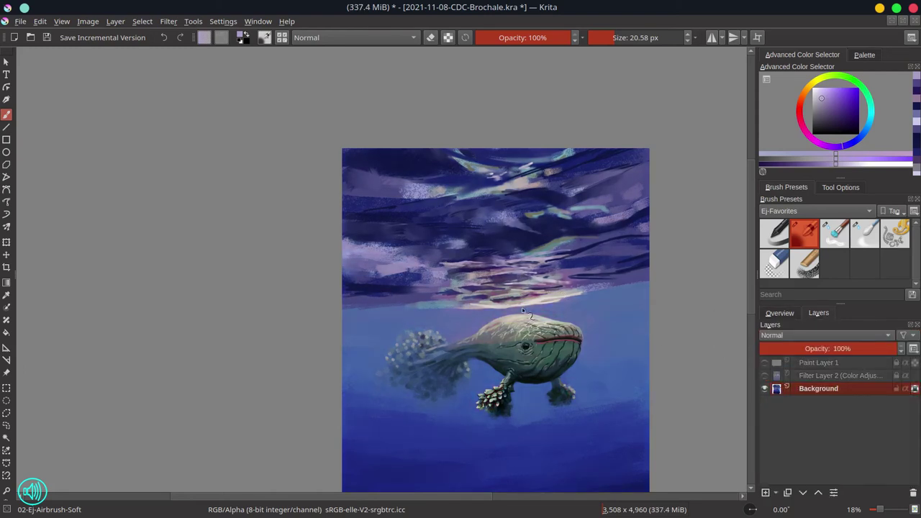
{"action": "left_click", "coordinate": [505, 293], "text": "ctrl"}
{"action": "left_click", "coordinate": [526, 285], "text": "ctrl"}
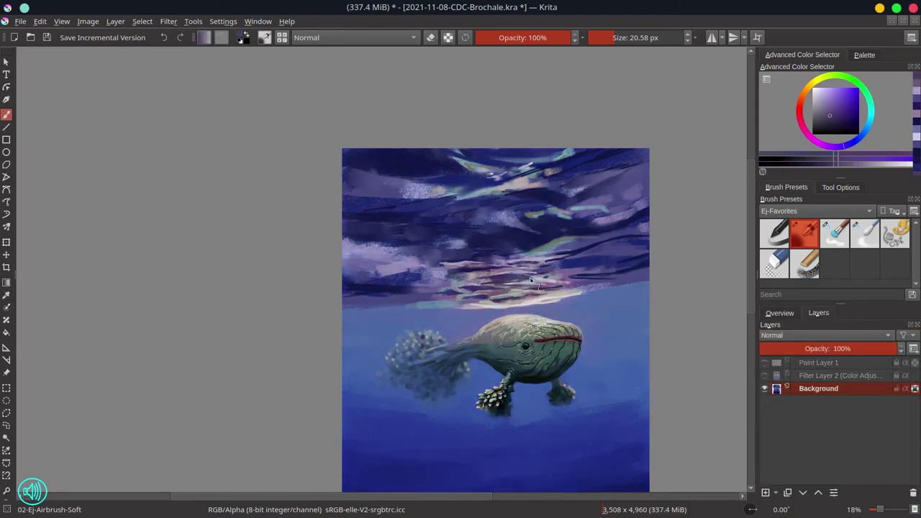
{"action": "left_click", "coordinate": [765, 375]}
{"action": "left_click", "coordinate": [765, 363]}
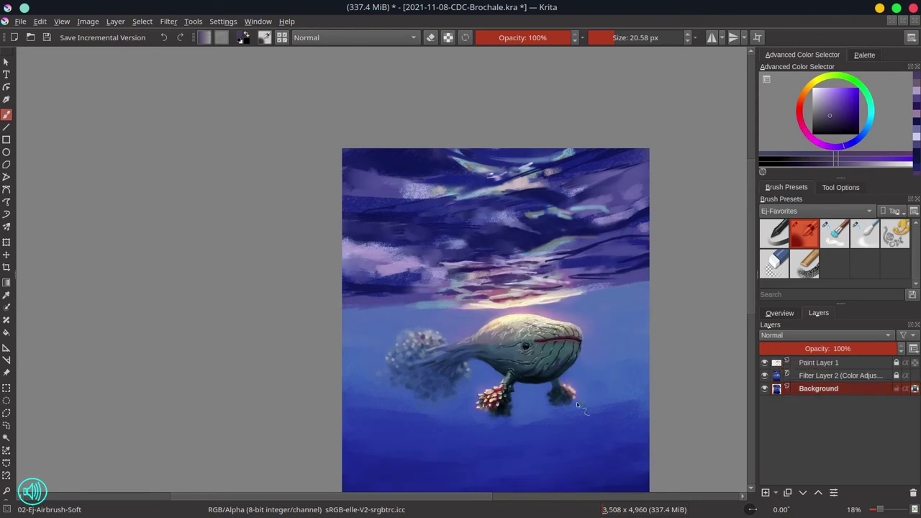
{"action": "left_click", "coordinate": [765, 376]}
{"action": "left_click", "coordinate": [765, 362]}
- Soften the ripples and violet wave patches, switching from the 51.22 px blending brush to Ej-Blender-Textured at 79.22 px
{"action": "left_click", "coordinate": [865, 234]}
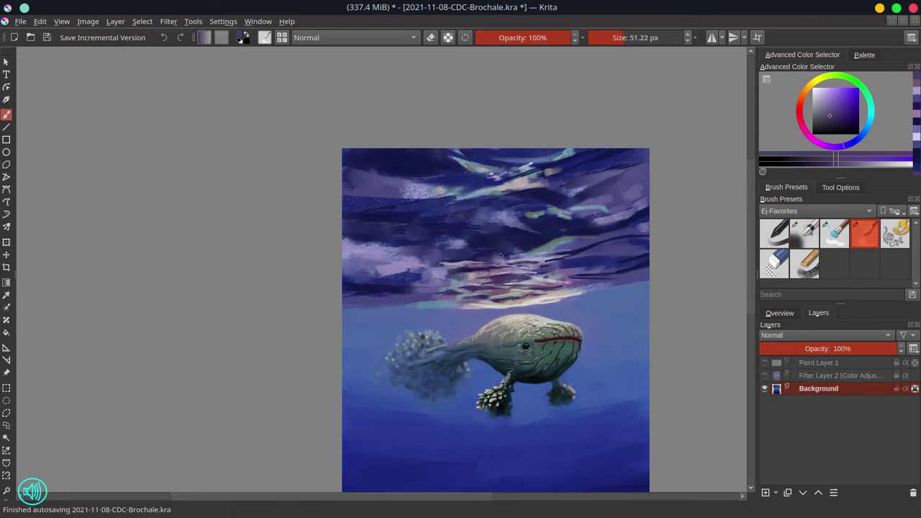
{"action": "left_click", "coordinate": [830, 245]}
{"action": "key", "text": "bracketright"}
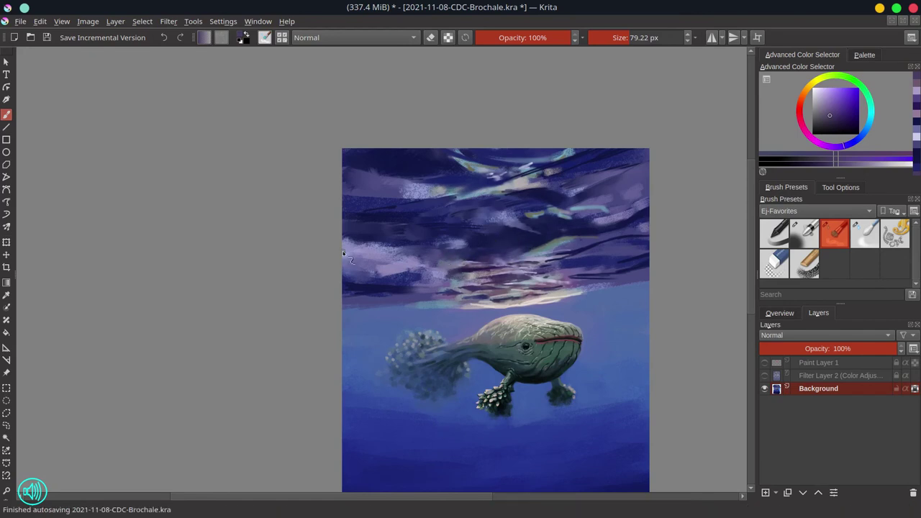
- Paint sampled navy and violet texture into the waves above the highlight with the Chalk Grainy brush at 84.31 px
{"action": "left_click", "coordinate": [806, 267]}
{"action": "left_click", "coordinate": [475, 248], "text": "ctrl"}
{"action": "left_click", "coordinate": [475, 245], "text": "ctrl"}
{"action": "left_click", "coordinate": [440, 252], "text": "ctrl"}
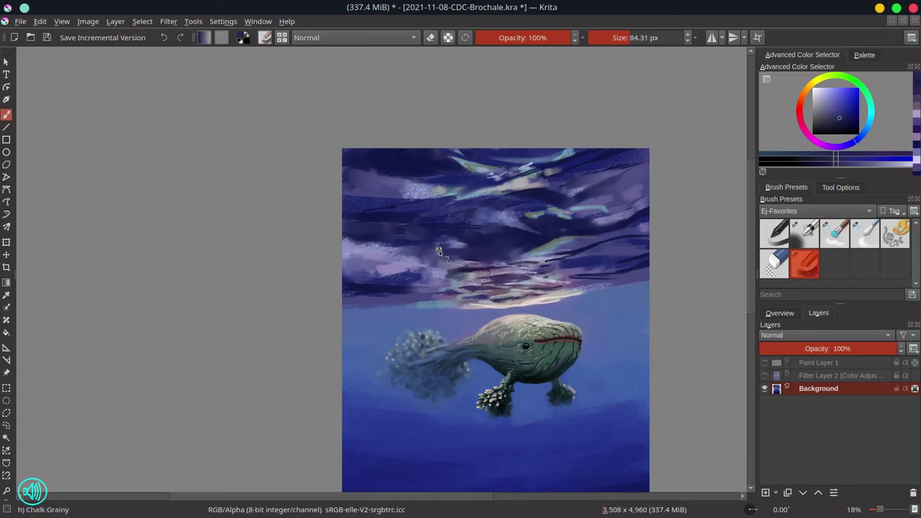
{"action": "left_click", "coordinate": [469, 268], "text": "ctrl"}
{"action": "left_click", "coordinate": [544, 248], "text": "ctrl"}
{"action": "mouse_move", "coordinate": [469, 269]}
{"action": "left_mouse_down"}
{"action": "mouse_move", "coordinate": [547, 264]}
{"action": "mouse_move", "coordinate": [505, 276]}
{"action": "left_mouse_up"}
- Refine the small ripples around the highlight with sampled navy and lavender, reducing the chalk brush to 35.58 and 24.75 px
{"action": "left_click", "coordinate": [502, 293], "text": "ctrl"}
{"action": "left_click", "coordinate": [550, 266], "text": "ctrl"}
{"action": "key", "text": "["}
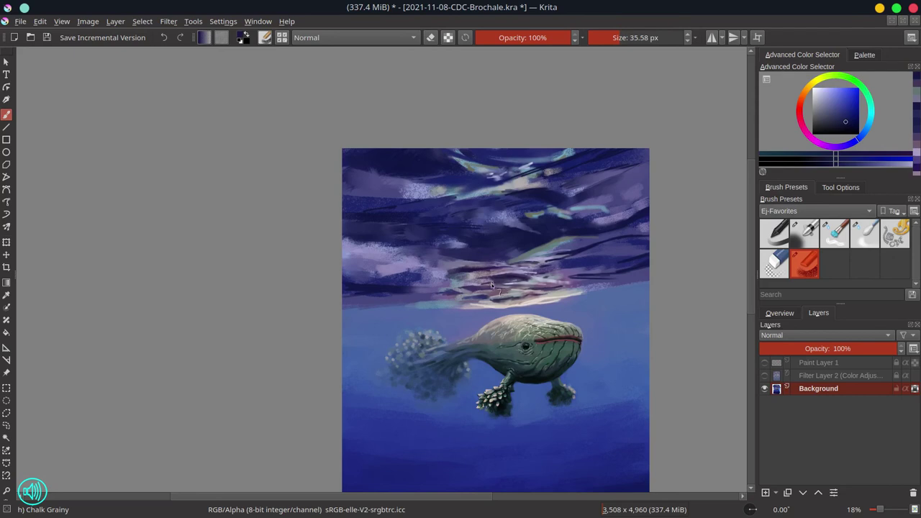
{"action": "left_click", "coordinate": [469, 286], "text": "ctrl"}
{"action": "key", "text": "["}
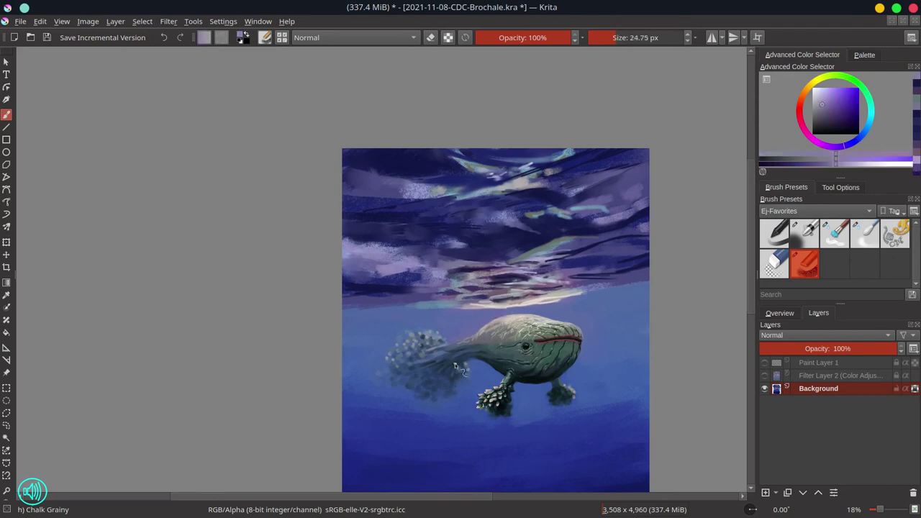
- Paint sampled mid blue under the waterline beside the highlight's right end with the chalk brush at 67.00 px
{"action": "left_click", "coordinate": [560, 308], "text": "ctrl"}
{"action": "key", "text": "]"}
{"action": "key", "text": "]"}
{"action": "key", "text": "]"}
{"action": "key", "text": "]"}
{"action": "left_click_drag", "start_coordinate": [569, 303], "coordinate": [593, 302]}
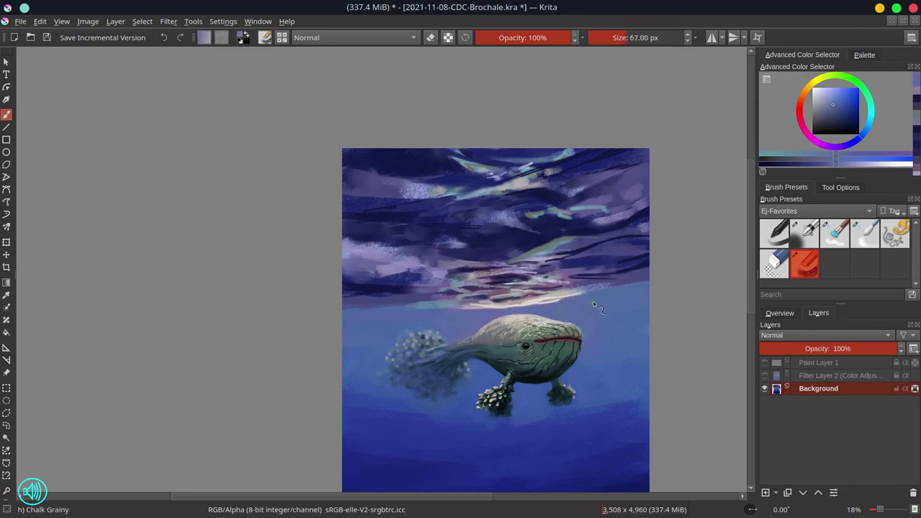
- Touch up the left and right ends of the waterline with sampled blues and save the document
{"action": "left_click", "coordinate": [416, 309], "text": "ctrl"}
{"action": "key", "text": "]"}
{"action": "left_click", "coordinate": [361, 316], "text": "ctrl"}
{"action": "left_click_drag", "start_coordinate": [407, 307], "coordinate": [382, 308]}
{"action": "left_click", "coordinate": [376, 306], "text": "ctrl"}
{"action": "left_click_drag", "start_coordinate": [623, 286], "coordinate": [608, 291]}
{"action": "left_click", "coordinate": [604, 295], "text": "ctrl"}
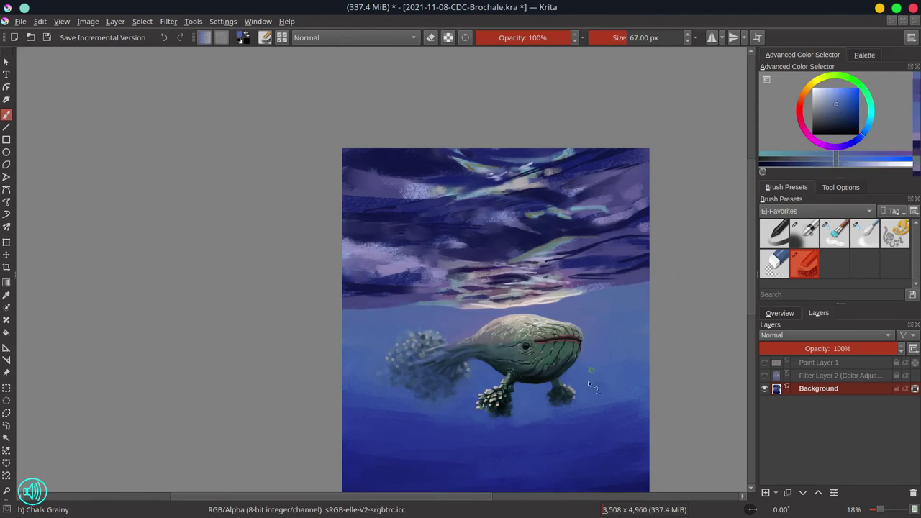
{"action": "mouse_move", "coordinate": [631, 505]}
{"action": "key", "text": "ctrl+s"}
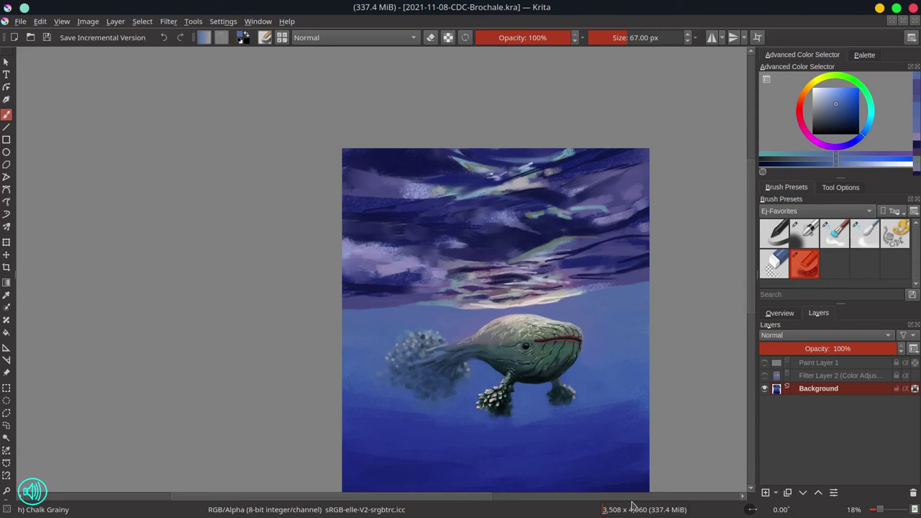
- Mirror the canvas view and add a new paint layer directly above the Background layer
{"action": "left_click_drag", "start_coordinate": [542, 347], "coordinate": [440, 249]}
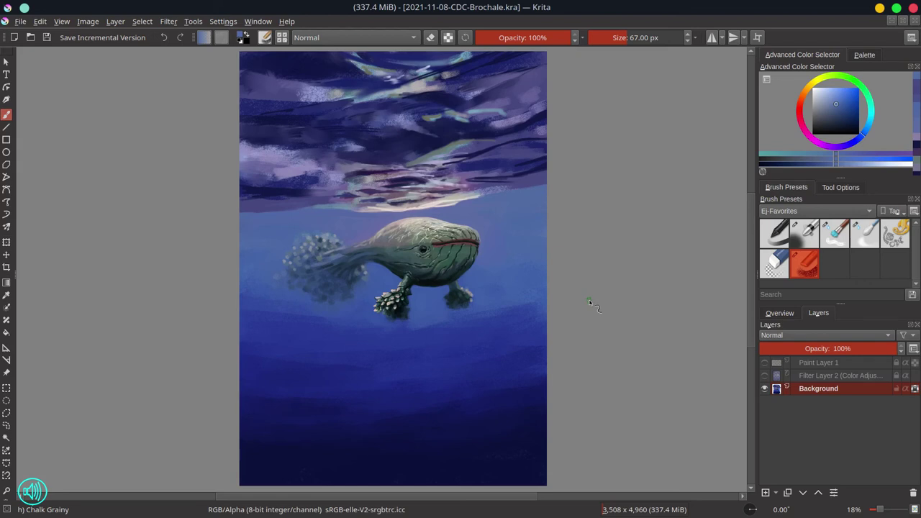
{"action": "left_click", "coordinate": [792, 313]}
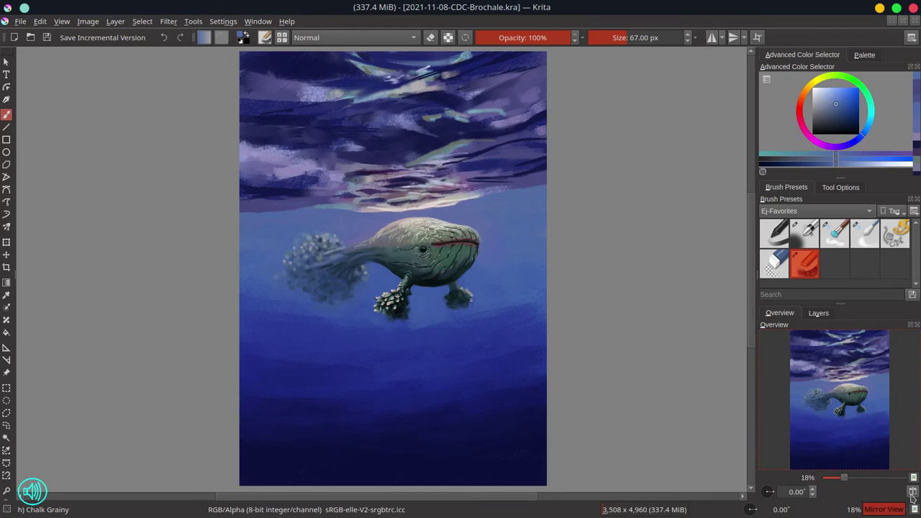
{"action": "left_click", "coordinate": [912, 492]}
{"action": "left_click", "coordinate": [818, 312]}
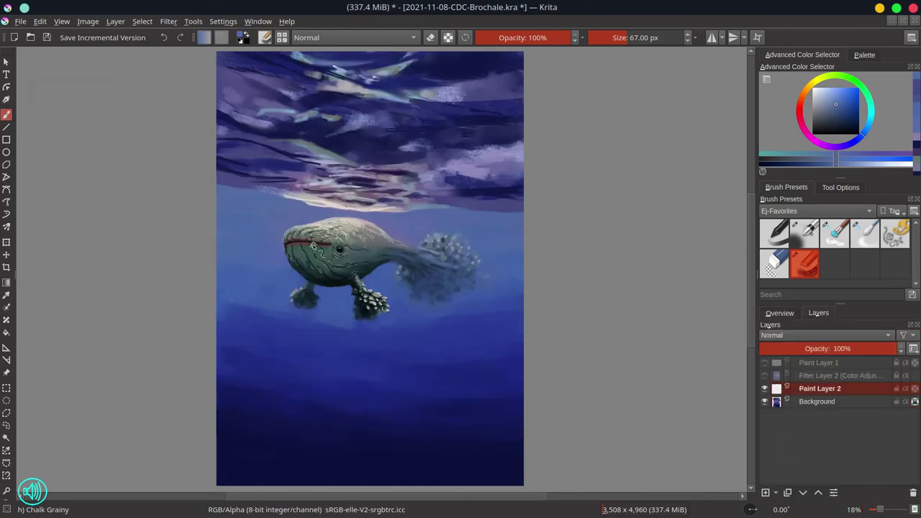
- Sketch a tiny near-black navy swimmer behind the creature's eye with the Chalk Grainy brush at 10.00 px
{"action": "scroll", "coordinate": [328, 245], "scroll_direction": "up", "scroll_amount": 7}
{"action": "left_click_drag", "start_coordinate": [372, 267], "coordinate": [330, 266]}
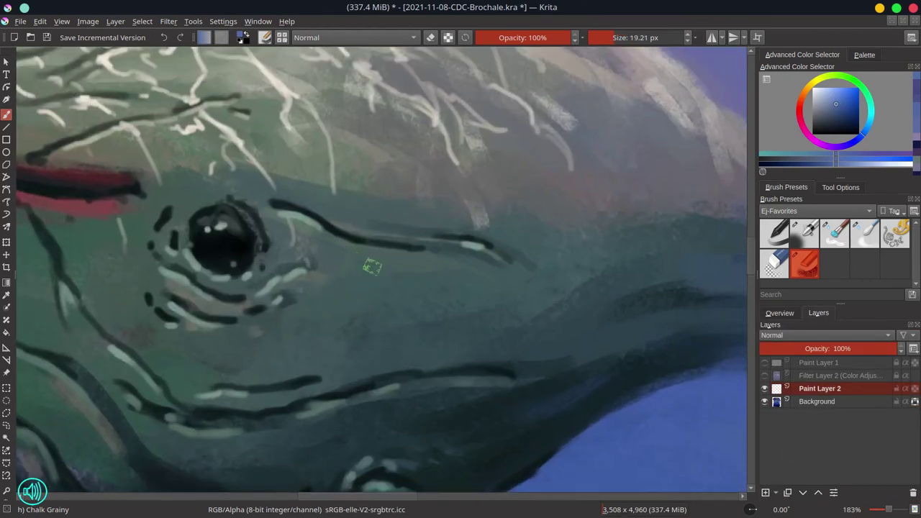
{"action": "key", "text": "k"}
{"action": "key", "text": "k"}
{"action": "key", "text": "k"}
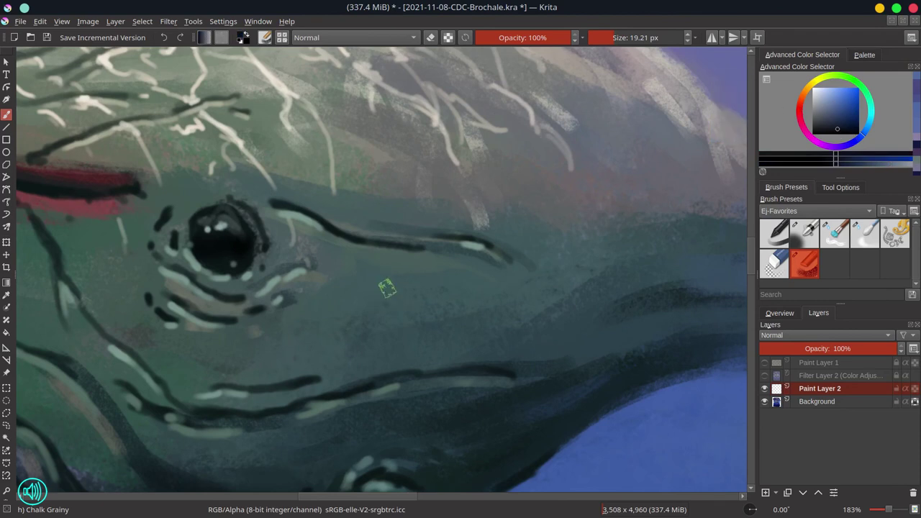
{"action": "mouse_move", "coordinate": [376, 289]}
{"action": "left_mouse_down"}
{"action": "mouse_move", "coordinate": [351, 293]}
{"action": "mouse_move", "coordinate": [374, 299]}
{"action": "left_mouse_up"}
{"action": "mouse_move", "coordinate": [382, 282]}
{"action": "left_mouse_down"}
{"action": "mouse_move", "coordinate": [411, 289]}
{"action": "mouse_move", "coordinate": [381, 304]}
{"action": "mouse_move", "coordinate": [410, 298]}
{"action": "mouse_move", "coordinate": [403, 306]}
{"action": "mouse_move", "coordinate": [391, 295]}
{"action": "mouse_move", "coordinate": [394, 310]}
{"action": "mouse_move", "coordinate": [415, 293]}
{"action": "left_mouse_up"}
{"action": "mouse_move", "coordinate": [346, 262]}
{"action": "left_mouse_down"}
{"action": "mouse_move", "coordinate": [378, 259]}
{"action": "mouse_move", "coordinate": [389, 272]}
{"action": "mouse_move", "coordinate": [355, 286]}
{"action": "mouse_move", "coordinate": [375, 286]}
{"action": "mouse_move", "coordinate": [390, 305]}
{"action": "mouse_move", "coordinate": [412, 294]}
{"action": "left_mouse_up"}
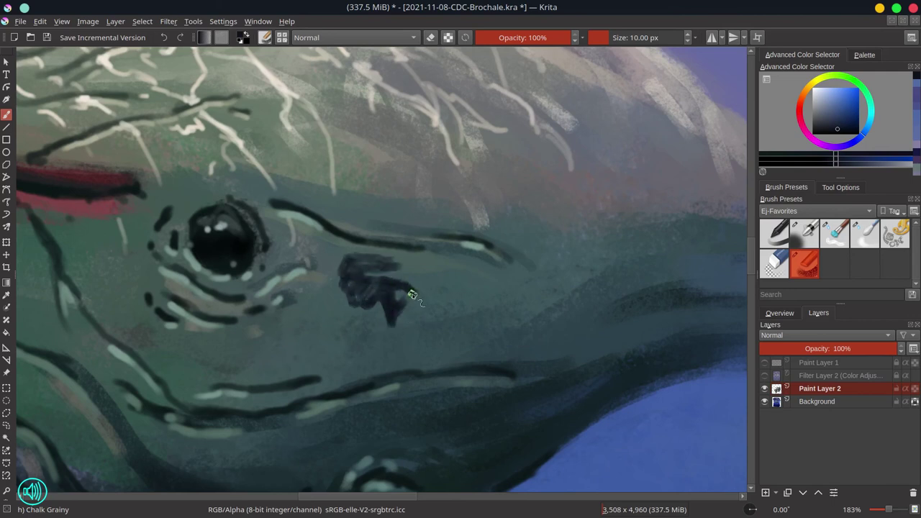
- Choose a muted orange-brown and paint skin strokes on the tiny swimmer's arms and legs
{"action": "left_click", "coordinate": [801, 97]}
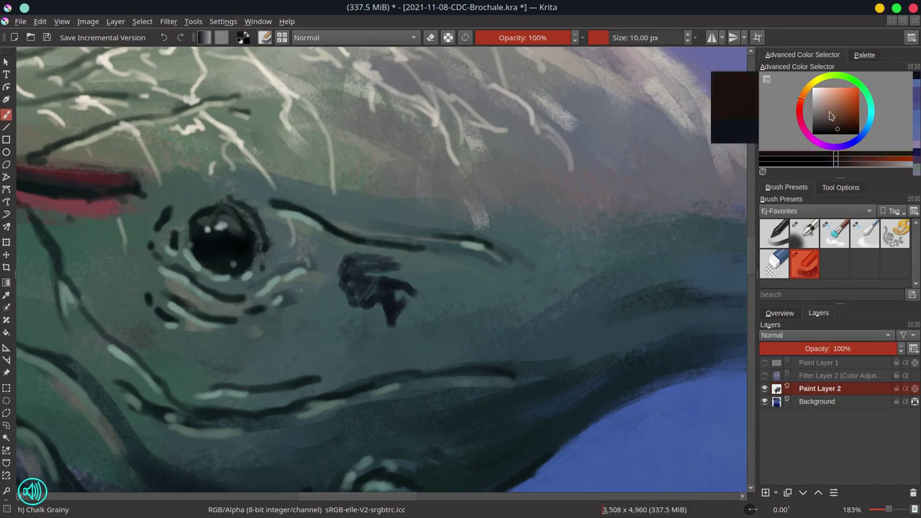
{"action": "left_click", "coordinate": [831, 110]}
{"action": "mouse_move", "coordinate": [368, 281]}
{"action": "left_mouse_down"}
{"action": "mouse_move", "coordinate": [351, 296]}
{"action": "mouse_move", "coordinate": [397, 286]}
{"action": "left_mouse_up"}
{"action": "left_click_drag", "start_coordinate": [384, 281], "coordinate": [421, 296]}
{"action": "mouse_move", "coordinate": [343, 264]}
{"action": "left_mouse_down"}
{"action": "mouse_move", "coordinate": [348, 294]}
{"action": "mouse_move", "coordinate": [392, 295]}
{"action": "mouse_move", "coordinate": [400, 317]}
{"action": "left_mouse_up"}
{"action": "key", "text": "bracketleft"}
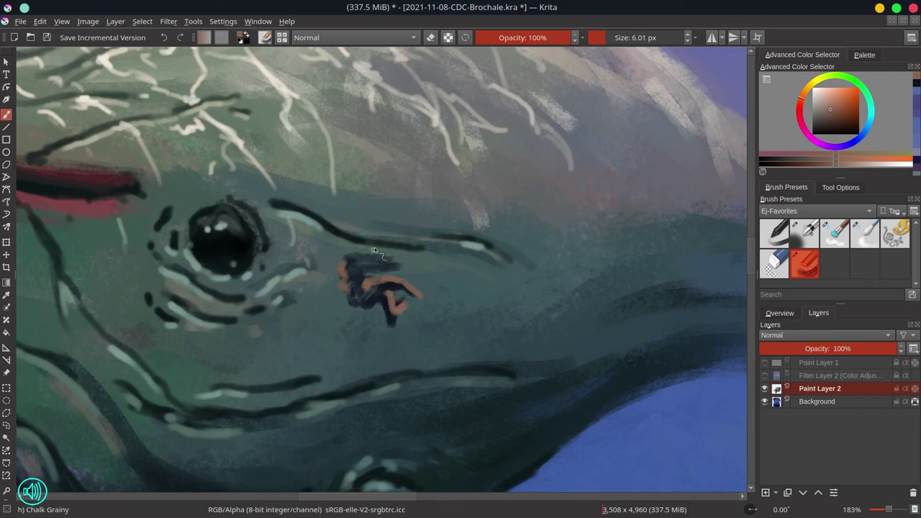
- Rework the tiny swimmer with sampled dark navy, then erase the whole sketch with the Ej-Eraser-Circle brush at 50.00 px
{"action": "left_click", "coordinate": [780, 313]}
{"action": "left_click", "coordinate": [356, 263], "text": "ctrl"}
{"action": "left_click_drag", "start_coordinate": [357, 267], "coordinate": [351, 267], "text": "shift"}
{"action": "mouse_move", "coordinate": [343, 265]}
{"action": "left_mouse_down"}
{"action": "mouse_move", "coordinate": [348, 281]}
{"action": "mouse_move", "coordinate": [365, 288]}
{"action": "mouse_move", "coordinate": [362, 301]}
{"action": "mouse_move", "coordinate": [396, 292]}
{"action": "left_mouse_up"}
{"action": "scroll", "coordinate": [357, 295], "scroll_direction": "up", "scroll_amount": 2}
{"action": "left_click", "coordinate": [349, 255], "text": "ctrl"}
{"action": "left_click", "coordinate": [773, 269]}
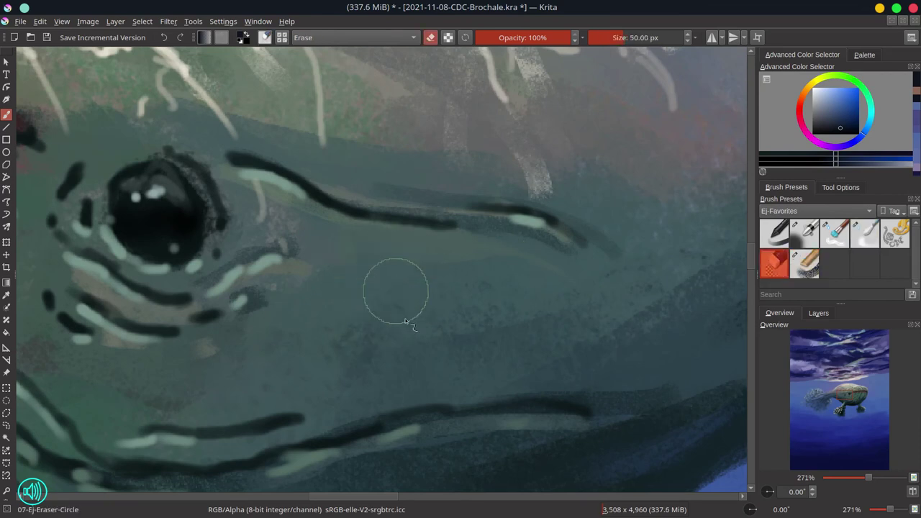
- Paint a larger dark navy figure's head, torso and both arms behind the creature's eye with the chalk brush at 6.64 px
{"action": "left_click", "coordinate": [798, 231]}
{"action": "key", "text": "slash"}
{"action": "mouse_move", "coordinate": [354, 264]}
{"action": "left_mouse_down"}
{"action": "mouse_move", "coordinate": [374, 265]}
{"action": "mouse_move", "coordinate": [357, 287]}
{"action": "mouse_move", "coordinate": [353, 277]}
{"action": "mouse_move", "coordinate": [341, 357]}
{"action": "left_mouse_up"}
{"action": "mouse_move", "coordinate": [380, 306]}
{"action": "left_mouse_down"}
{"action": "mouse_move", "coordinate": [380, 278]}
{"action": "mouse_move", "coordinate": [394, 326]}
{"action": "left_mouse_up"}
{"action": "mouse_move", "coordinate": [412, 293]}
{"action": "left_mouse_down"}
{"action": "mouse_move", "coordinate": [395, 278]}
{"action": "mouse_move", "coordinate": [425, 310]}
{"action": "left_mouse_up"}
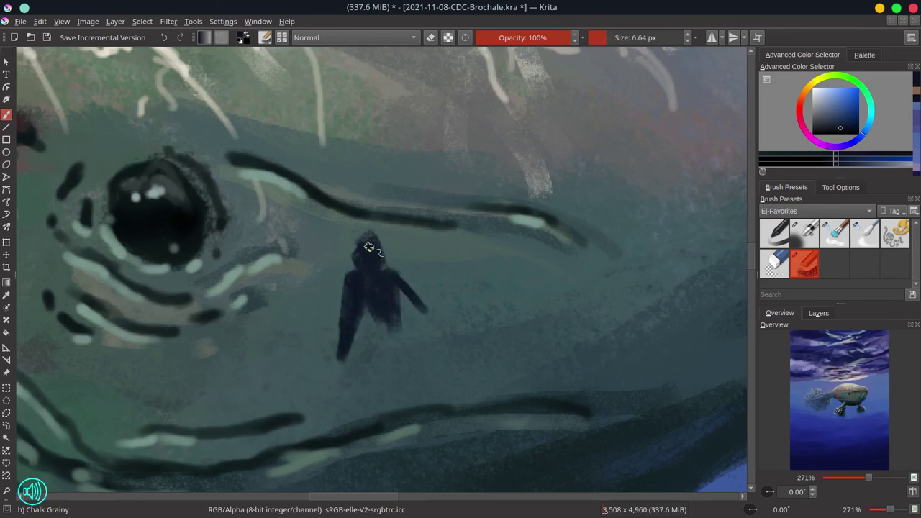
- Add the figure's hair tuft, hips and two bent legs with feet in dark navy
{"action": "mouse_move", "coordinate": [369, 247]}
{"action": "left_mouse_down"}
{"action": "mouse_move", "coordinate": [391, 233]}
{"action": "mouse_move", "coordinate": [381, 239]}
{"action": "mouse_move", "coordinate": [414, 273]}
{"action": "left_mouse_up"}
{"action": "mouse_move", "coordinate": [387, 325]}
{"action": "left_mouse_down"}
{"action": "mouse_move", "coordinate": [415, 326]}
{"action": "mouse_move", "coordinate": [384, 337]}
{"action": "mouse_move", "coordinate": [393, 355]}
{"action": "mouse_move", "coordinate": [382, 354]}
{"action": "mouse_move", "coordinate": [375, 402]}
{"action": "mouse_move", "coordinate": [400, 399]}
{"action": "mouse_move", "coordinate": [446, 367]}
{"action": "mouse_move", "coordinate": [470, 396]}
{"action": "mouse_move", "coordinate": [502, 359]}
{"action": "left_mouse_up"}
{"action": "key", "text": "bracketleft"}
- Slim the outer edge of the figure's left arm with the Ej-Eraser-Circle brush at 5.64 px
{"action": "key", "text": "e"}
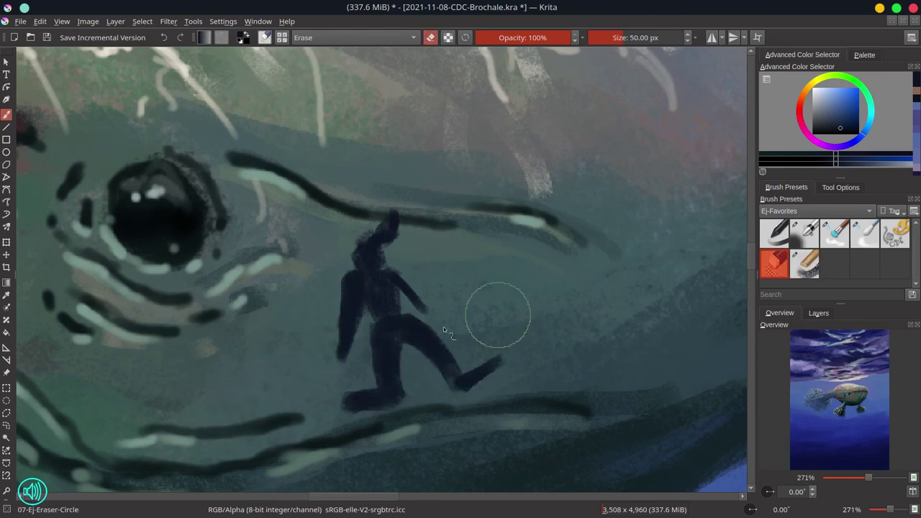
{"action": "left_click_drag", "start_coordinate": [335, 312], "coordinate": [278, 312]}
{"action": "mouse_move", "coordinate": [343, 290]}
{"action": "left_mouse_down"}
{"action": "mouse_move", "coordinate": [345, 273]}
{"action": "mouse_move", "coordinate": [341, 335]}
{"action": "left_mouse_up"}
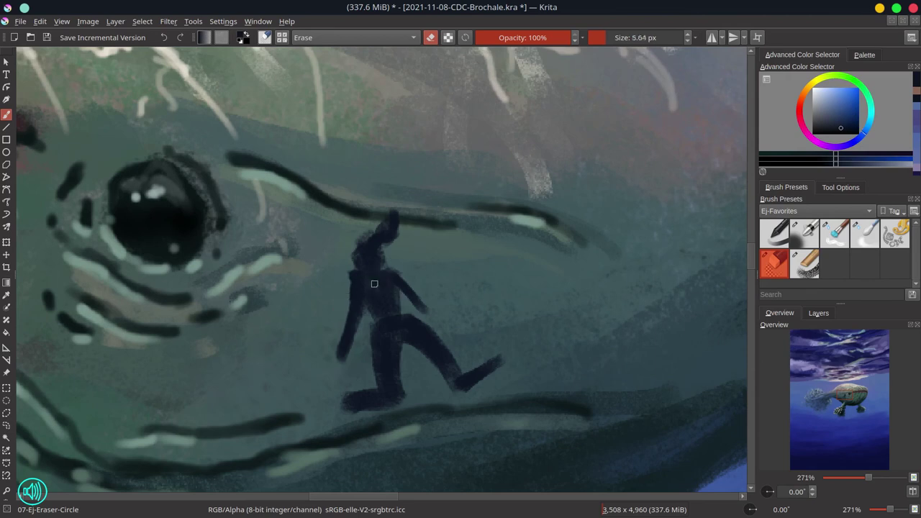
- Extend the figure's bent right forearm in dark navy and refine its edges with colours sampled from the figure and surrounding skin
{"action": "key", "text": "slash"}
{"action": "mouse_move", "coordinate": [378, 272]}
{"action": "left_mouse_down"}
{"action": "mouse_move", "coordinate": [394, 273]}
{"action": "mouse_move", "coordinate": [435, 321]}
{"action": "left_mouse_up"}
{"action": "left_click", "coordinate": [415, 285], "text": "ctrl"}
{"action": "left_click", "coordinate": [392, 290], "text": "ctrl"}
{"action": "left_click", "coordinate": [375, 308], "text": "ctrl"}
{"action": "mouse_move", "coordinate": [396, 291]}
{"action": "left_mouse_down"}
{"action": "mouse_move", "coordinate": [377, 307]}
{"action": "mouse_move", "coordinate": [384, 346]}
{"action": "mouse_move", "coordinate": [412, 303]}
{"action": "mouse_move", "coordinate": [431, 307]}
{"action": "mouse_move", "coordinate": [430, 278]}
{"action": "mouse_move", "coordinate": [411, 272]}
{"action": "mouse_move", "coordinate": [433, 318]}
{"action": "left_mouse_up"}
{"action": "left_click", "coordinate": [413, 304], "text": "ctrl"}
{"action": "left_click", "coordinate": [418, 293], "text": "ctrl"}
{"action": "left_click", "coordinate": [428, 283], "text": "ctrl"}
{"action": "left_click", "coordinate": [431, 317], "text": "ctrl"}
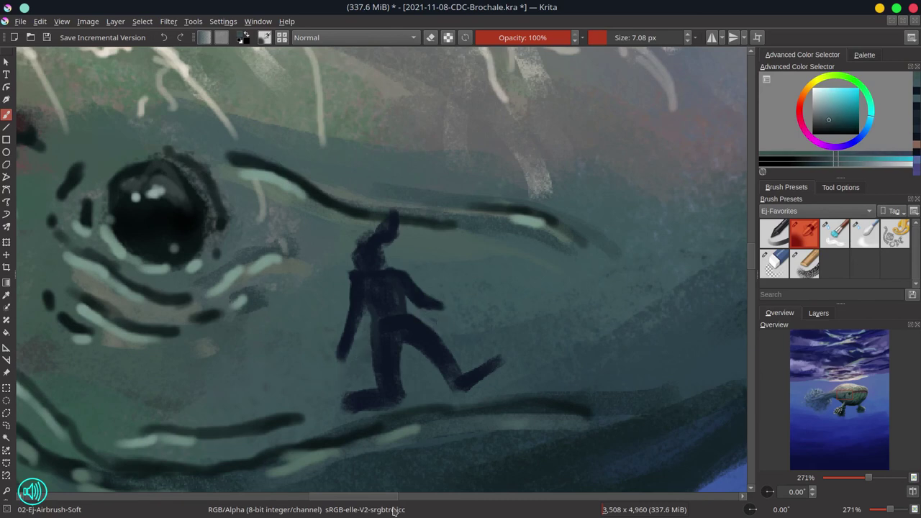
- Paint long diving fins on both of the figure's feet in sampled dark navy with the airbrush at 13.87 and 10.99 px
{"action": "left_click_drag", "start_coordinate": [499, 314], "coordinate": [496, 296]}
{"action": "left_click", "coordinate": [350, 382], "text": "ctrl"}
{"action": "mouse_move", "coordinate": [334, 374]}
{"action": "left_mouse_down"}
{"action": "mouse_move", "coordinate": [328, 458]}
{"action": "mouse_move", "coordinate": [374, 406]}
{"action": "left_mouse_up"}
{"action": "left_click_drag", "start_coordinate": [357, 367], "coordinate": [344, 426]}
{"action": "left_click_drag", "start_coordinate": [364, 364], "coordinate": [363, 435]}
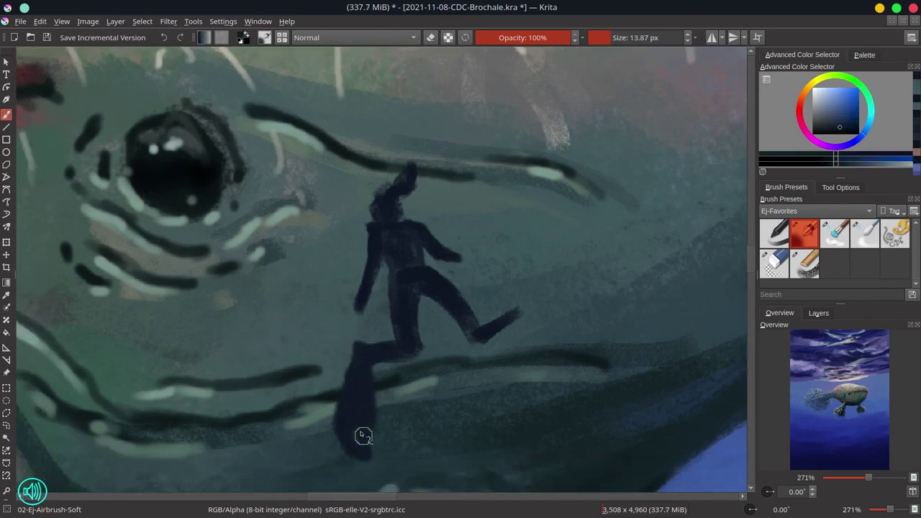
{"action": "key", "text": "bracketleft"}
{"action": "left_click_drag", "start_coordinate": [528, 305], "coordinate": [564, 411]}
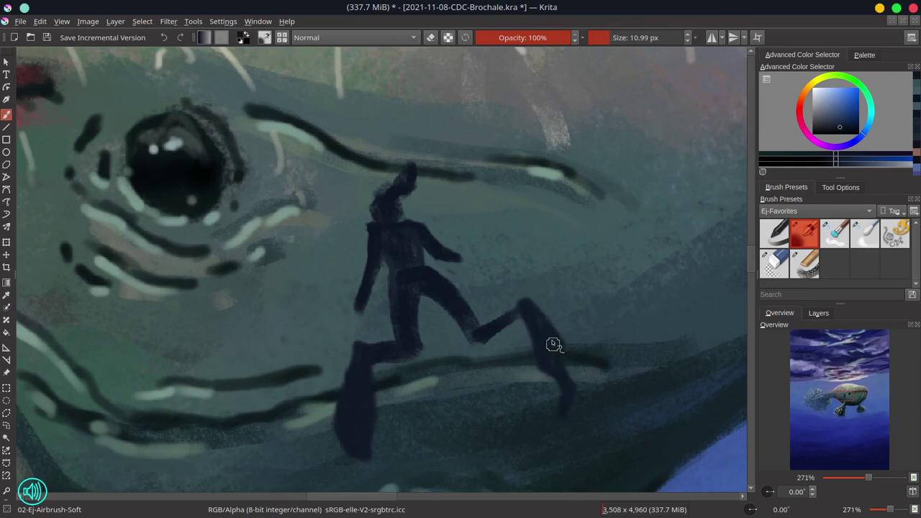
{"action": "left_click_drag", "start_coordinate": [553, 346], "coordinate": [568, 388]}
- Draw the figure's two hands with spread fingers in dark navy, reducing the airbrush to 3.91 px
{"action": "key", "text": "bracketleft"}
{"action": "key", "text": "bracketleft"}
{"action": "key", "text": "bracketleft"}
{"action": "key", "text": "bracketleft"}
{"action": "key", "text": "bracketleft"}
{"action": "key", "text": "bracketleft"}
{"action": "key", "text": "bracketleft"}
{"action": "key", "text": "bracketleft"}
{"action": "key", "text": "bracketleft"}
{"action": "key", "text": "bracketleft"}
{"action": "key", "text": "bracketleft"}
{"action": "mouse_move", "coordinate": [354, 312]}
{"action": "left_mouse_down"}
{"action": "mouse_move", "coordinate": [336, 314]}
{"action": "mouse_move", "coordinate": [344, 317]}
{"action": "mouse_move", "coordinate": [338, 328]}
{"action": "left_mouse_up"}
{"action": "key", "text": "bracketleft"}
{"action": "key", "text": "bracketleft"}
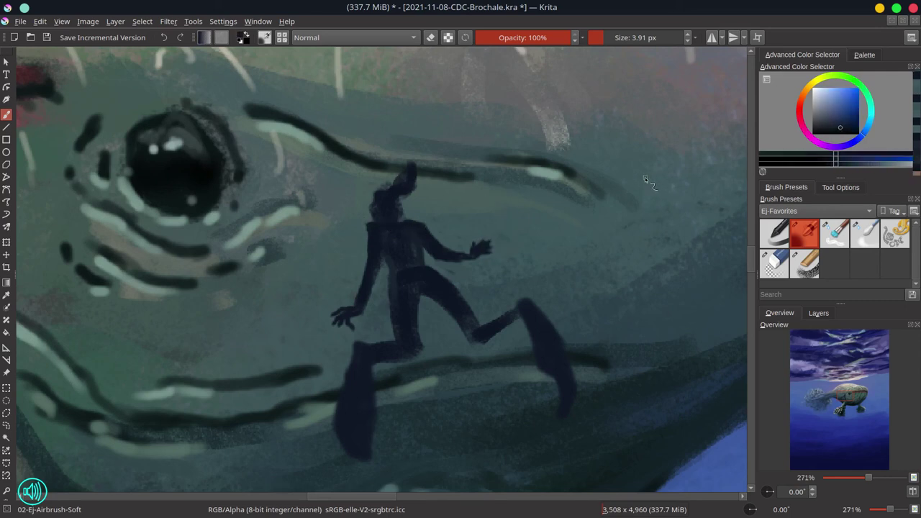
- Paint the figure's back and bent right arm in muted orange skin tone with the airbrush at about 3.91 px
{"action": "left_click", "coordinate": [800, 100]}
{"action": "left_click", "coordinate": [832, 108]}
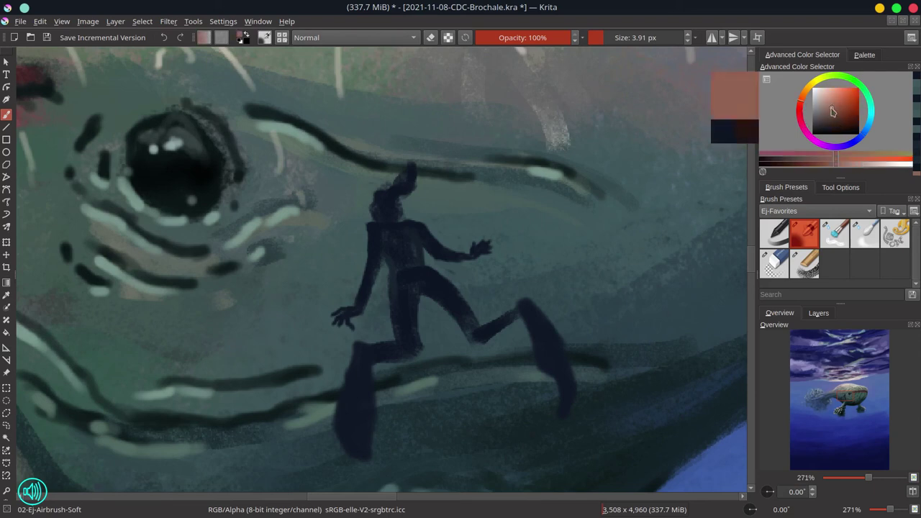
{"action": "mouse_move", "coordinate": [380, 228]}
{"action": "left_mouse_down", "text": "shift"}
{"action": "mouse_move", "coordinate": [394, 242]}
{"action": "mouse_move", "coordinate": [396, 231]}
{"action": "mouse_move", "coordinate": [441, 248]}
{"action": "left_mouse_up", "text": "shift"}
{"action": "left_click_drag", "start_coordinate": [442, 250], "coordinate": [479, 249], "text": "shift"}
{"action": "key", "text": "bracketleft"}
{"action": "key", "text": "bracketleft"}
{"action": "key", "text": "bracketleft"}
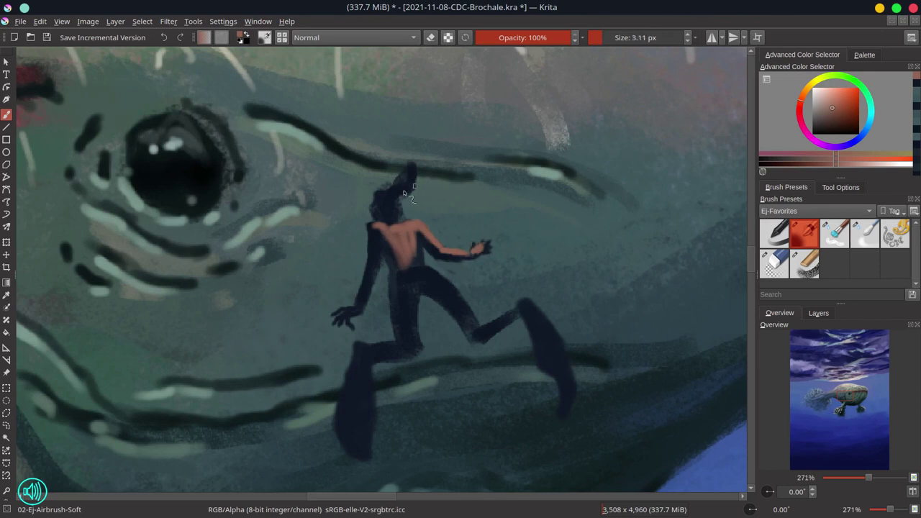
- Paint skin tone over the figure's left arm and both legs with the airbrush at 7.93 and 6.20 px, and save the document
{"action": "key", "text": "bracketright"}
{"action": "key", "text": "bracketright"}
{"action": "key", "text": "bracketright"}
{"action": "key", "text": "bracketright"}
{"action": "key", "text": "bracketright"}
{"action": "key", "text": "bracketright"}
{"action": "left_click_drag", "start_coordinate": [374, 227], "coordinate": [348, 317]}
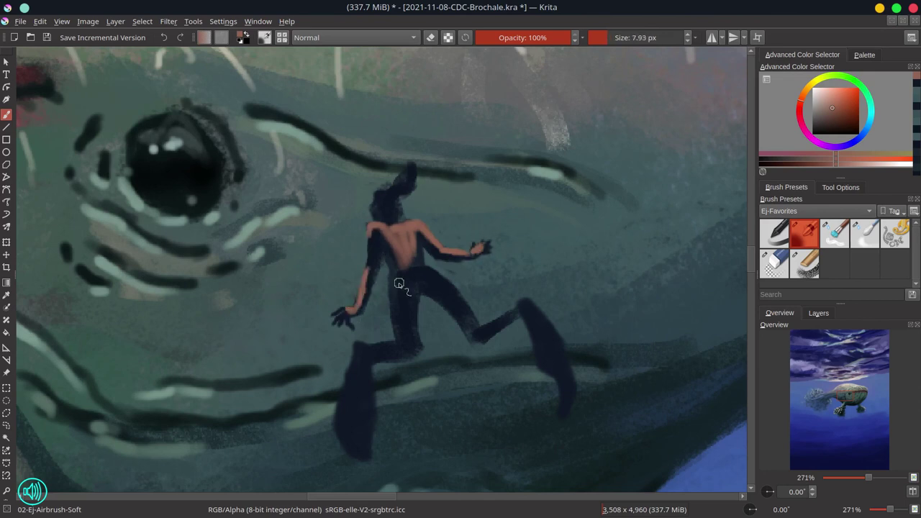
{"action": "mouse_move", "coordinate": [400, 284]}
{"action": "left_mouse_down"}
{"action": "mouse_move", "coordinate": [416, 264]}
{"action": "mouse_move", "coordinate": [408, 242]}
{"action": "mouse_move", "coordinate": [409, 282]}
{"action": "mouse_move", "coordinate": [447, 285]}
{"action": "mouse_move", "coordinate": [427, 273]}
{"action": "mouse_move", "coordinate": [441, 290]}
{"action": "mouse_move", "coordinate": [446, 283]}
{"action": "mouse_move", "coordinate": [471, 326]}
{"action": "mouse_move", "coordinate": [486, 332]}
{"action": "mouse_move", "coordinate": [480, 337]}
{"action": "mouse_move", "coordinate": [504, 318]}
{"action": "mouse_move", "coordinate": [399, 288]}
{"action": "mouse_move", "coordinate": [413, 297]}
{"action": "mouse_move", "coordinate": [400, 342]}
{"action": "left_mouse_up"}
{"action": "key", "text": "bracketleft"}
{"action": "key", "text": "bracketleft"}
{"action": "left_click_drag", "start_coordinate": [378, 233], "coordinate": [370, 241]}
{"action": "left_click", "coordinate": [382, 267], "text": "ctrl"}
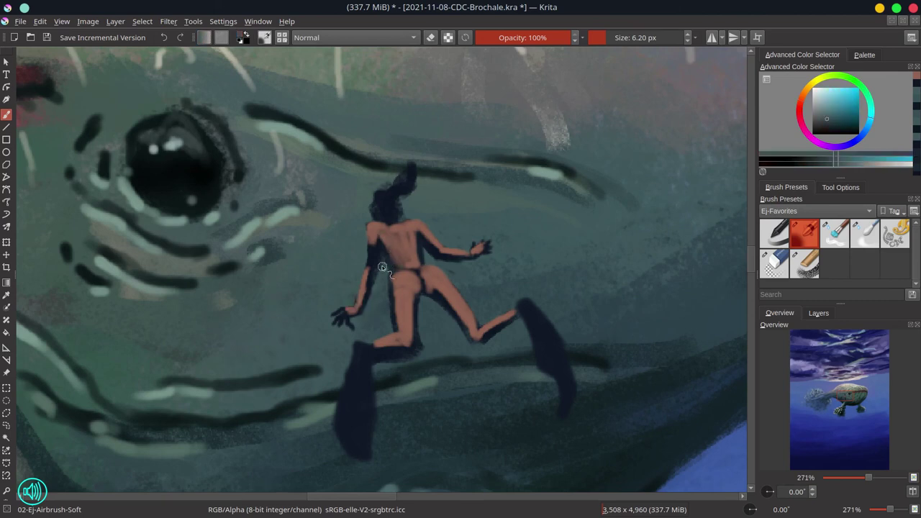
{"action": "key", "text": "ctrl+s"}
- Paint a bright green bikini bottom and back strap on the figure, using the airbrush at about 5.57 px for the strap
{"action": "left_click", "coordinate": [856, 92]}
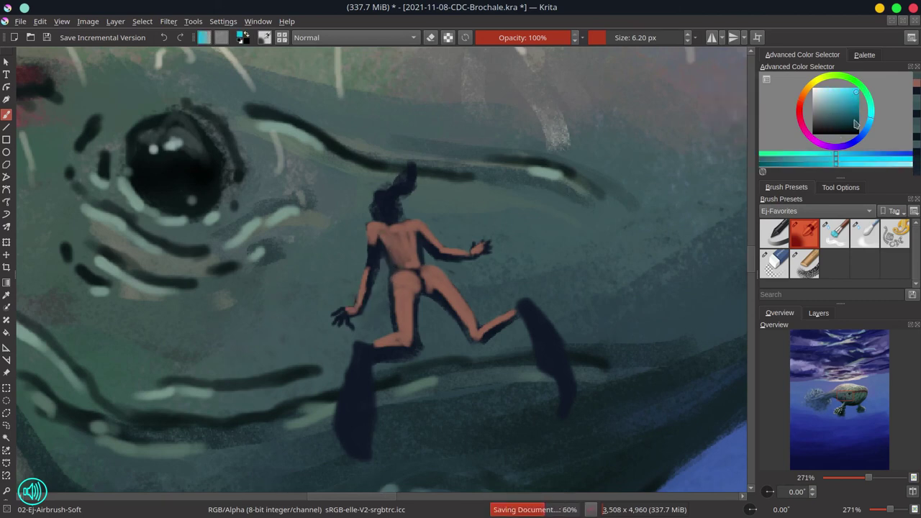
{"action": "left_click", "coordinate": [861, 85]}
{"action": "left_click", "coordinate": [402, 275], "text": "shift"}
{"action": "mouse_move", "coordinate": [391, 276]}
{"action": "left_mouse_down"}
{"action": "mouse_move", "coordinate": [416, 273]}
{"action": "mouse_move", "coordinate": [413, 283]}
{"action": "mouse_move", "coordinate": [437, 272]}
{"action": "left_mouse_up"}
{"action": "left_click", "coordinate": [847, 100]}
{"action": "left_click", "coordinate": [839, 108]}
{"action": "key", "text": "bracketright"}
{"action": "left_click", "coordinate": [403, 235], "text": "shift"}
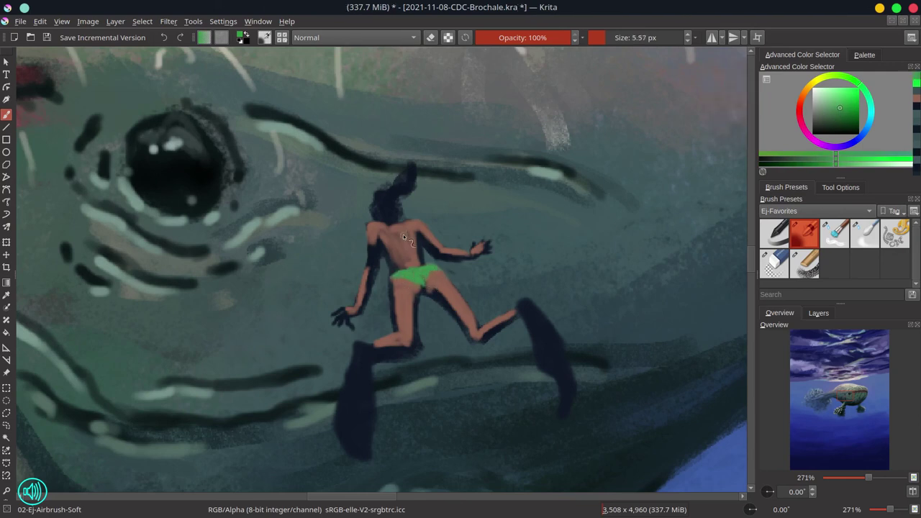
{"action": "left_click_drag", "start_coordinate": [388, 254], "coordinate": [416, 244]}
- Try muted reddish highlights along the figure's head and slanted ponytail, alternating with sampled dark navy
{"action": "left_click", "coordinate": [400, 210], "text": "ctrl"}
{"action": "mouse_move", "coordinate": [401, 210]}
{"action": "left_mouse_down"}
{"action": "mouse_move", "coordinate": [375, 188]}
{"action": "mouse_move", "coordinate": [412, 196]}
{"action": "mouse_move", "coordinate": [411, 171]}
{"action": "left_mouse_up"}
{"action": "left_click", "coordinate": [376, 189], "text": "ctrl"}
{"action": "left_click", "coordinate": [413, 197], "text": "ctrl"}
{"action": "left_click", "coordinate": [405, 189], "text": "ctrl"}
{"action": "left_click", "coordinate": [826, 111]}
{"action": "left_click", "coordinate": [800, 108]}
{"action": "mouse_move", "coordinate": [374, 205]}
{"action": "left_mouse_down"}
{"action": "mouse_move", "coordinate": [408, 202]}
{"action": "mouse_move", "coordinate": [376, 194]}
{"action": "left_mouse_up"}
{"action": "left_click", "coordinate": [419, 189], "text": "ctrl"}
{"action": "mouse_move", "coordinate": [417, 171]}
{"action": "left_mouse_down"}
{"action": "mouse_move", "coordinate": [414, 191]}
{"action": "mouse_move", "coordinate": [391, 195]}
{"action": "left_mouse_up"}
{"action": "left_click", "coordinate": [391, 210], "text": "ctrl"}
{"action": "left_click", "coordinate": [405, 177], "text": "ctrl"}
{"action": "left_click_drag", "start_coordinate": [396, 190], "coordinate": [421, 159]}
{"action": "left_click", "coordinate": [394, 198], "text": "ctrl"}
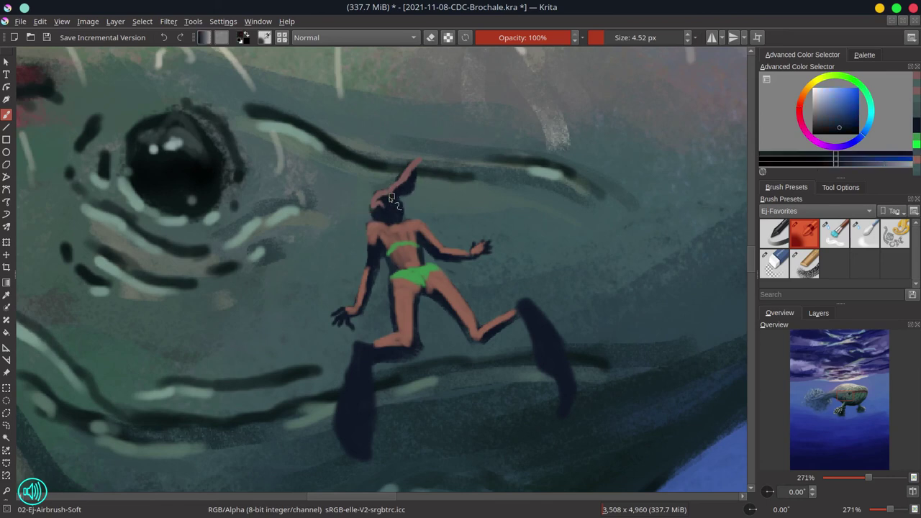
- Repaint the figure's head in dark navy with a wavy ponytail rising upward, covering the old ponytail with sampled skin colours
{"action": "left_click_drag", "start_coordinate": [374, 205], "coordinate": [389, 195]}
{"action": "left_click", "coordinate": [379, 196], "text": "ctrl"}
{"action": "mouse_move", "coordinate": [373, 204]}
{"action": "left_mouse_down"}
{"action": "mouse_move", "coordinate": [420, 156]}
{"action": "mouse_move", "coordinate": [405, 183]}
{"action": "mouse_move", "coordinate": [421, 154]}
{"action": "mouse_move", "coordinate": [382, 206]}
{"action": "left_mouse_up"}
{"action": "left_click", "coordinate": [424, 190], "text": "ctrl"}
{"action": "left_click", "coordinate": [408, 186], "text": "ctrl"}
{"action": "left_click", "coordinate": [390, 206], "text": "ctrl"}
{"action": "left_click", "coordinate": [388, 194], "text": "ctrl"}
{"action": "left_click", "coordinate": [420, 190], "text": "ctrl"}
{"action": "mouse_move", "coordinate": [408, 188]}
{"action": "left_mouse_down"}
{"action": "mouse_move", "coordinate": [423, 187]}
{"action": "mouse_move", "coordinate": [400, 170]}
{"action": "mouse_move", "coordinate": [425, 153]}
{"action": "left_mouse_up"}
{"action": "left_click", "coordinate": [392, 168], "text": "ctrl"}
{"action": "left_click", "coordinate": [430, 161], "text": "ctrl"}
{"action": "left_click", "coordinate": [392, 207], "text": "ctrl"}
{"action": "mouse_move", "coordinate": [377, 204]}
{"action": "left_mouse_down"}
{"action": "mouse_move", "coordinate": [385, 194]}
{"action": "mouse_move", "coordinate": [393, 204]}
{"action": "mouse_move", "coordinate": [371, 204]}
{"action": "mouse_move", "coordinate": [384, 162]}
{"action": "mouse_move", "coordinate": [377, 176]}
{"action": "mouse_move", "coordinate": [403, 148]}
{"action": "mouse_move", "coordinate": [398, 127]}
{"action": "left_mouse_up"}
{"action": "left_click", "coordinate": [410, 199], "text": "ctrl"}
{"action": "left_click", "coordinate": [387, 199], "text": "ctrl"}
- Add pink highlights along the edges of the figure's head and wavy ponytail with the airbrush
{"action": "left_click", "coordinate": [391, 259], "text": "ctrl"}
{"action": "left_click", "coordinate": [801, 117]}
{"action": "left_click", "coordinate": [832, 98]}
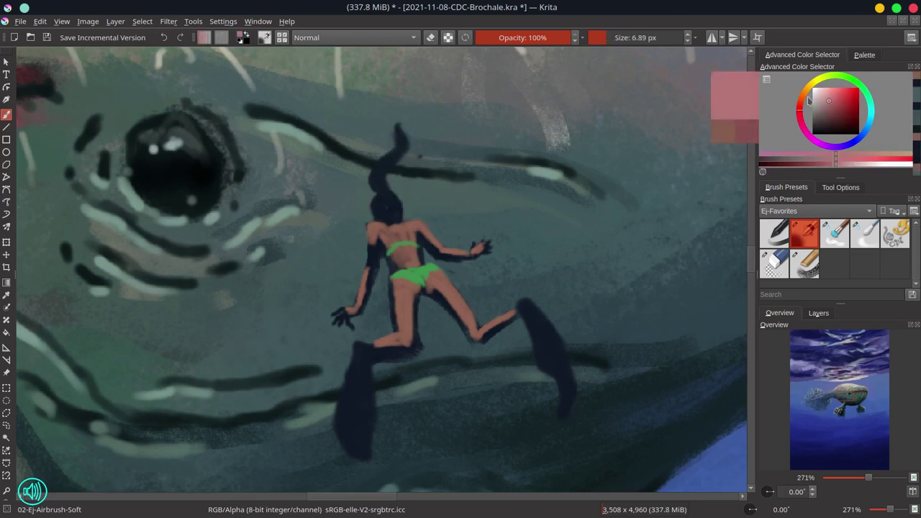
{"action": "mouse_move", "coordinate": [373, 206]}
{"action": "left_mouse_down"}
{"action": "mouse_move", "coordinate": [377, 195]}
{"action": "mouse_move", "coordinate": [400, 205]}
{"action": "mouse_move", "coordinate": [376, 164]}
{"action": "mouse_move", "coordinate": [388, 199]}
{"action": "mouse_move", "coordinate": [400, 131]}
{"action": "left_mouse_up"}
{"action": "left_click", "coordinate": [387, 173], "text": "ctrl"}
{"action": "left_click", "coordinate": [376, 180], "text": "ctrl"}
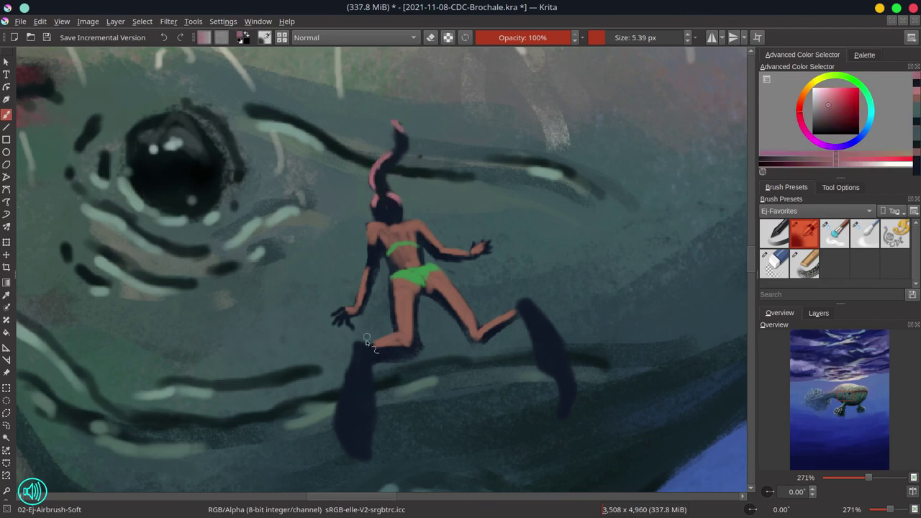
- Paint muted blue-grey highlights on the upper parts of both diving fins
{"action": "left_click", "coordinate": [367, 348], "text": "ctrl"}
{"action": "left_click", "coordinate": [828, 114]}
{"action": "left_click_drag", "start_coordinate": [359, 346], "coordinate": [352, 366]}
{"action": "left_click_drag", "start_coordinate": [364, 345], "coordinate": [372, 385]}
{"action": "left_click_drag", "start_coordinate": [522, 303], "coordinate": [529, 318]}
{"action": "left_click_drag", "start_coordinate": [525, 303], "coordinate": [559, 355]}
{"action": "left_click_drag", "start_coordinate": [529, 305], "coordinate": [564, 359]}
{"action": "left_click_drag", "start_coordinate": [359, 347], "coordinate": [365, 360]}
- Cover the figure's left hand and upper arm with sampled skin tone using the airbrush at about 4.34 px, and save the document
{"action": "left_click_drag", "start_coordinate": [357, 315], "coordinate": [334, 316]}
{"action": "left_click", "coordinate": [357, 311], "text": "ctrl"}
{"action": "left_click_drag", "start_coordinate": [347, 313], "coordinate": [343, 323]}
{"action": "left_click_drag", "start_coordinate": [370, 250], "coordinate": [372, 251]}
{"action": "left_click_drag", "start_coordinate": [372, 245], "coordinate": [368, 270]}
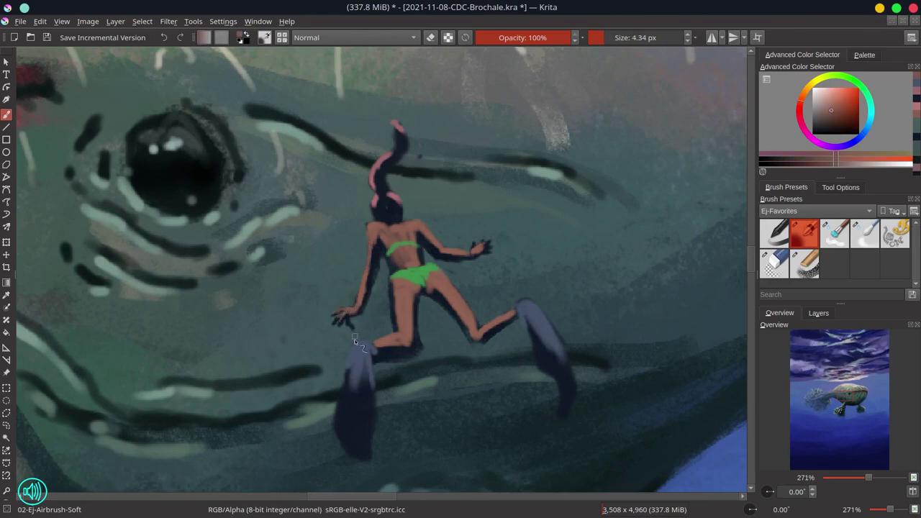
{"action": "left_click_drag", "start_coordinate": [458, 263], "coordinate": [438, 423]}
{"action": "key", "text": "ctrl+s"}
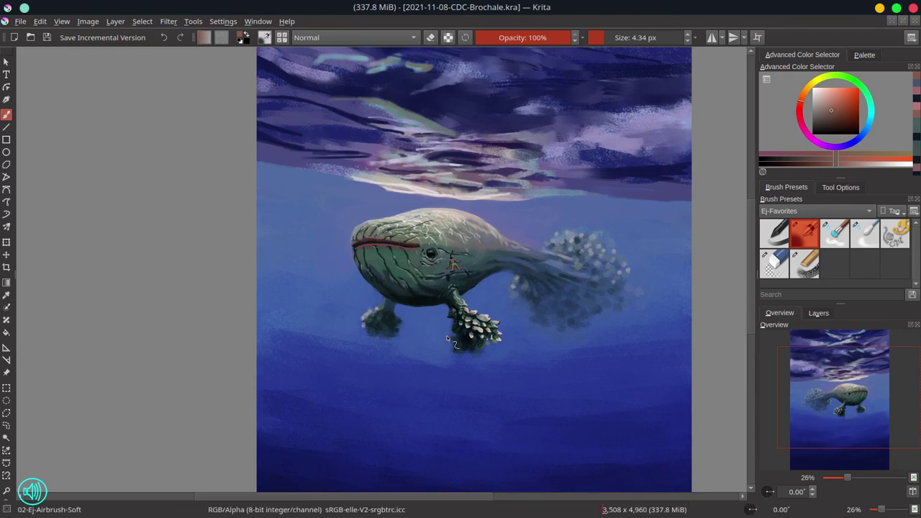
- Lock Paint Layer 2, show Filter Layer 2 and Paint Layer 1, make Paint Layer 1 active and unlocked, and save the document
{"action": "left_click", "coordinate": [824, 314]}
{"action": "left_click", "coordinate": [894, 399]}
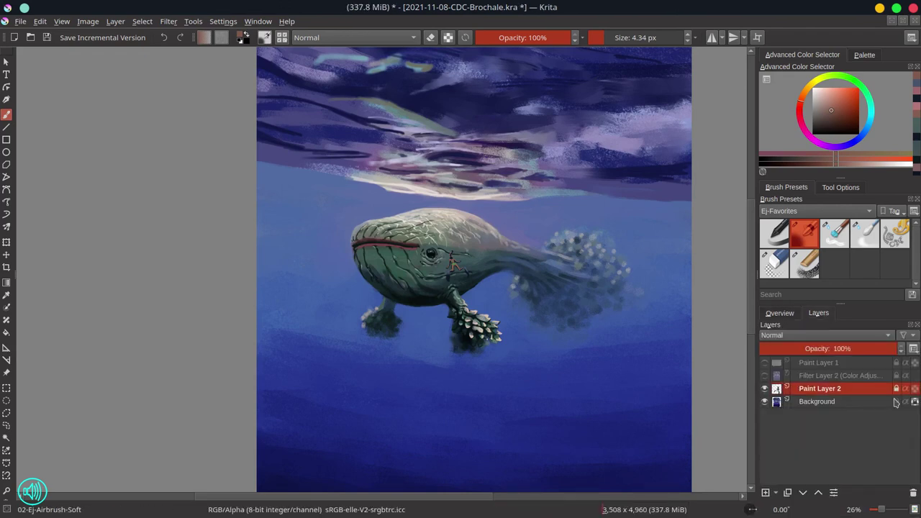
{"action": "left_click", "coordinate": [765, 376]}
{"action": "left_click", "coordinate": [876, 363]}
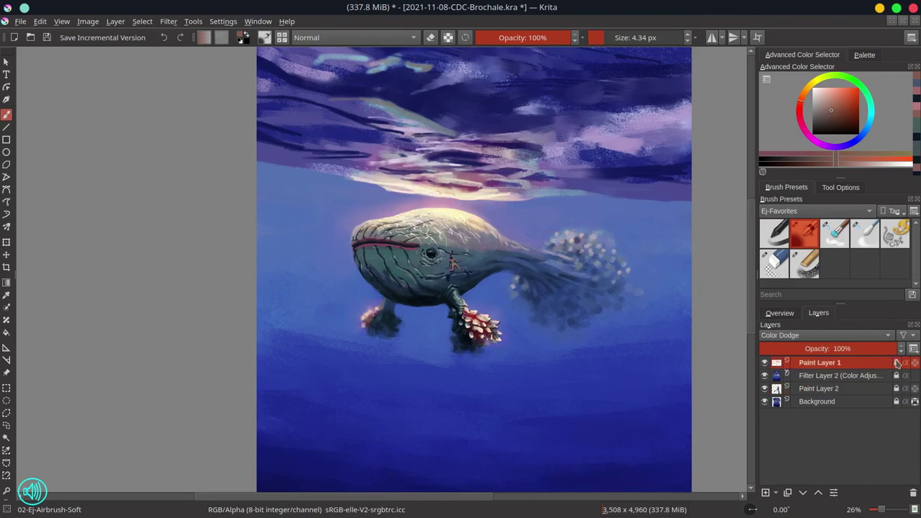
{"action": "key", "text": "ctrl+s"}
{"action": "left_click", "coordinate": [779, 313]}
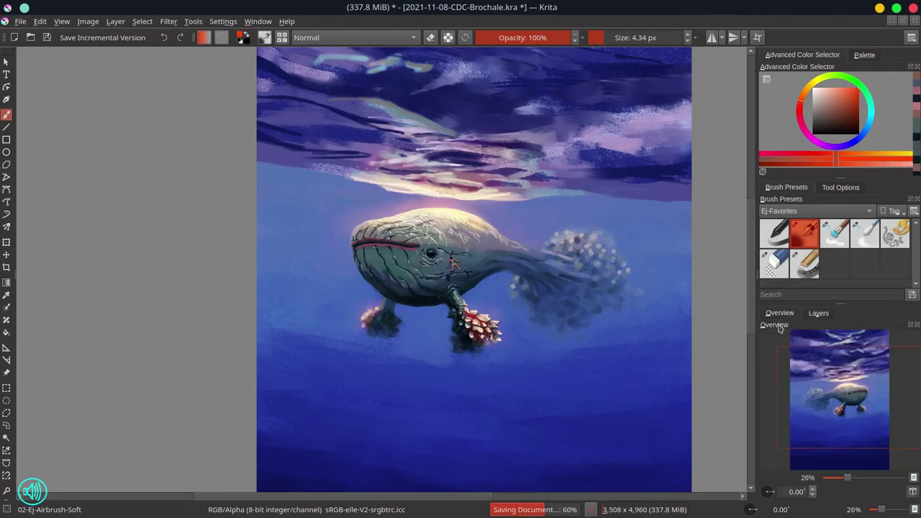
- Paint a bright orange-red glow on the figure's hair, shoulders and bikini bottom in Paint Layer 1, enlarging the airbrush to 8.88 px
{"action": "scroll", "coordinate": [467, 245], "scroll_direction": "up", "scroll_amount": 2}
{"action": "scroll", "coordinate": [469, 245], "scroll_direction": "up", "scroll_amount": 7}
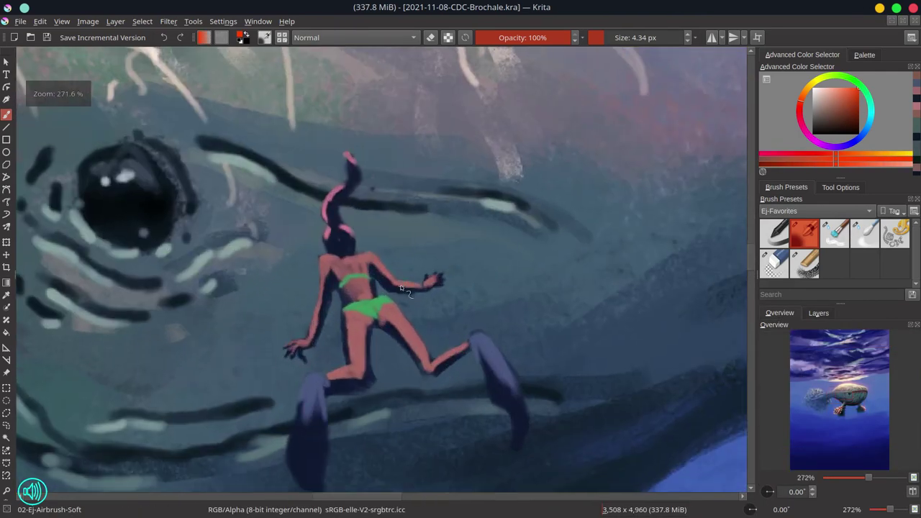
{"action": "left_click_drag", "start_coordinate": [396, 303], "coordinate": [410, 303]}
{"action": "mouse_move", "coordinate": [389, 299]}
{"action": "left_mouse_down"}
{"action": "mouse_move", "coordinate": [396, 304]}
{"action": "mouse_move", "coordinate": [379, 297]}
{"action": "left_mouse_up"}
{"action": "left_click_drag", "start_coordinate": [336, 254], "coordinate": [391, 267]}
{"action": "left_click_drag", "start_coordinate": [326, 256], "coordinate": [320, 284]}
{"action": "mouse_move", "coordinate": [349, 237]}
{"action": "left_mouse_down", "text": "shift"}
{"action": "mouse_move", "coordinate": [335, 237]}
{"action": "mouse_move", "coordinate": [344, 185]}
{"action": "left_mouse_up", "text": "shift"}
{"action": "left_click_drag", "start_coordinate": [347, 150], "coordinate": [353, 160]}
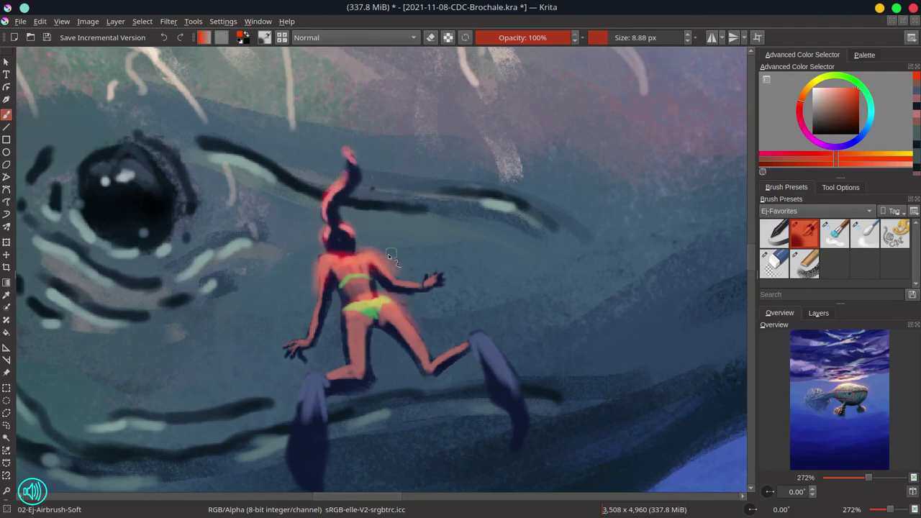
- Extend the orange-red glow along the figure's arms, legs and the tops of the fins with the airbrush
{"action": "left_click_drag", "start_coordinate": [389, 276], "coordinate": [422, 286]}
{"action": "mouse_move", "coordinate": [323, 281]}
{"action": "left_mouse_down"}
{"action": "mouse_move", "coordinate": [319, 308]}
{"action": "mouse_move", "coordinate": [345, 312]}
{"action": "left_mouse_up"}
{"action": "left_click_drag", "start_coordinate": [350, 314], "coordinate": [352, 368]}
{"action": "left_click_drag", "start_coordinate": [397, 303], "coordinate": [430, 365]}
{"action": "mouse_move", "coordinate": [446, 366]}
{"action": "left_mouse_down", "text": "shift"}
{"action": "mouse_move", "coordinate": [433, 364]}
{"action": "mouse_move", "coordinate": [489, 332]}
{"action": "left_mouse_up", "text": "shift"}
{"action": "left_click_drag", "start_coordinate": [300, 376], "coordinate": [313, 376], "text": "shift"}
{"action": "left_click_drag", "start_coordinate": [311, 377], "coordinate": [367, 370]}
- Blend the glow around the figure's shoulders with the Ej-Blender-Blur brush at 12.01 px, and save the document
{"action": "left_click", "coordinate": [864, 234]}
{"action": "left_click_drag", "start_coordinate": [387, 254], "coordinate": [311, 254], "text": "shift"}
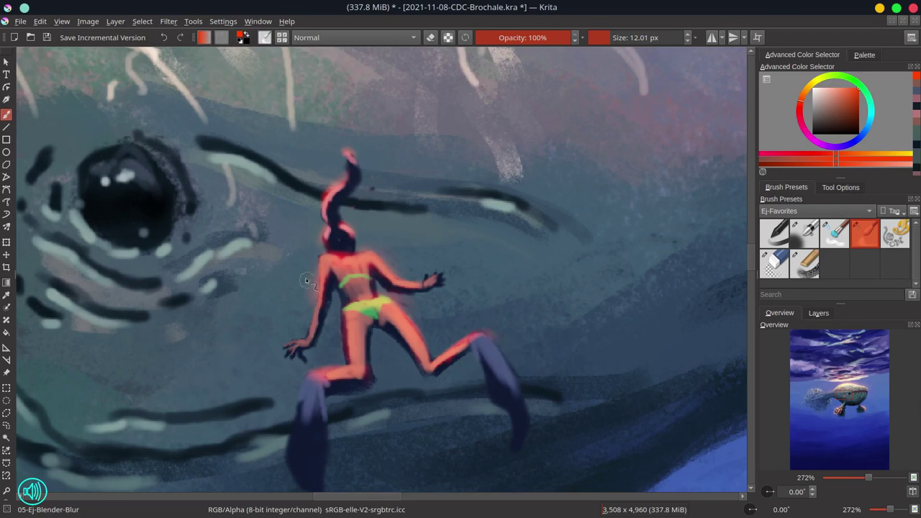
{"action": "left_click_drag", "start_coordinate": [504, 240], "coordinate": [711, 340], "text": "ctrl"}
{"action": "key", "text": "ctrl+s"}
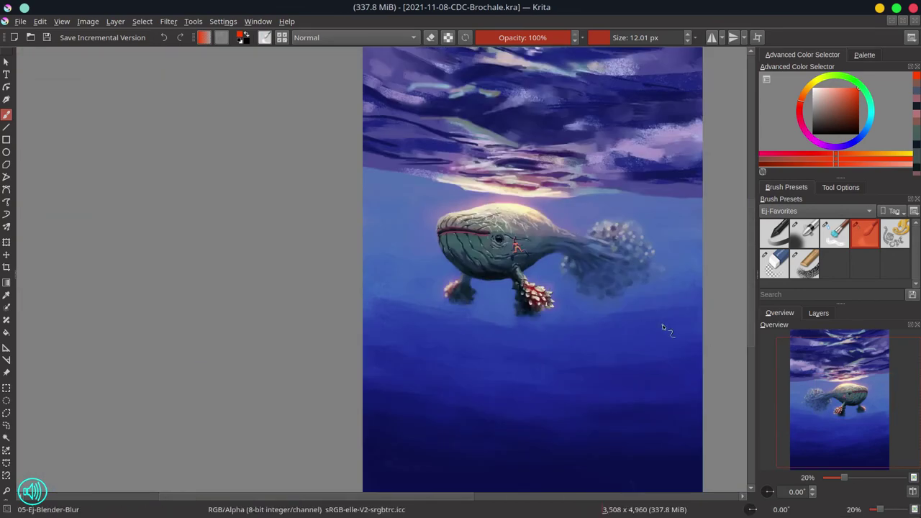
- Hide Paint Layer 1 and Filter Layer 2, and make Paint Layer 2 active and unlocked
{"action": "left_click", "coordinate": [818, 313]}
{"action": "left_click", "coordinate": [765, 362]}
{"action": "left_click", "coordinate": [765, 375]}
{"action": "left_click", "coordinate": [835, 389]}
{"action": "left_click", "coordinate": [896, 389]}
- Erase the figure's left lower leg and fin with the Ej-Eraser-Circle brush at about 40.15 px
{"action": "left_click_drag", "start_coordinate": [525, 252], "coordinate": [565, 144], "text": "ctrl"}
{"action": "left_click", "coordinate": [397, 277], "text": "ctrl"}
{"action": "mouse_move", "coordinate": [386, 268]}
{"action": "left_mouse_down"}
{"action": "mouse_move", "coordinate": [407, 278]}
{"action": "mouse_move", "coordinate": [372, 338]}
{"action": "left_mouse_up"}
{"action": "left_click", "coordinate": [804, 234]}
{"action": "left_click", "coordinate": [804, 271]}
{"action": "left_click", "coordinate": [776, 265]}
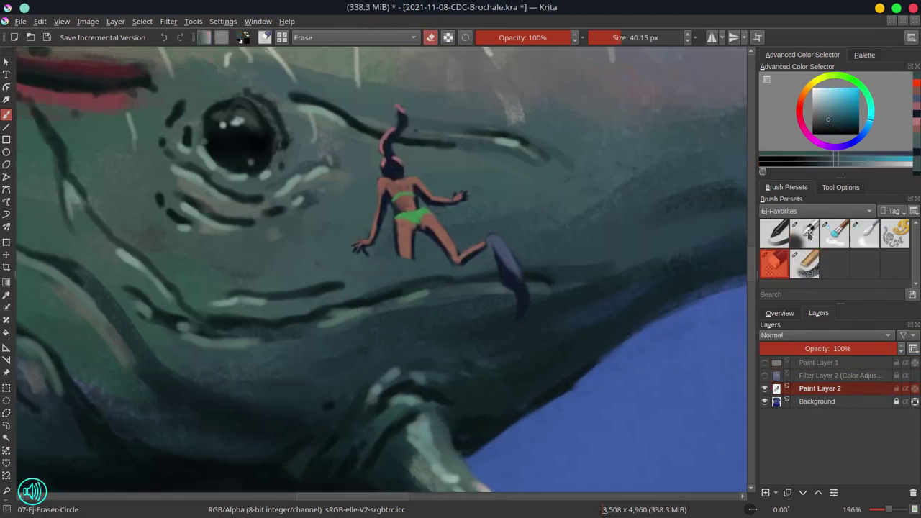
- Repaint the left lower leg bent toward the right leg in skin tone with a navy underside, using the Chalk Grainy brush at 6.34 px
{"action": "left_click", "coordinate": [805, 265]}
{"action": "mouse_move", "coordinate": [447, 264]}
{"action": "left_mouse_down", "text": "ctrl"}
{"action": "mouse_move", "coordinate": [470, 223]}
{"action": "mouse_move", "coordinate": [458, 223]}
{"action": "left_mouse_up", "text": "ctrl"}
{"action": "left_click", "coordinate": [372, 236], "text": "ctrl"}
{"action": "mouse_move", "coordinate": [367, 242]}
{"action": "left_mouse_down"}
{"action": "mouse_move", "coordinate": [373, 288]}
{"action": "mouse_move", "coordinate": [420, 274]}
{"action": "left_mouse_up"}
{"action": "left_click", "coordinate": [385, 247], "text": "ctrl"}
{"action": "left_click", "coordinate": [386, 273], "text": "ctrl"}
{"action": "left_click", "coordinate": [425, 208], "text": "ctrl"}
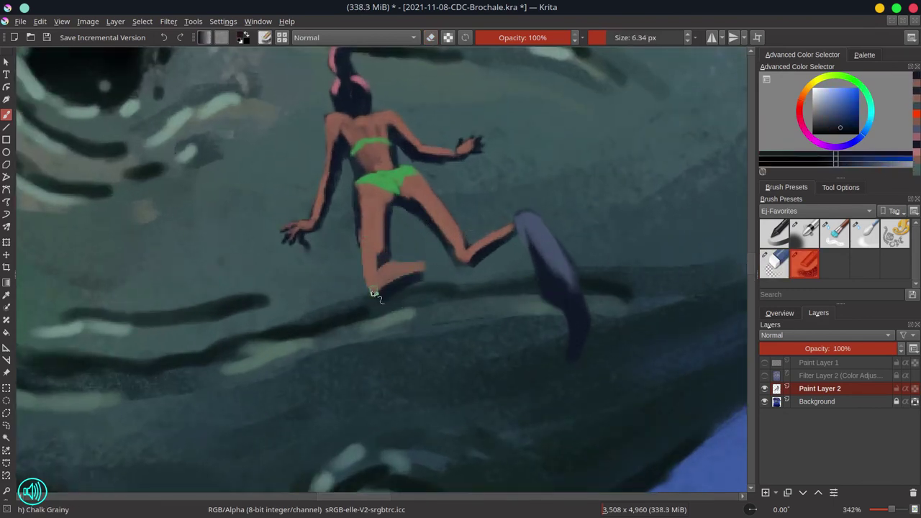
{"action": "left_click_drag", "start_coordinate": [376, 294], "coordinate": [423, 274]}
- Paint a new dark navy fin on the left foot with sampled blue-grey highlights, using Chalk Grainy at about 8 px
{"action": "mouse_move", "coordinate": [432, 271]}
{"action": "left_mouse_down", "text": "shift"}
{"action": "mouse_move", "coordinate": [461, 378]}
{"action": "mouse_move", "coordinate": [484, 341]}
{"action": "left_mouse_up", "text": "shift"}
{"action": "left_click_drag", "start_coordinate": [460, 297], "coordinate": [471, 365]}
{"action": "left_click_drag", "start_coordinate": [454, 301], "coordinate": [453, 301], "text": "shift"}
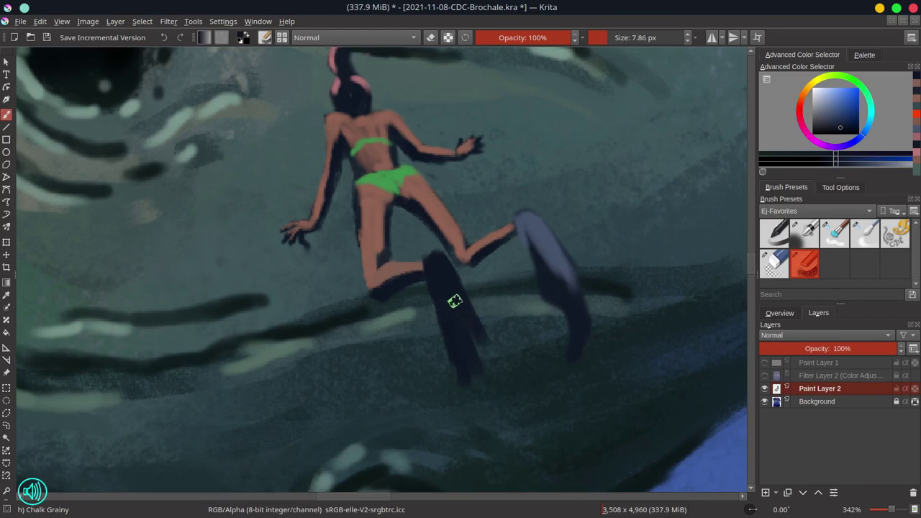
{"action": "left_click_drag", "start_coordinate": [439, 263], "coordinate": [451, 263], "text": "shift"}
{"action": "left_click_drag", "start_coordinate": [477, 344], "coordinate": [464, 395]}
{"action": "left_click", "coordinate": [533, 229], "text": "ctrl"}
{"action": "left_click_drag", "start_coordinate": [443, 267], "coordinate": [439, 268], "text": "shift"}
{"action": "left_click_drag", "start_coordinate": [432, 259], "coordinate": [467, 316]}
- Show Filter Layer 2 and Paint Layer 1, and make Paint Layer 1 the active layer
{"action": "left_click", "coordinate": [764, 375]}
{"action": "left_click", "coordinate": [764, 363]}
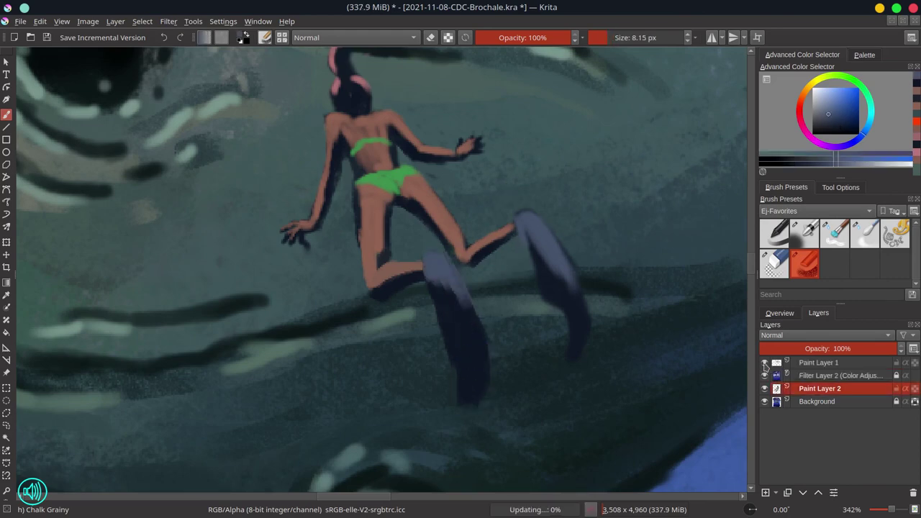
{"action": "scroll", "coordinate": [427, 225], "scroll_direction": "down", "scroll_amount": 7}
{"action": "scroll", "coordinate": [439, 220], "scroll_direction": "up", "scroll_amount": 5}
{"action": "left_click", "coordinate": [820, 362]}
- Glow the repainted lower leg in orange-red with the airbrush at 11.66 px, soften it with Ej-Blender-Blur at 13.36 px, and save
{"action": "left_click", "coordinate": [774, 263]}
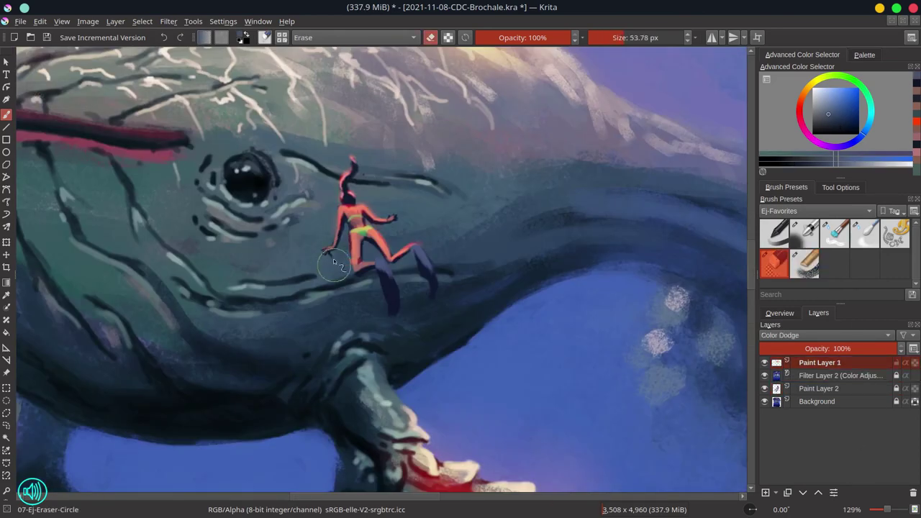
{"action": "left_click", "coordinate": [804, 233]}
{"action": "scroll", "coordinate": [386, 241], "scroll_direction": "up", "scroll_amount": 3}
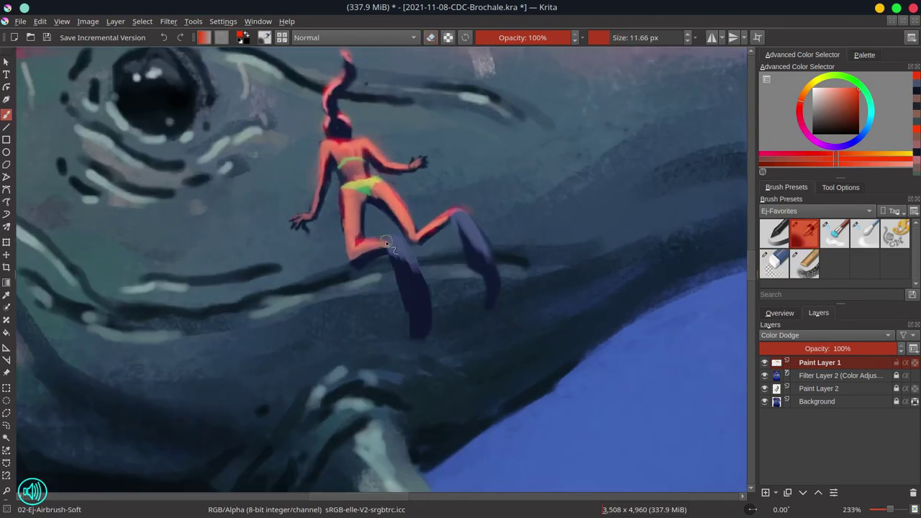
{"action": "left_click", "coordinate": [865, 233]}
{"action": "scroll", "coordinate": [489, 205], "scroll_direction": "down", "scroll_amount": 9}
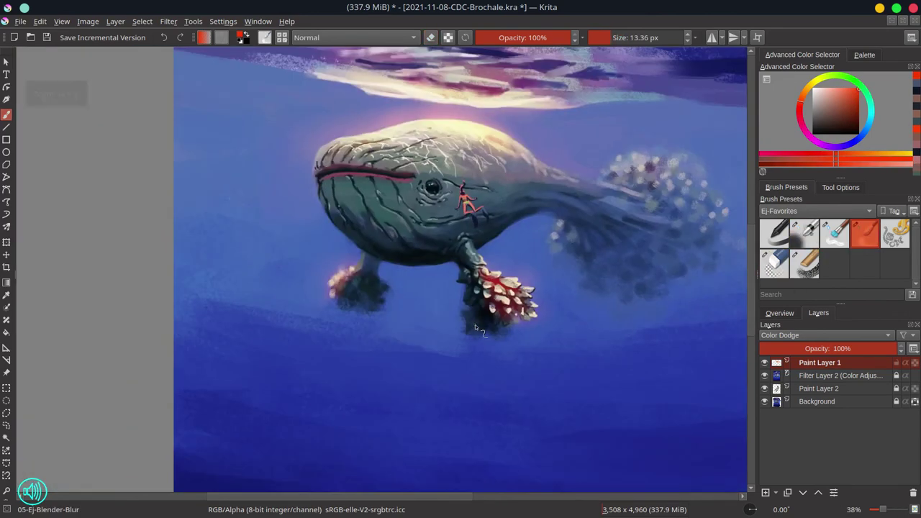
{"action": "key", "text": "ctrl+s"}
{"action": "scroll", "coordinate": [514, 205], "scroll_direction": "down", "scroll_amount": 5}
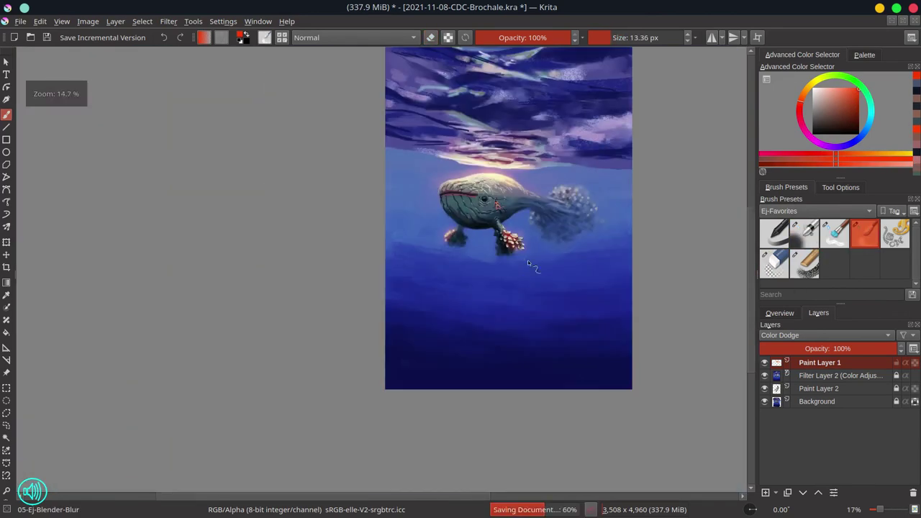
- Hide Filter Layer 2 and Paint Layer 1 again, and reactivate and unlock Paint Layer 2
{"action": "left_click", "coordinate": [765, 376]}
{"action": "left_click", "coordinate": [765, 363]}
{"action": "left_click", "coordinate": [827, 389]}
{"action": "left_click", "coordinate": [896, 389]}
- Erase the figure's right leg and fin with the Ej-Eraser-Circle brush at 26.76 px
{"action": "left_click", "coordinate": [805, 263]}
{"action": "left_click", "coordinate": [775, 263]}
{"action": "scroll", "coordinate": [500, 231], "scroll_direction": "up", "scroll_amount": 8}
{"action": "scroll", "coordinate": [440, 206], "scroll_direction": "up", "scroll_amount": 4}
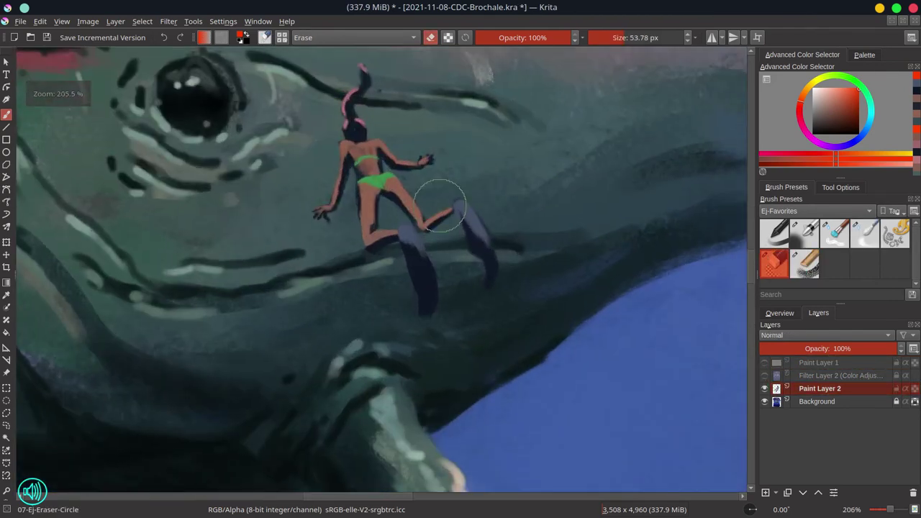
{"action": "left_click_drag", "start_coordinate": [410, 189], "coordinate": [385, 189]}
{"action": "mouse_move", "coordinate": [398, 191]}
{"action": "left_mouse_down"}
{"action": "mouse_move", "coordinate": [457, 218]}
{"action": "mouse_move", "coordinate": [497, 231]}
{"action": "left_mouse_up"}
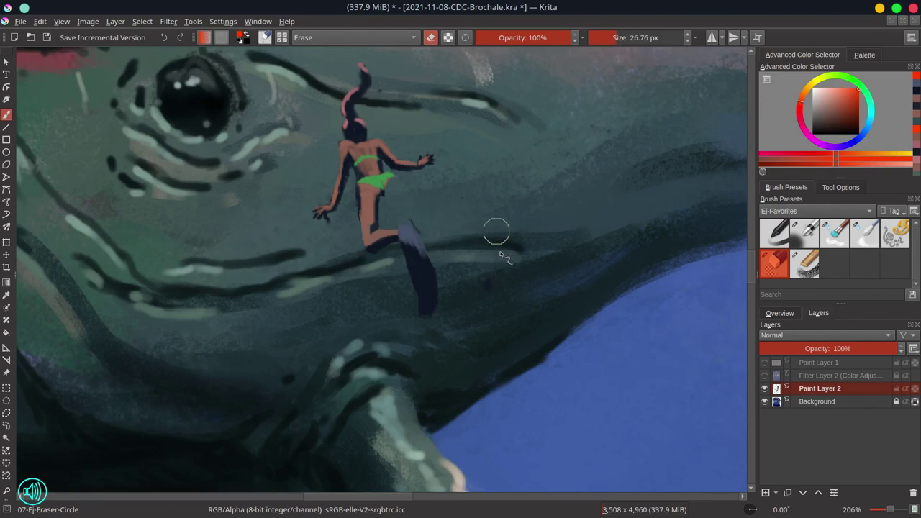
{"action": "scroll", "coordinate": [500, 253], "scroll_direction": "up", "scroll_amount": 3}
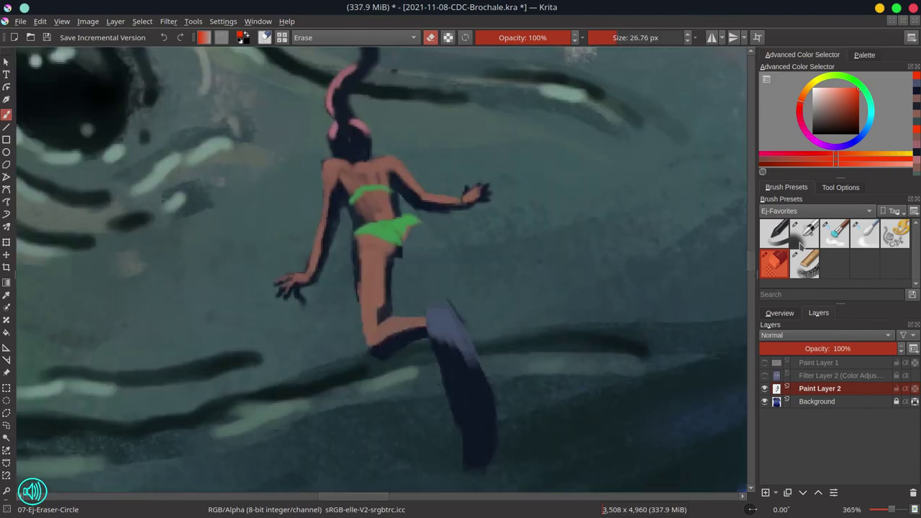
- Paint the figure's right thigh in dark navy with the Chalk Grainy brush
{"action": "left_click", "coordinate": [804, 262]}
{"action": "left_click_drag", "start_coordinate": [363, 375], "coordinate": [384, 306]}
{"action": "left_click_drag", "start_coordinate": [423, 190], "coordinate": [417, 236]}
{"action": "left_click_drag", "start_coordinate": [427, 204], "coordinate": [427, 179]}
{"action": "key", "text": "ctrl+z"}
{"action": "left_click", "coordinate": [916, 91]}
{"action": "left_click_drag", "start_coordinate": [418, 179], "coordinate": [417, 235]}
{"action": "left_click_drag", "start_coordinate": [436, 153], "coordinate": [447, 179]}
{"action": "left_click_drag", "start_coordinate": [435, 163], "coordinate": [423, 226]}
- Try a dark lower leg and fin sweeping diagonally below the right thigh, and erase them below the knee
{"action": "mouse_move", "coordinate": [424, 194]}
{"action": "left_mouse_down"}
{"action": "mouse_move", "coordinate": [434, 304]}
{"action": "mouse_move", "coordinate": [403, 425]}
{"action": "mouse_move", "coordinate": [403, 380]}
{"action": "left_mouse_up"}
{"action": "left_click_drag", "start_coordinate": [403, 380], "coordinate": [412, 379], "text": "shift"}
{"action": "mouse_move", "coordinate": [406, 377]}
{"action": "left_mouse_down"}
{"action": "mouse_move", "coordinate": [361, 417]}
{"action": "mouse_move", "coordinate": [355, 476]}
{"action": "left_mouse_up"}
{"action": "left_click_drag", "start_coordinate": [365, 436], "coordinate": [395, 373]}
{"action": "mouse_move", "coordinate": [414, 358]}
{"action": "left_mouse_down", "text": "shift"}
{"action": "mouse_move", "coordinate": [404, 358]}
{"action": "mouse_move", "coordinate": [424, 263]}
{"action": "left_mouse_up", "text": "shift"}
{"action": "scroll", "coordinate": [446, 342], "scroll_direction": "down", "scroll_amount": 3}
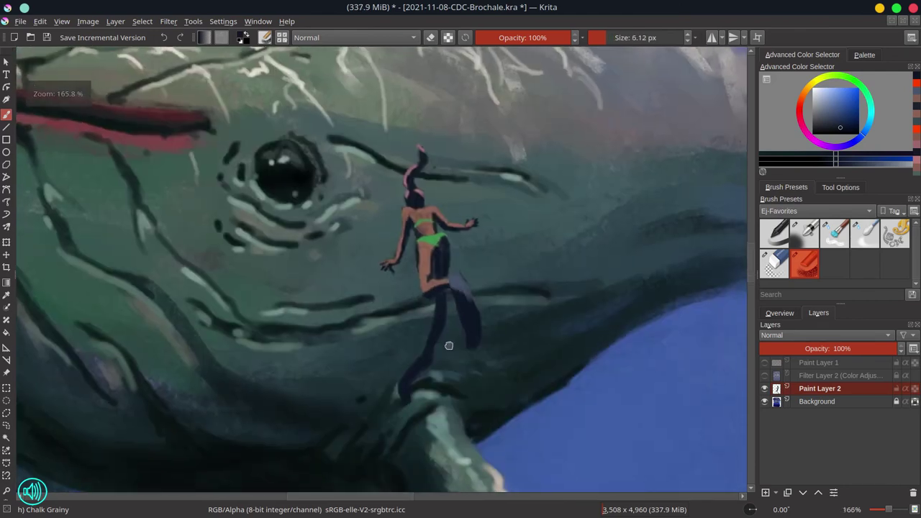
{"action": "key", "text": "slash"}
{"action": "key", "text": "slash"}
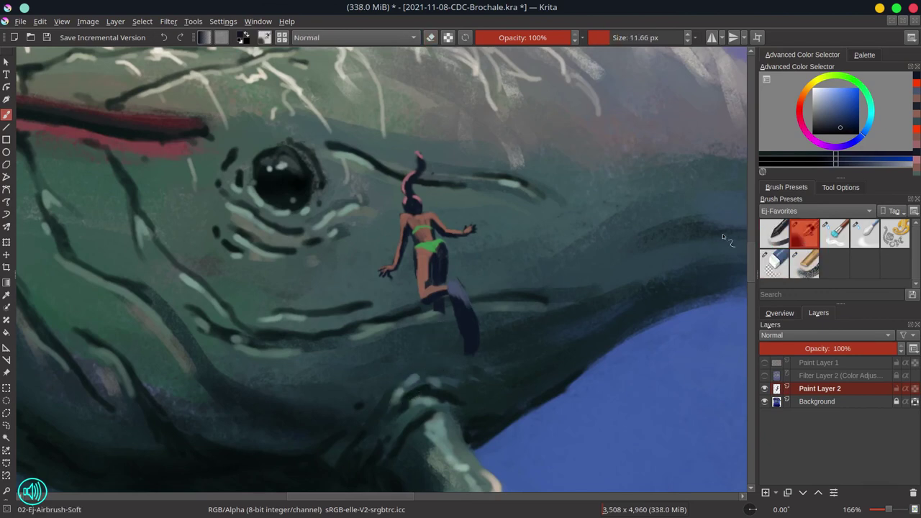
- Repaint the lower leg and fin extending straight down in dark navy, and add skin tone to the right buttock
{"action": "left_click_drag", "start_coordinate": [430, 376], "coordinate": [438, 405]}
{"action": "left_click", "coordinate": [433, 288], "text": "ctrl"}
{"action": "left_click_drag", "start_coordinate": [430, 287], "coordinate": [423, 286], "text": "shift"}
{"action": "left_click_drag", "start_coordinate": [430, 285], "coordinate": [430, 269]}
{"action": "left_click", "coordinate": [442, 270], "text": "ctrl"}
- Paint a skin-toned strip on the straightened lower leg and a slate-blue highlight on its fin with the chalk brush
{"action": "left_click", "coordinate": [439, 308], "text": "ctrl"}
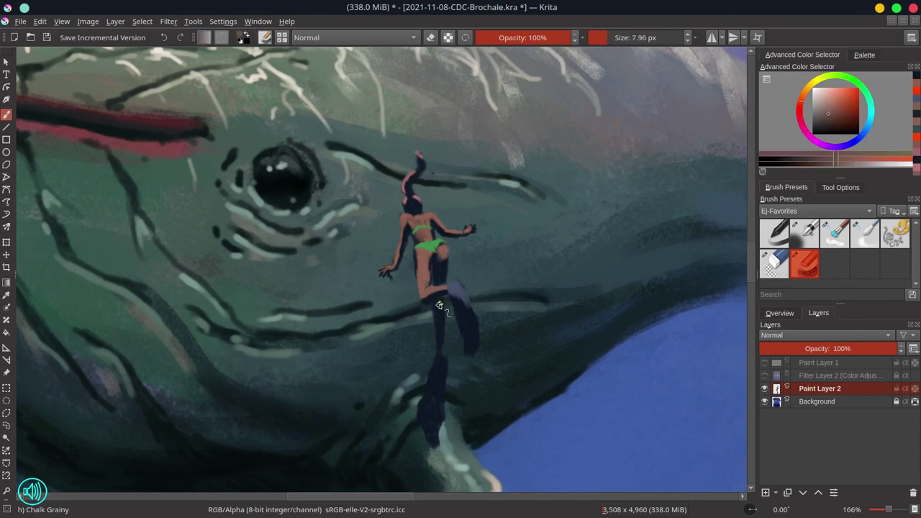
{"action": "left_click_drag", "start_coordinate": [439, 303], "coordinate": [442, 334]}
{"action": "left_click_drag", "start_coordinate": [449, 342], "coordinate": [436, 383], "text": "shift"}
{"action": "left_click", "coordinate": [441, 359], "text": "ctrl"}
{"action": "left_click_drag", "start_coordinate": [505, 301], "coordinate": [537, 494], "text": "ctrl"}
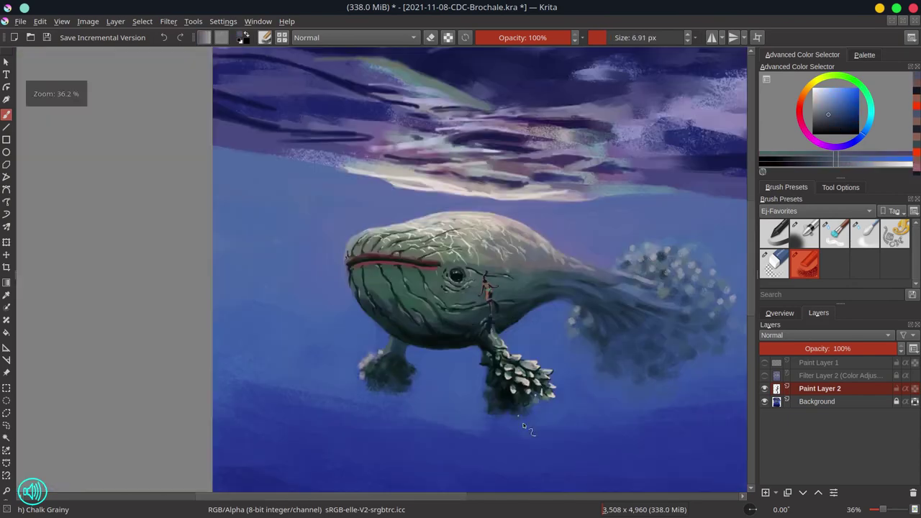
- Refine the hip and thigh shading with skin tones picked from the figure, using the chalk brush at 4.29 px
{"action": "mouse_move", "coordinate": [486, 299]}
{"action": "left_mouse_down", "text": "ctrl"}
{"action": "mouse_move", "coordinate": [514, 243]}
{"action": "mouse_move", "coordinate": [531, 245]}
{"action": "mouse_move", "coordinate": [515, 246]}
{"action": "left_mouse_up", "text": "ctrl"}
{"action": "left_click", "coordinate": [498, 249], "text": "ctrl"}
{"action": "left_click", "coordinate": [519, 242], "text": "ctrl"}
{"action": "left_click_drag", "start_coordinate": [513, 233], "coordinate": [508, 238], "text": "shift"}
{"action": "left_click", "coordinate": [511, 225], "text": "ctrl"}
{"action": "left_click", "coordinate": [500, 242], "text": "ctrl"}
{"action": "left_click", "coordinate": [501, 236], "text": "ctrl"}
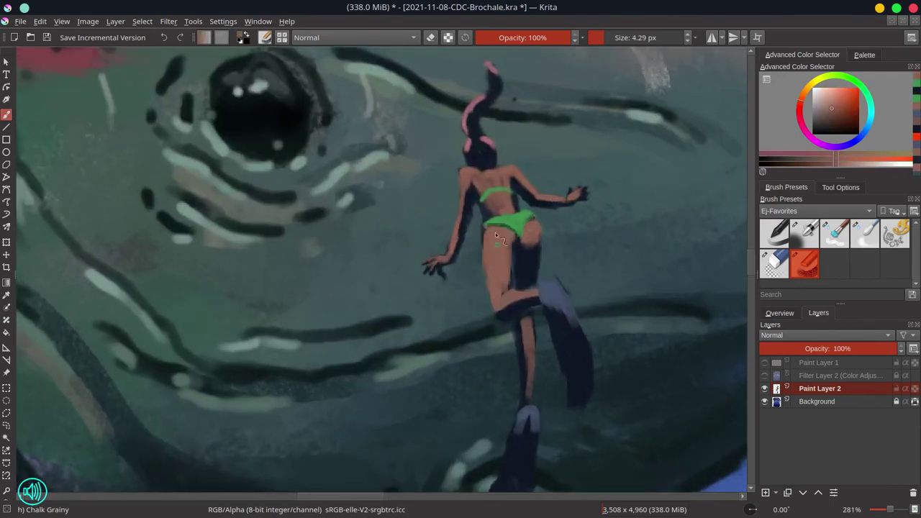
- Retouch the figure's left upper arm, back and bikini edges with dark, skin and green tones picked from the painting
{"action": "left_click", "coordinate": [478, 218], "text": "ctrl"}
{"action": "mouse_move", "coordinate": [479, 217]}
{"action": "left_mouse_down"}
{"action": "mouse_move", "coordinate": [476, 225]}
{"action": "mouse_move", "coordinate": [465, 195]}
{"action": "mouse_move", "coordinate": [465, 217]}
{"action": "mouse_move", "coordinate": [520, 197]}
{"action": "mouse_move", "coordinate": [520, 206]}
{"action": "mouse_move", "coordinate": [515, 173]}
{"action": "left_mouse_up"}
{"action": "left_click", "coordinate": [477, 206], "text": "ctrl"}
{"action": "left_click", "coordinate": [476, 217], "text": "ctrl"}
{"action": "left_click", "coordinate": [497, 202], "text": "ctrl"}
{"action": "left_click", "coordinate": [521, 200], "text": "ctrl"}
{"action": "left_click", "coordinate": [515, 198], "text": "ctrl"}
{"action": "left_click", "coordinate": [511, 197], "text": "ctrl"}
{"action": "left_click", "coordinate": [505, 174], "text": "ctrl"}
- Trim the outer edge of the right hip with picked background teal and skin tone at 3.39 px
{"action": "left_click", "coordinate": [547, 221], "text": "ctrl"}
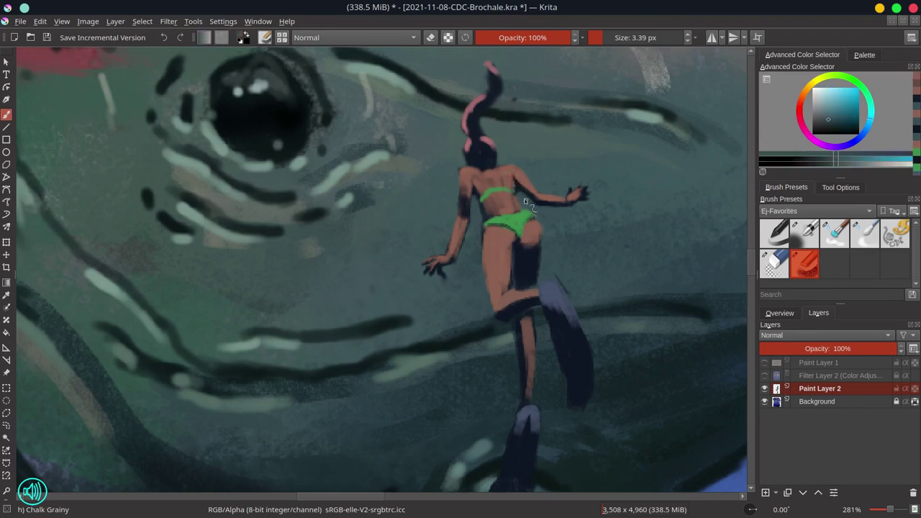
{"action": "left_click", "coordinate": [532, 230], "text": "ctrl"}
{"action": "left_click_drag", "start_coordinate": [544, 219], "coordinate": [540, 240]}
{"action": "left_click_drag", "start_coordinate": [596, 233], "coordinate": [534, 175], "text": "ctrl"}
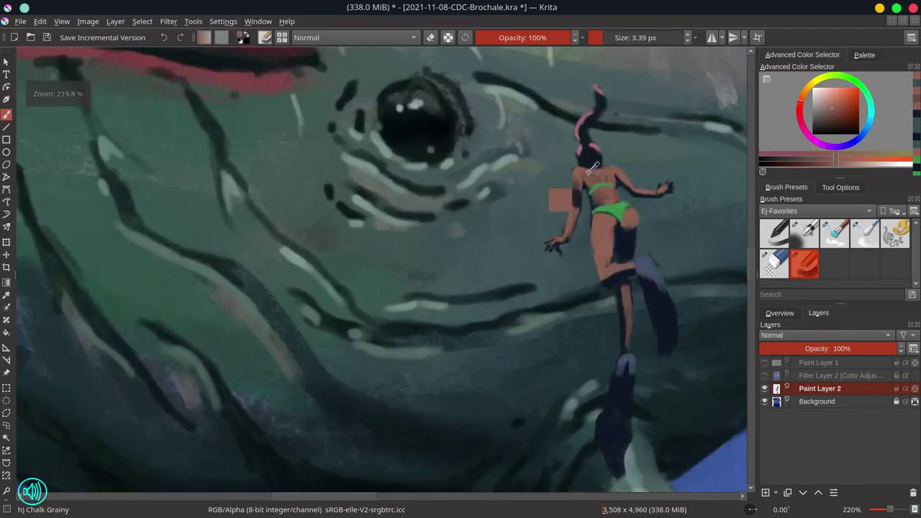
{"action": "left_click_drag", "start_coordinate": [619, 180], "coordinate": [581, 216], "text": "ctrl"}
- Show Filter Layer 2 and Paint Layer 1, and erase the former right leg's glow from Paint Layer 1 with Ej-Eraser-Circle
{"action": "left_click", "coordinate": [764, 375]}
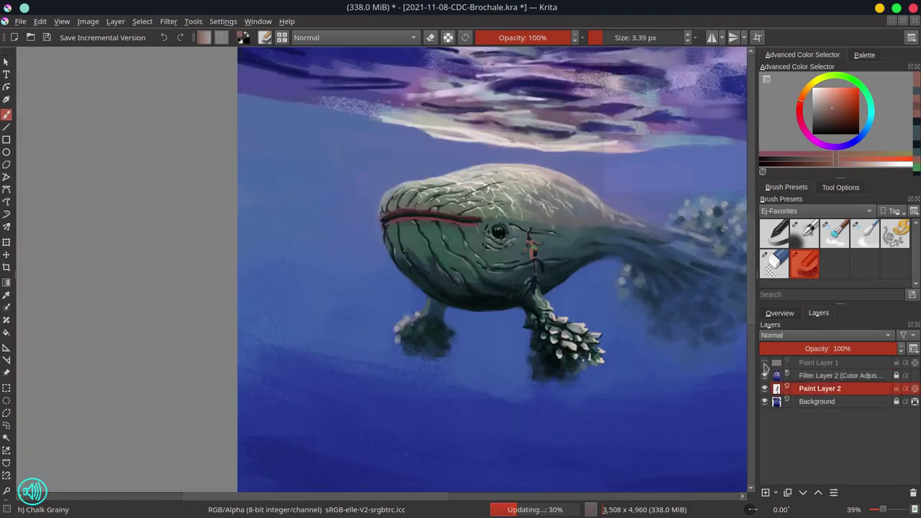
{"action": "left_click", "coordinate": [764, 363]}
{"action": "left_click_drag", "start_coordinate": [544, 257], "coordinate": [547, 189], "text": "ctrl"}
{"action": "left_click", "coordinate": [787, 266]}
{"action": "left_click", "coordinate": [863, 363]}
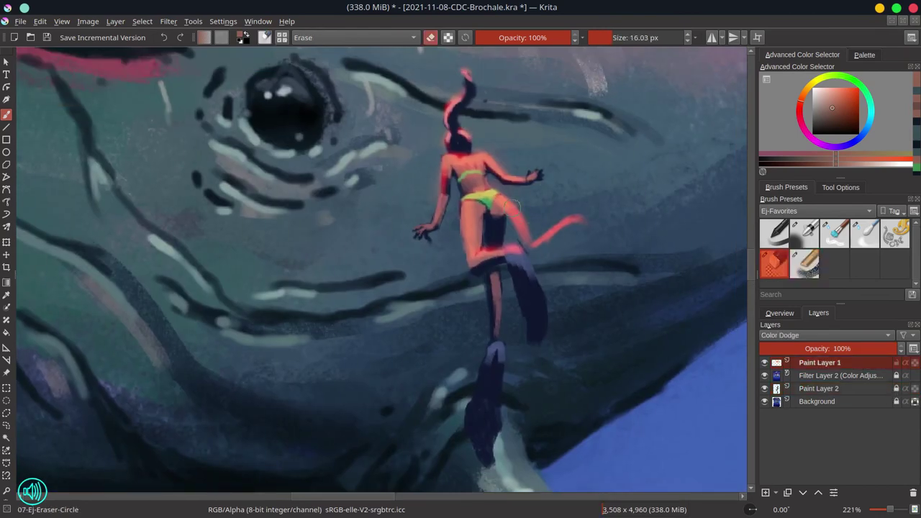
- Glow the straight lower leg in orange-red with Ej-Airbrush-Soft, soften it with Ej-Blender-Blur at 15.88 px, and save
{"action": "key", "text": "slash"}
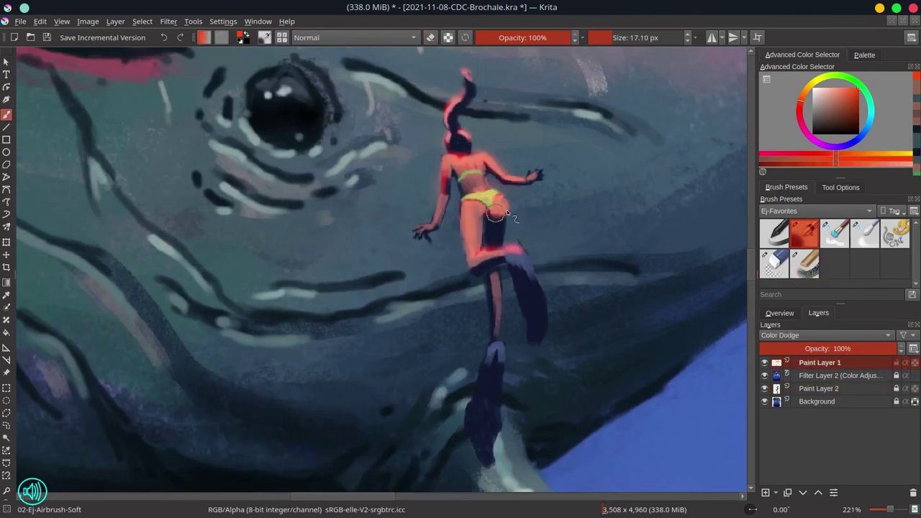
{"action": "left_click_drag", "start_coordinate": [499, 277], "coordinate": [497, 329]}
{"action": "left_click_drag", "start_coordinate": [584, 242], "coordinate": [606, 281], "text": "ctrl"}
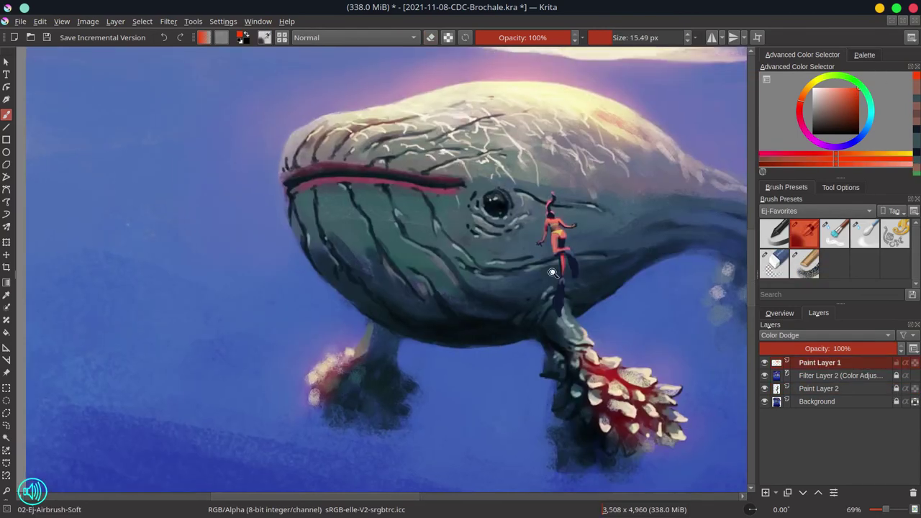
{"action": "left_click_drag", "start_coordinate": [544, 273], "coordinate": [552, 215], "text": "ctrl"}
{"action": "left_click", "coordinate": [864, 241]}
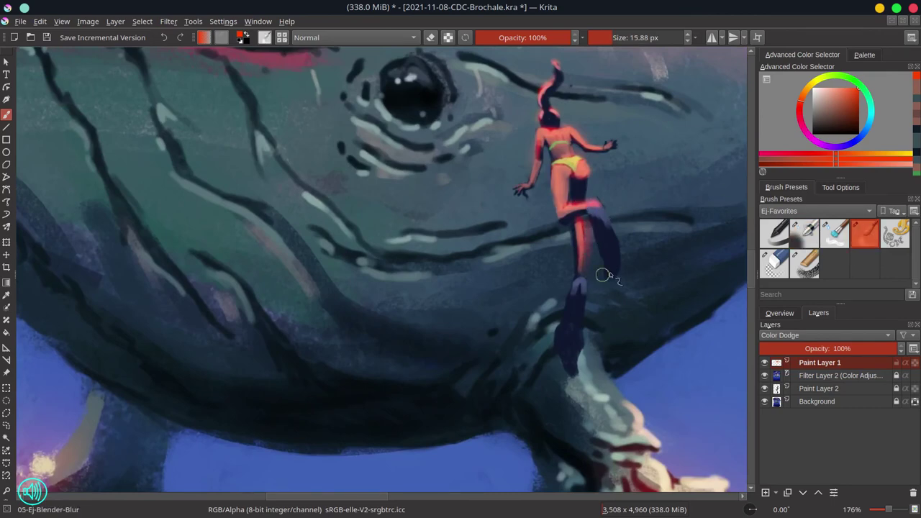
{"action": "left_click_drag", "start_coordinate": [638, 203], "coordinate": [617, 282], "text": "ctrl"}
{"action": "key", "text": "ctrl+s"}
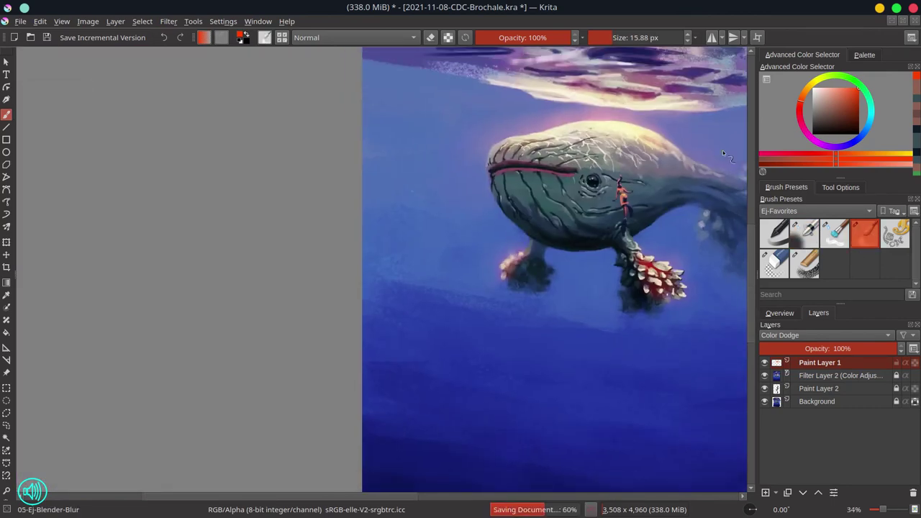
- Bring the whole painting into view, show its overview, and save the document again
{"action": "left_click_drag", "start_coordinate": [687, 201], "coordinate": [555, 291]}
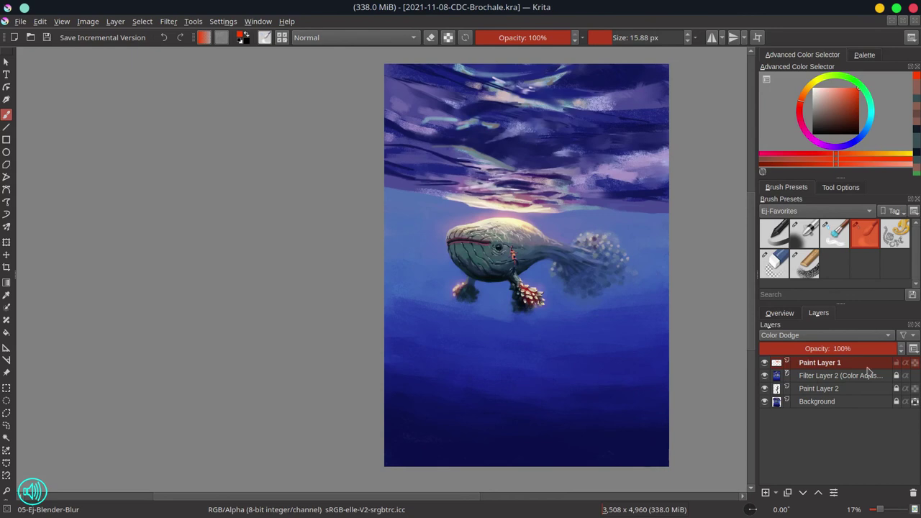
{"action": "left_click", "coordinate": [779, 313]}
{"action": "left_click", "coordinate": [47, 41]}
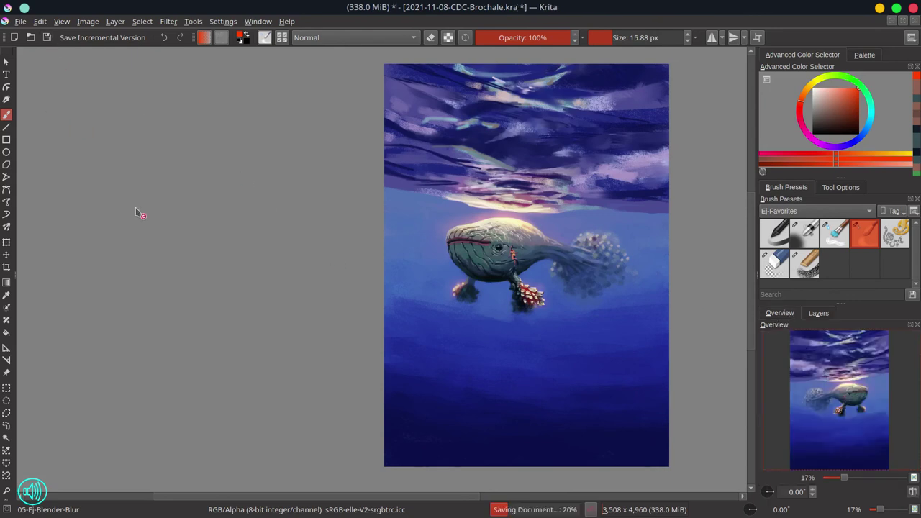
- Mirror the canvas view horizontally and examine the composition as a whole and the creature with its diver up close
{"action": "left_click", "coordinate": [913, 492]}
{"action": "left_click_drag", "start_coordinate": [411, 321], "coordinate": [662, 389]}
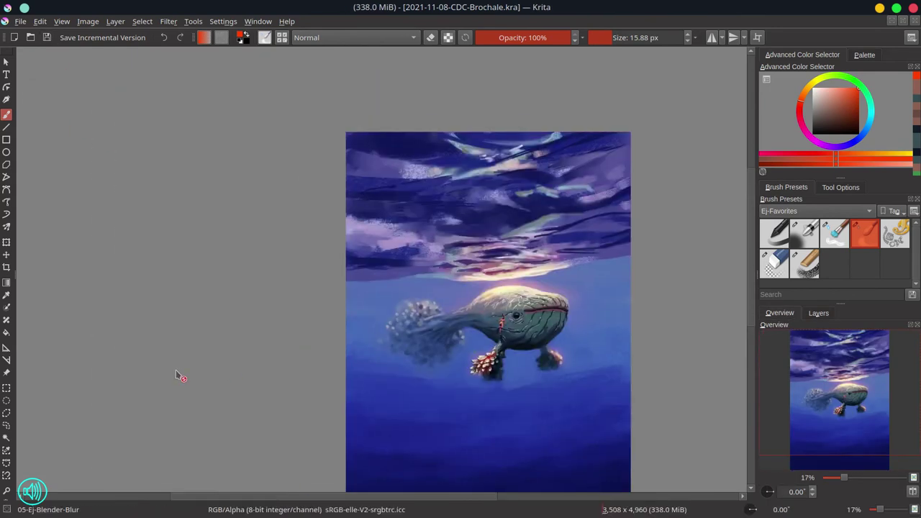
{"action": "left_click_drag", "start_coordinate": [193, 375], "coordinate": [201, 291]}
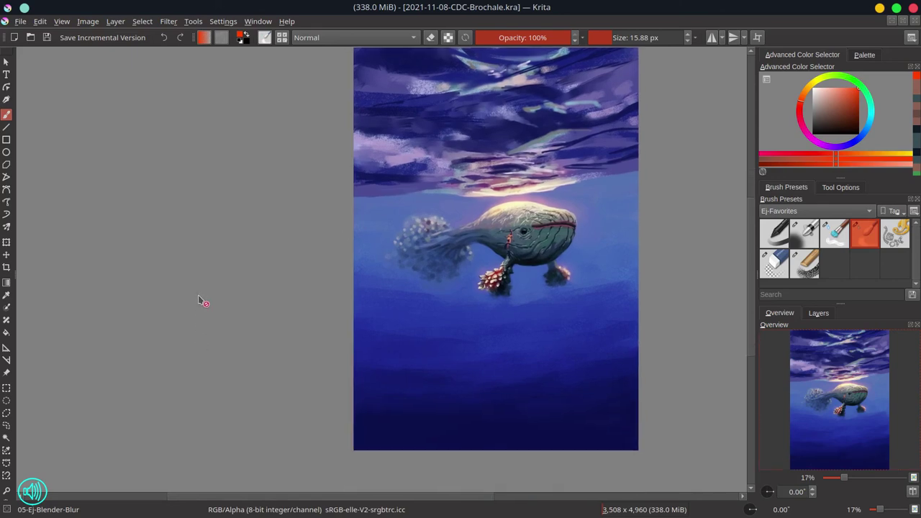
{"action": "scroll", "coordinate": [540, 244], "scroll_direction": "up", "scroll_amount": 5}
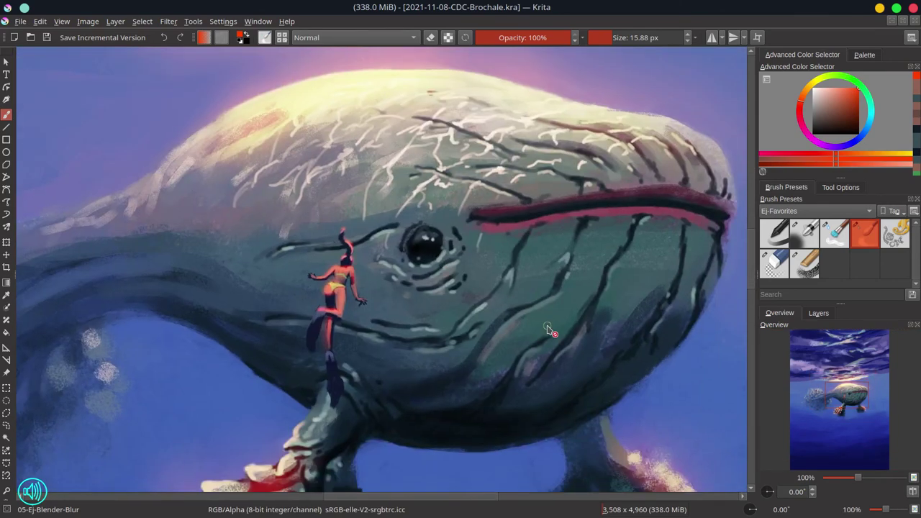
{"action": "scroll", "coordinate": [550, 331], "scroll_direction": "down", "scroll_amount": 5}
{"action": "left_click_drag", "start_coordinate": [550, 331], "coordinate": [540, 279]}
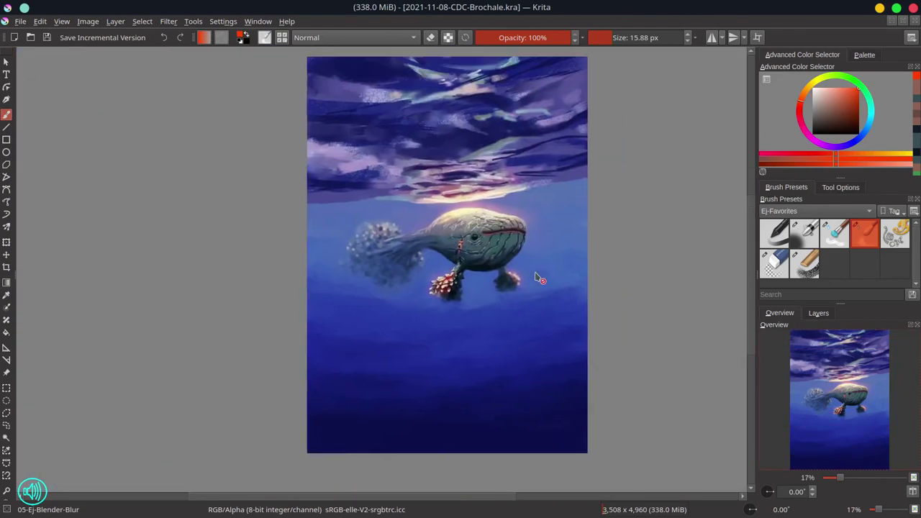